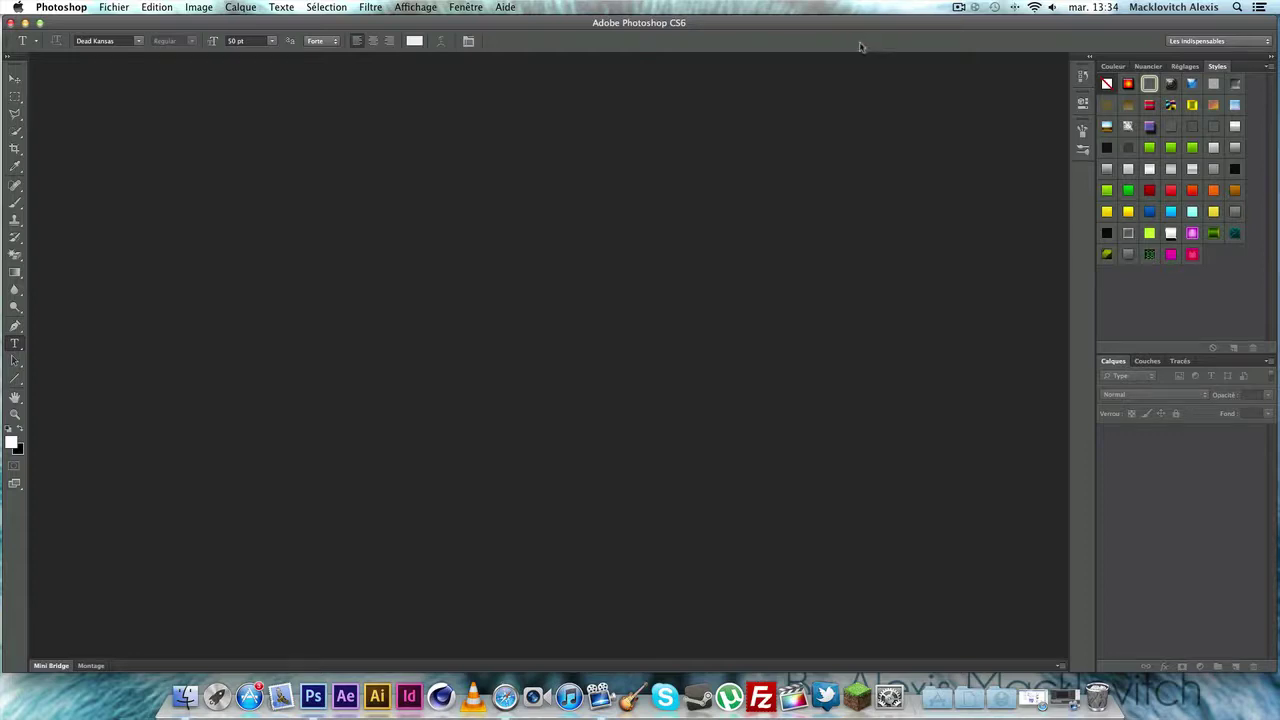
# Step: Create a new blank document with the proposed settings
pyautogui.click(116, 8)
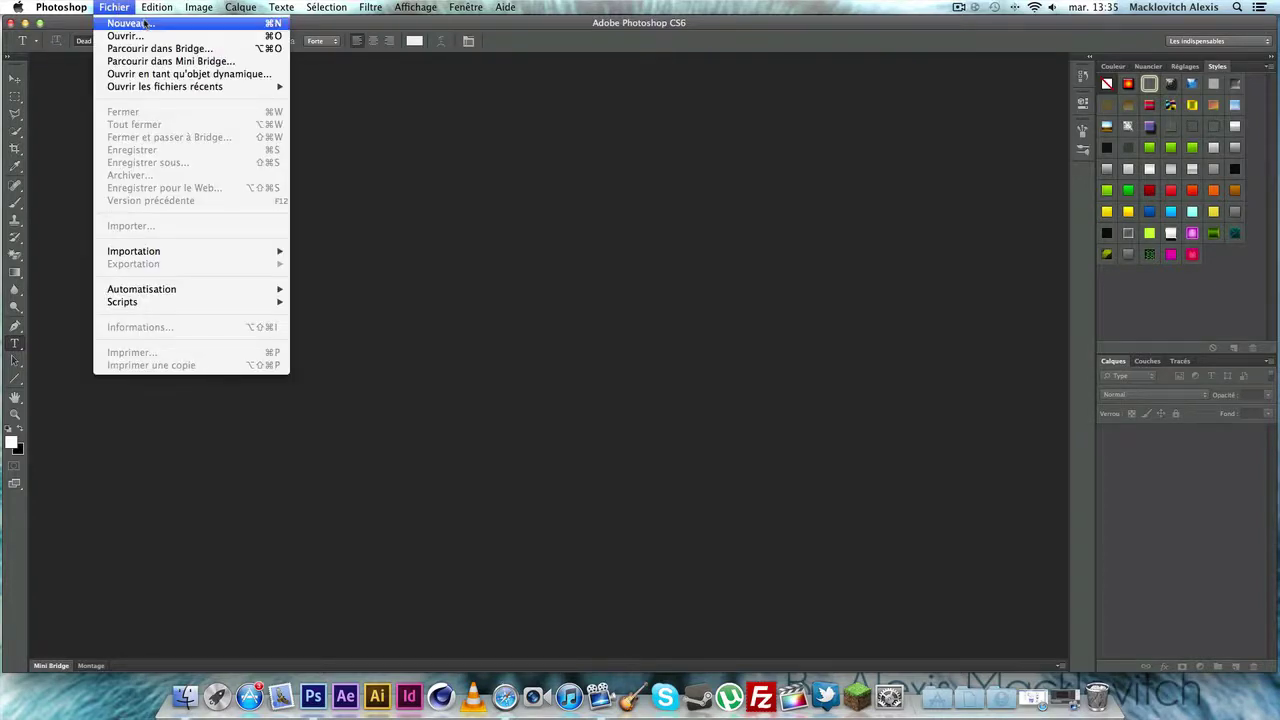
pyautogui.click(130, 22)
pyautogui.click(808, 230)
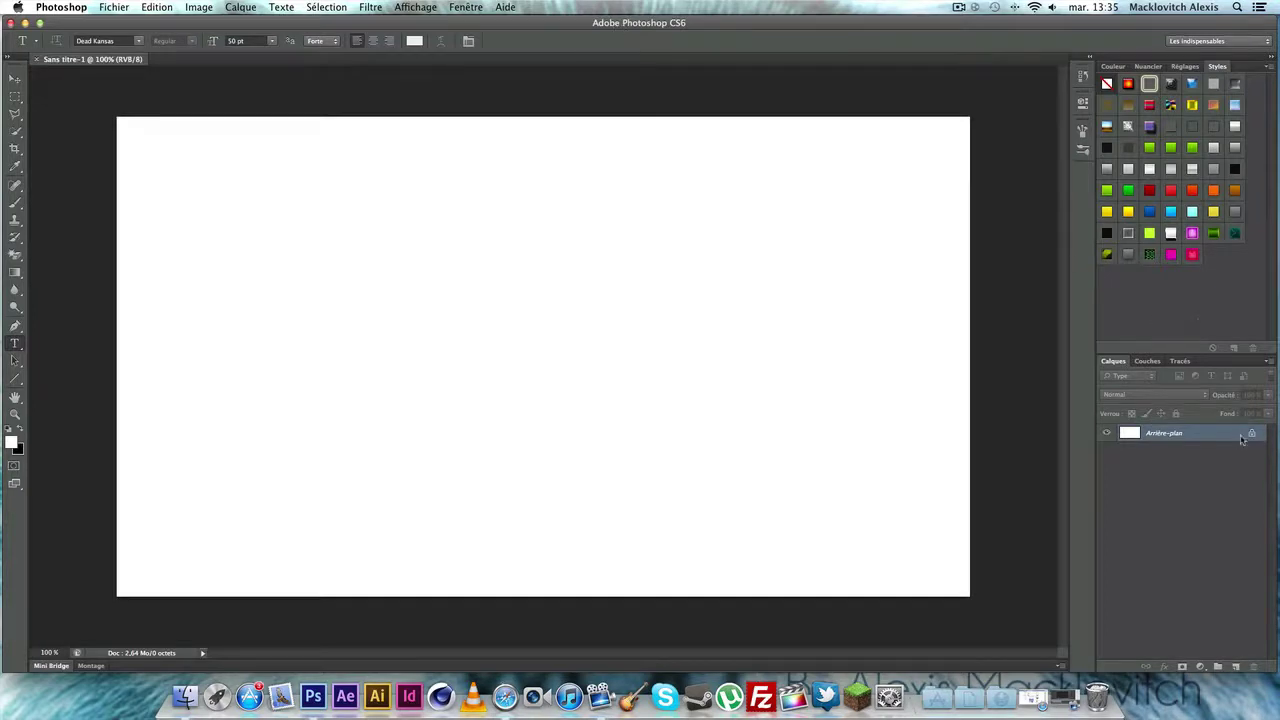
# Step: Convert the locked background into a regular layer named "Fond"
pyautogui.doubleClick(1241, 438)
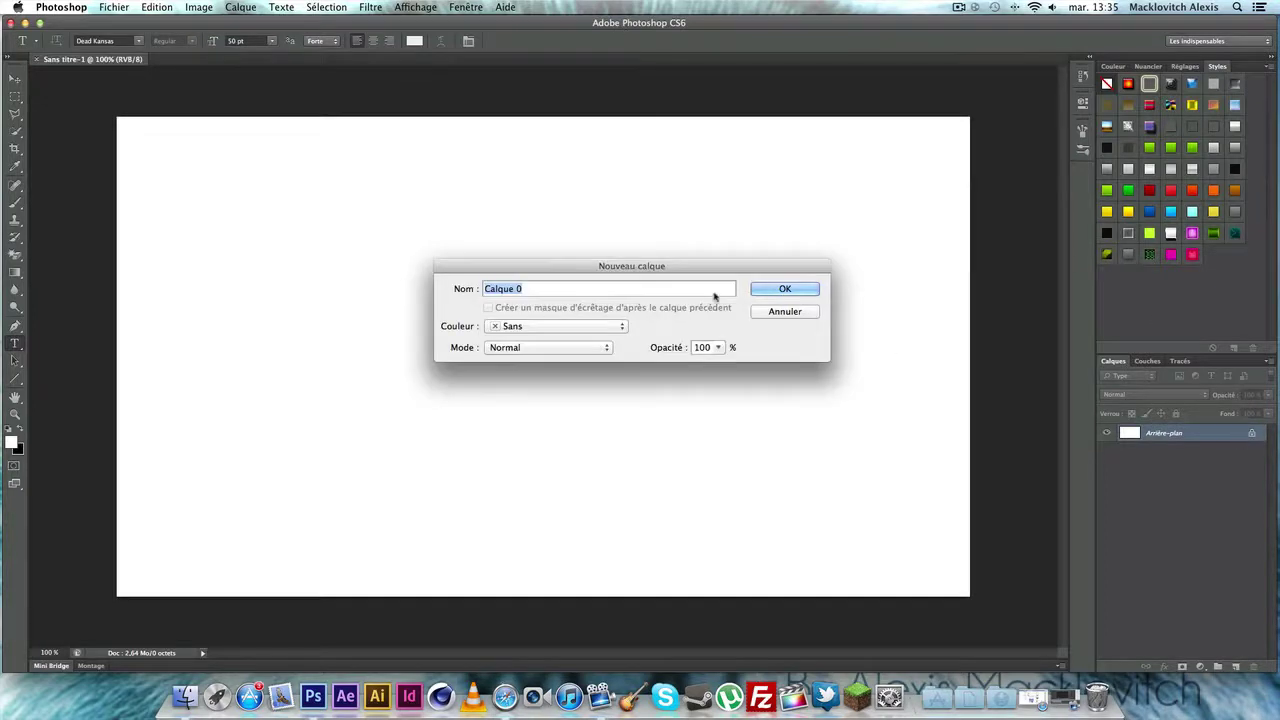
pyautogui.write('Fond')
pyautogui.press('Return')
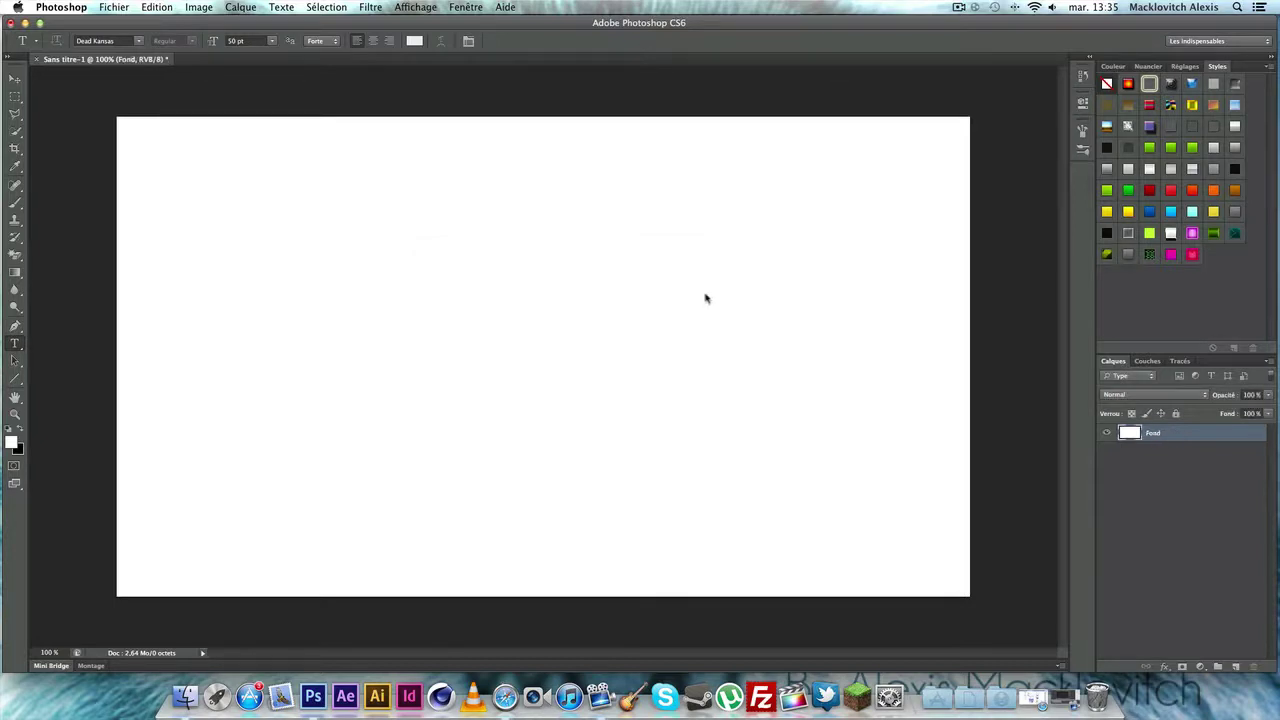
# Step: Fill the Fond layer with a dark grey-to-black radial gradient running from the canvas centre past its right edge
pyautogui.click(14, 272)
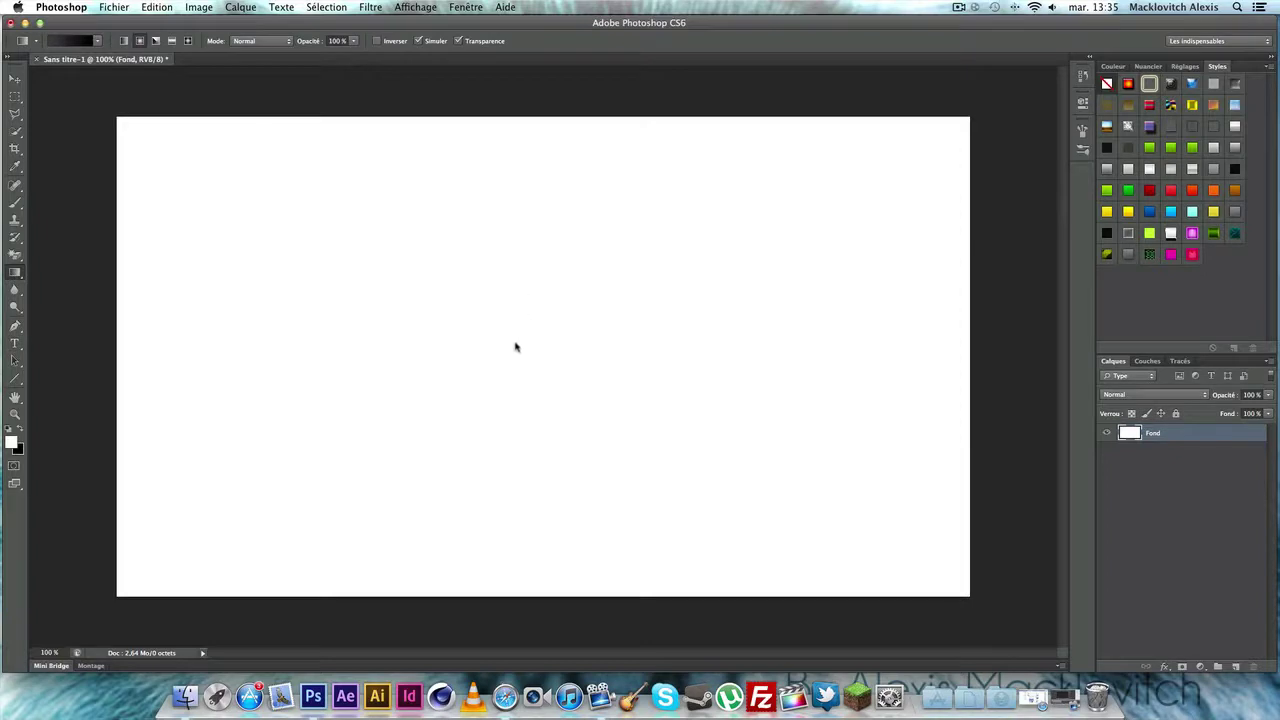
pyautogui.moveTo(516, 347); pyautogui.dragTo(1088, 366)
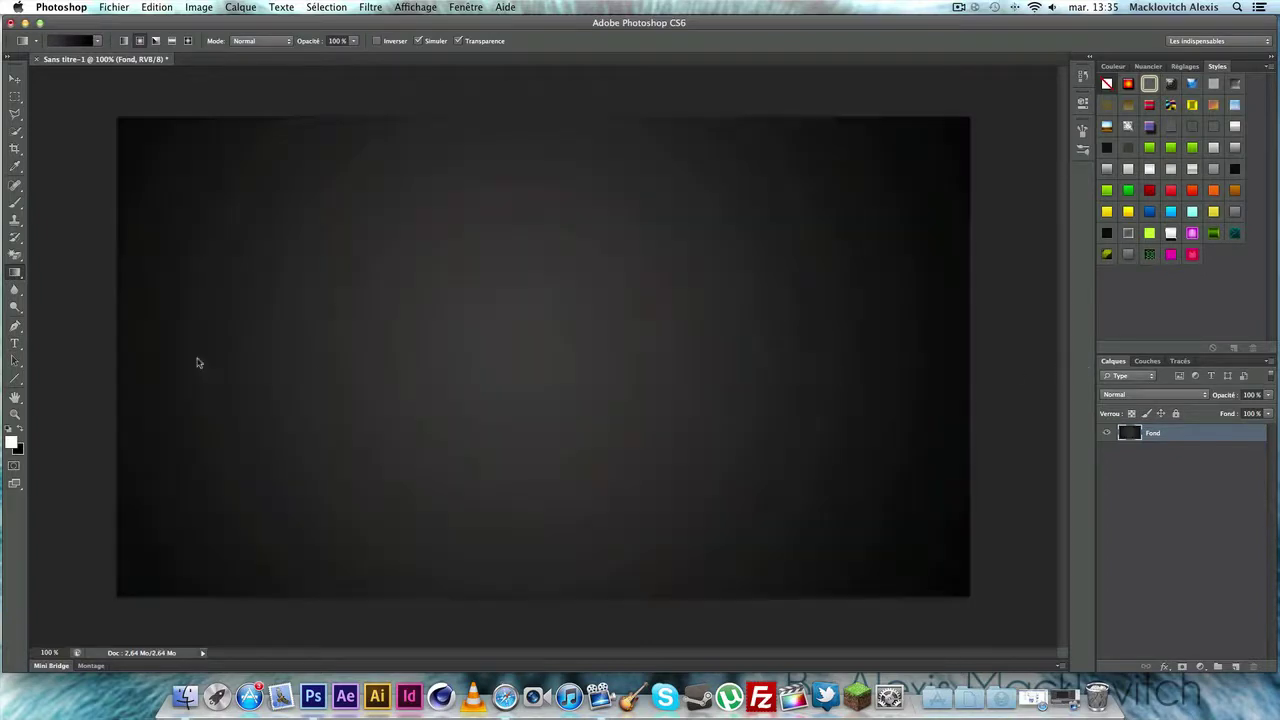
pyautogui.click(16, 275)
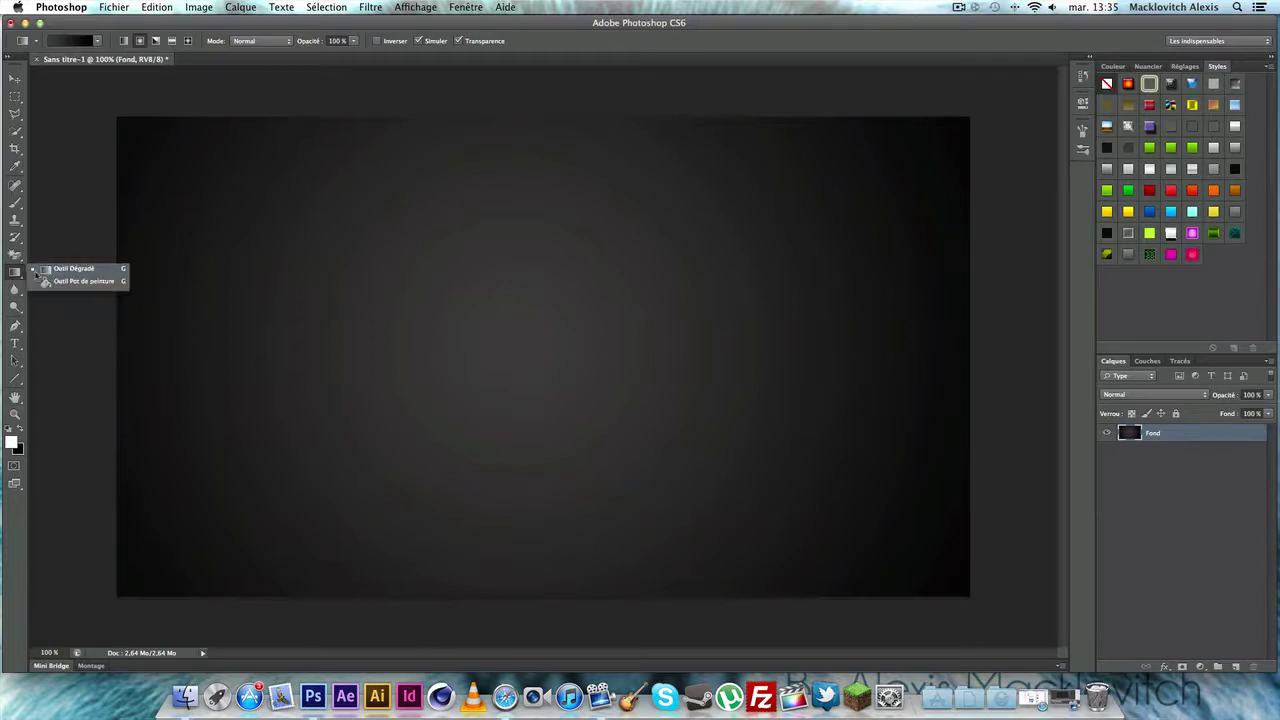
pyautogui.click(60, 252)
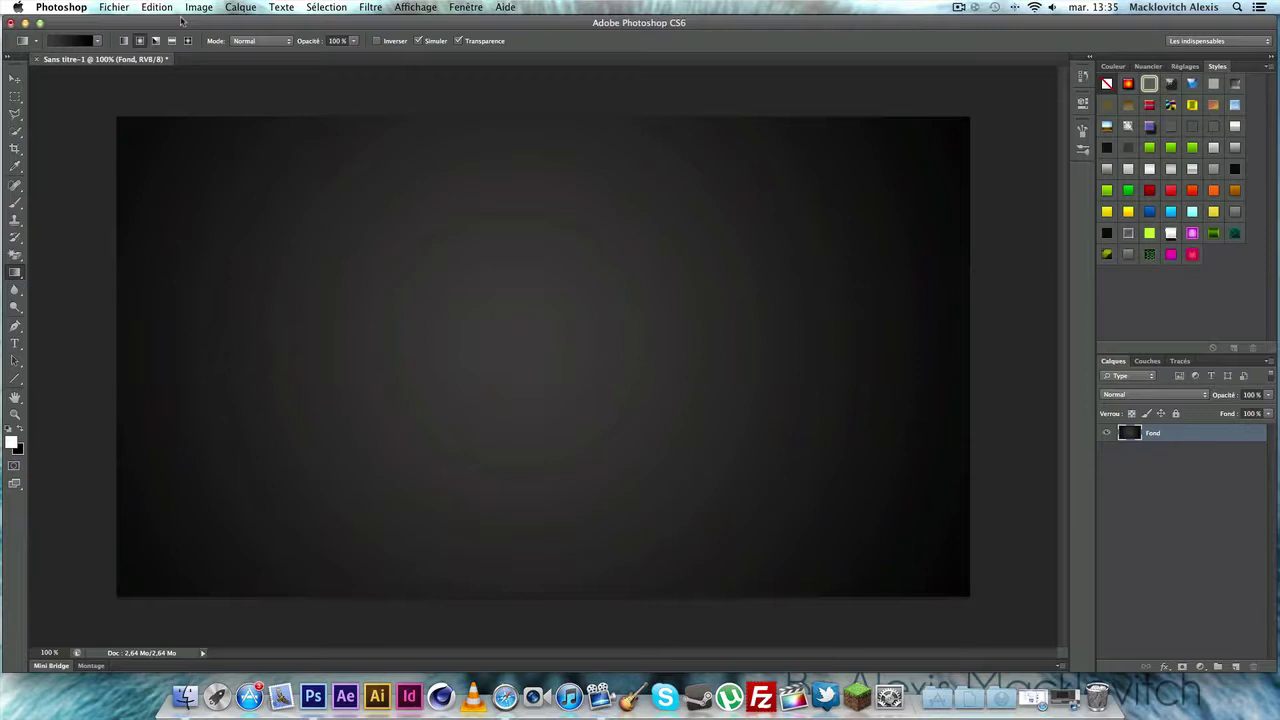
# Step: Draw a wide text box across the middle of the canvas and enter the first name in capitals
pyautogui.click(15, 344)
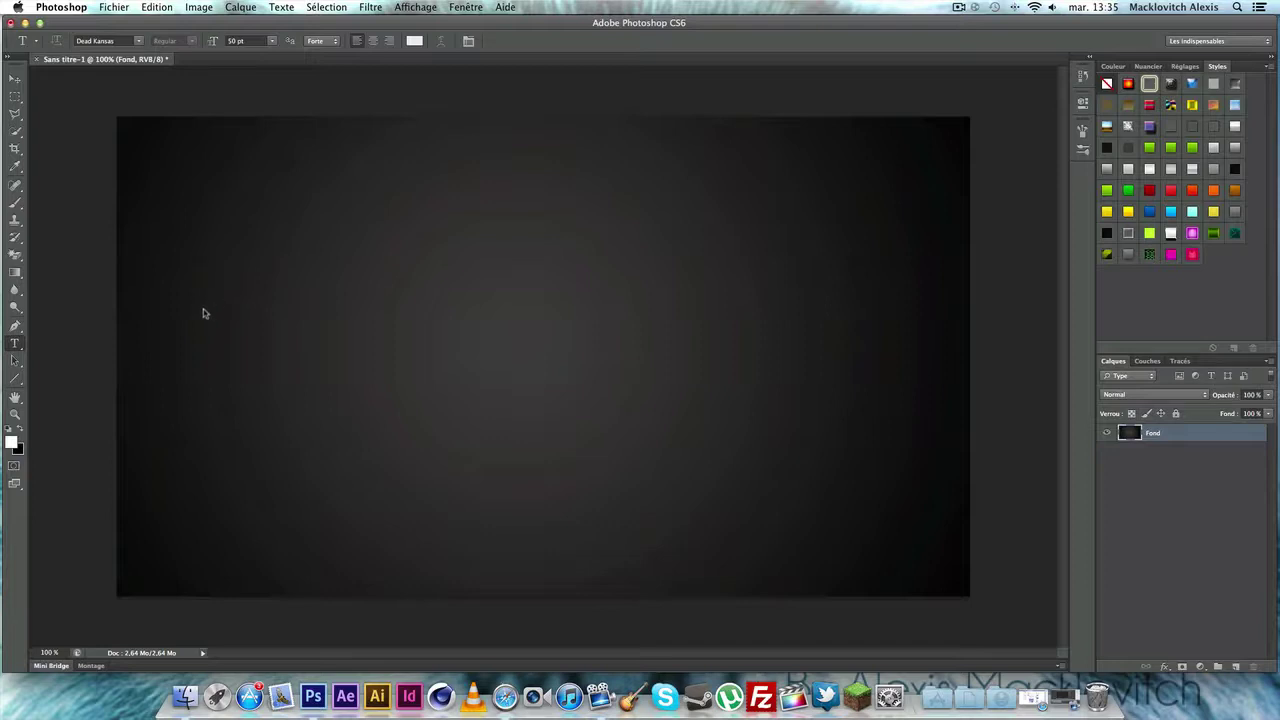
pyautogui.moveTo(157, 214); pyautogui.dragTo(940, 502)
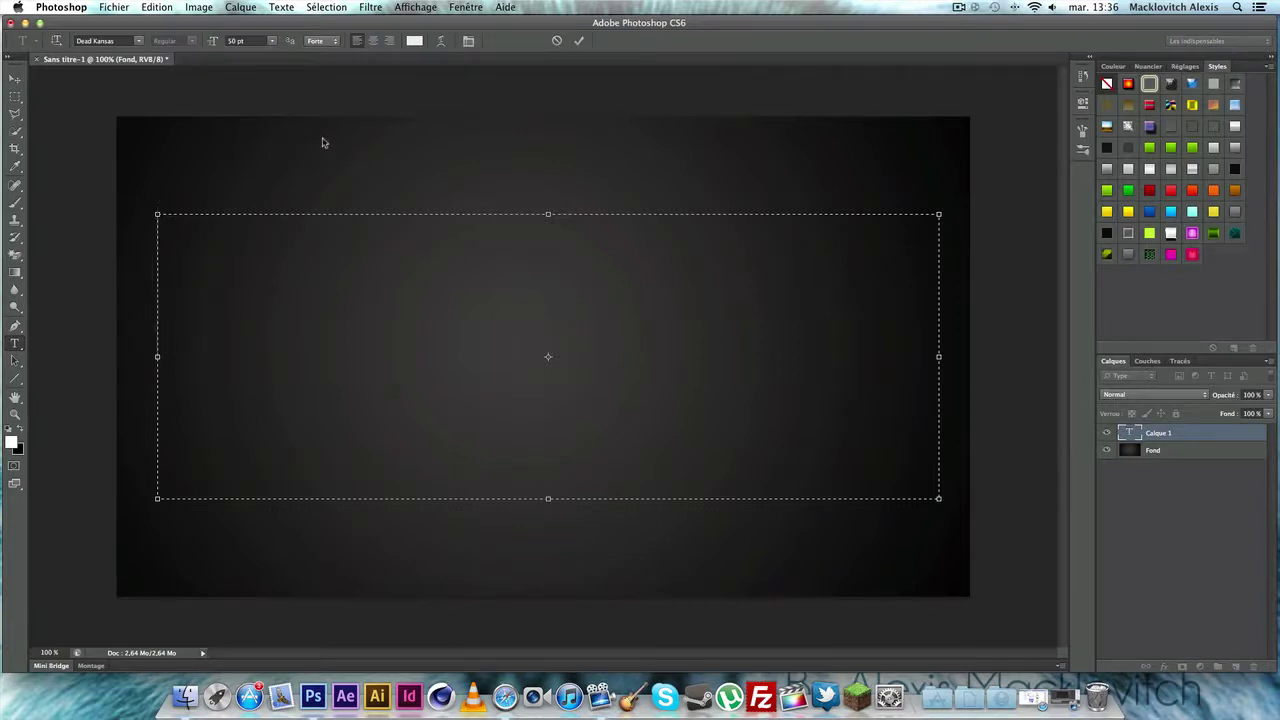
pyautogui.write('ALEXIS')
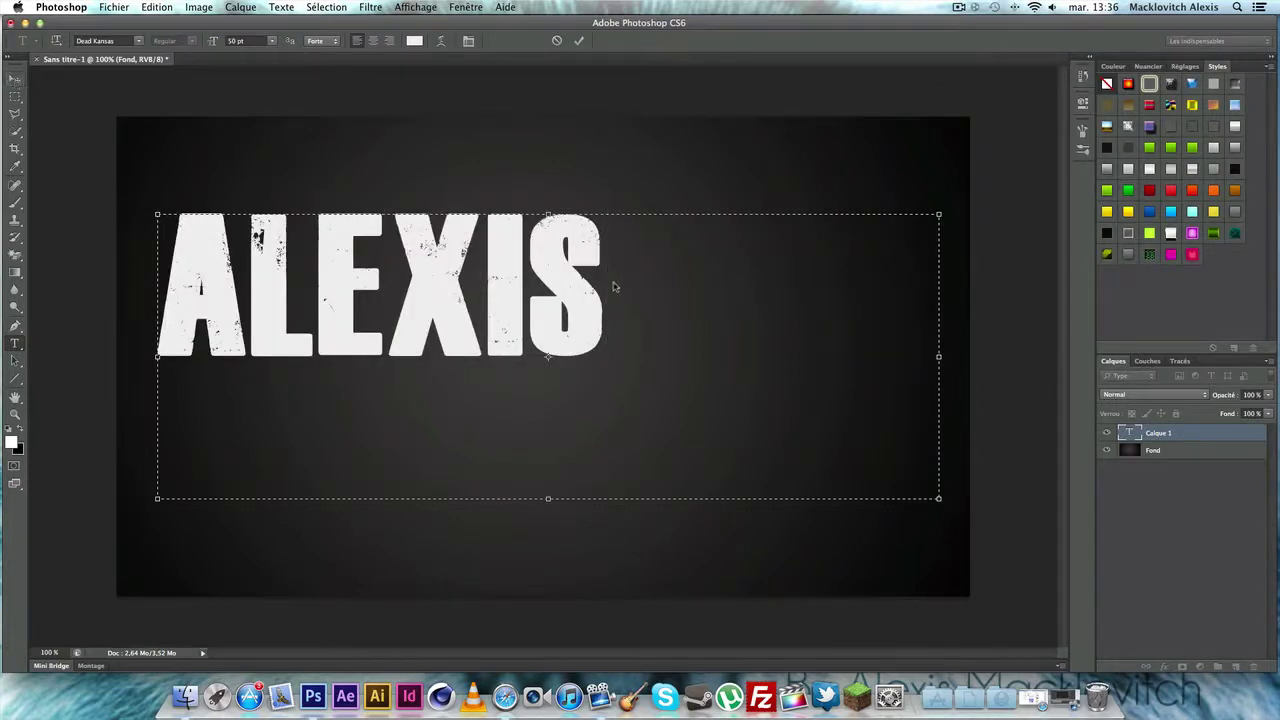
# Step: Try the Sonic XBd BT font on the whole name text and settle on SonicCutThru Hv BT
pyautogui.moveTo(613, 284); pyautogui.dragTo(146, 246)
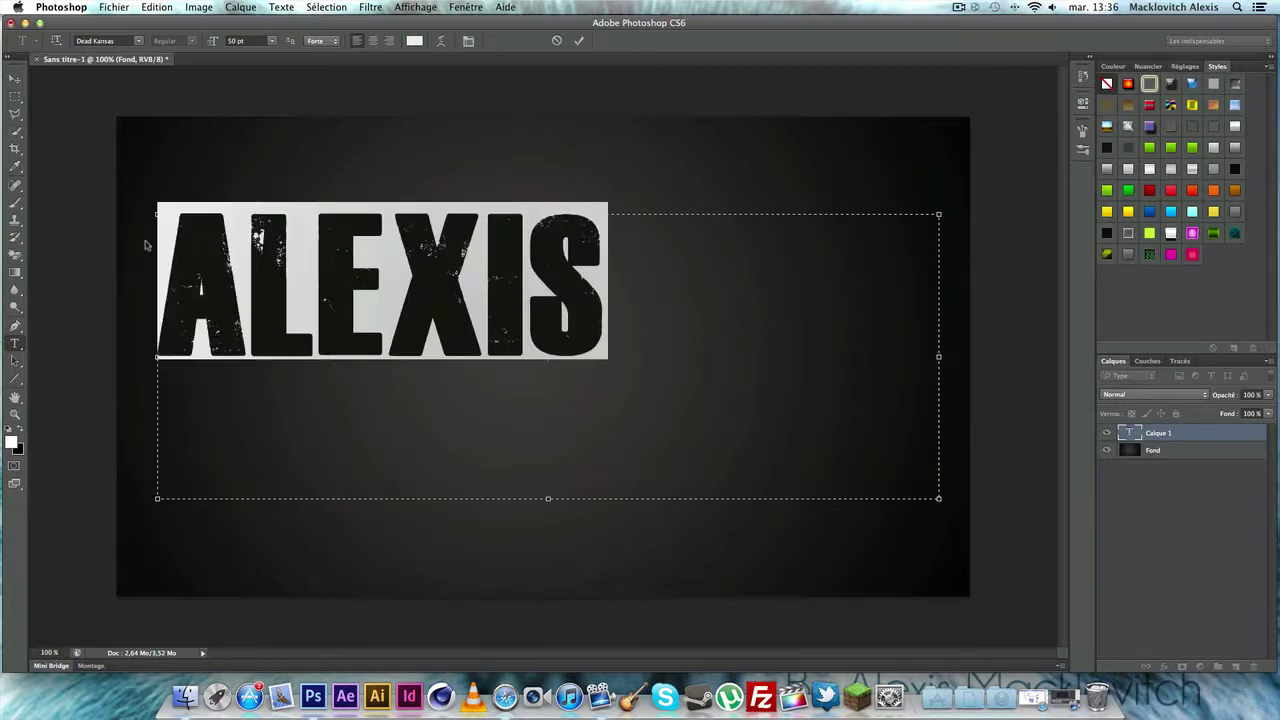
pyautogui.click(138, 40)
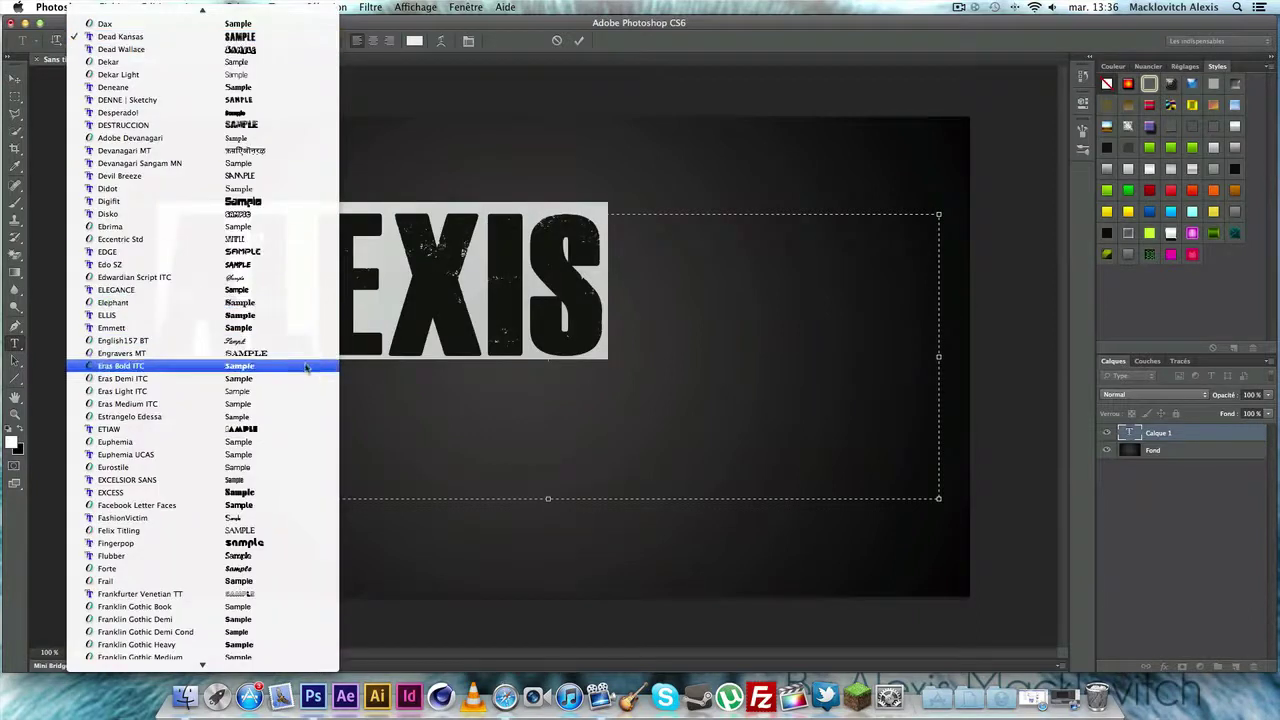
pyautogui.scroll(8, 306, 366)
pyautogui.scroll(15, 306, 368)
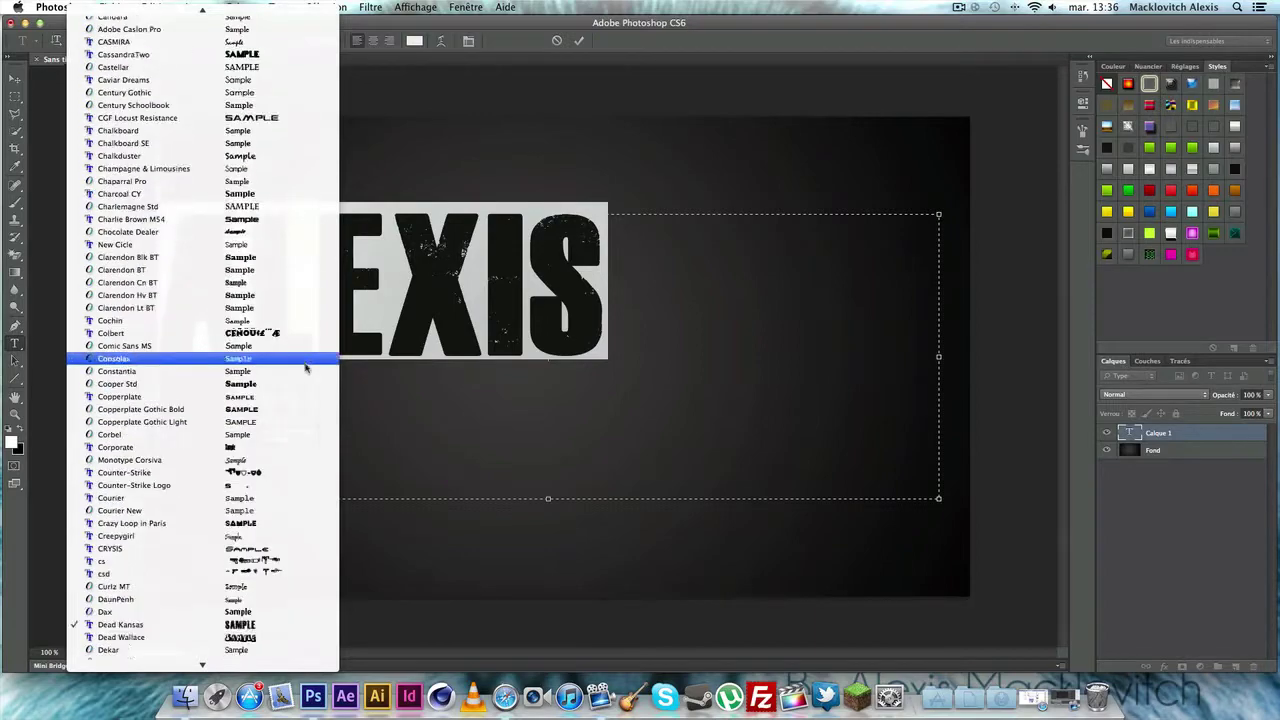
pyautogui.scroll(18, 306, 368)
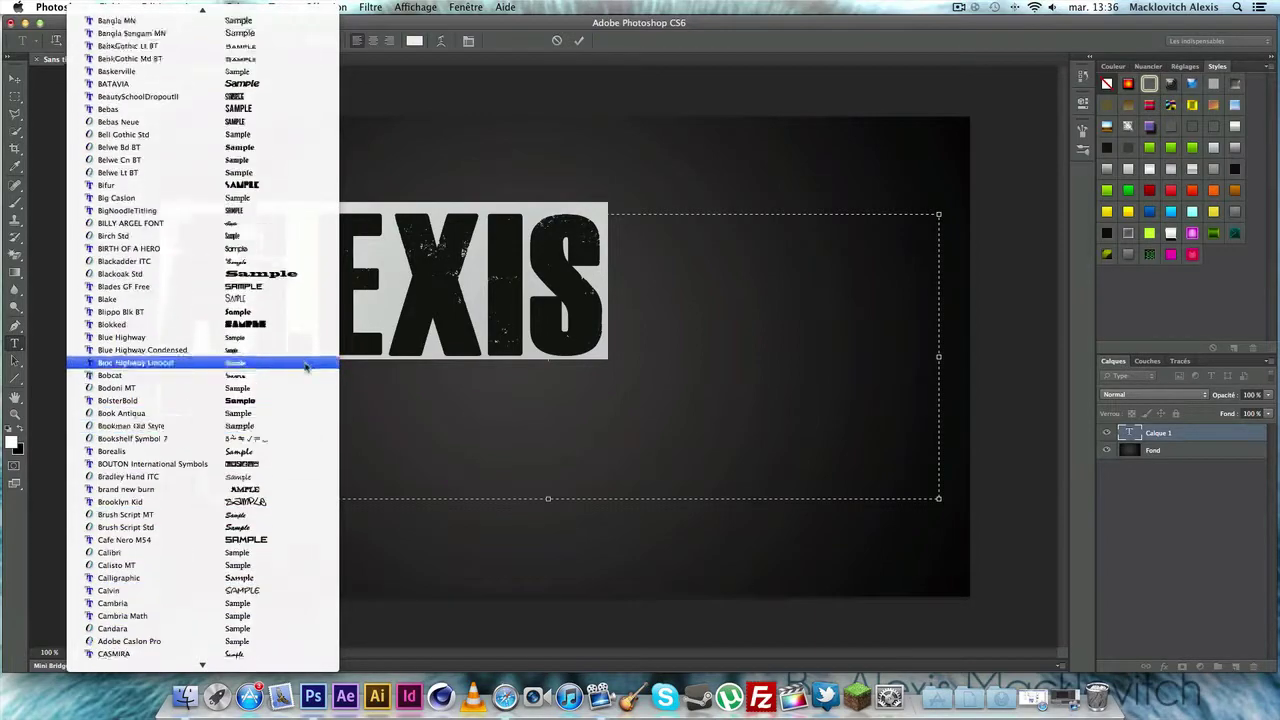
pyautogui.scroll(-20, 306, 368)
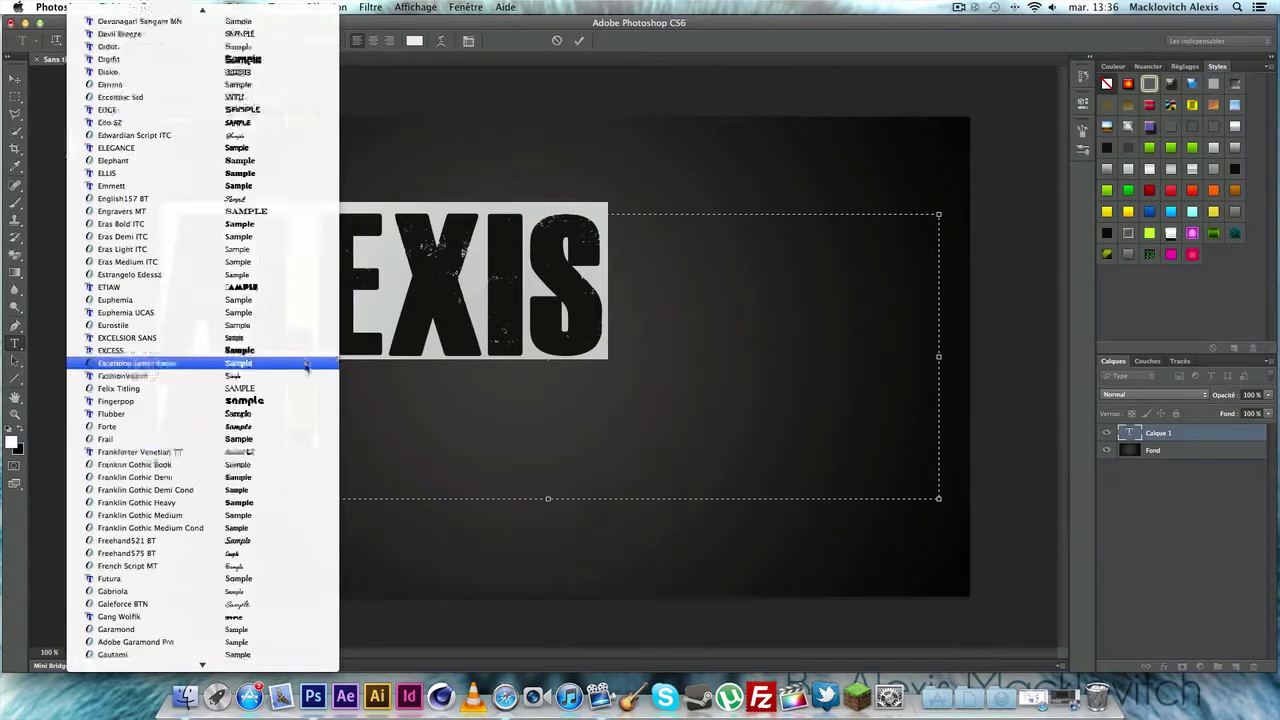
pyautogui.scroll(-20, 306, 368)
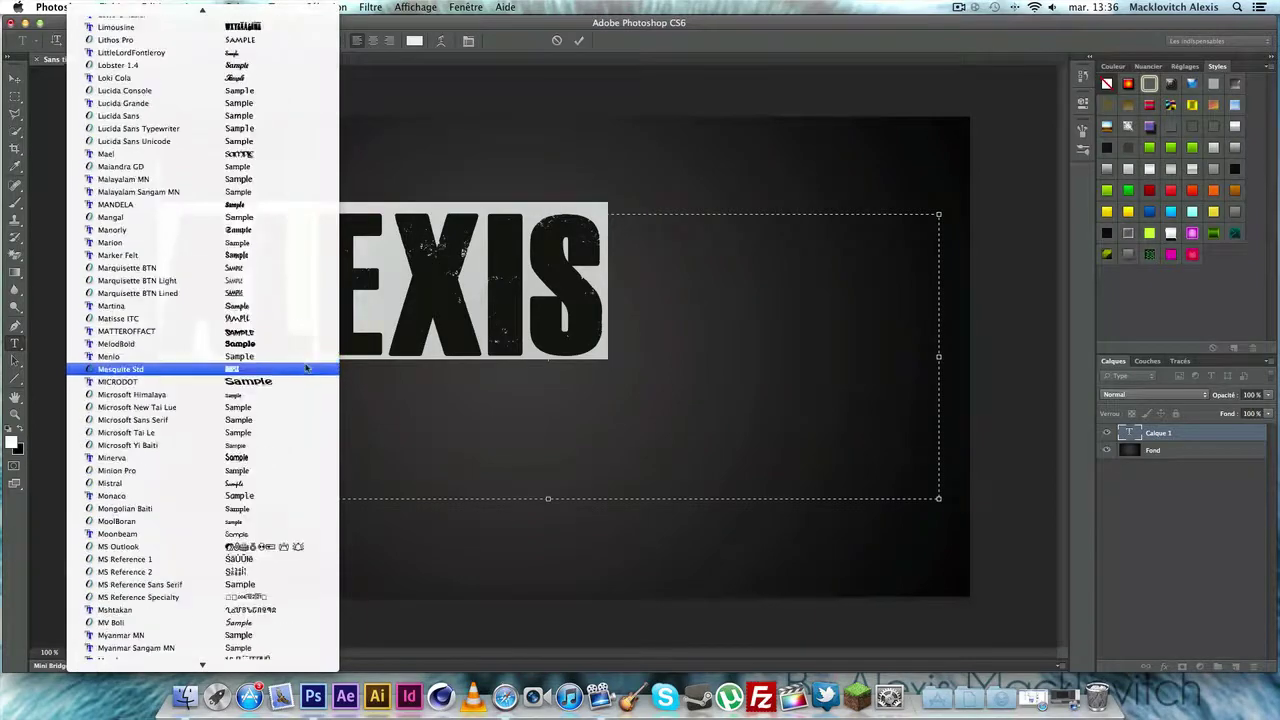
pyautogui.scroll(-19, 306, 368)
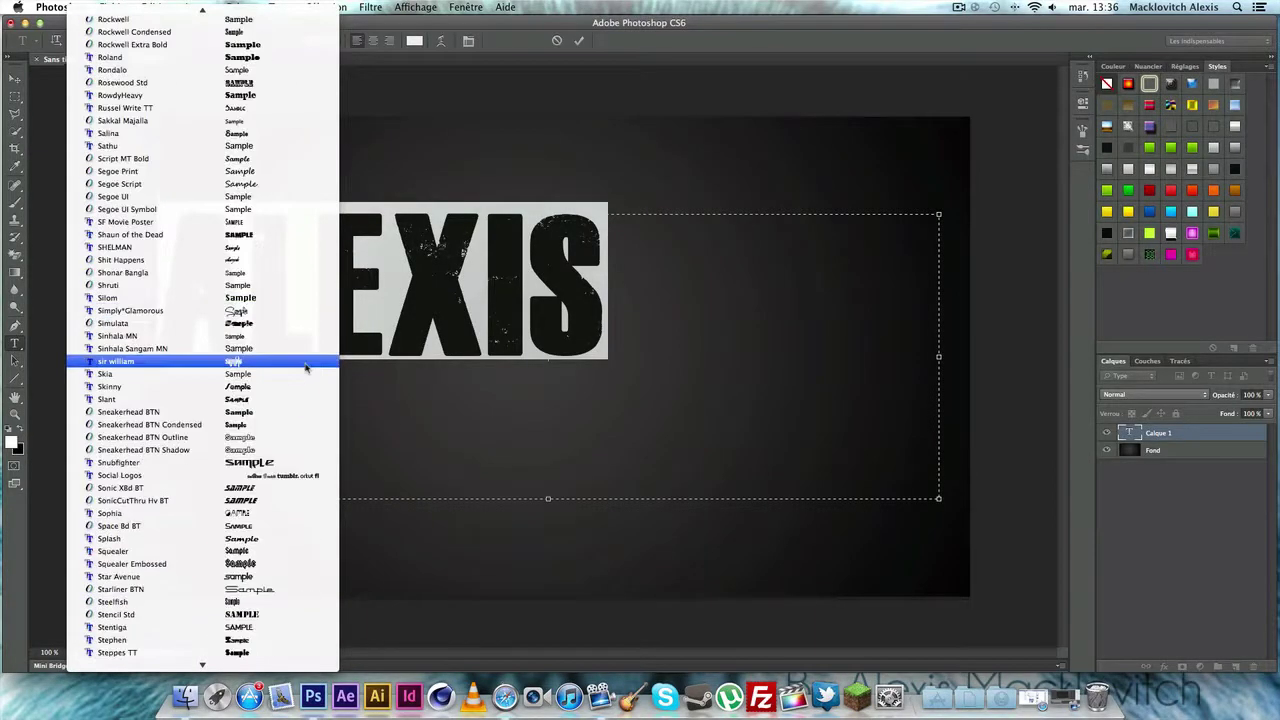
pyautogui.scroll(-15, 306, 368)
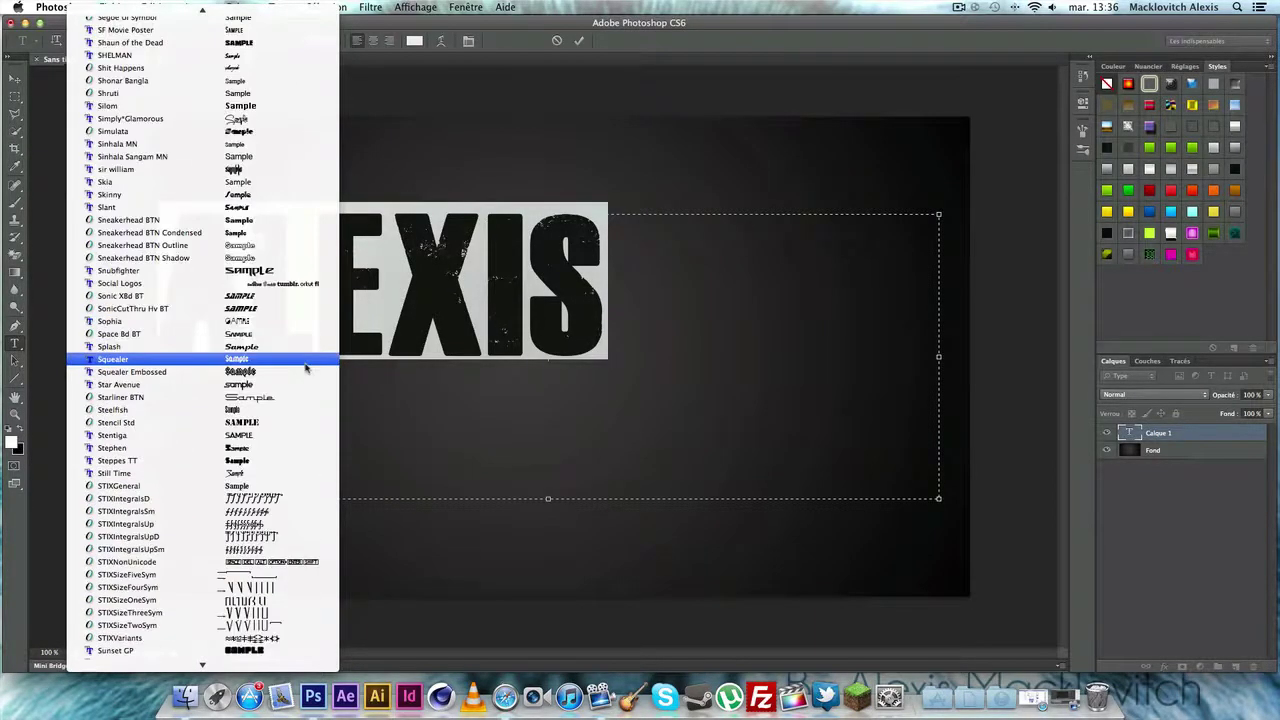
pyautogui.click(266, 299)
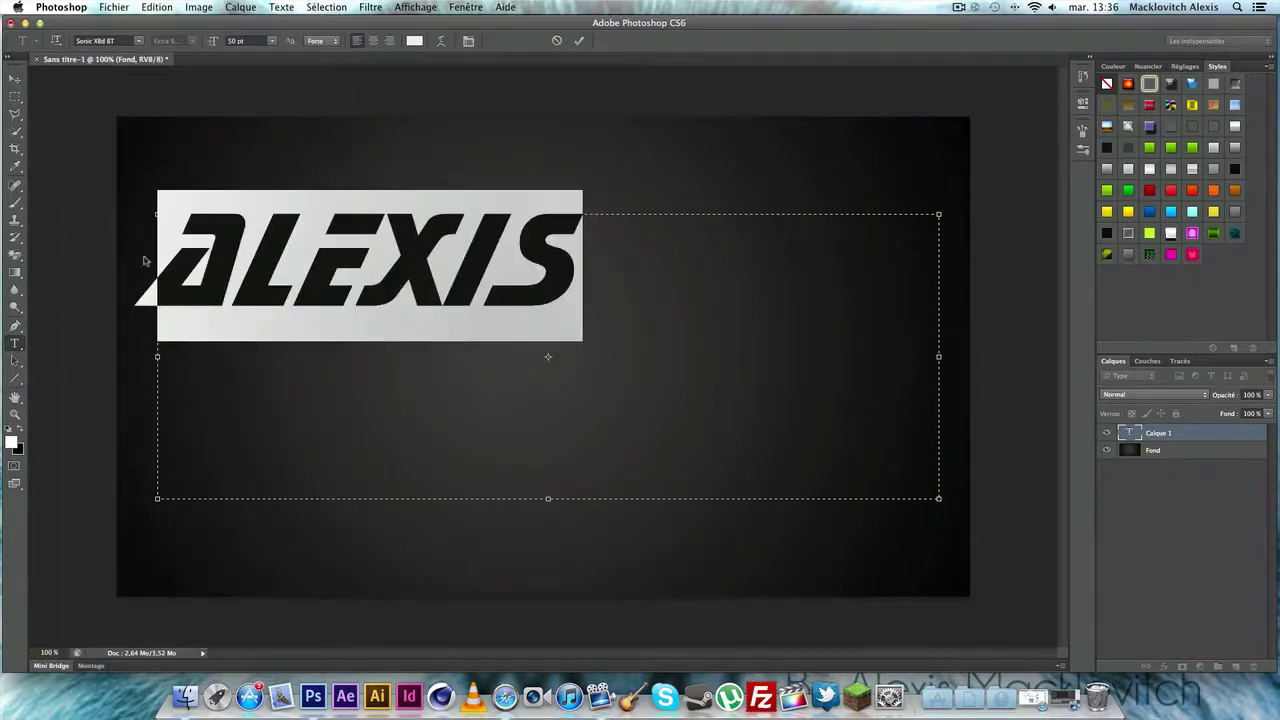
pyautogui.click(138, 44)
pyautogui.click(141, 48)
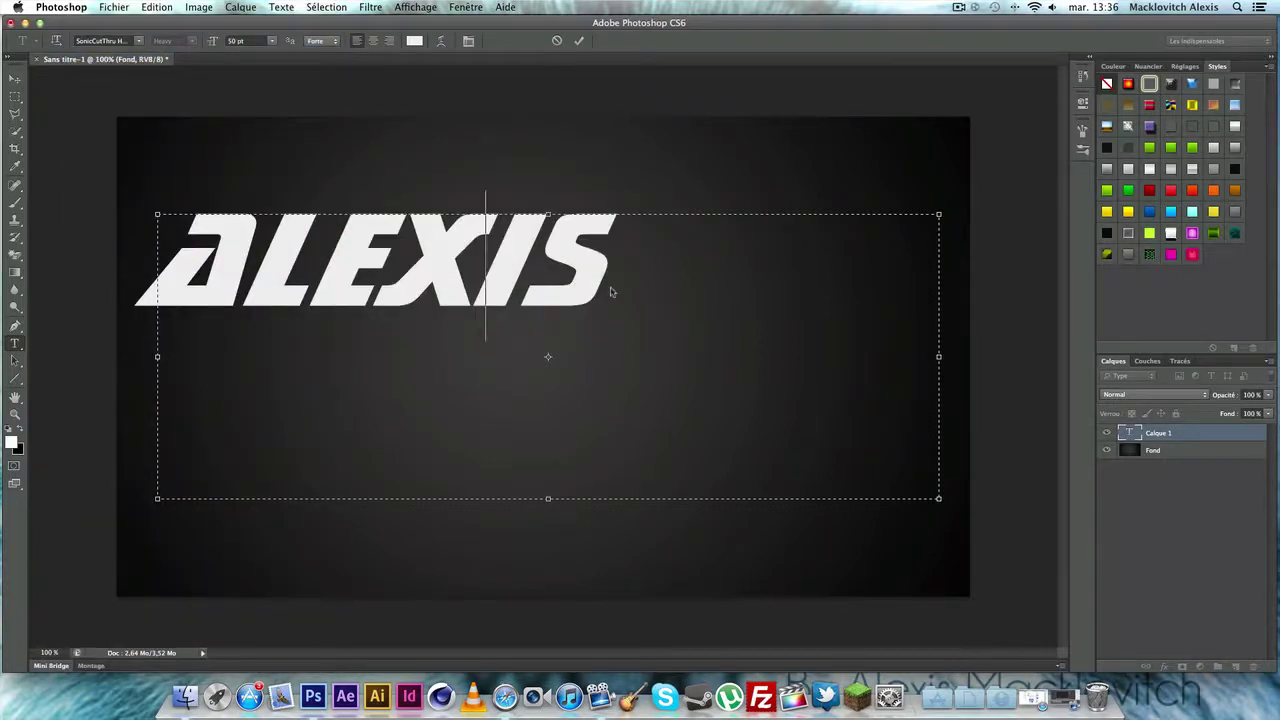
# Step: Move the name text to the centre of the canvas
pyautogui.click(17, 80)
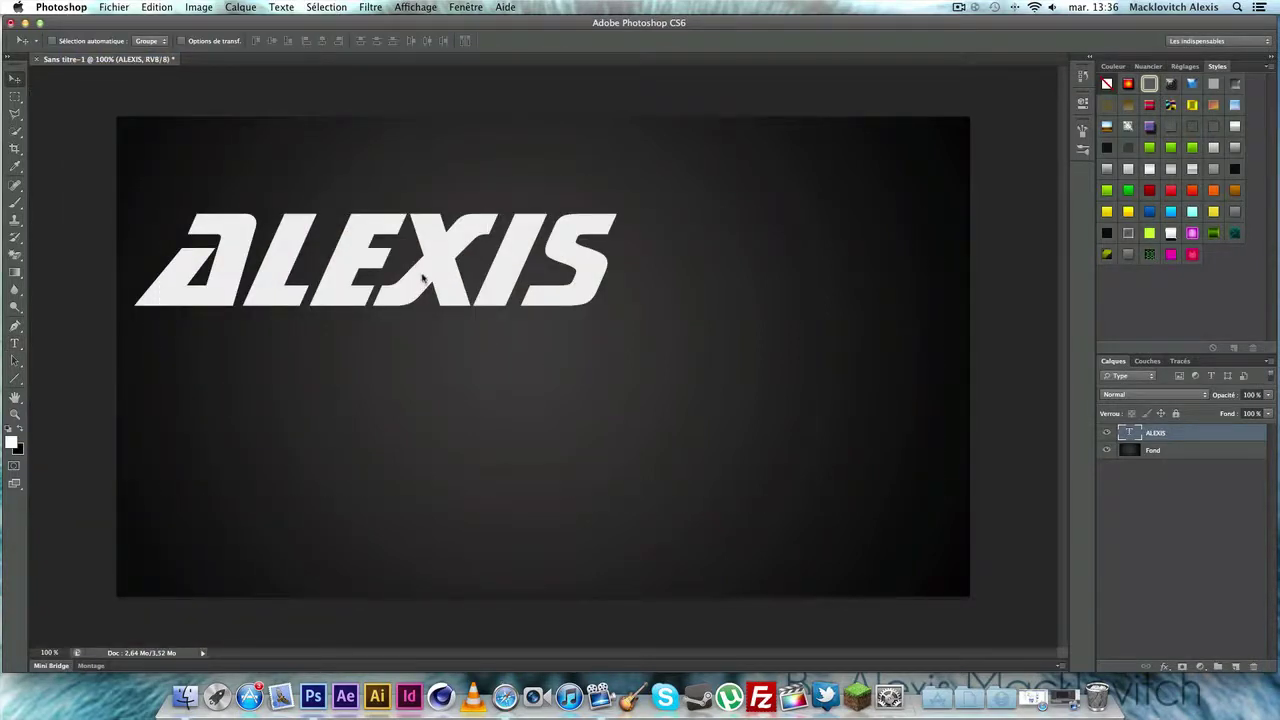
pyautogui.moveTo(424, 280); pyautogui.dragTo(542, 354)
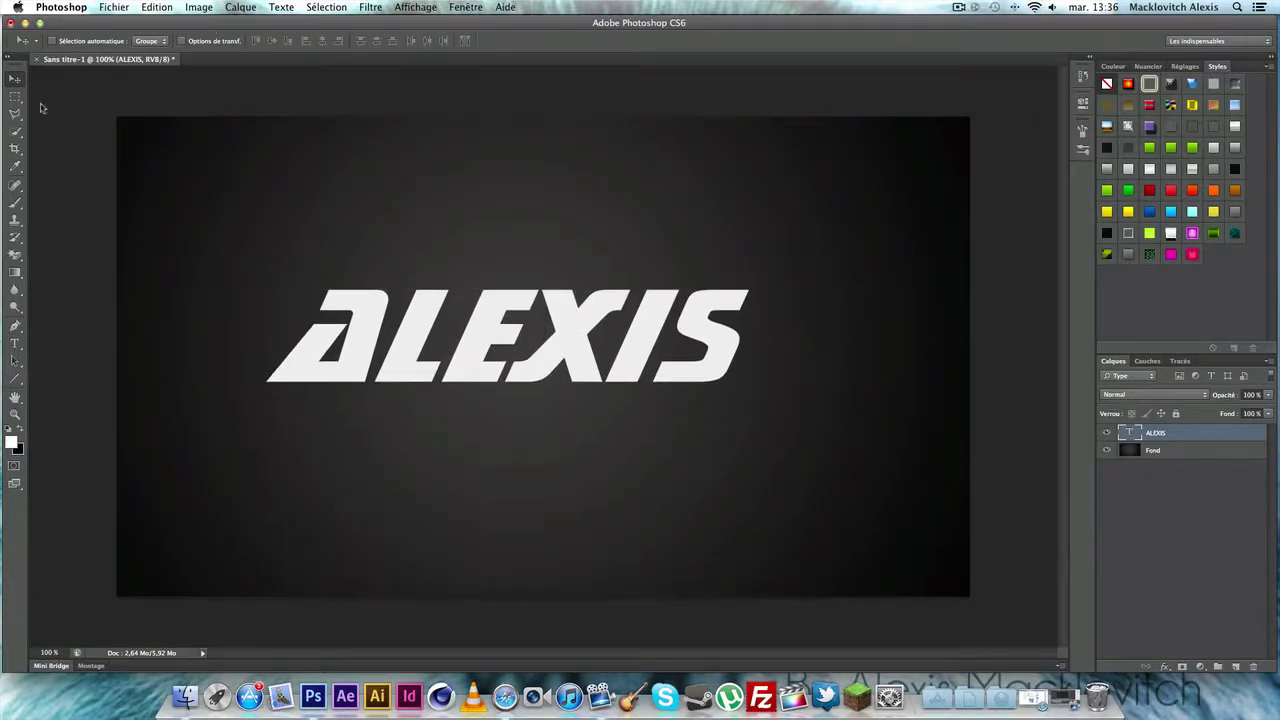
# Step: With the Type tool, review the font and size choices for the name, keeping SonicCutThru Hv BT at 50 pt
pyautogui.click(14, 345)
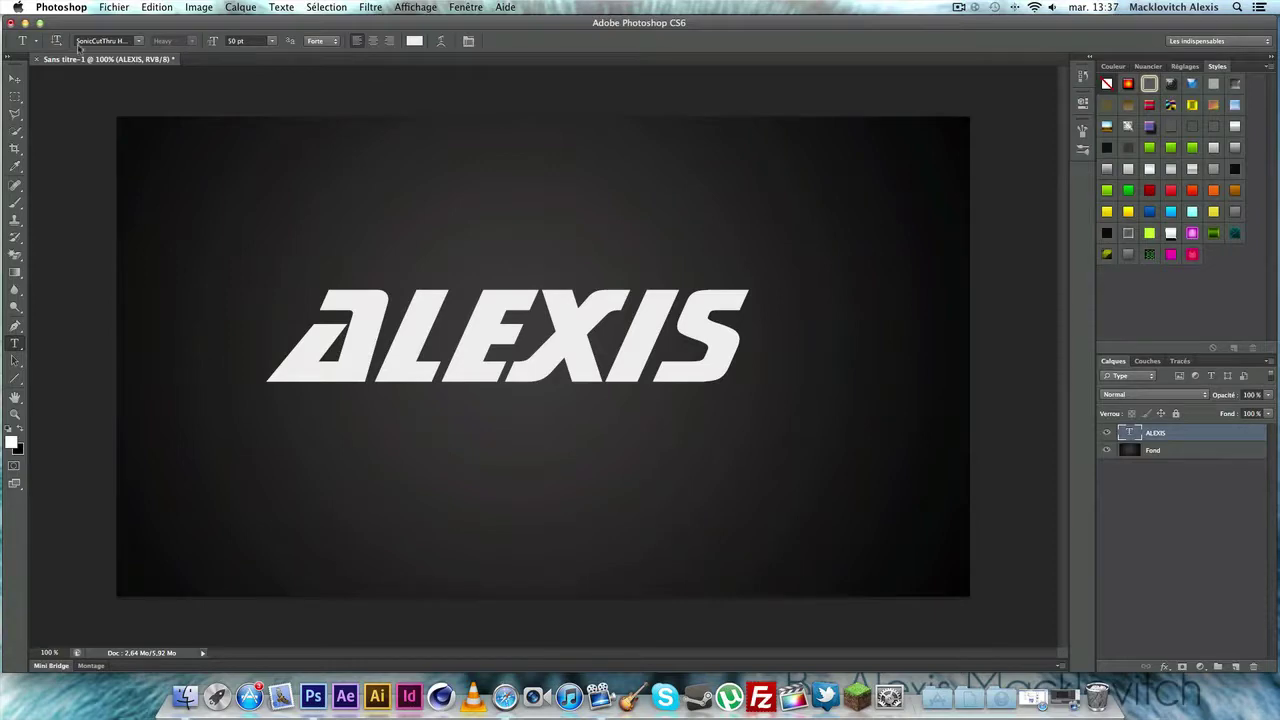
pyautogui.click(137, 41)
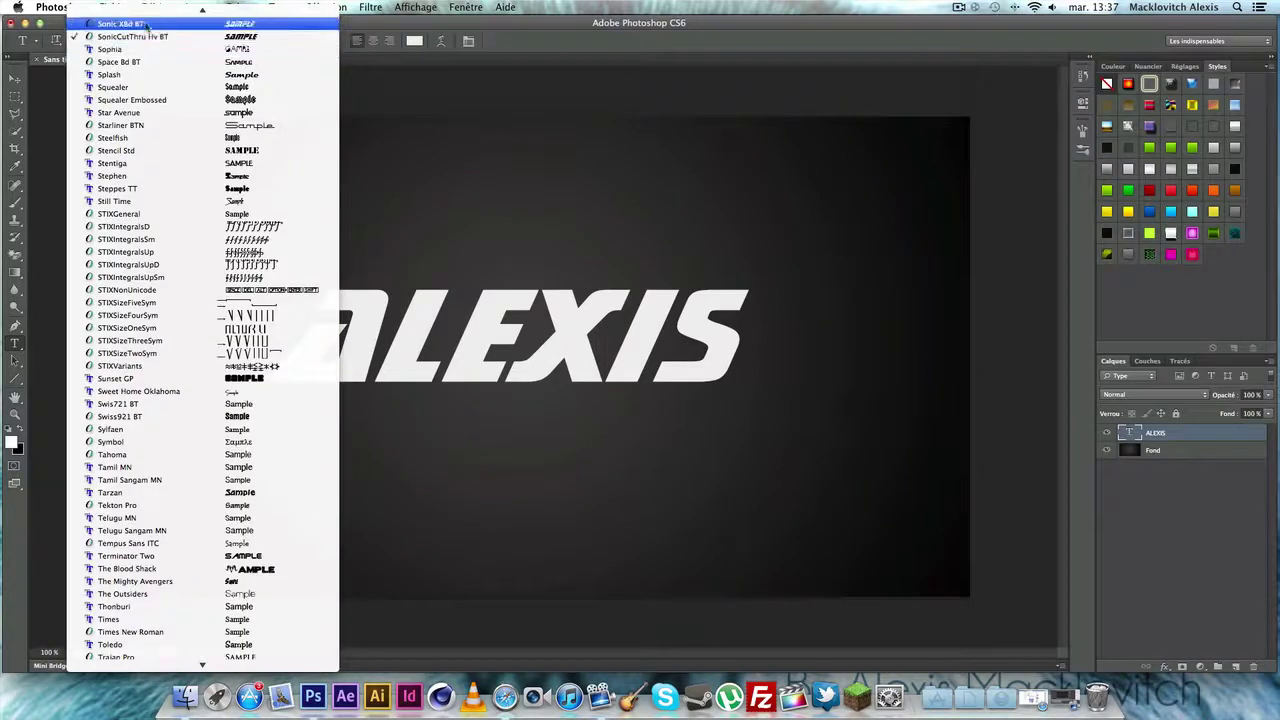
pyautogui.click(144, 38)
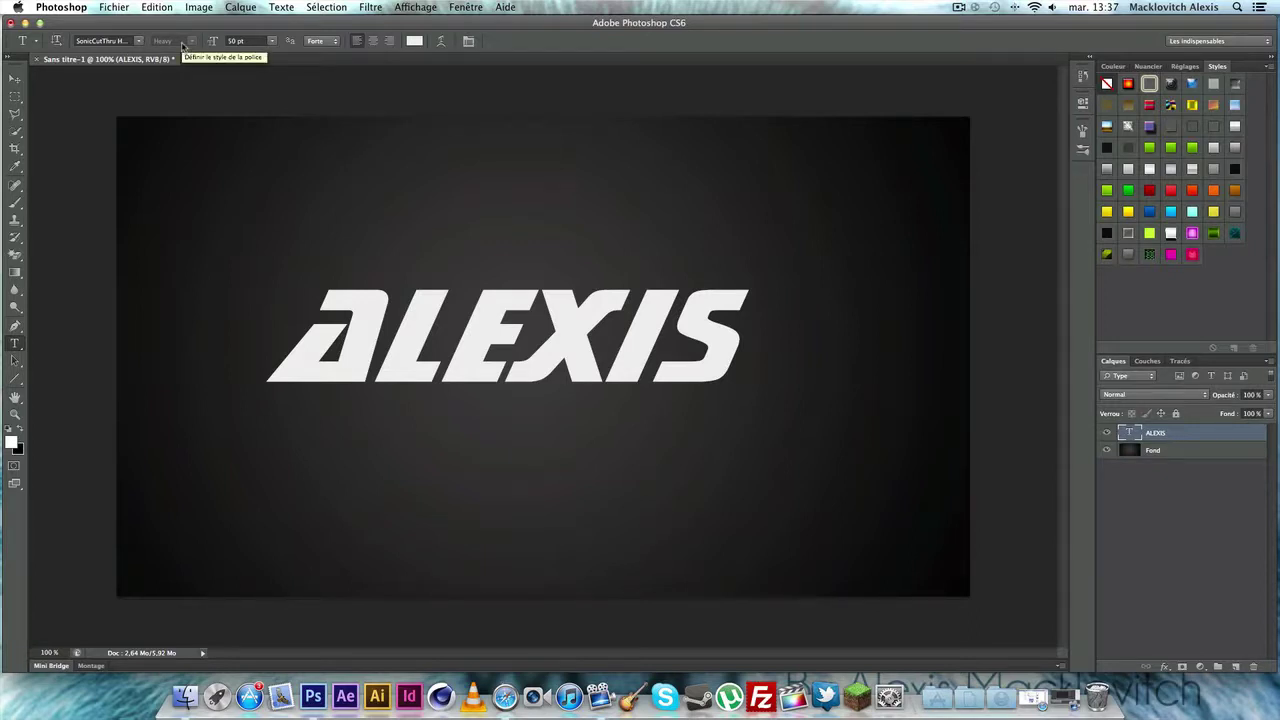
pyautogui.click(270, 43)
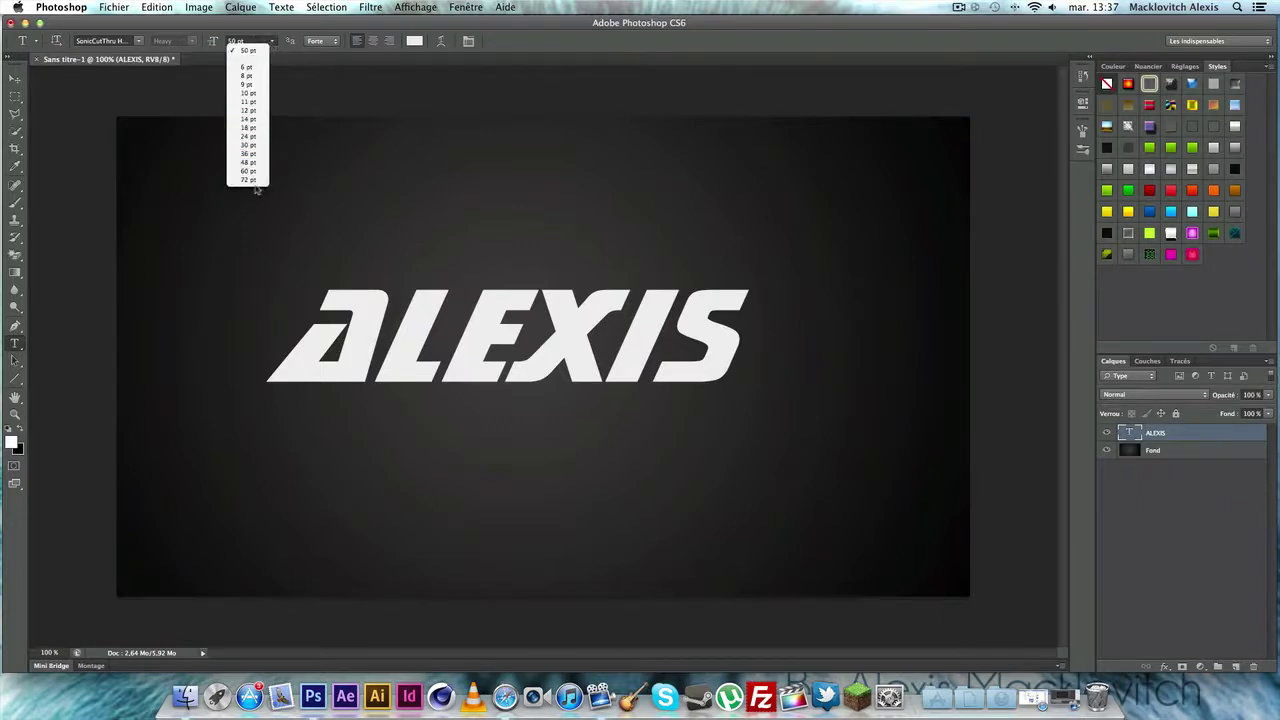
pyautogui.click(236, 46)
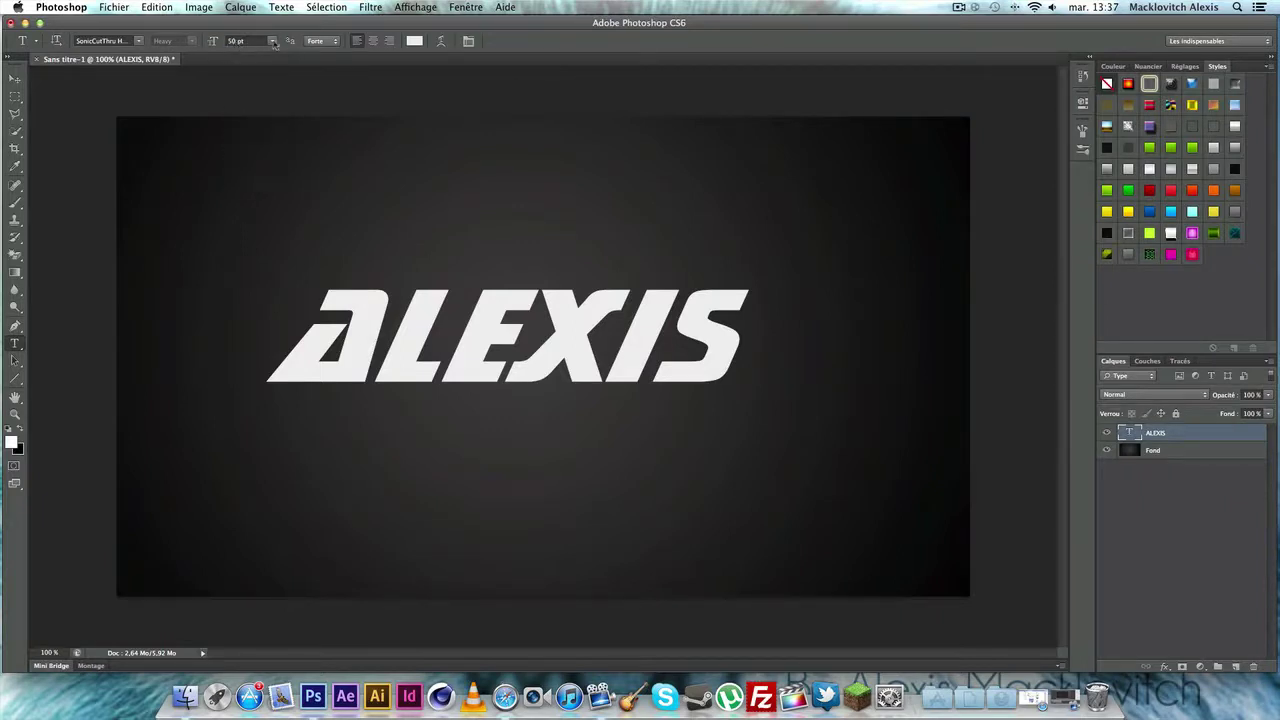
# Step: Try the Nette, Précise, Forte and Légère anti-aliasing methods on the name text and return it to Forte
pyautogui.click(328, 42)
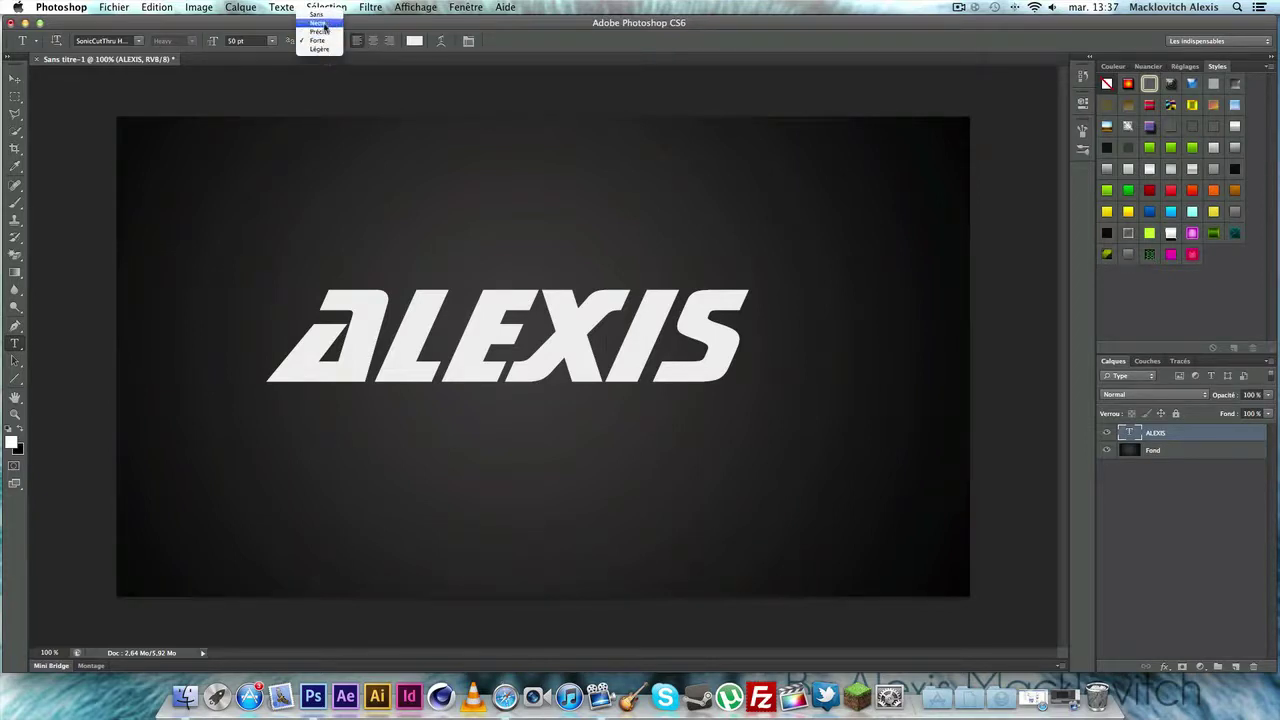
pyautogui.click(325, 24)
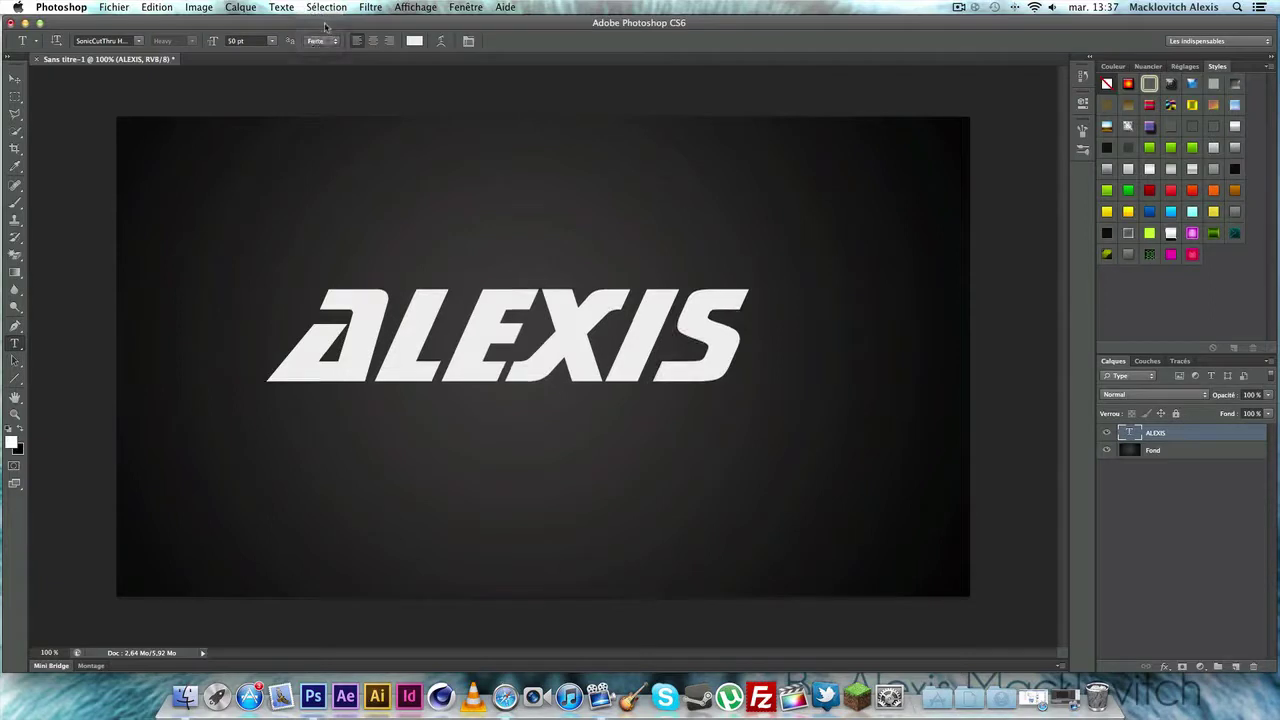
pyautogui.click(330, 42)
pyautogui.click(332, 49)
pyautogui.click(322, 40)
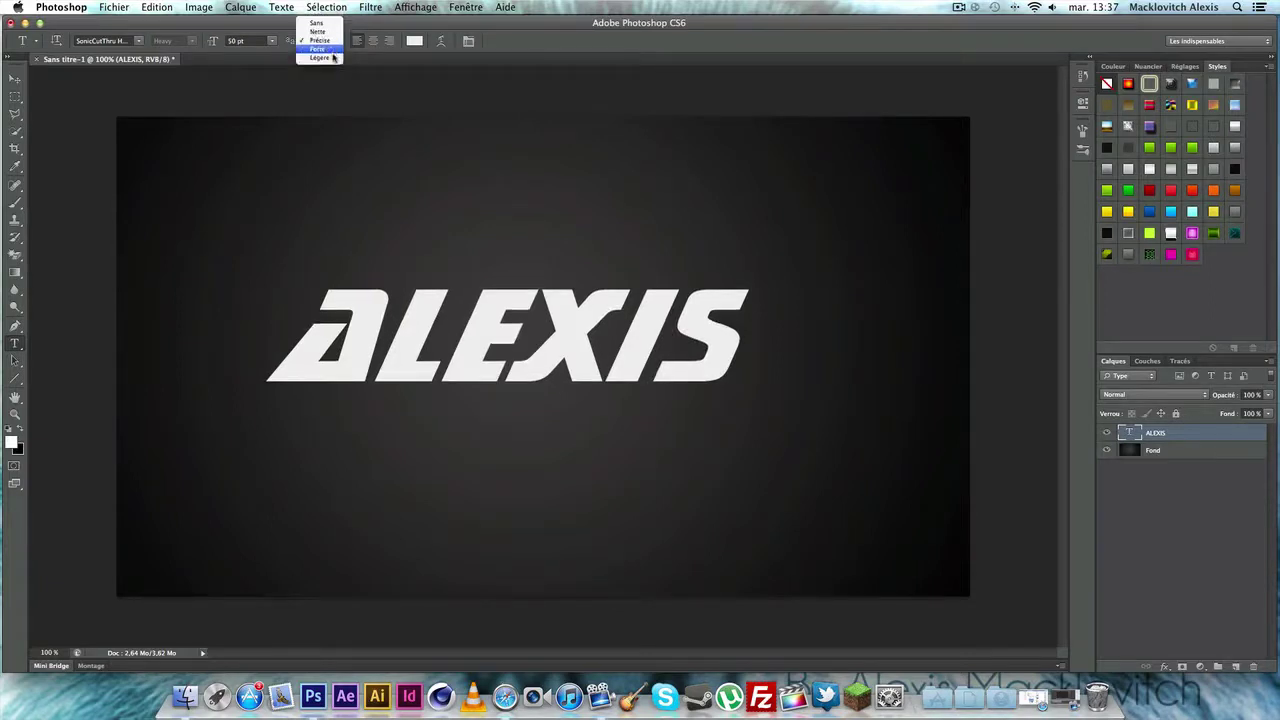
pyautogui.click(333, 50)
pyautogui.click(330, 41)
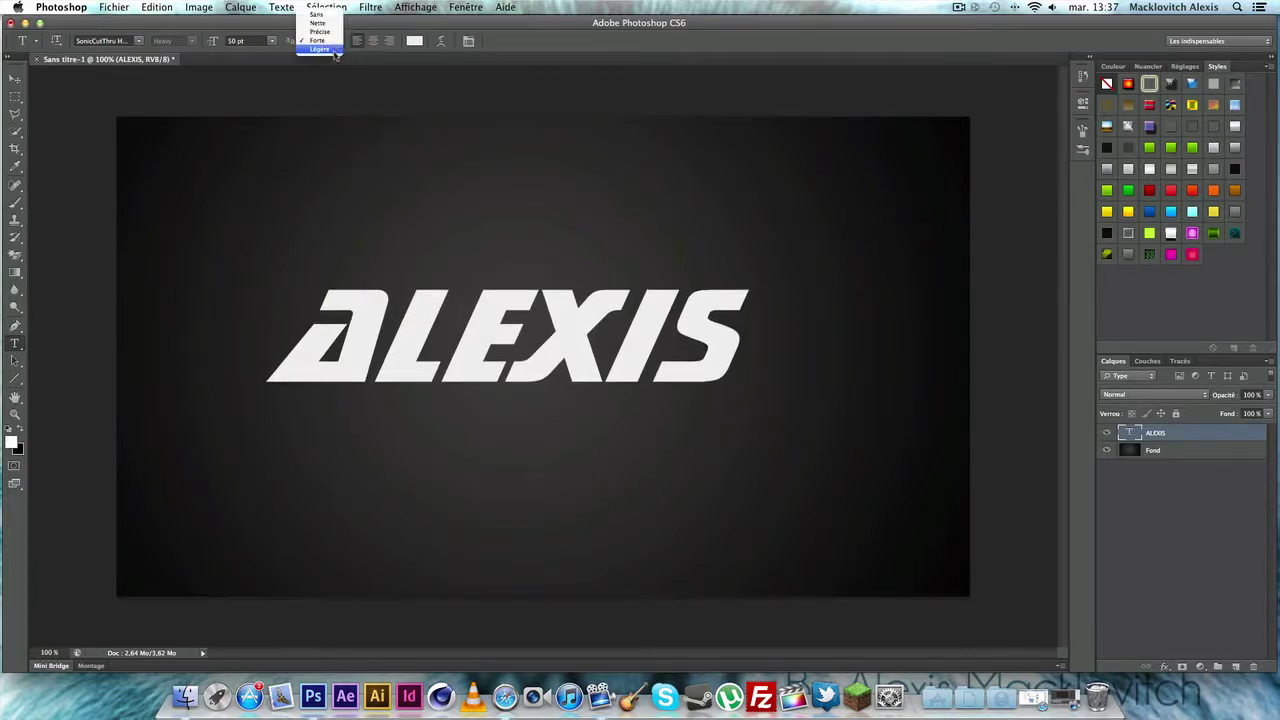
pyautogui.click(335, 51)
pyautogui.click(334, 45)
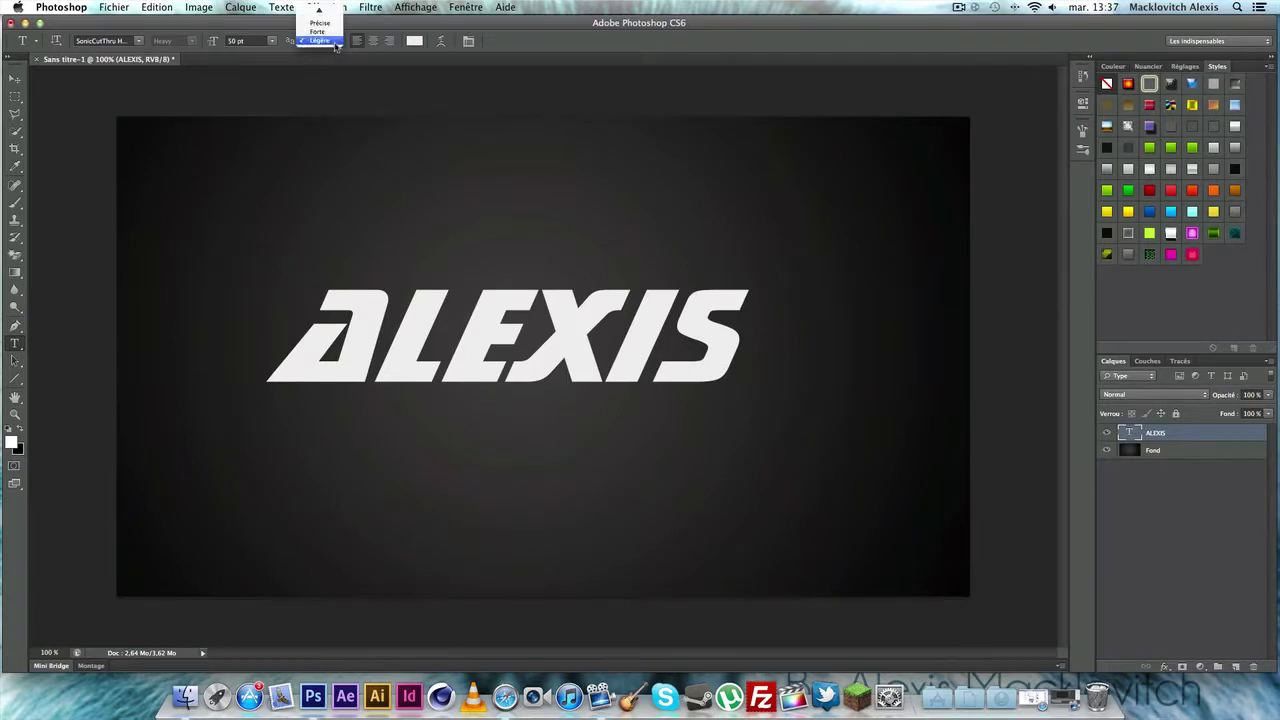
pyautogui.click(326, 32)
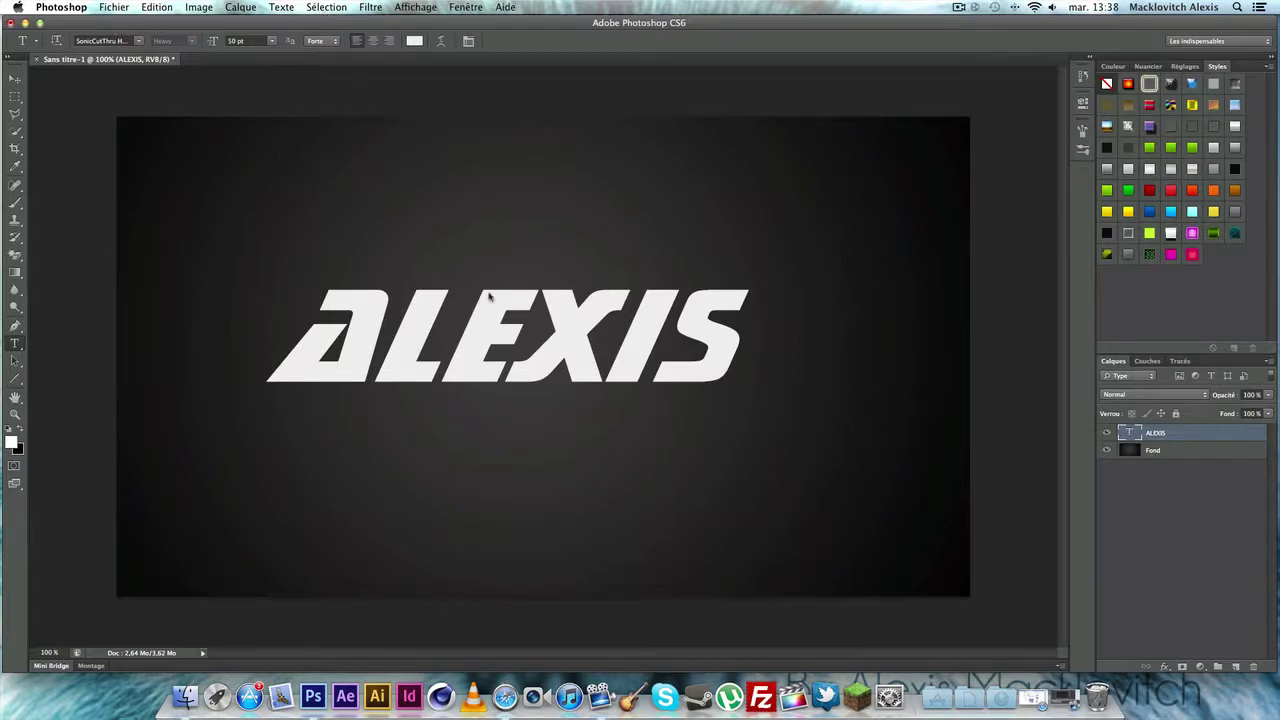
pyautogui.click(415, 42)
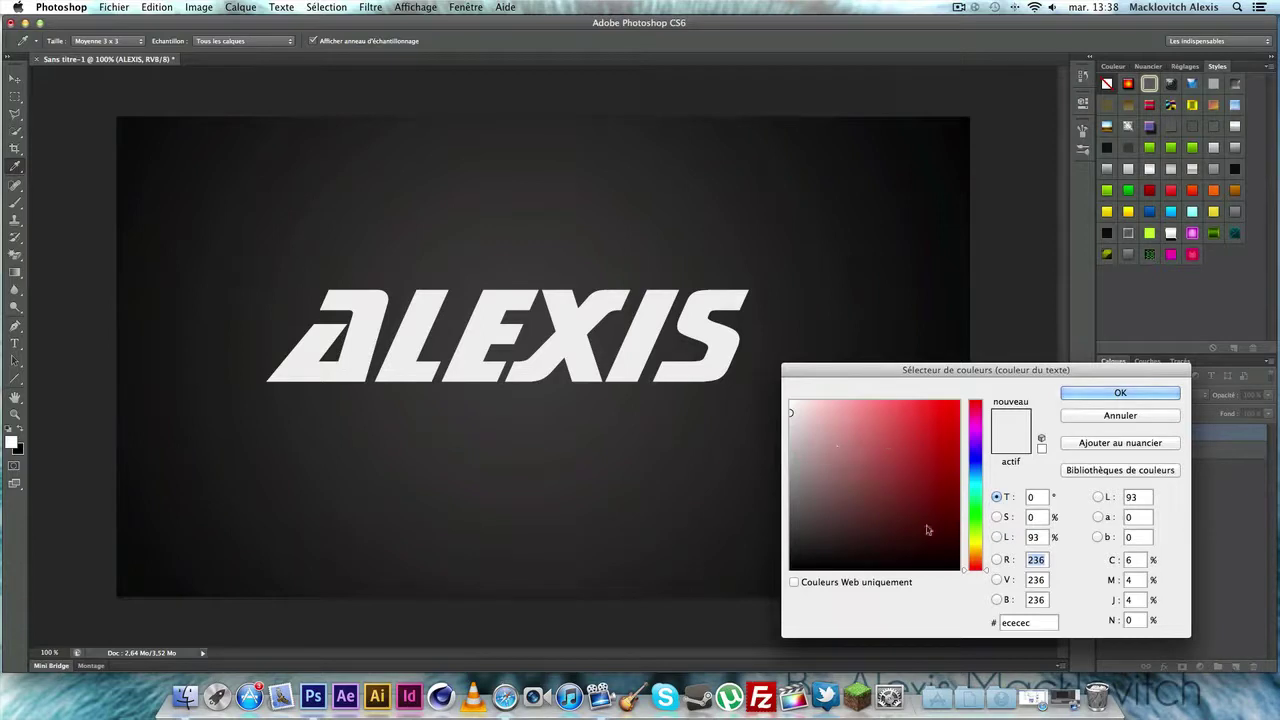
pyautogui.click(982, 545)
pyautogui.moveTo(983, 543); pyautogui.dragTo(976, 472)
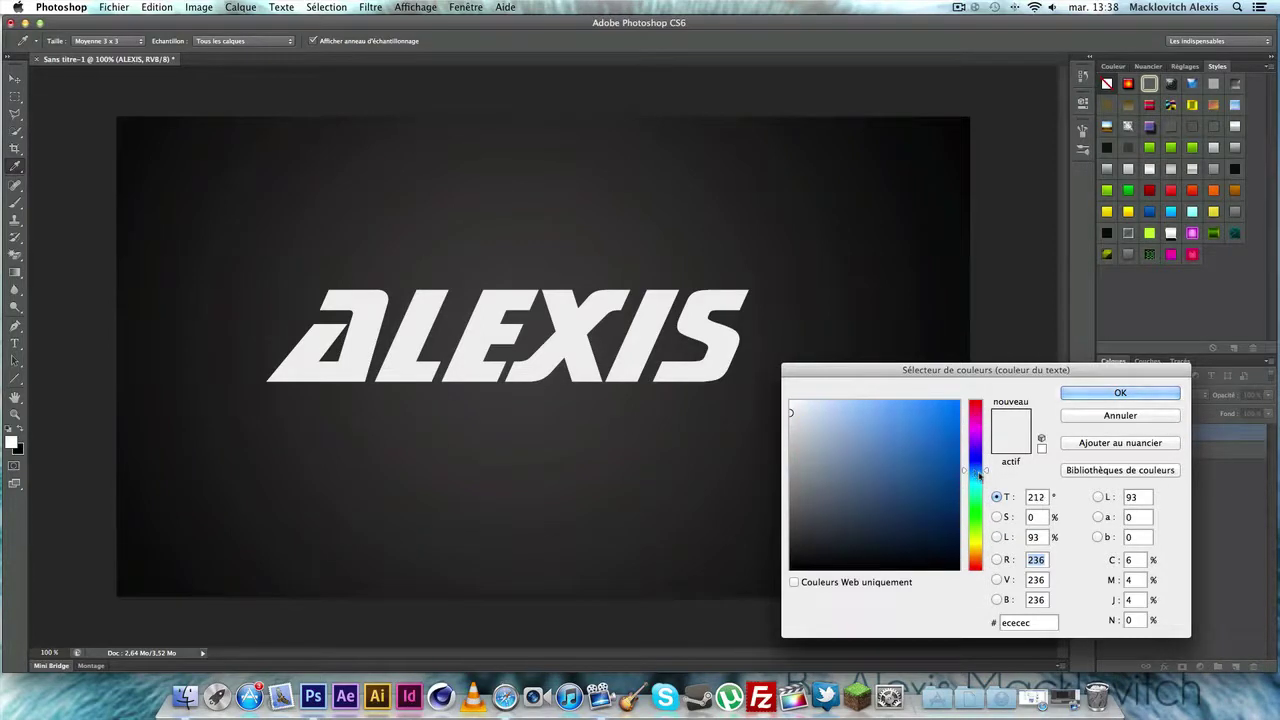
pyautogui.click(1108, 418)
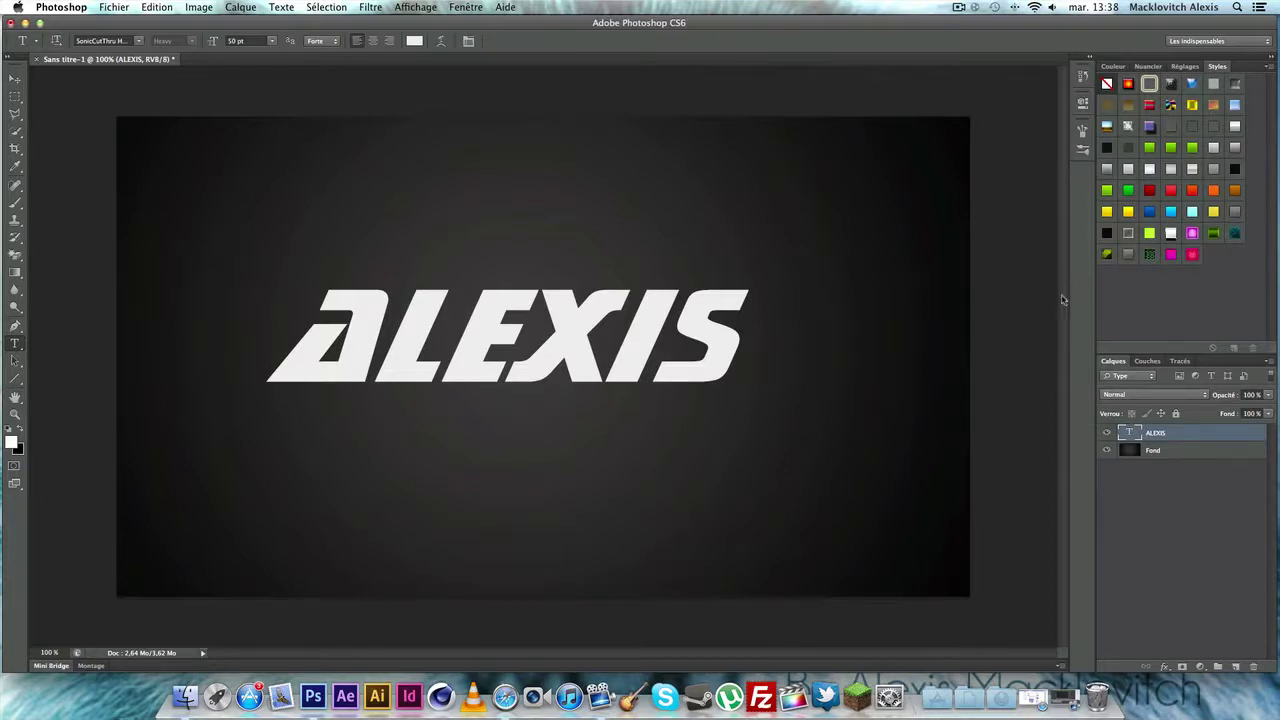
# Step: Rasterise the name text layer and open its layer style settings, keeping the lettering in view
pyautogui.rightClick(1208, 440)
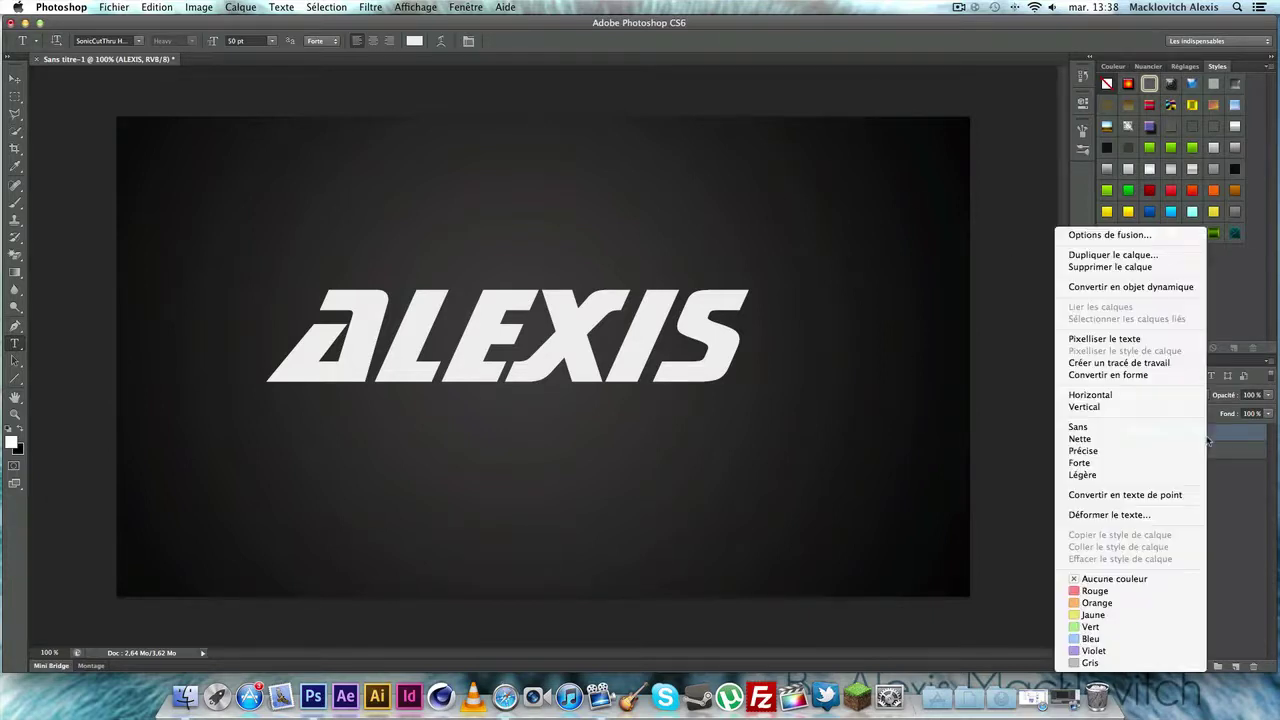
pyautogui.click(1123, 341)
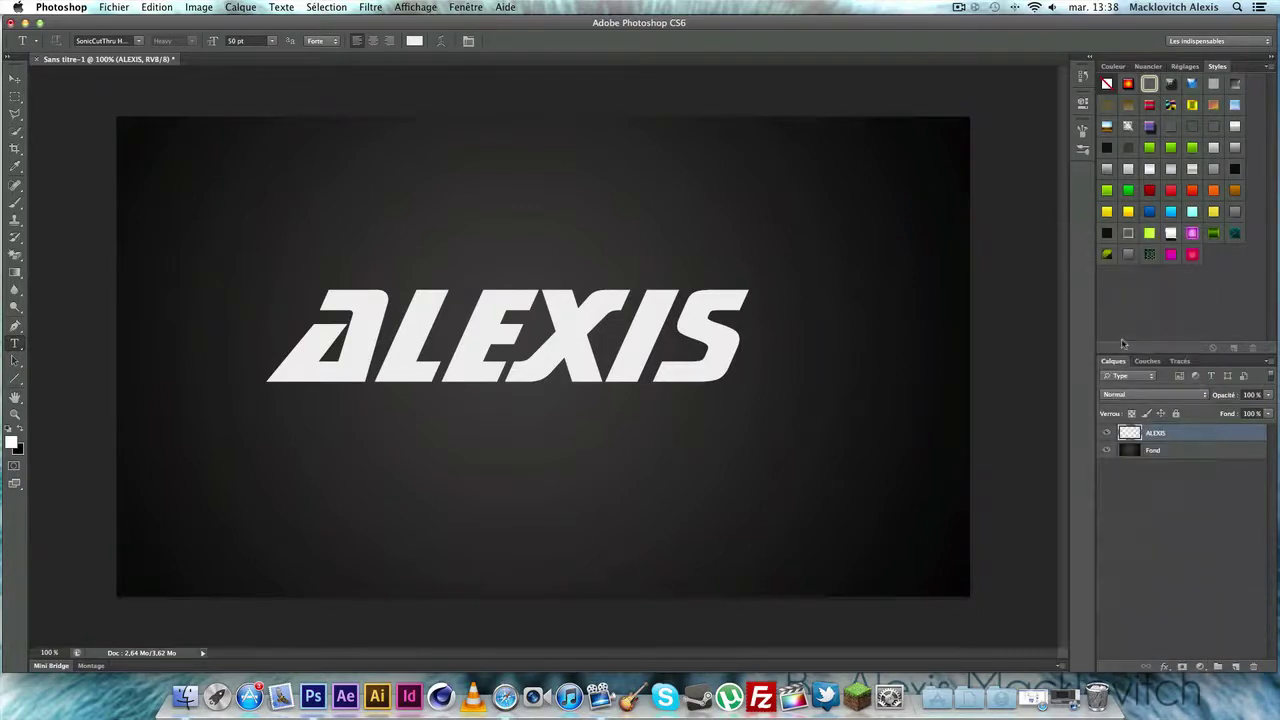
pyautogui.doubleClick(1243, 435)
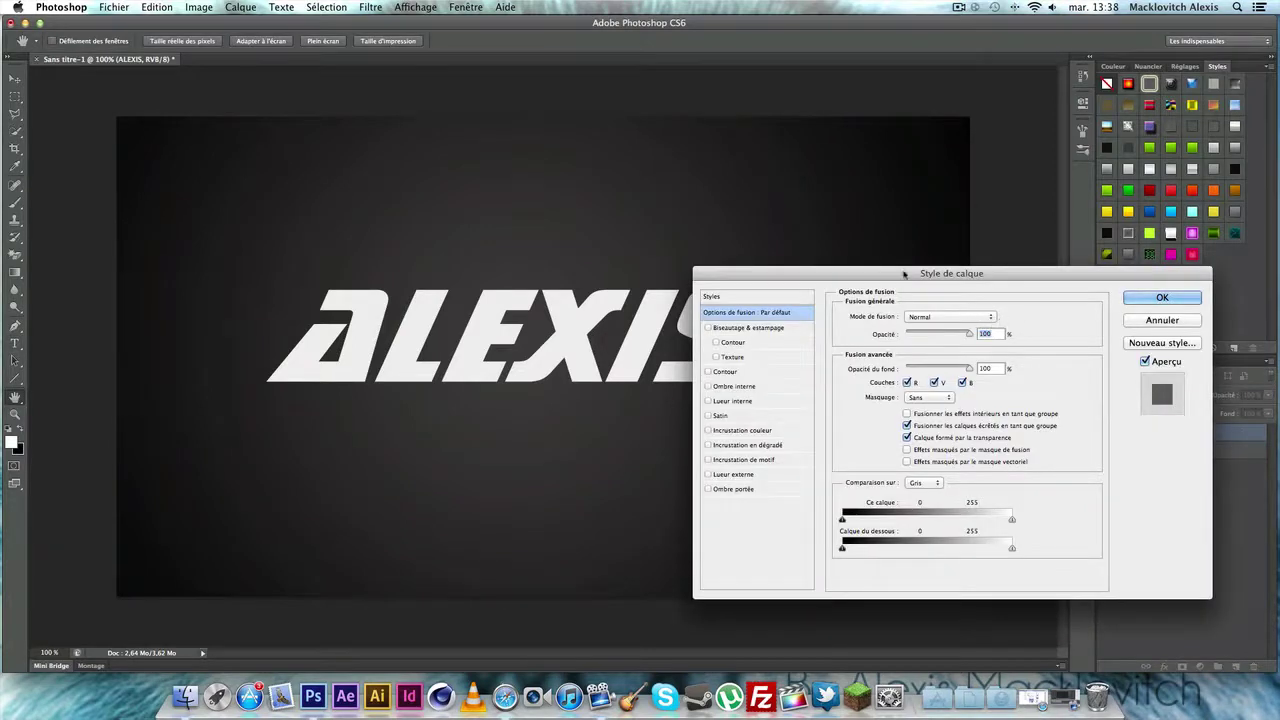
pyautogui.moveTo(904, 273); pyautogui.dragTo(955, 250)
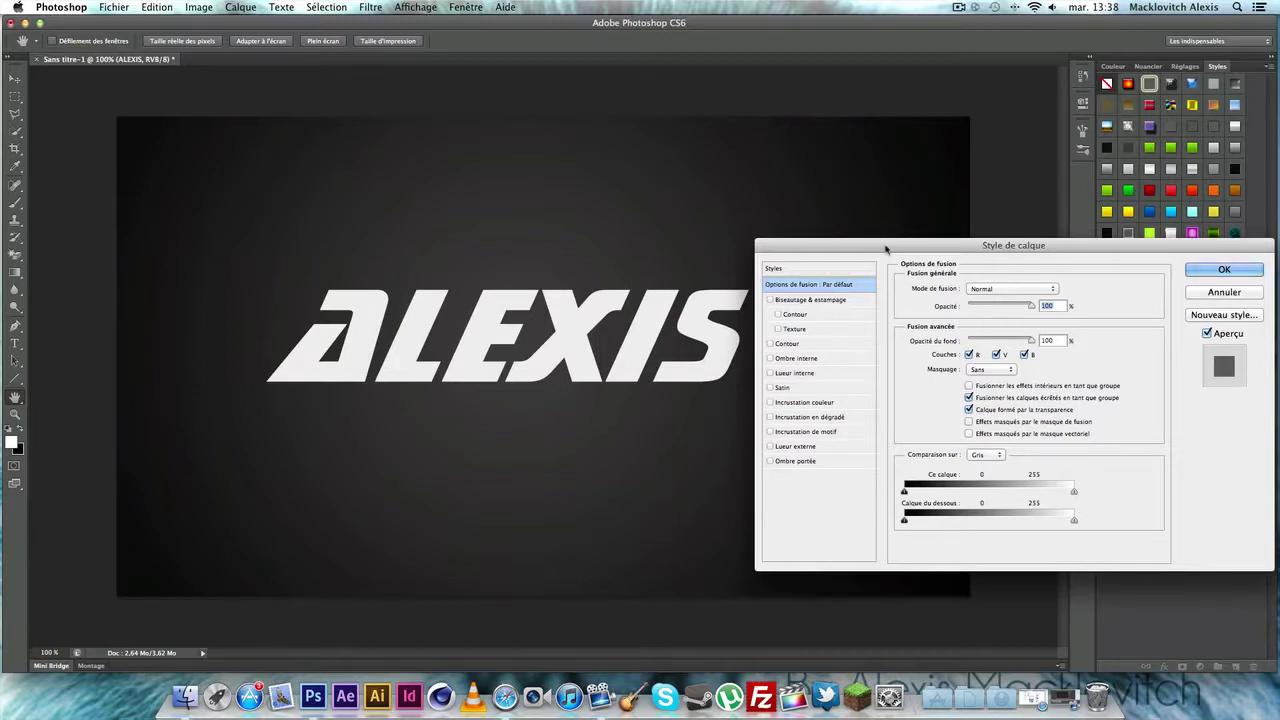
pyautogui.moveTo(885, 249); pyautogui.dragTo(873, 236)
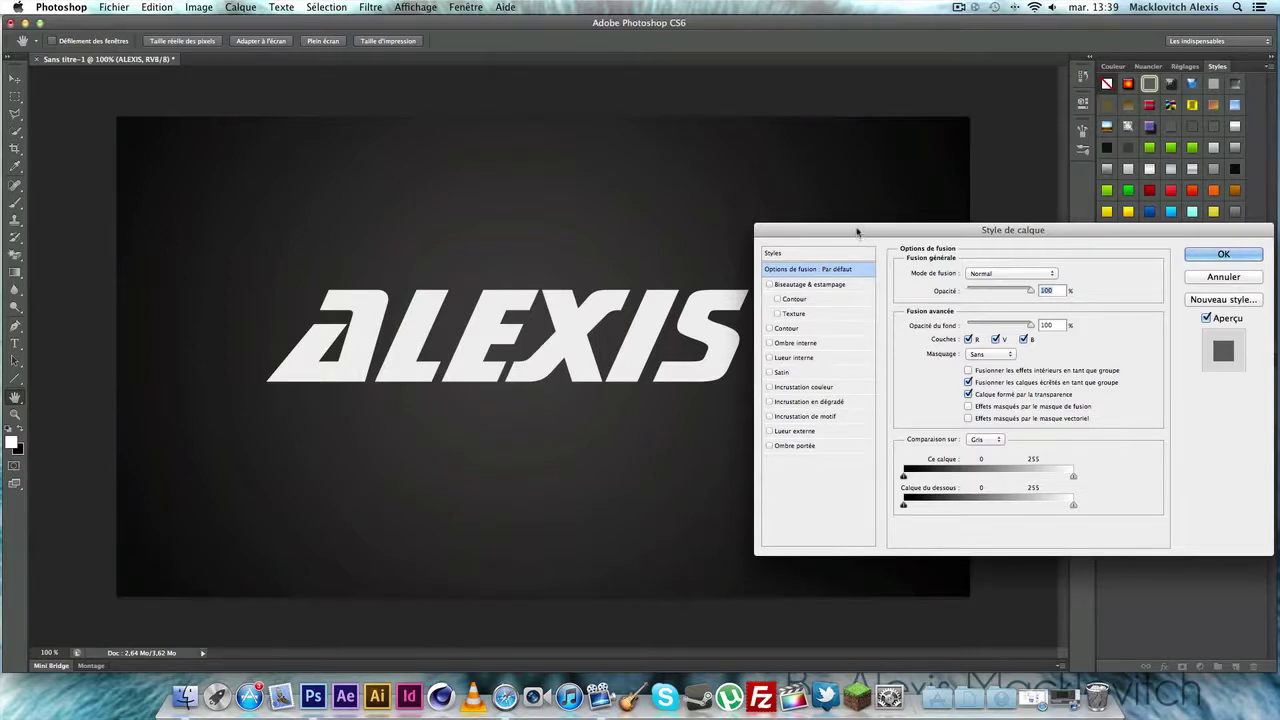
pyautogui.moveTo(849, 237); pyautogui.dragTo(847, 234)
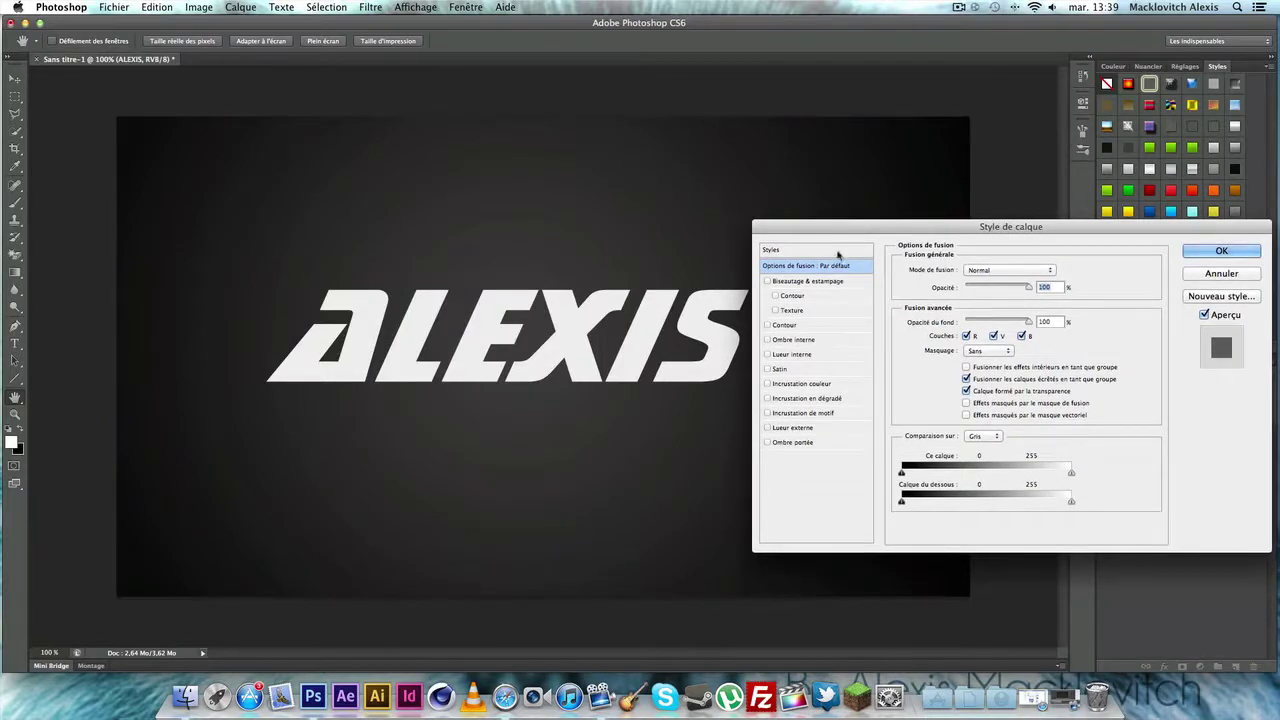
# Step: Try a drop shadow on the name, remove it, and apply an outer Contour stroke with a size of 5 px
pyautogui.click(795, 443)
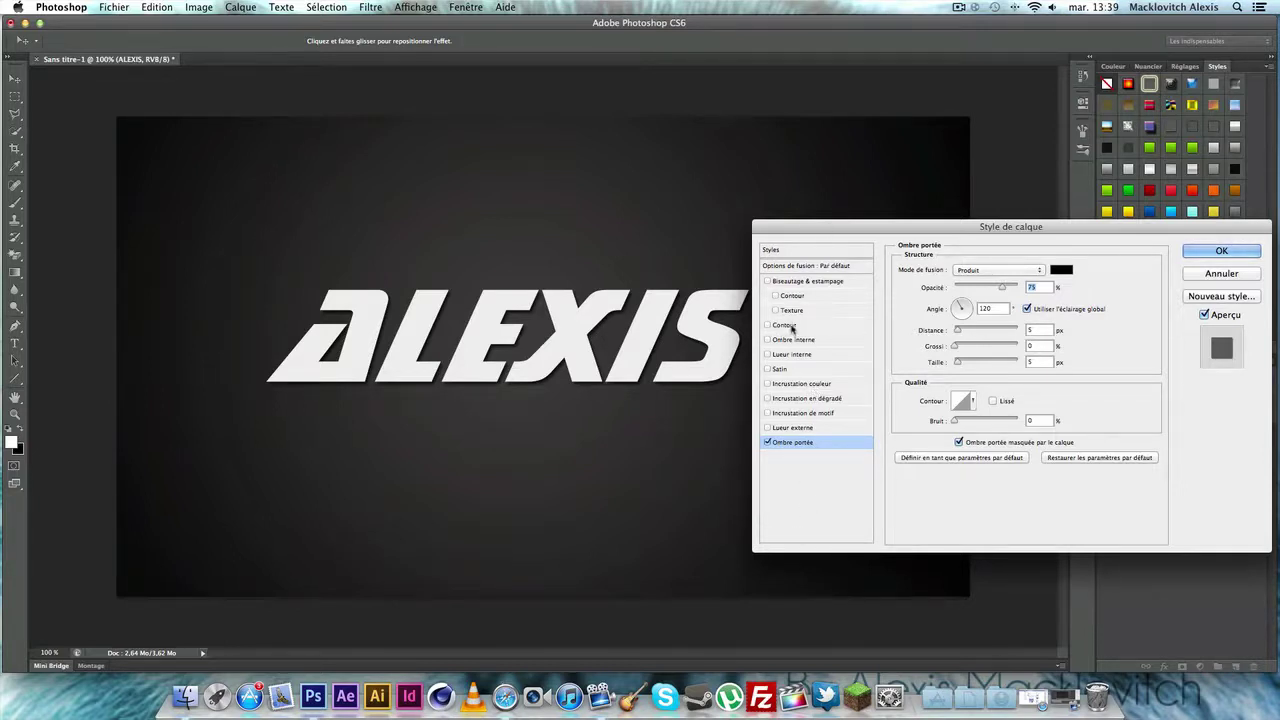
pyautogui.click(767, 442)
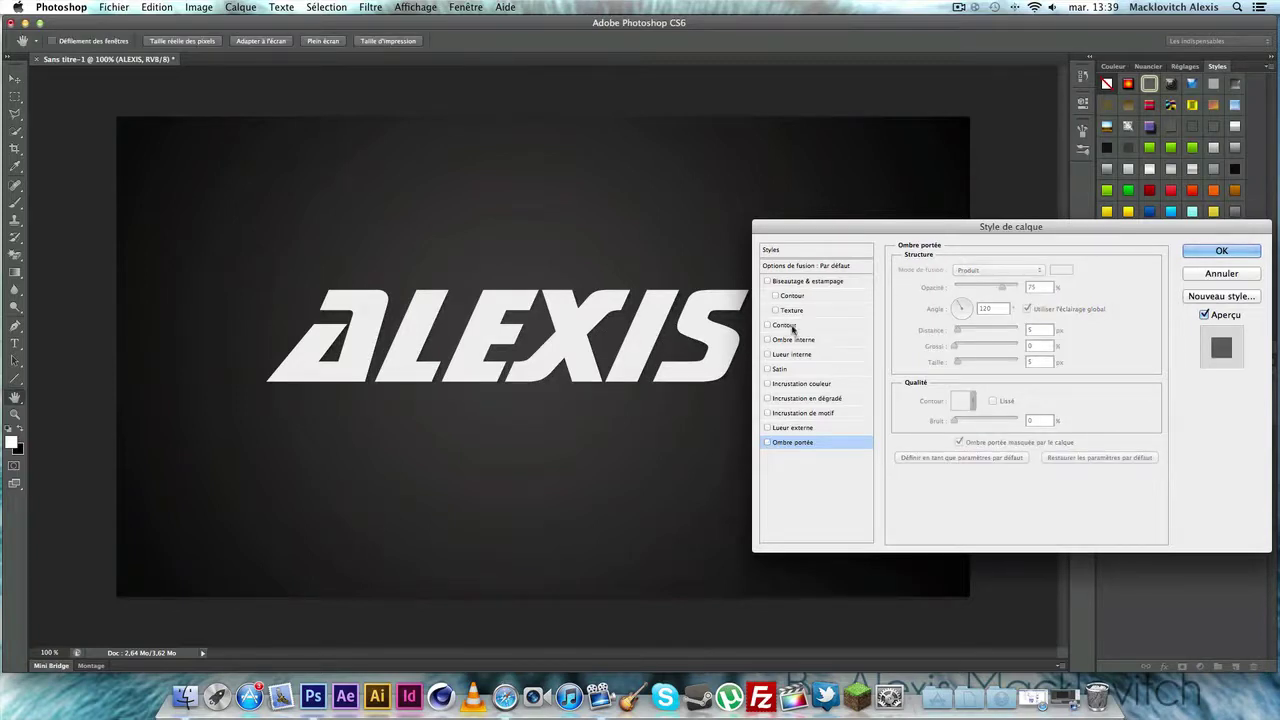
pyautogui.click(768, 325)
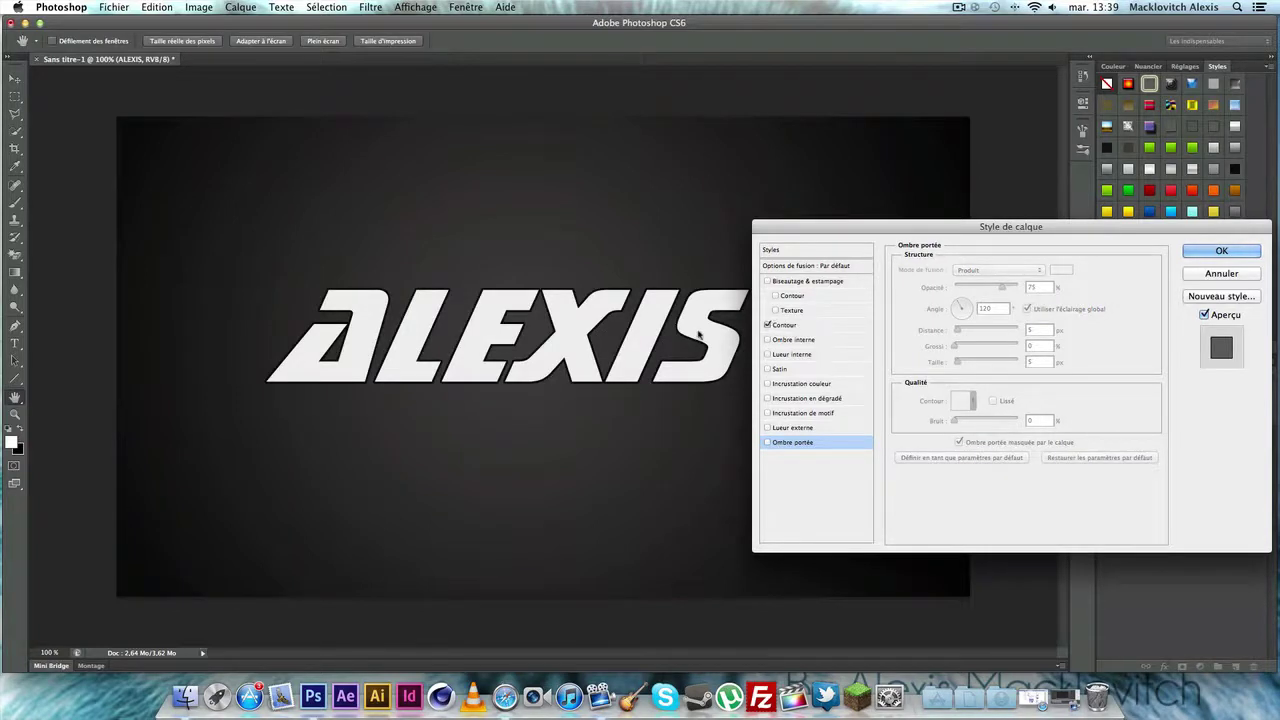
pyautogui.press('super+plus')
pyautogui.press('super+plus')
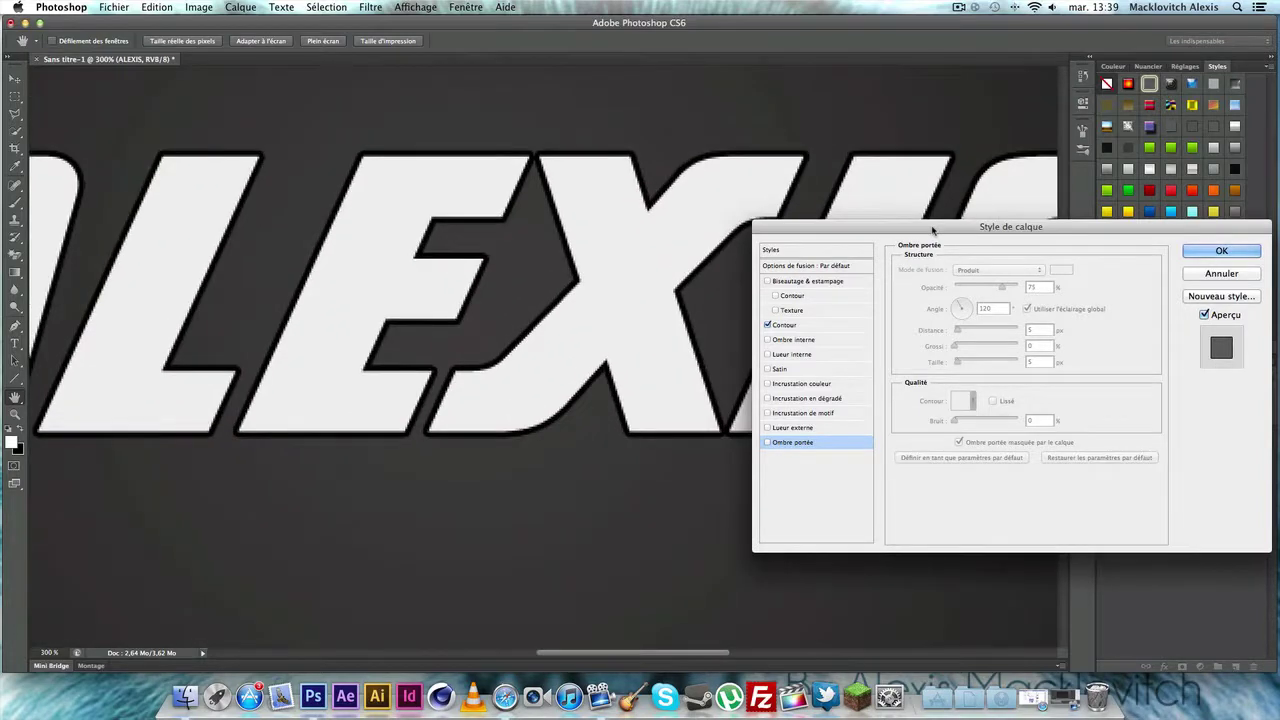
pyautogui.click(810, 326)
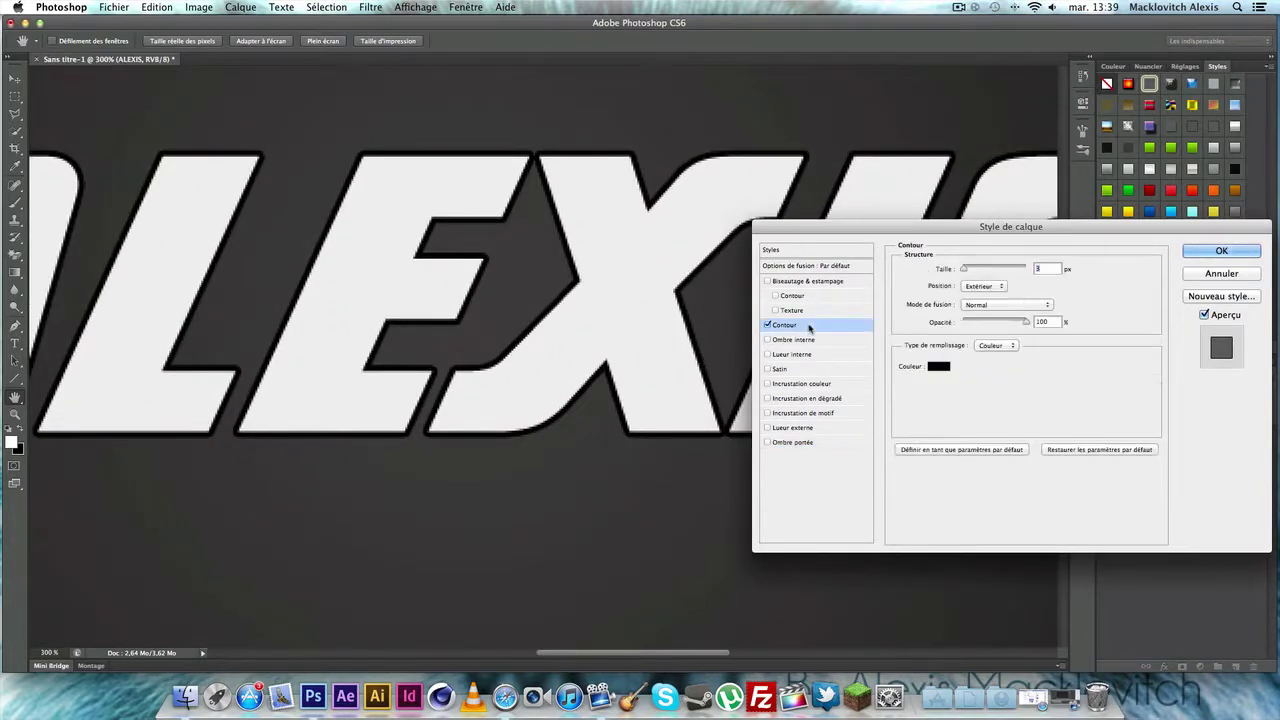
pyautogui.moveTo(965, 271); pyautogui.dragTo(966, 271)
# Step: Try the Intérieur and Centre positions for the name's stroke and return it to Extérieur
pyautogui.click(982, 287)
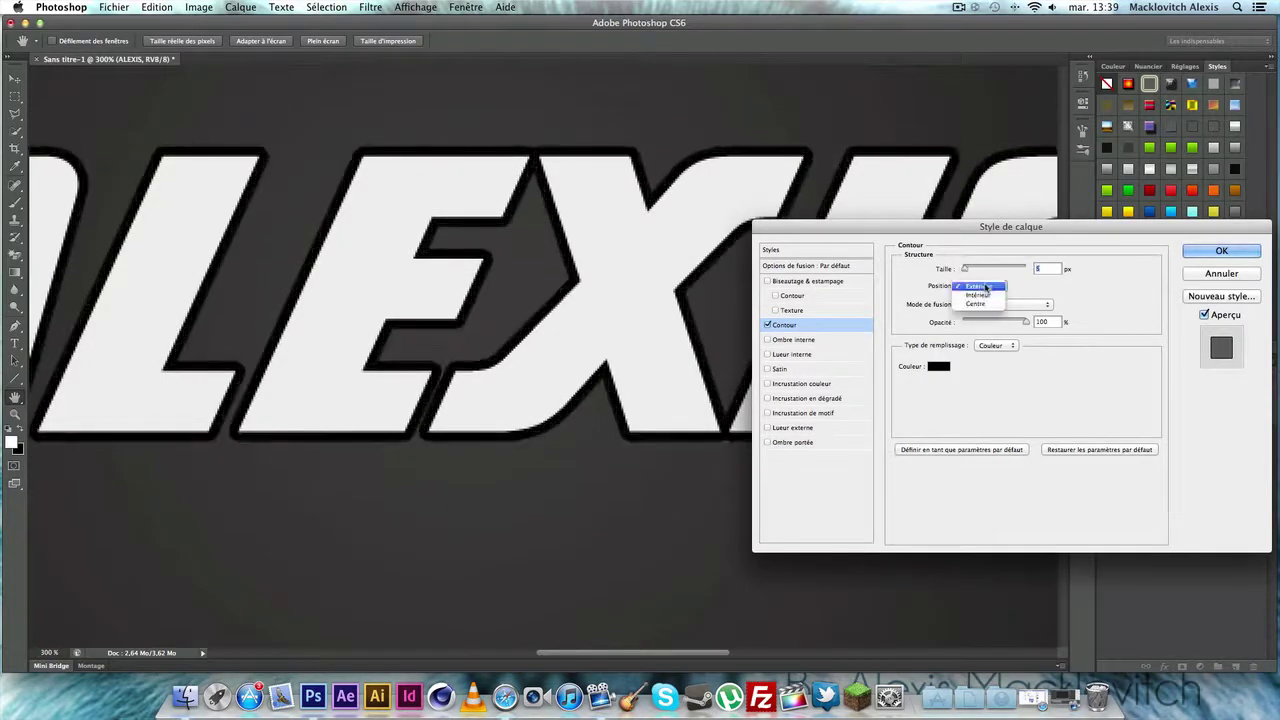
pyautogui.click(990, 296)
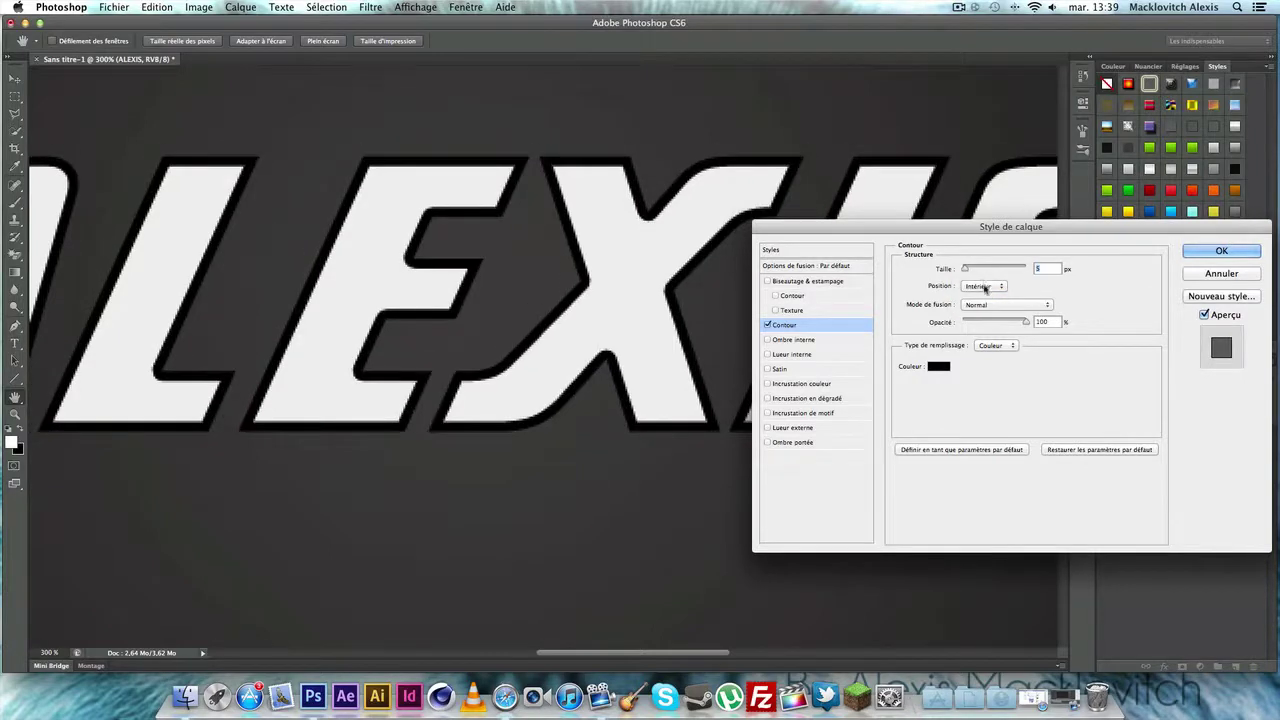
pyautogui.click(985, 287)
pyautogui.click(987, 296)
pyautogui.click(987, 287)
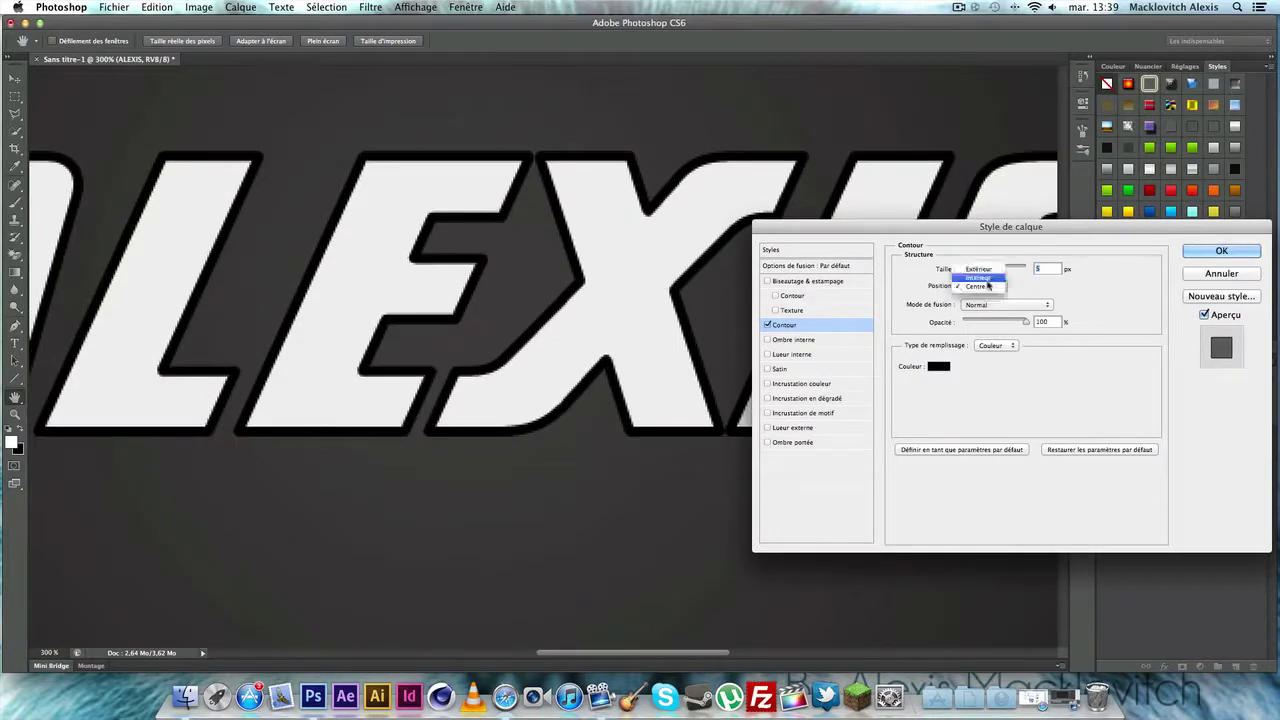
pyautogui.click(985, 270)
# Step: Try the Incrustation blend mode on the name's stroke and return it to Normal
pyautogui.click(988, 305)
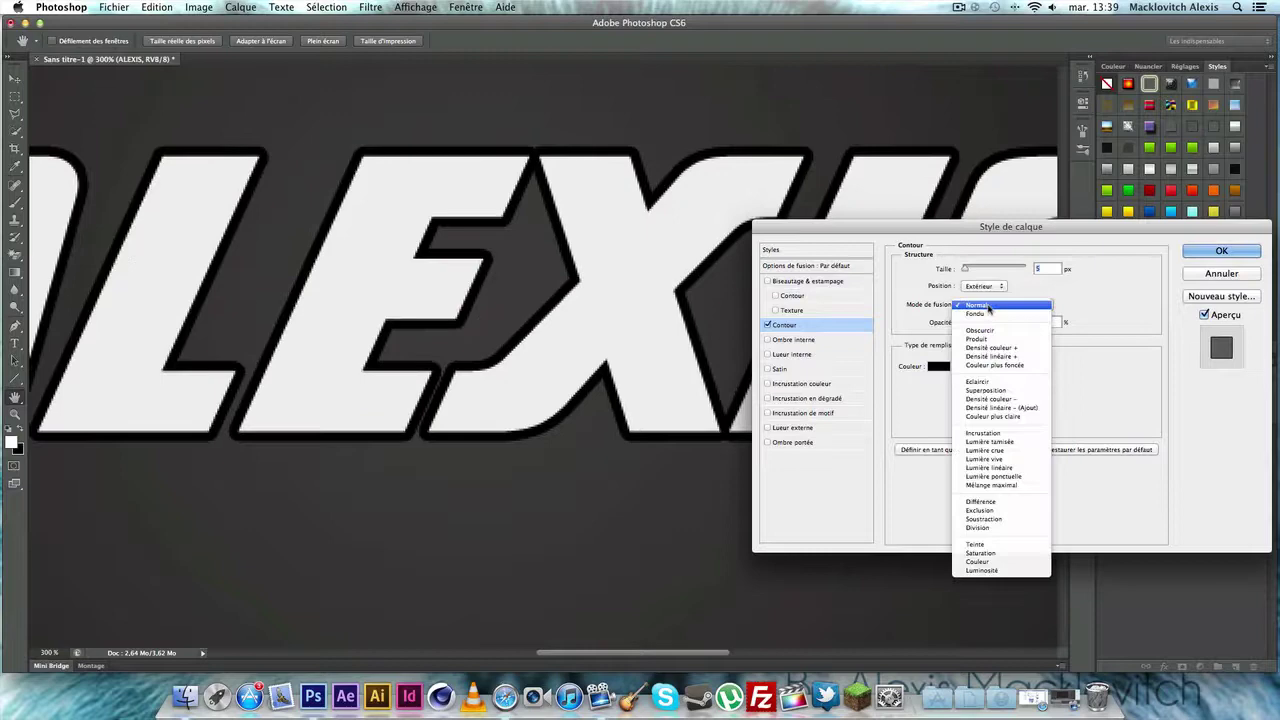
pyautogui.click(993, 434)
pyautogui.click(998, 309)
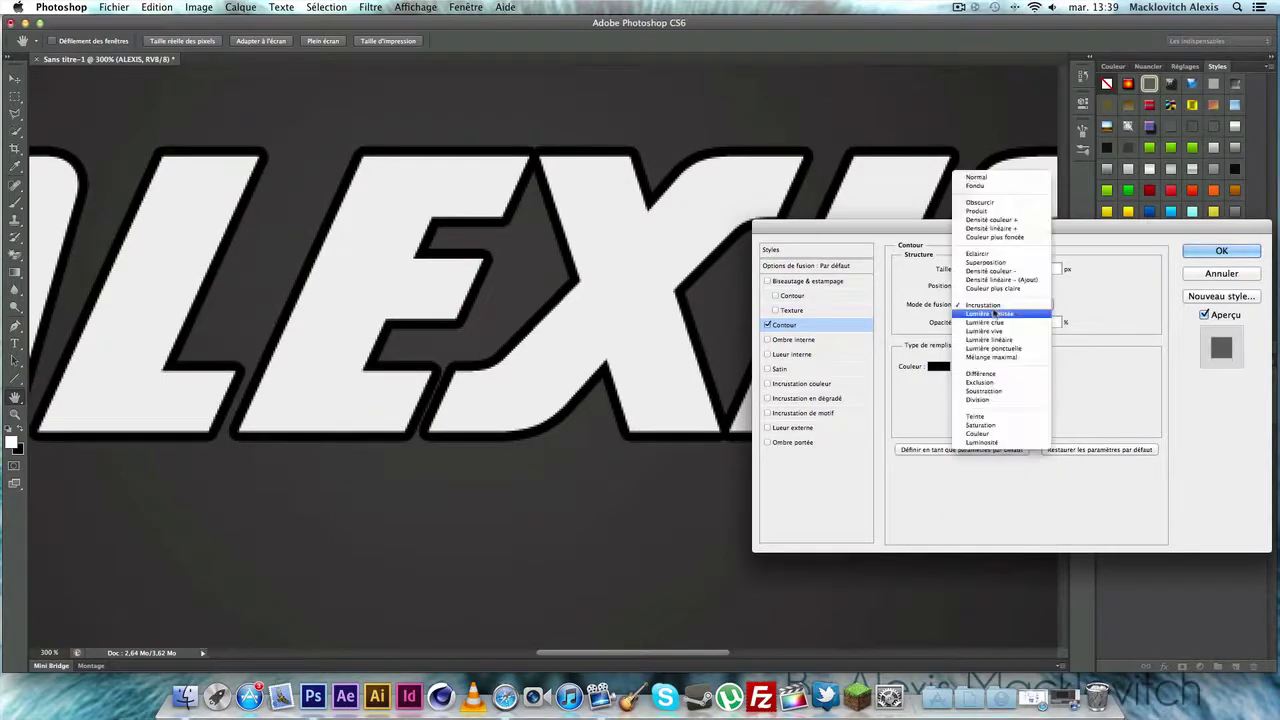
pyautogui.click(992, 180)
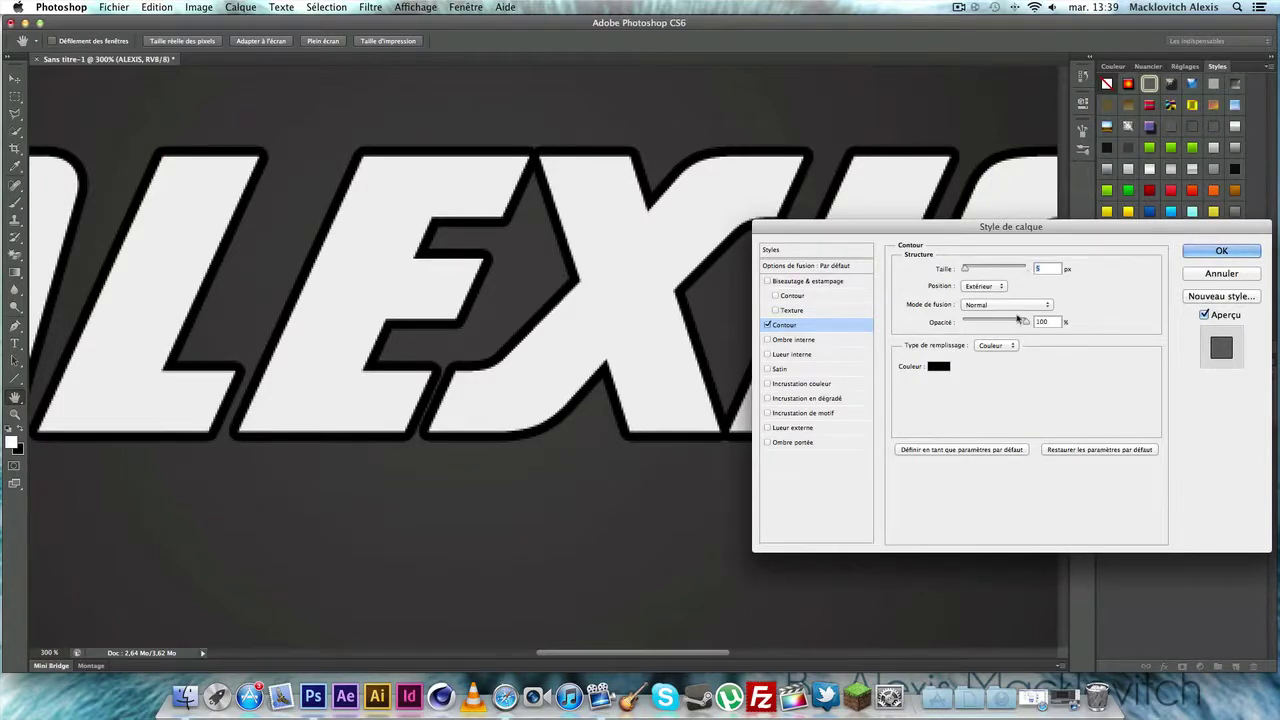
# Step: Inspect the stroke along the letters, try magenta as its colour and settle on near-black 070707
pyautogui.hscroll(-3, 1009, 312)
pyautogui.hscroll(3, 598, 268)
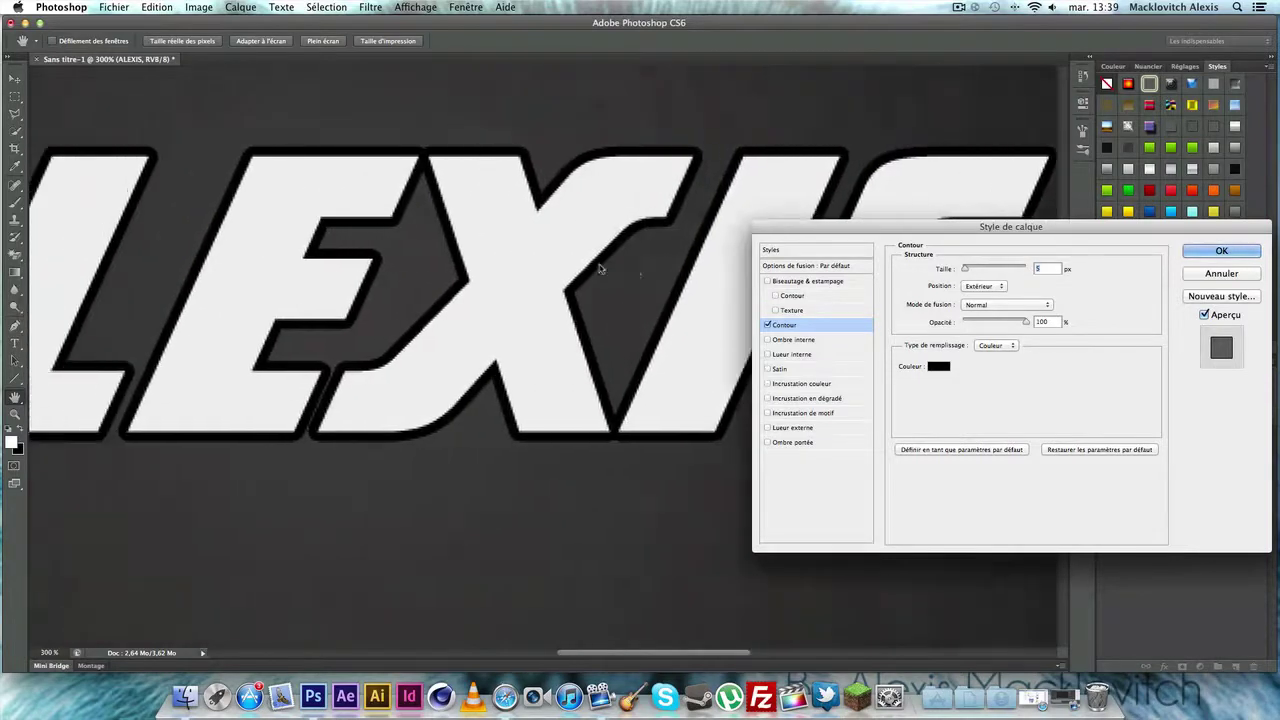
pyautogui.hscroll(-5, 598, 268)
pyautogui.hscroll(-8, 598, 268)
pyautogui.hscroll(12, 598, 268)
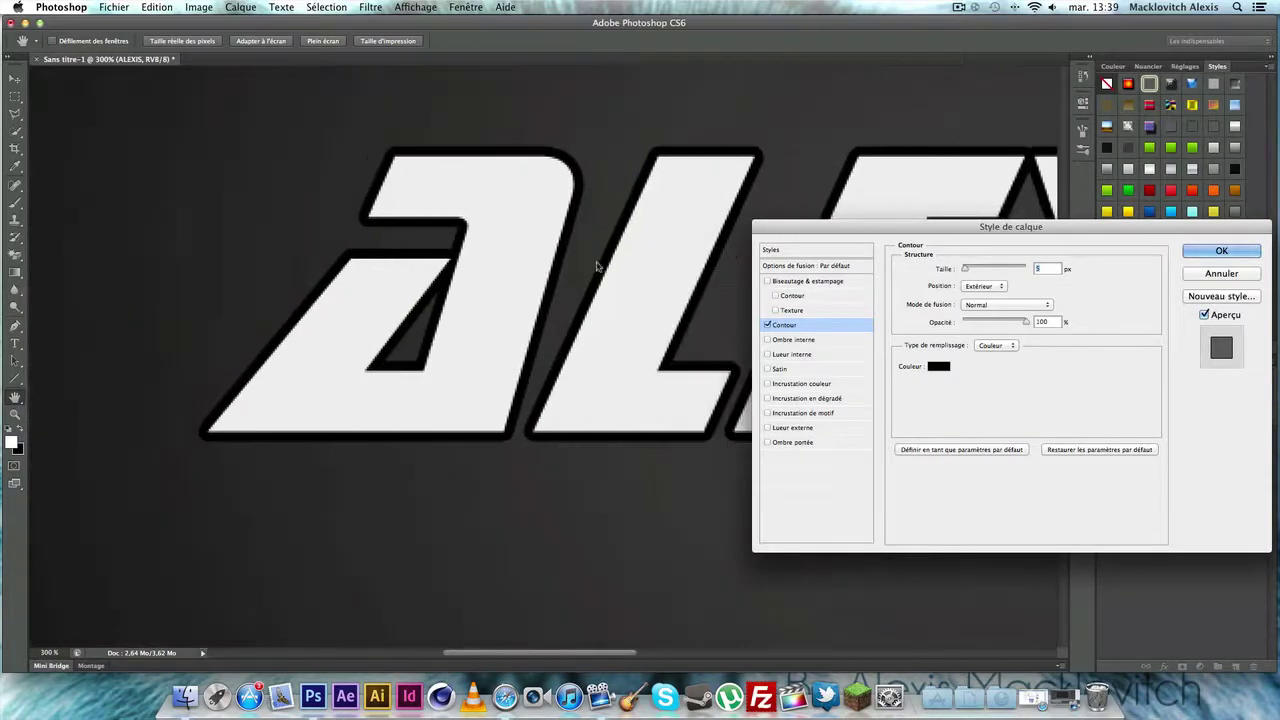
pyautogui.hscroll(10, 598, 268)
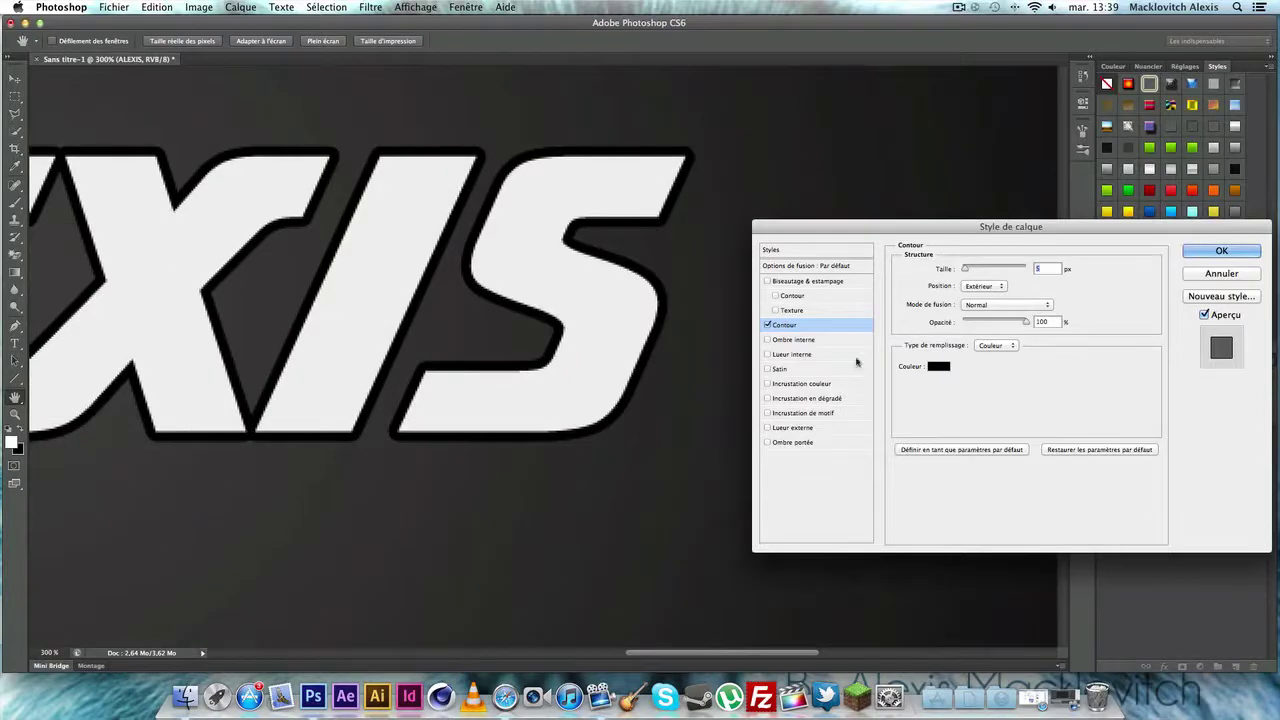
pyautogui.click(944, 368)
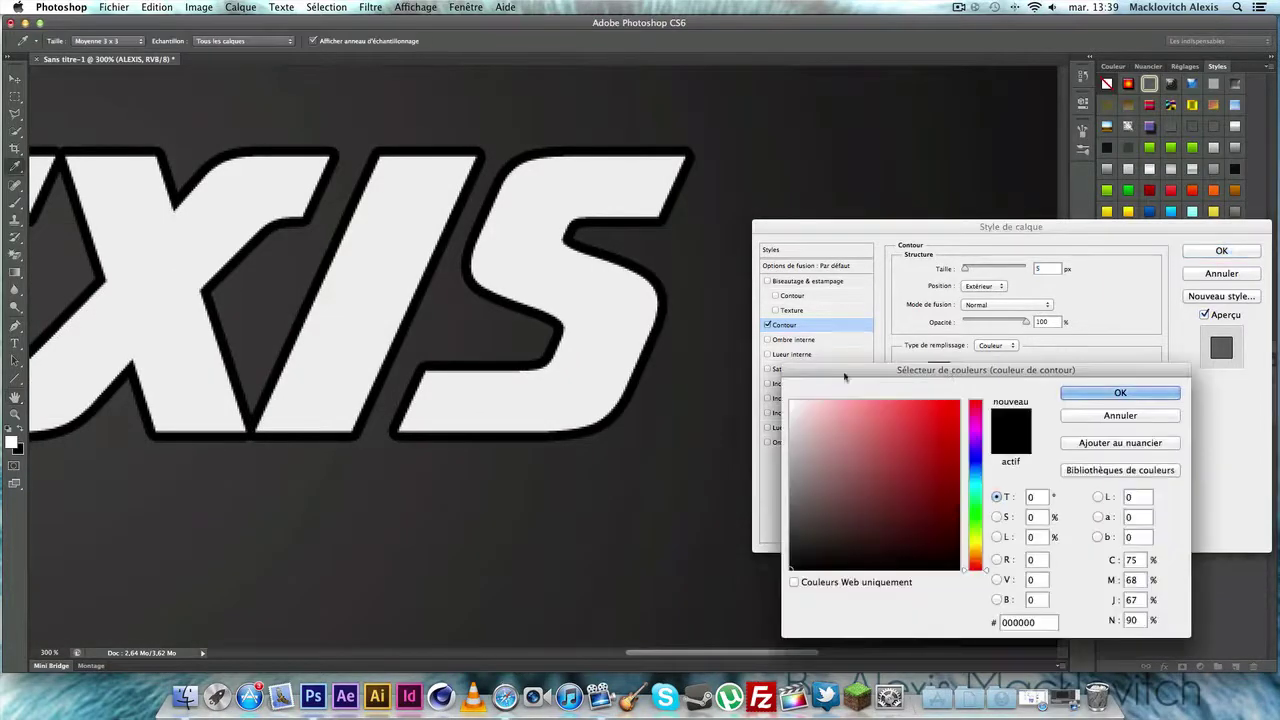
pyautogui.moveTo(872, 419); pyautogui.dragTo(967, 427)
pyautogui.click(795, 565)
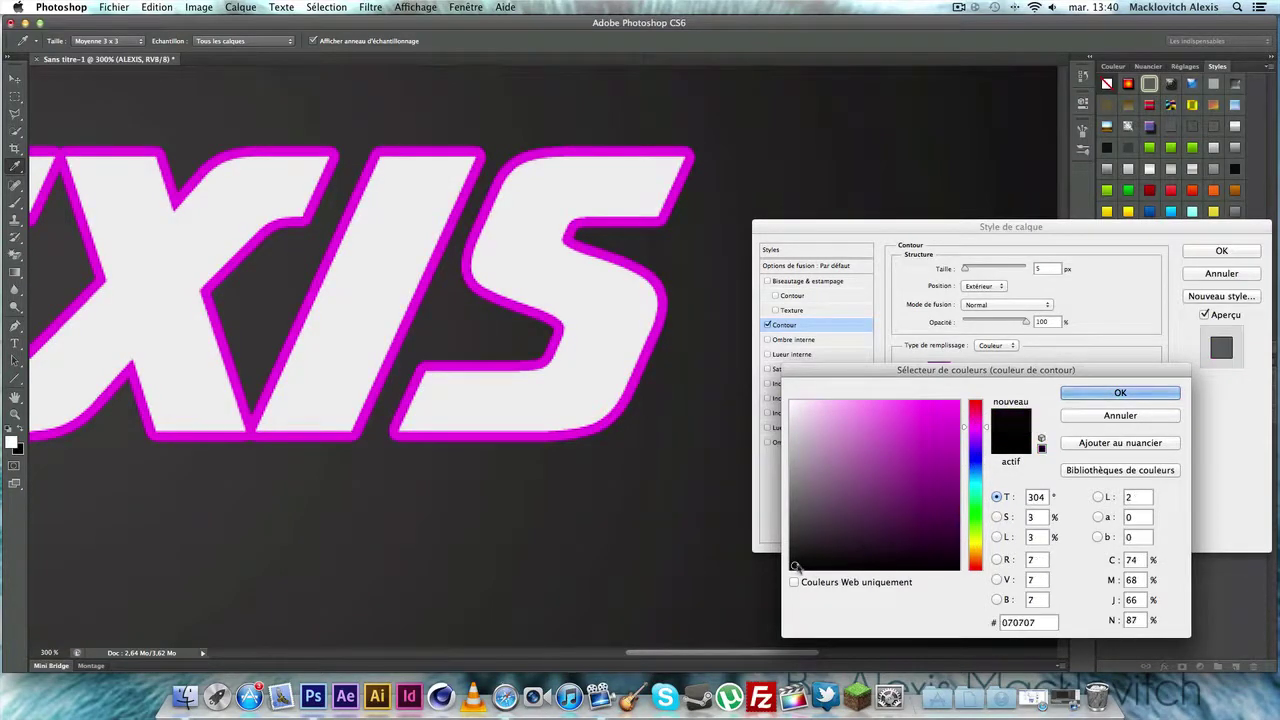
pyautogui.click(1144, 394)
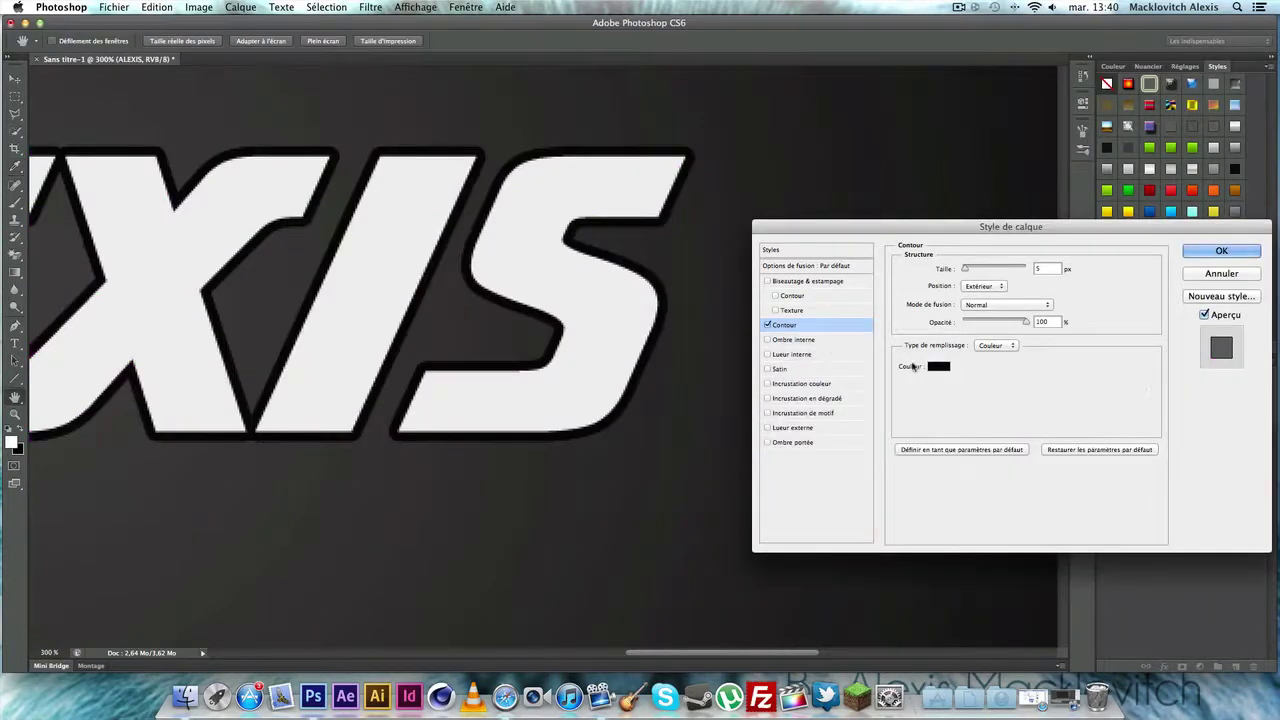
# Step: Turn off the Contour stroke effect on the name
pyautogui.moveTo(889, 222); pyautogui.dragTo(859, 224)
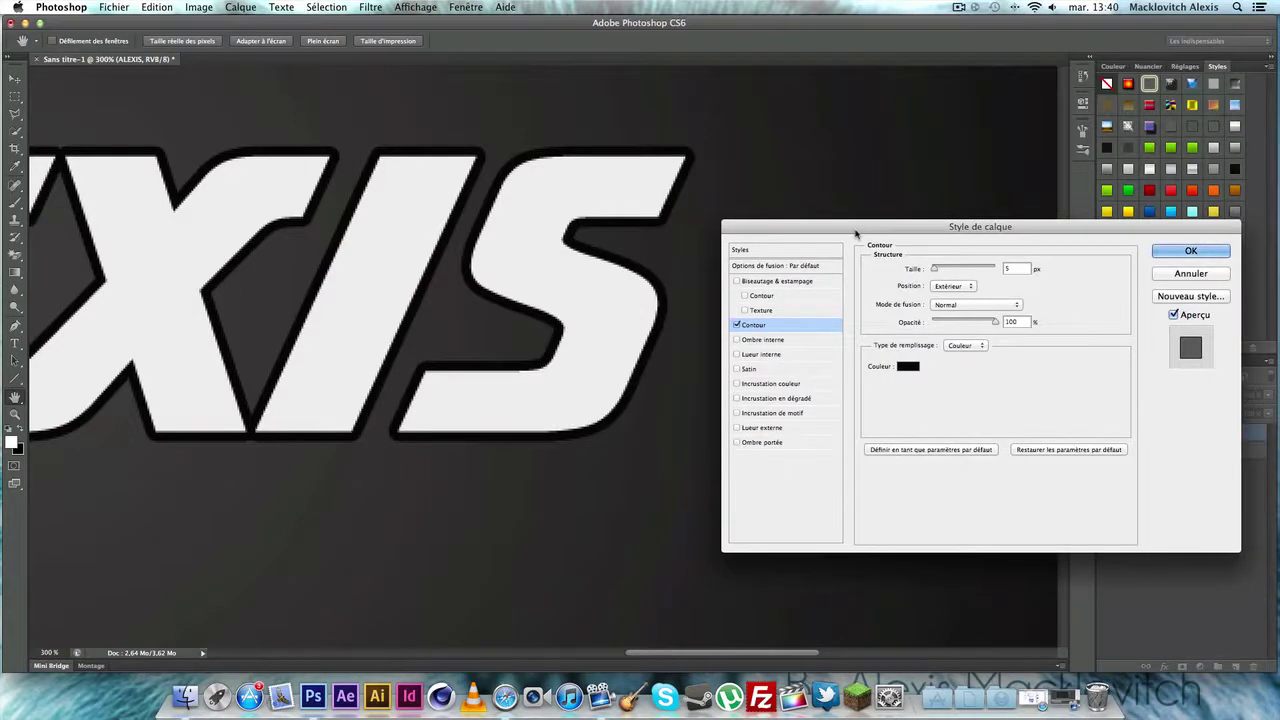
pyautogui.press('super+minus')
pyautogui.press('super+minus')
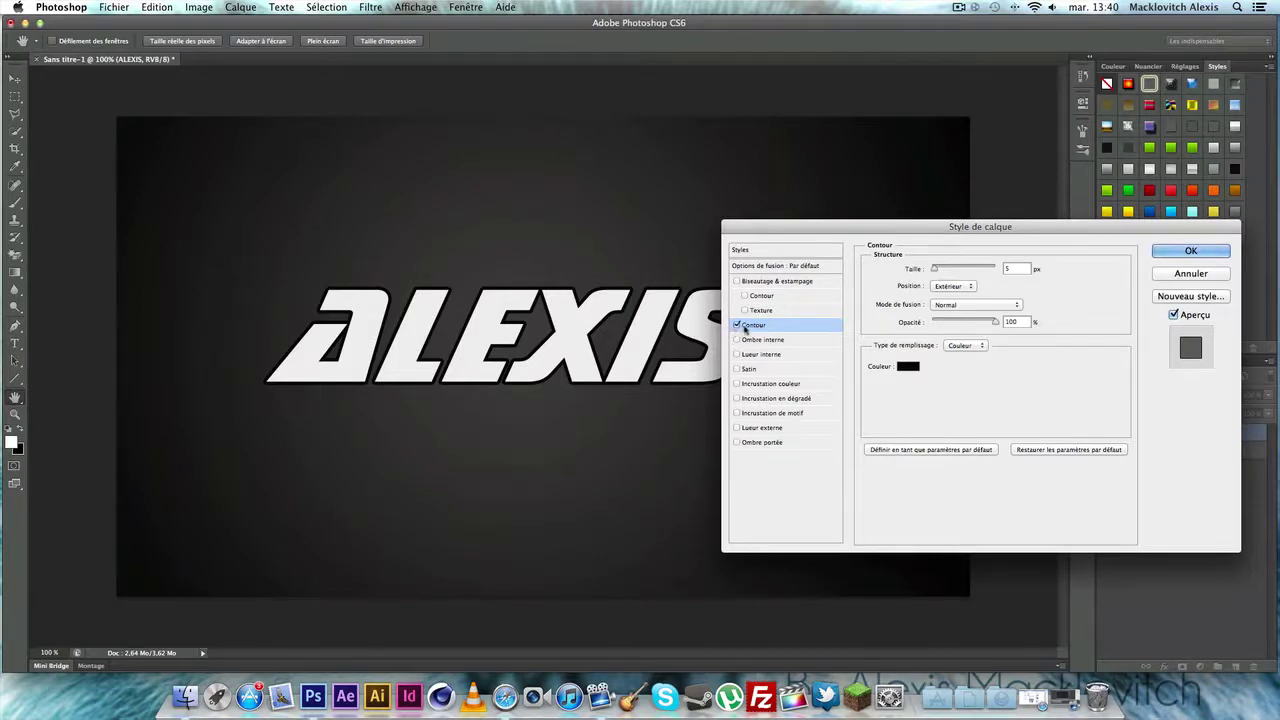
pyautogui.click(738, 325)
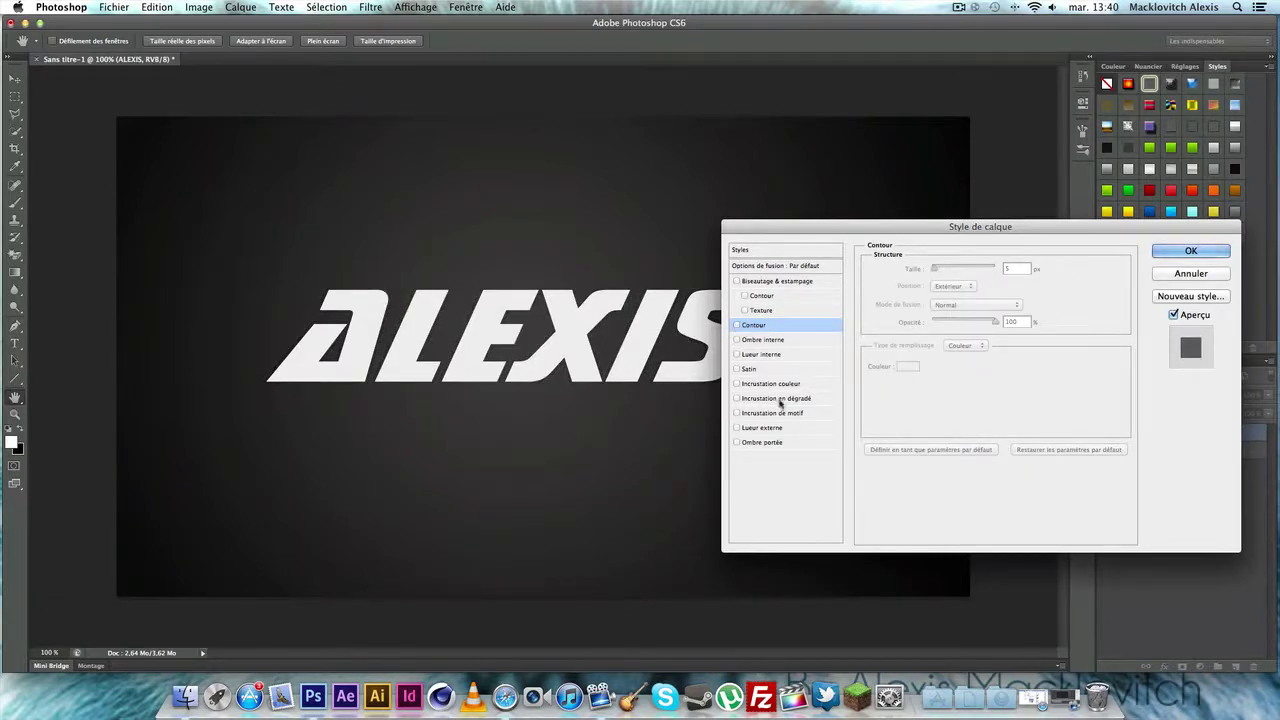
# Step: Apply a red Incrustation couleur overlay to the name and try another overlay colour without keeping it
pyautogui.click(770, 385)
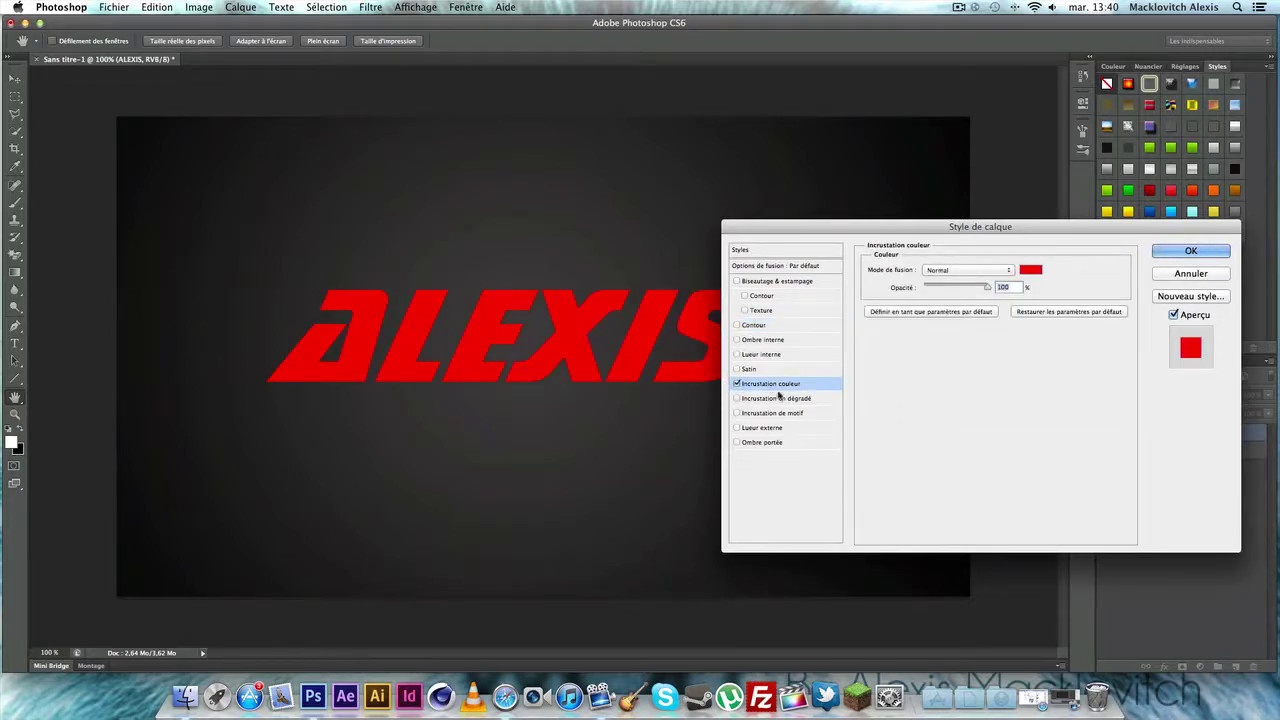
pyautogui.click(1033, 270)
pyautogui.moveTo(976, 412); pyautogui.dragTo(968, 442)
pyautogui.click(1150, 418)
pyautogui.moveTo(956, 232); pyautogui.dragTo(946, 232)
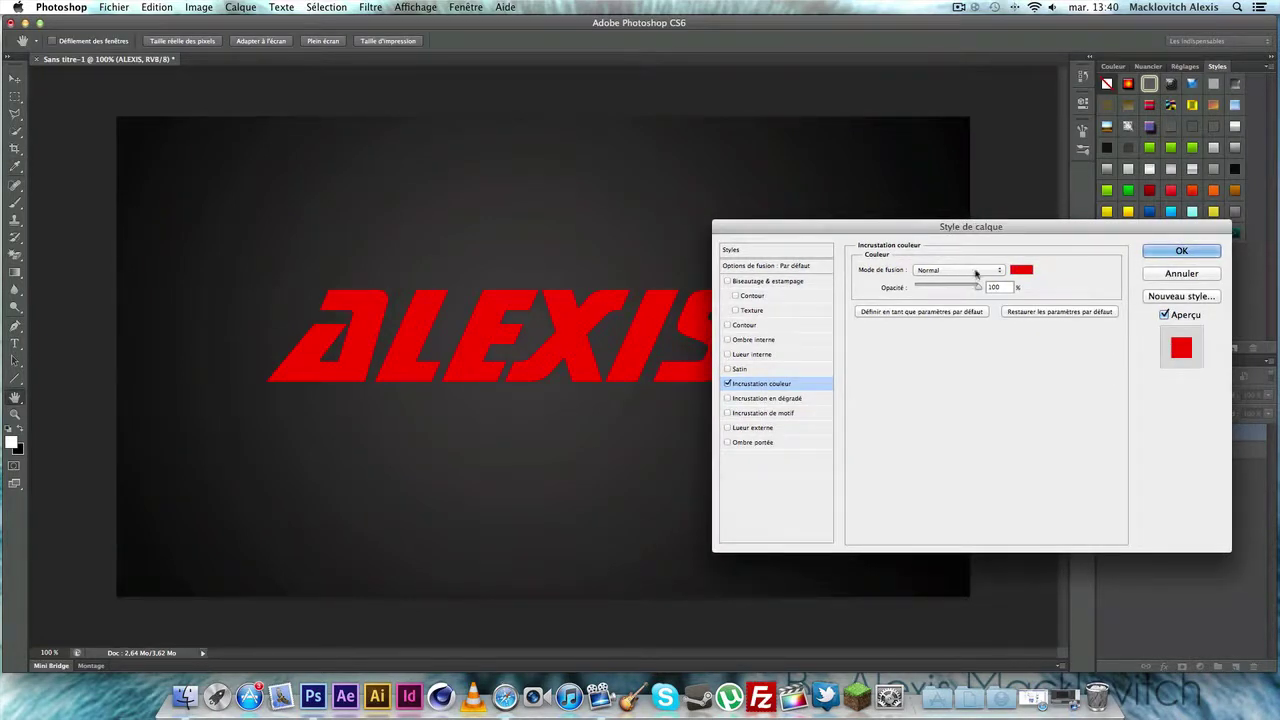
# Step: Try the Incrustation, Superposition and Eclaircir blend modes on the colour overlay and return it to Normal
pyautogui.click(975, 272)
pyautogui.click(975, 398)
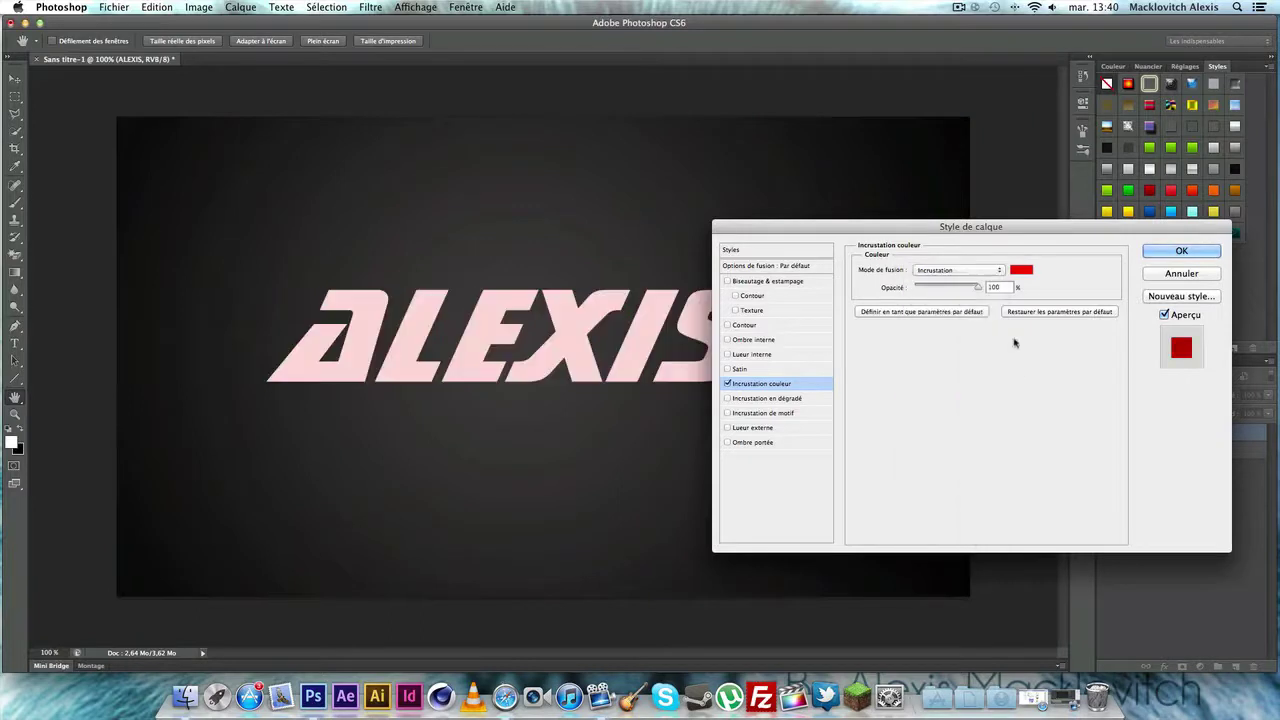
pyautogui.click(950, 272)
pyautogui.click(955, 228)
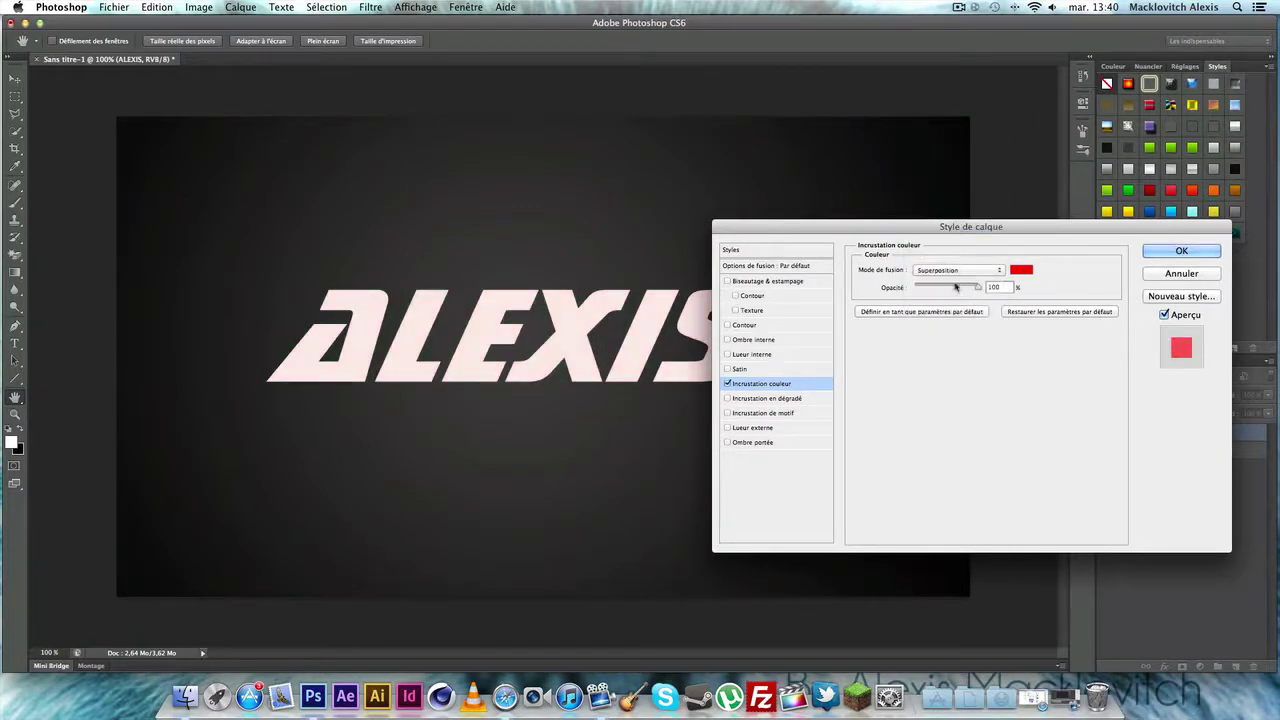
pyautogui.click(957, 272)
pyautogui.click(957, 262)
pyautogui.click(965, 271)
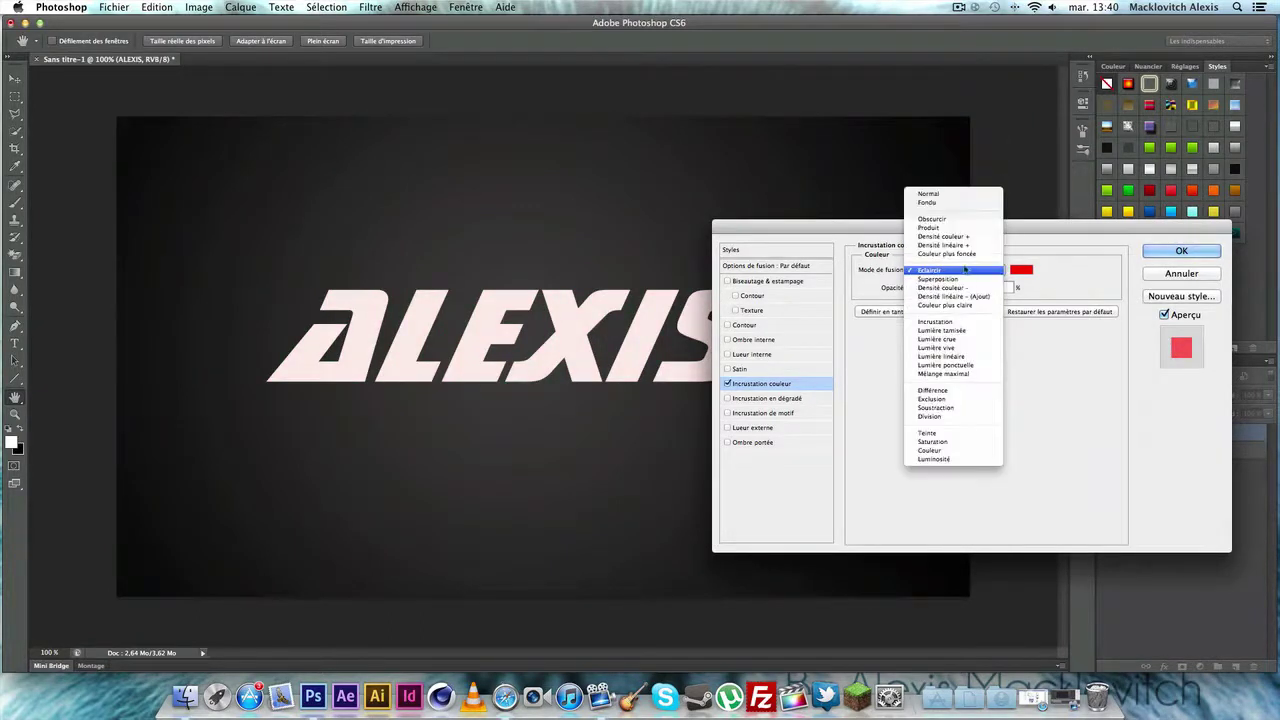
pyautogui.click(955, 194)
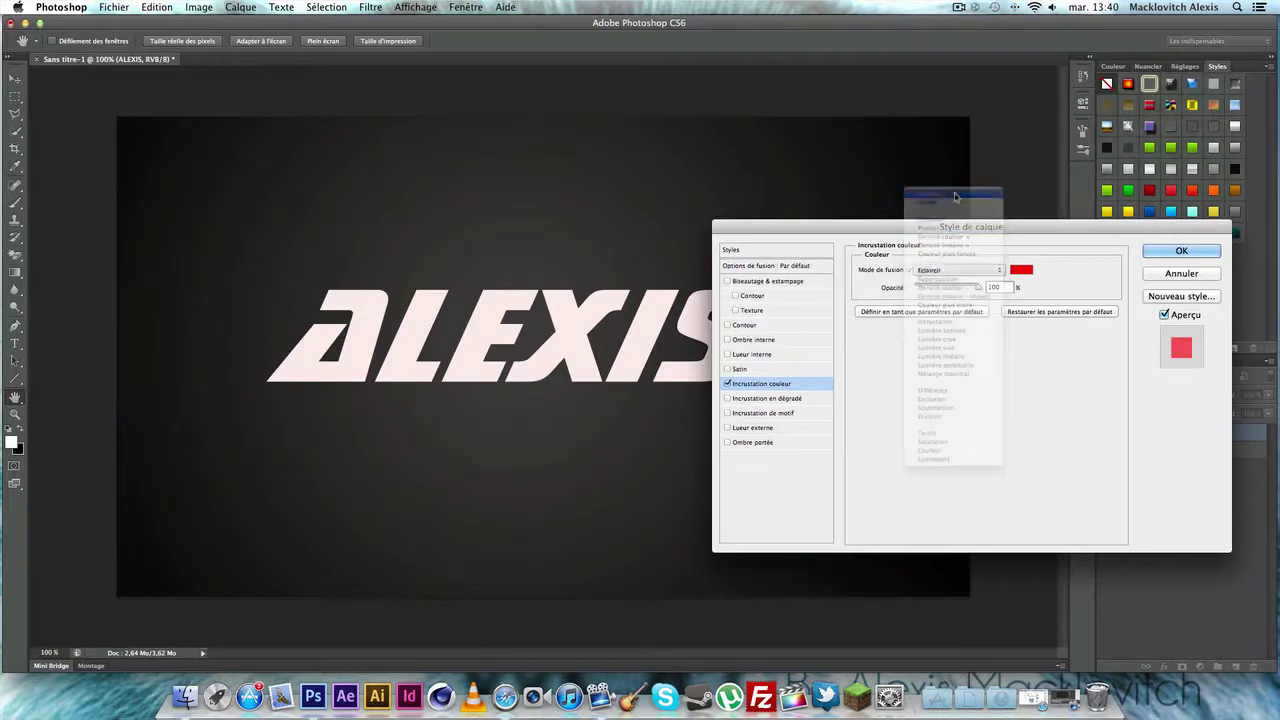
# Step: Turn off the Incrustation couleur effect on the name
pyautogui.click(727, 384)
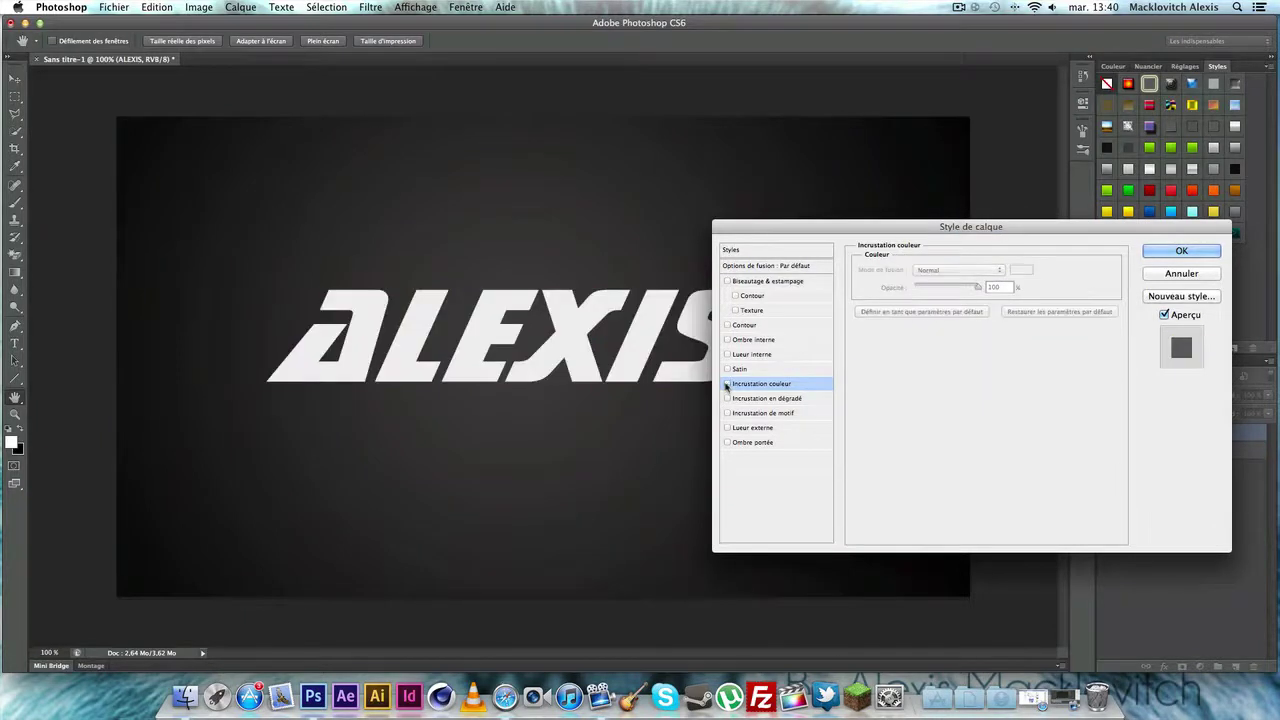
# Step: Try a black-to-white Incrustation en dégradé overlay on the name in Normal and Incrustation blend modes, and turn it off
pyautogui.click(795, 398)
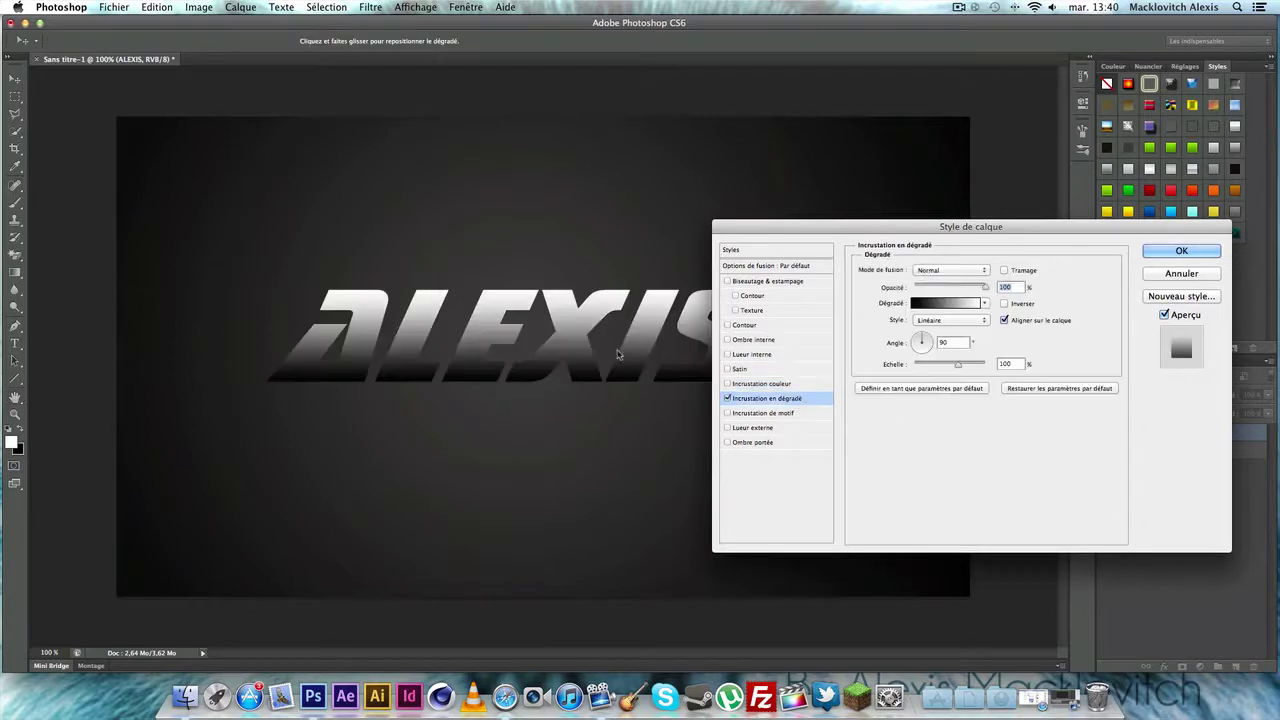
pyautogui.moveTo(737, 229); pyautogui.dragTo(750, 236)
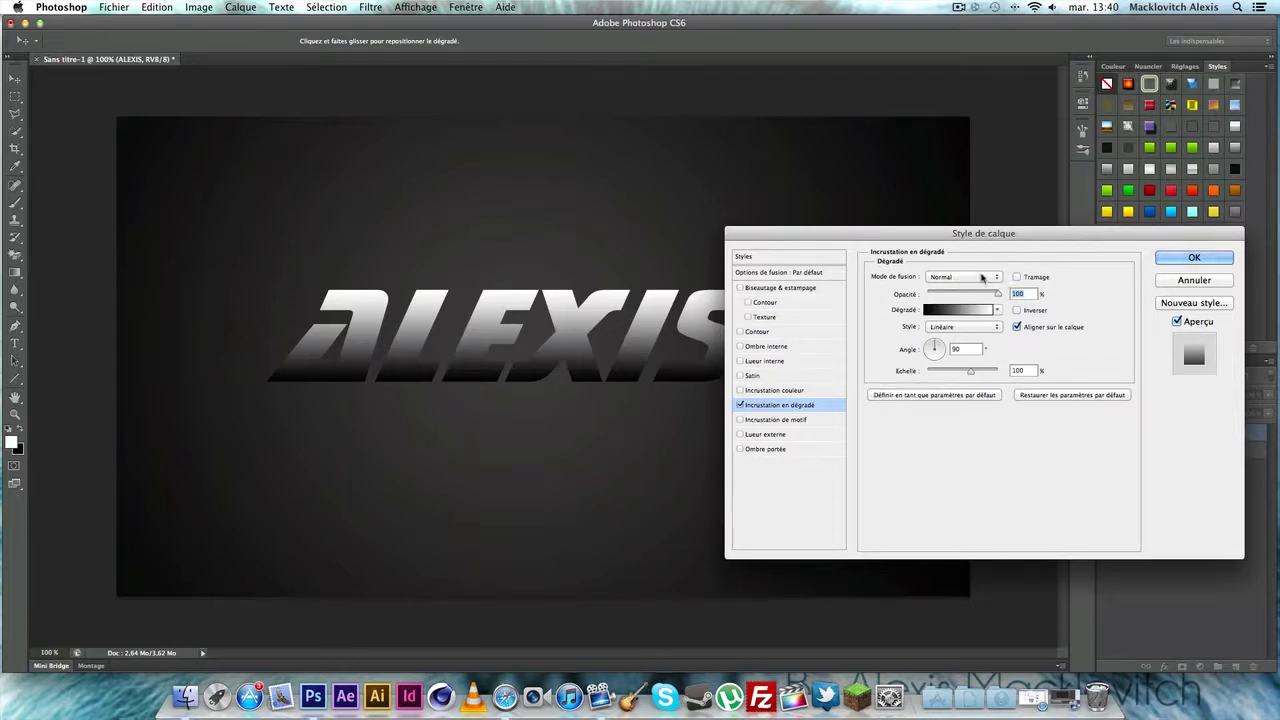
pyautogui.click(978, 277)
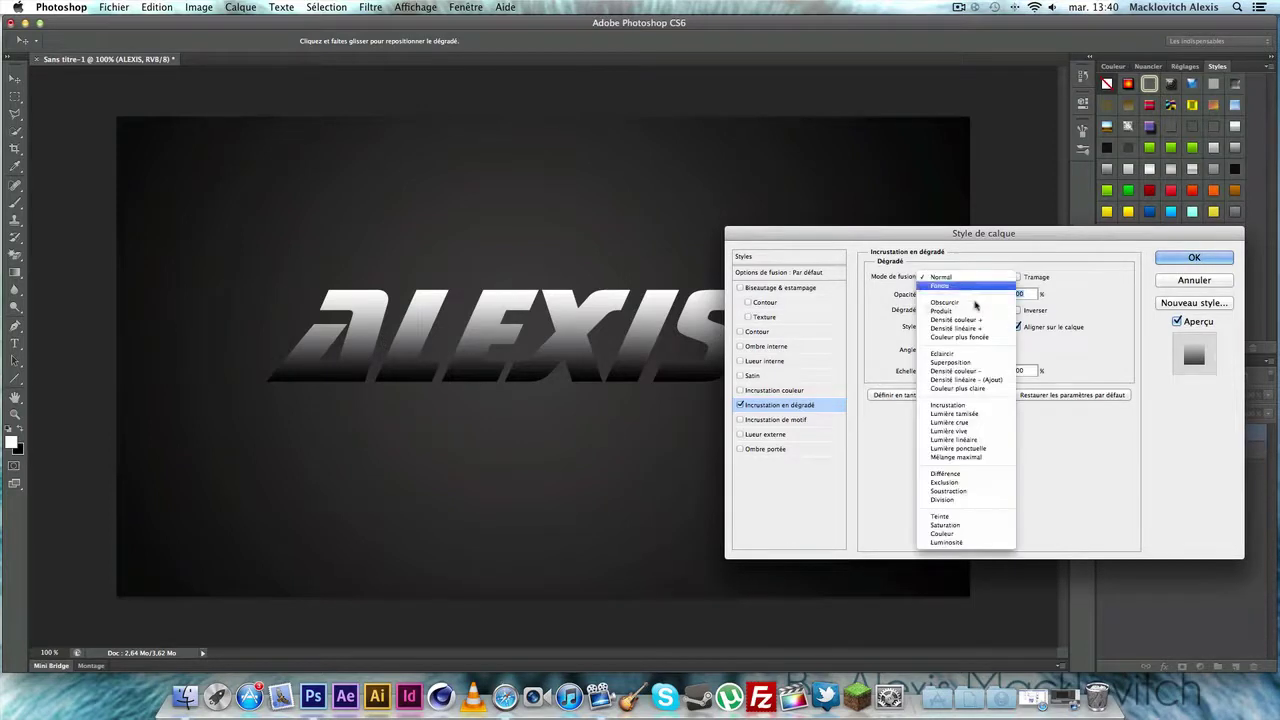
pyautogui.click(960, 405)
pyautogui.click(970, 283)
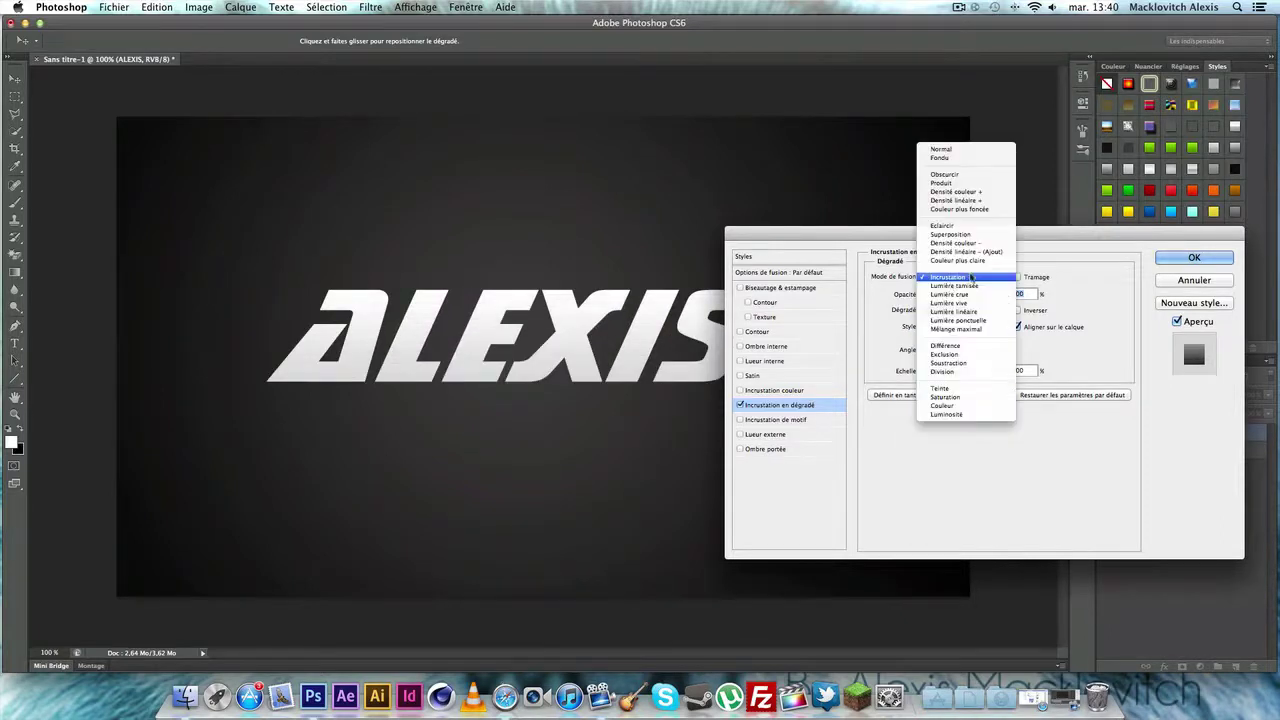
pyautogui.click(956, 148)
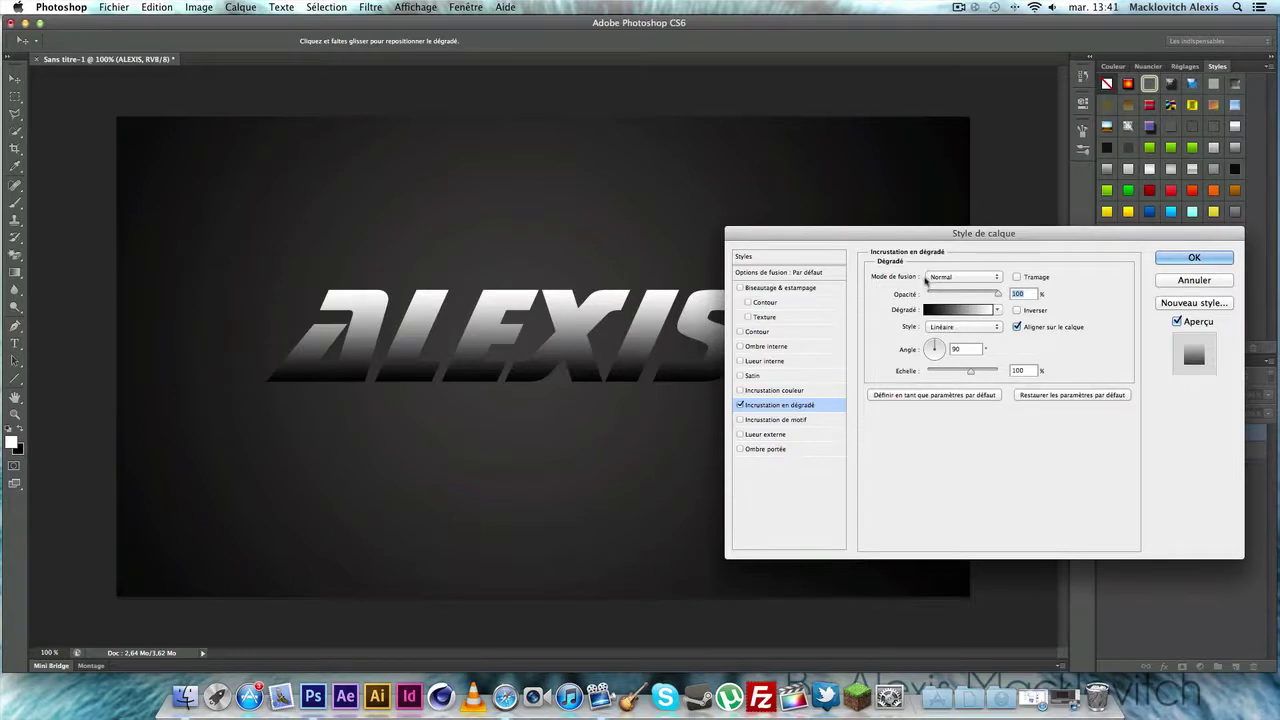
pyautogui.click(741, 405)
# Step: Try an Incrustation de motif overlay on the name, look at the available patterns and turn the effect off
pyautogui.click(789, 421)
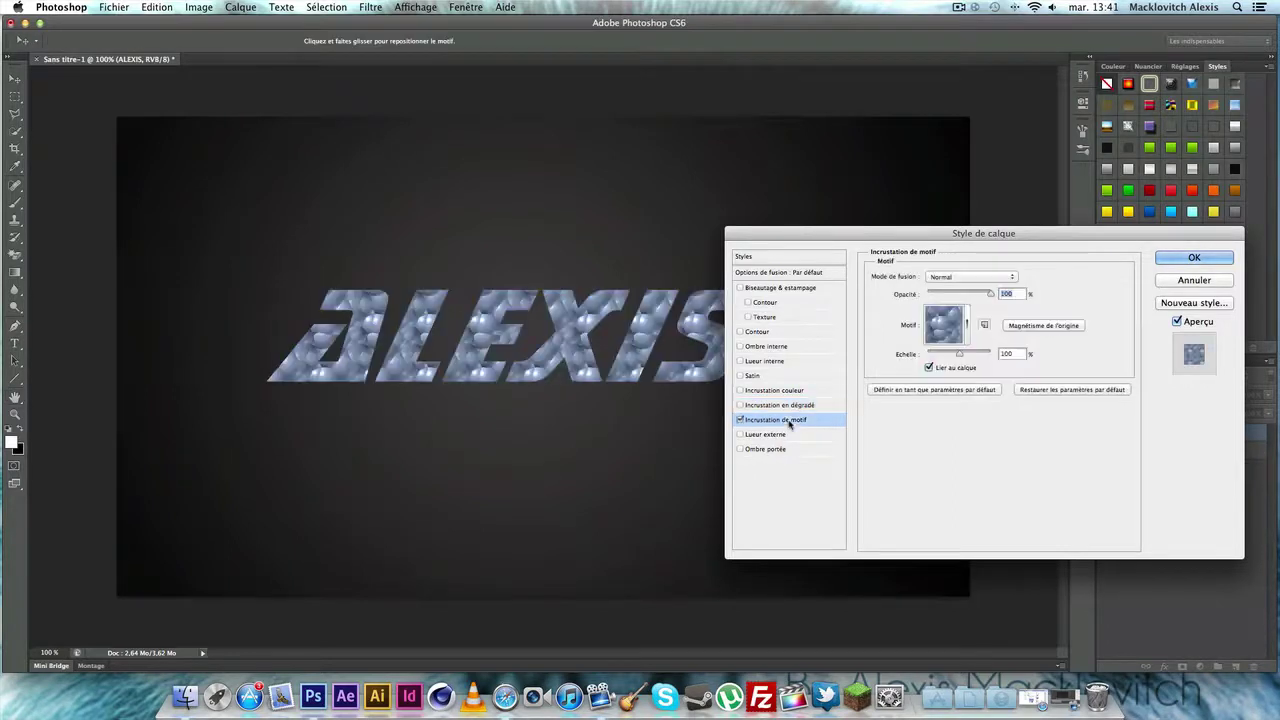
pyautogui.click(967, 327)
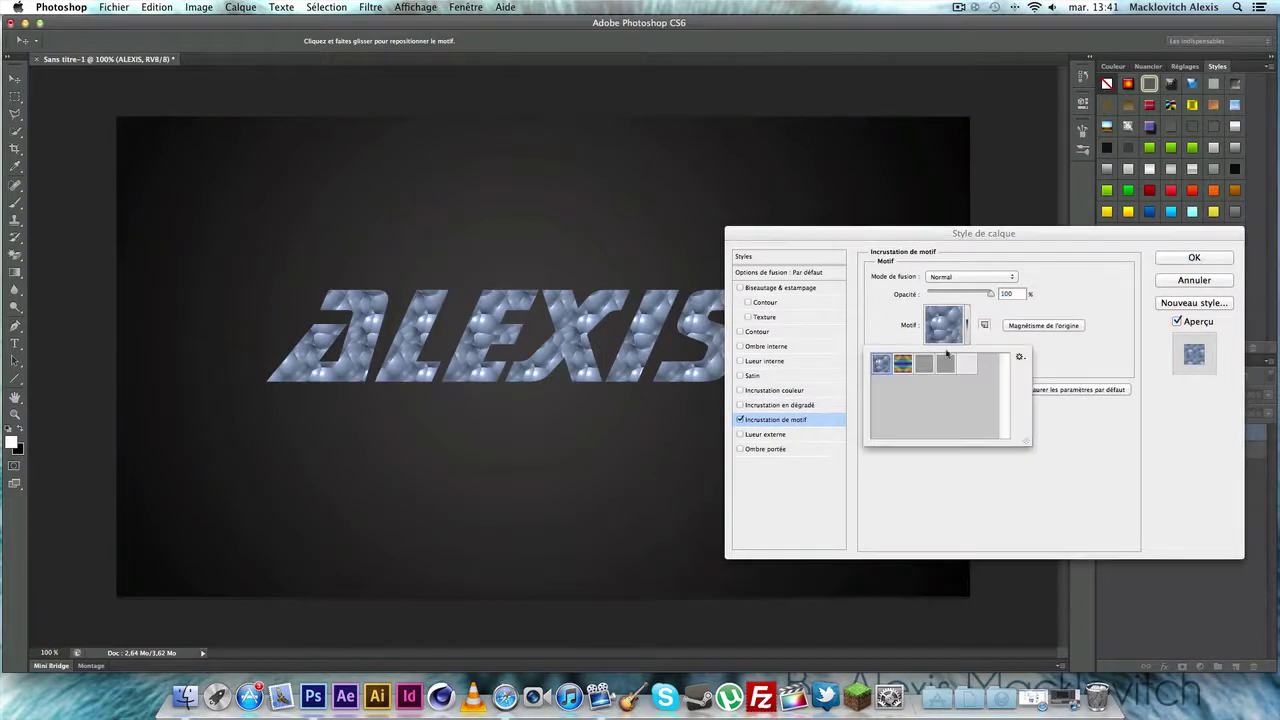
pyautogui.click(1067, 352)
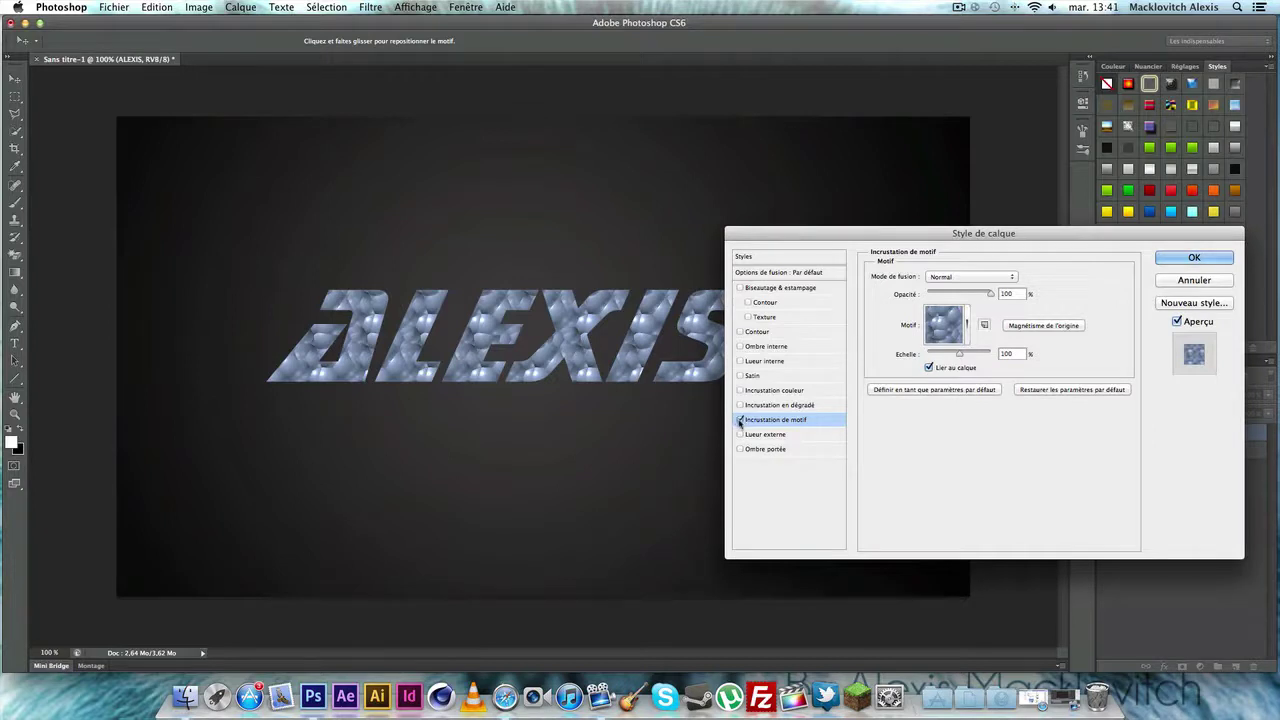
pyautogui.click(740, 420)
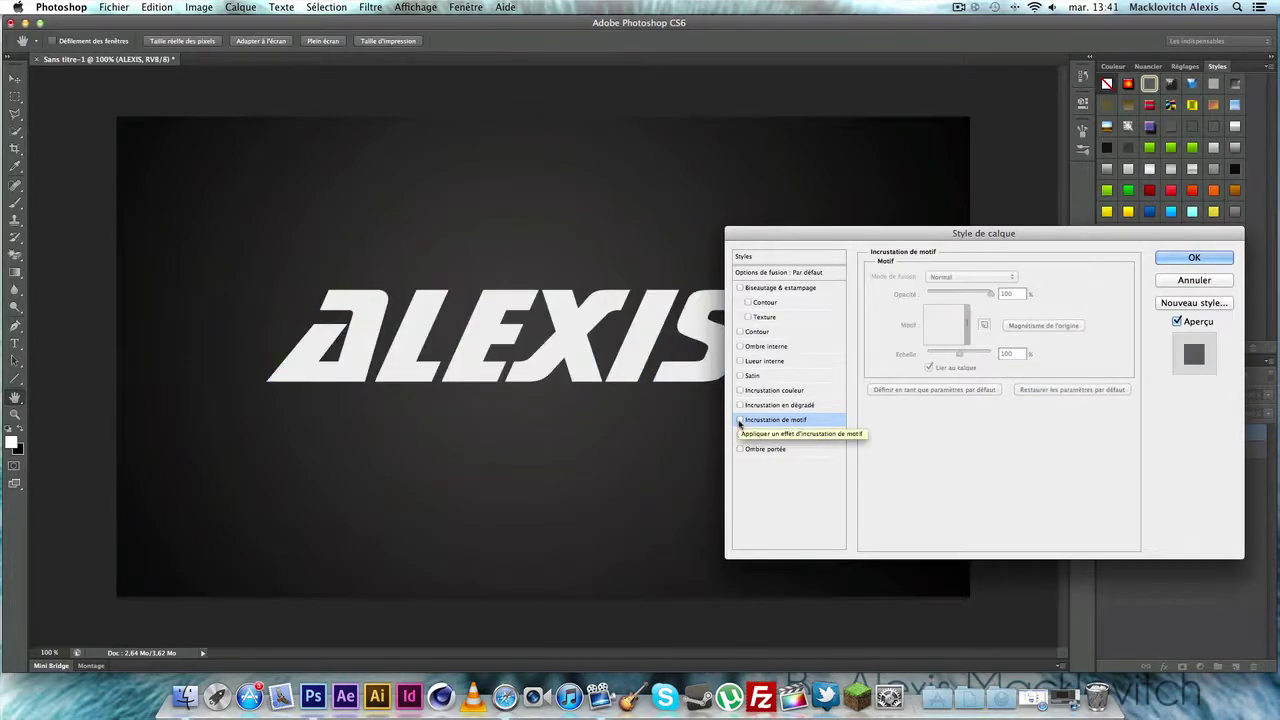
# Step: Try an Ombre portée drop shadow on the name with its distance raised to 27 px
pyautogui.click(760, 449)
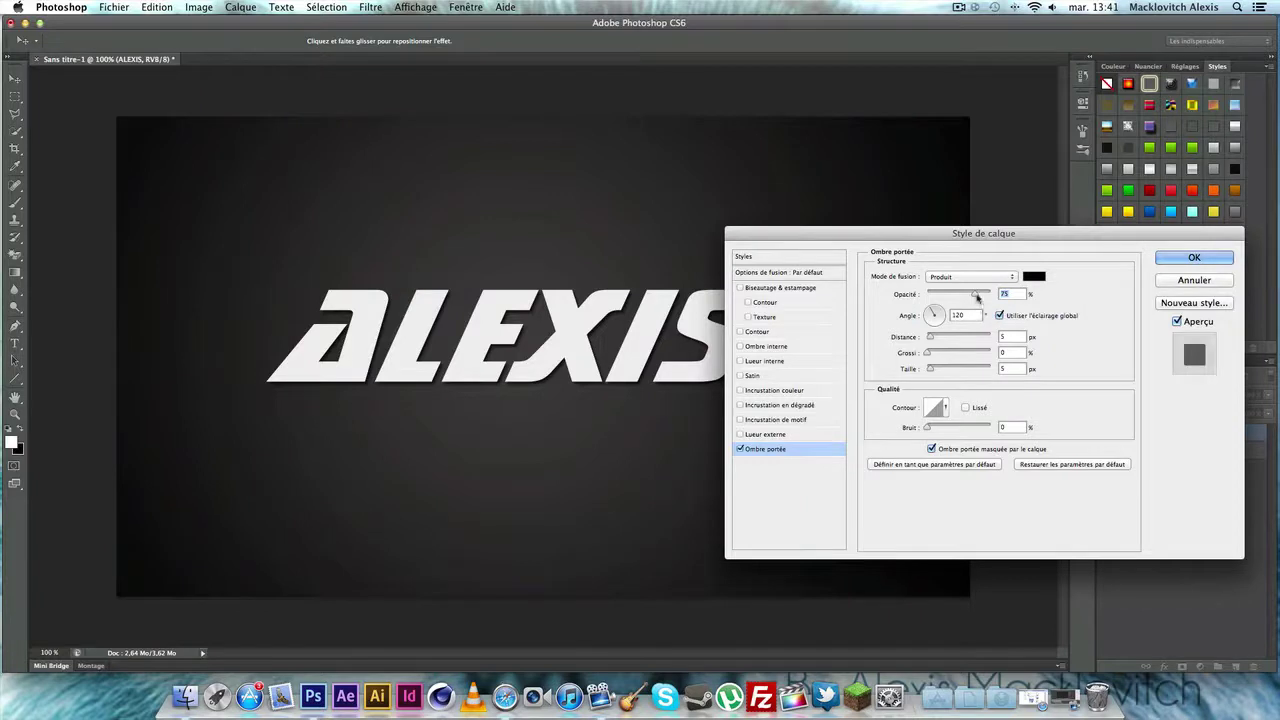
pyautogui.press('super+plus')
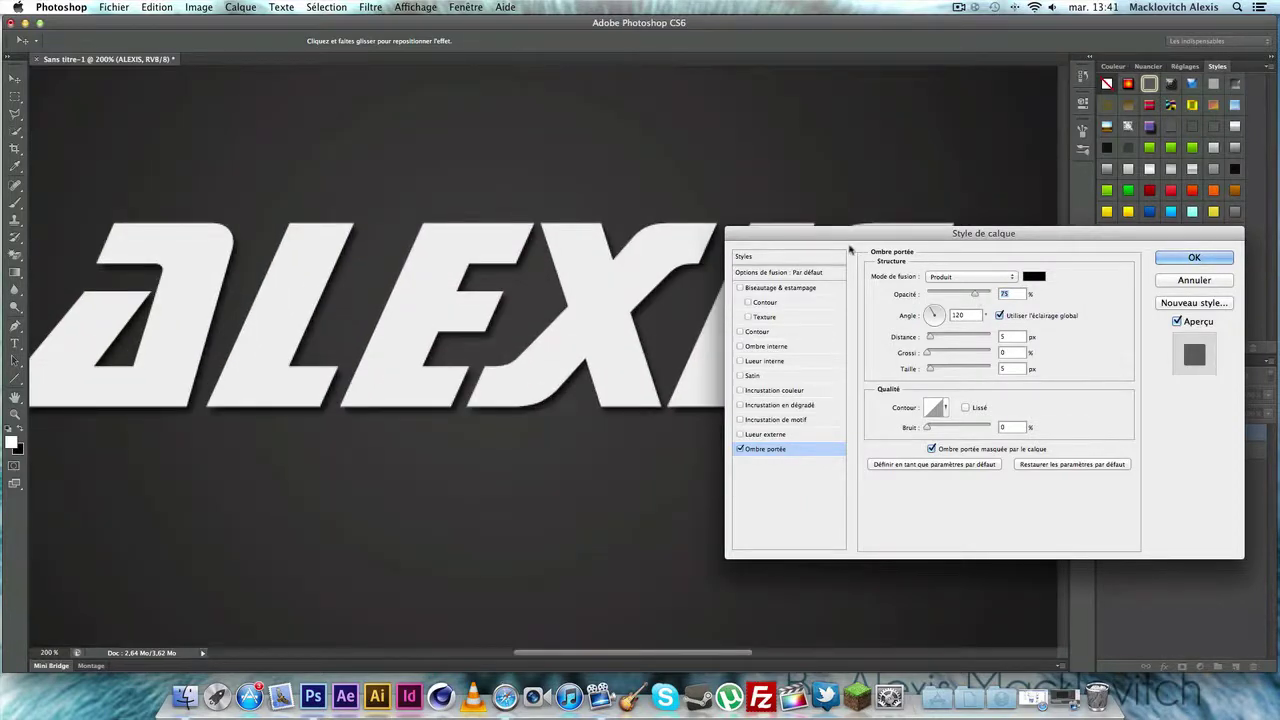
pyautogui.moveTo(838, 236); pyautogui.dragTo(907, 231)
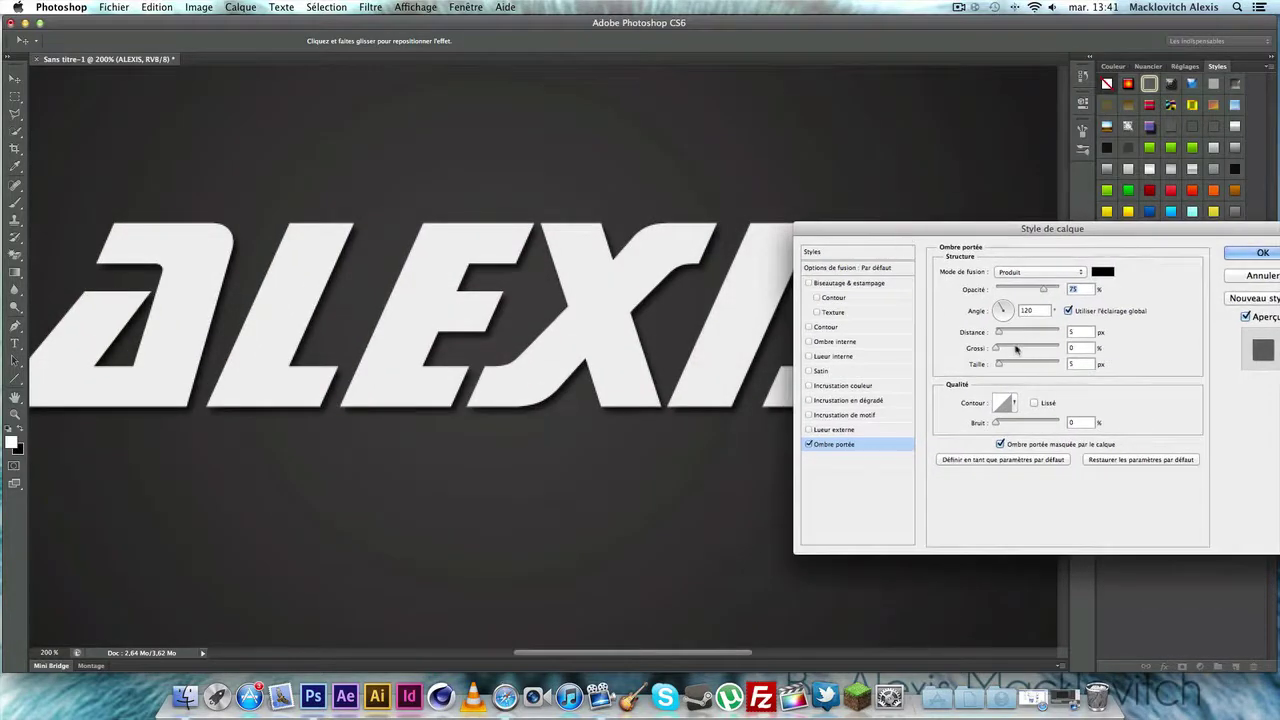
pyautogui.moveTo(999, 335)
pyautogui.mouseDown()
pyautogui.moveTo(1024, 335)
pyautogui.moveTo(1010, 334)
pyautogui.mouseUp()
pyautogui.moveTo(1013, 334); pyautogui.dragTo(1014, 334)
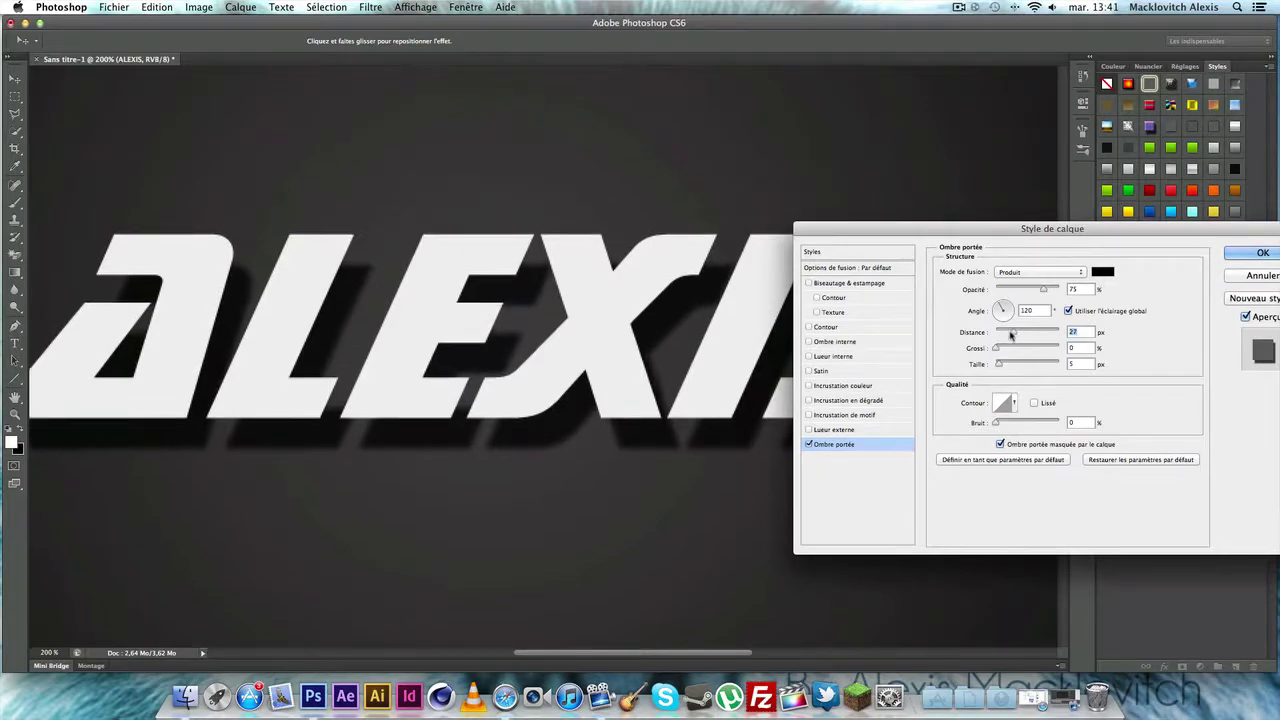
pyautogui.press('super+minus')
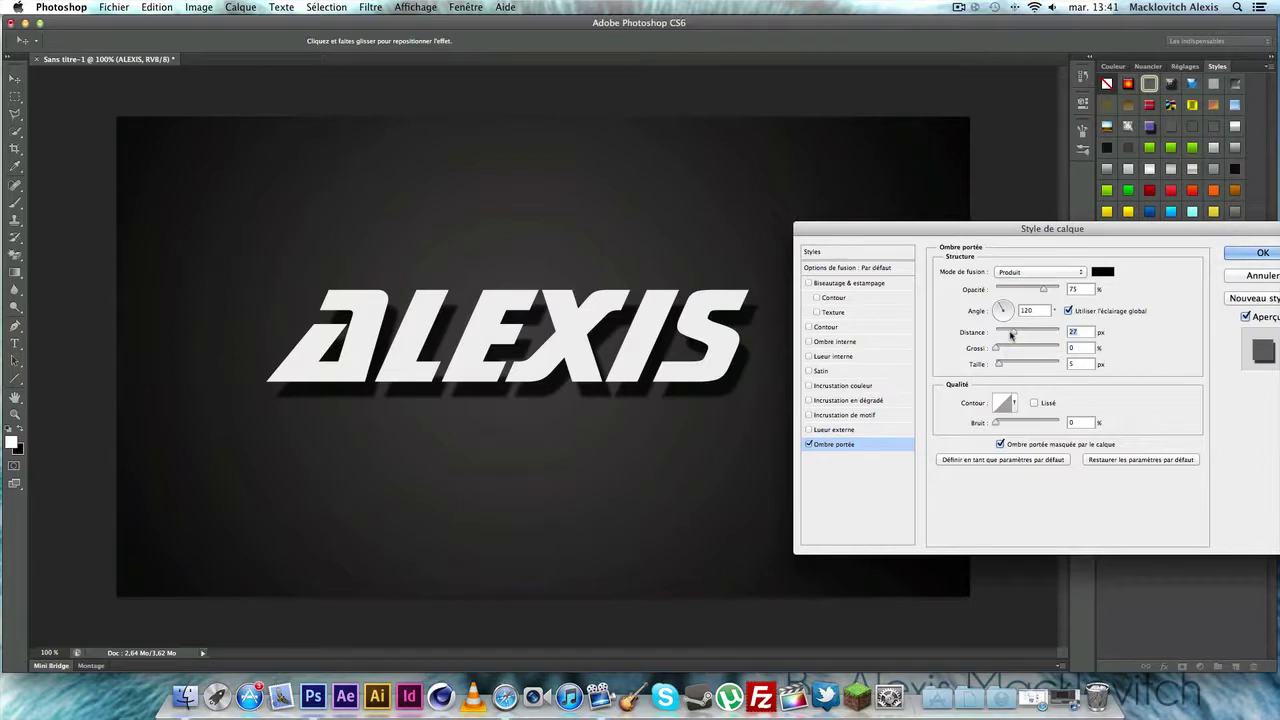
# Step: Set the drop shadow's distance to 22 px, its size to 0 px and its angle to 45°
pyautogui.moveTo(1017, 336); pyautogui.dragTo(995, 364)
pyautogui.moveTo(1005, 316)
pyautogui.mouseDown()
pyautogui.moveTo(1023, 312)
pyautogui.moveTo(1022, 326)
pyautogui.moveTo(987, 326)
pyautogui.moveTo(1014, 306)
pyautogui.mouseUp()
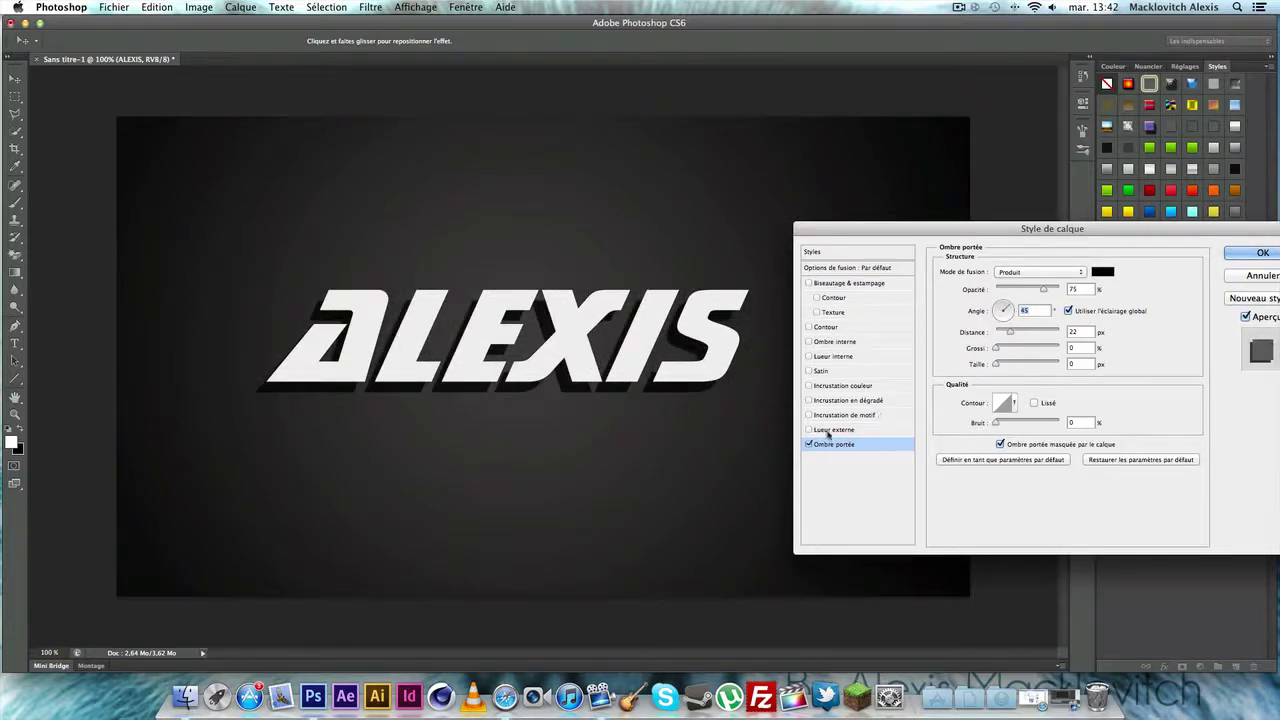
pyautogui.moveTo(866, 231); pyautogui.dragTo(825, 231)
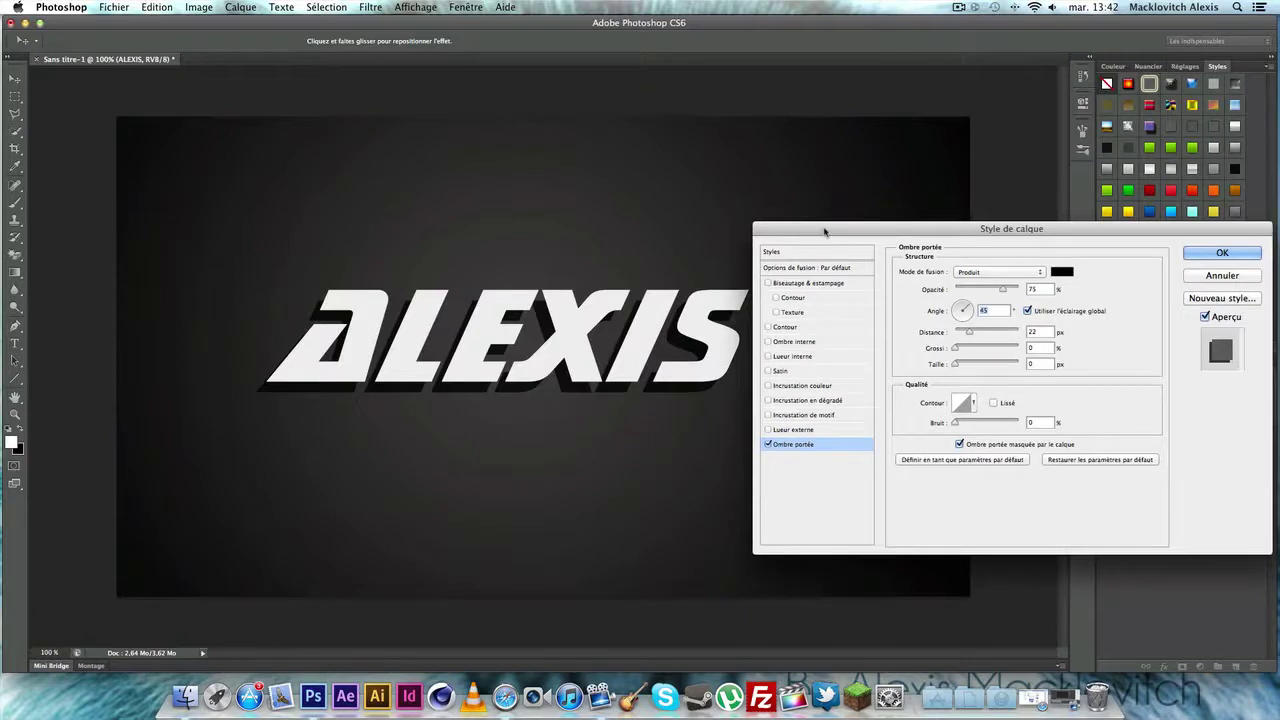
# Step: Confirm the layer style with the Ombre portée effect turned off and move the name slightly down and to the right
pyautogui.click(769, 445)
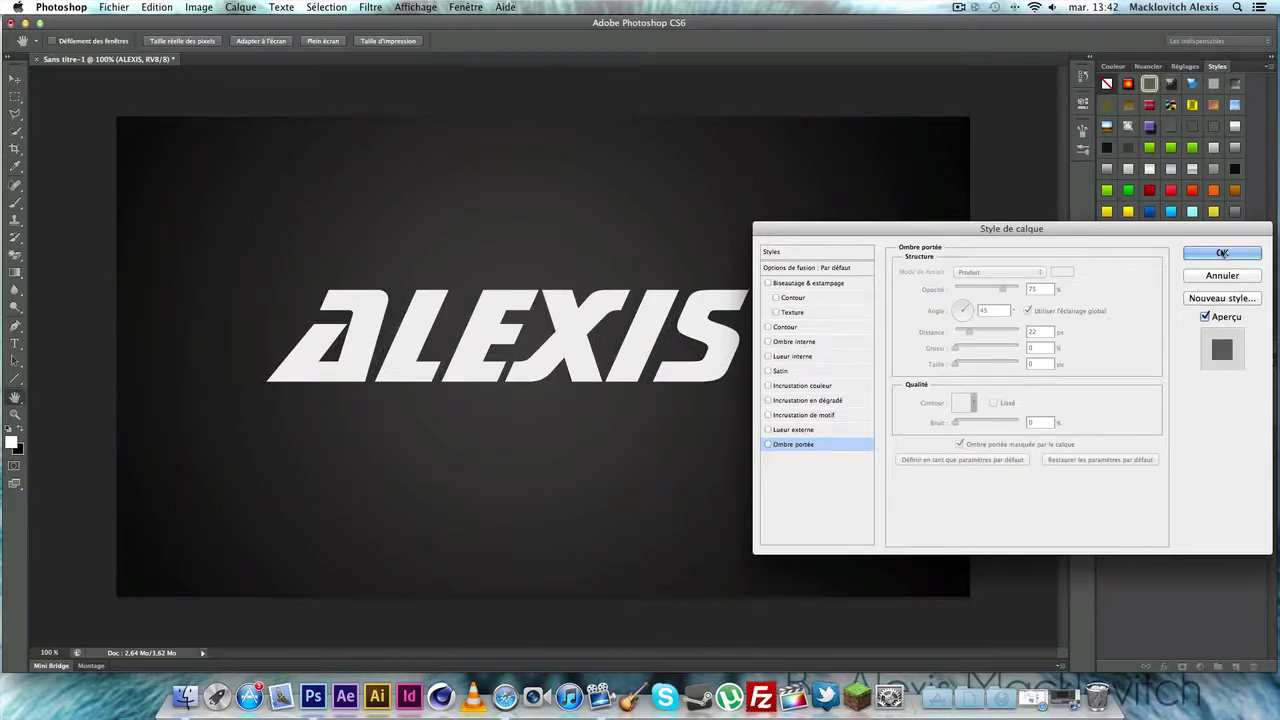
pyautogui.click(1221, 253)
pyautogui.press('v')
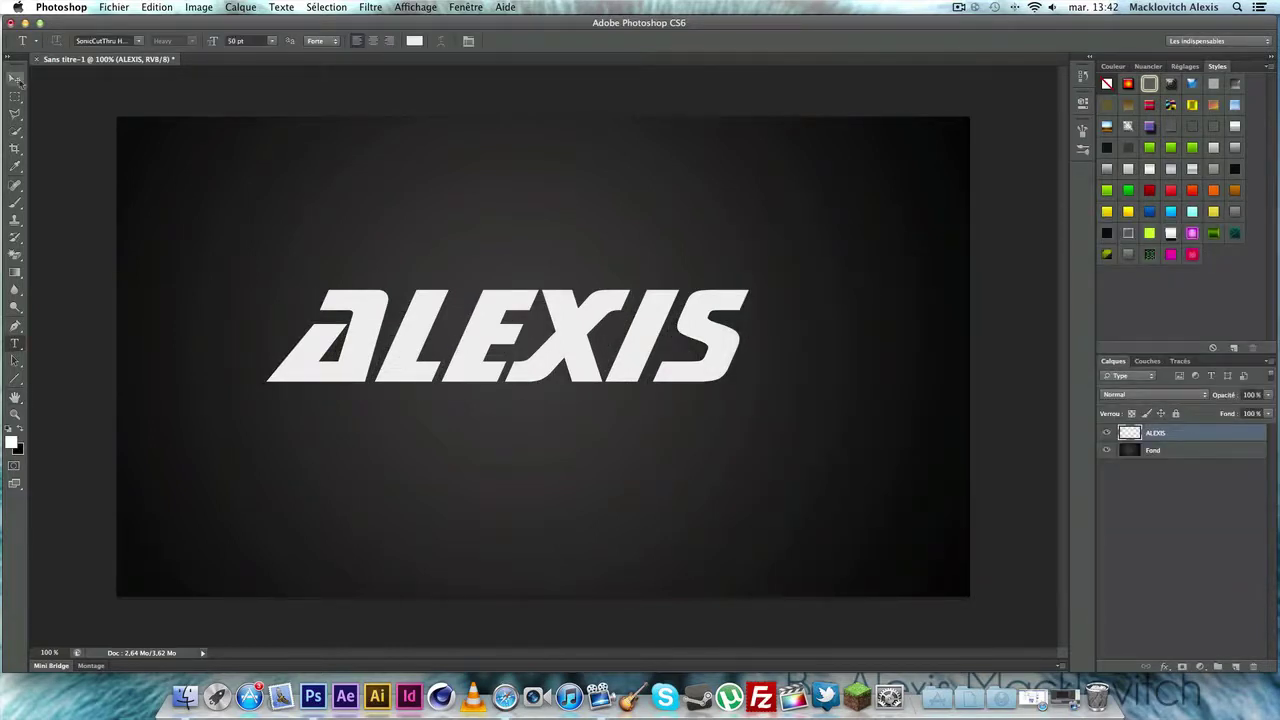
pyautogui.moveTo(428, 351); pyautogui.dragTo(442, 362)
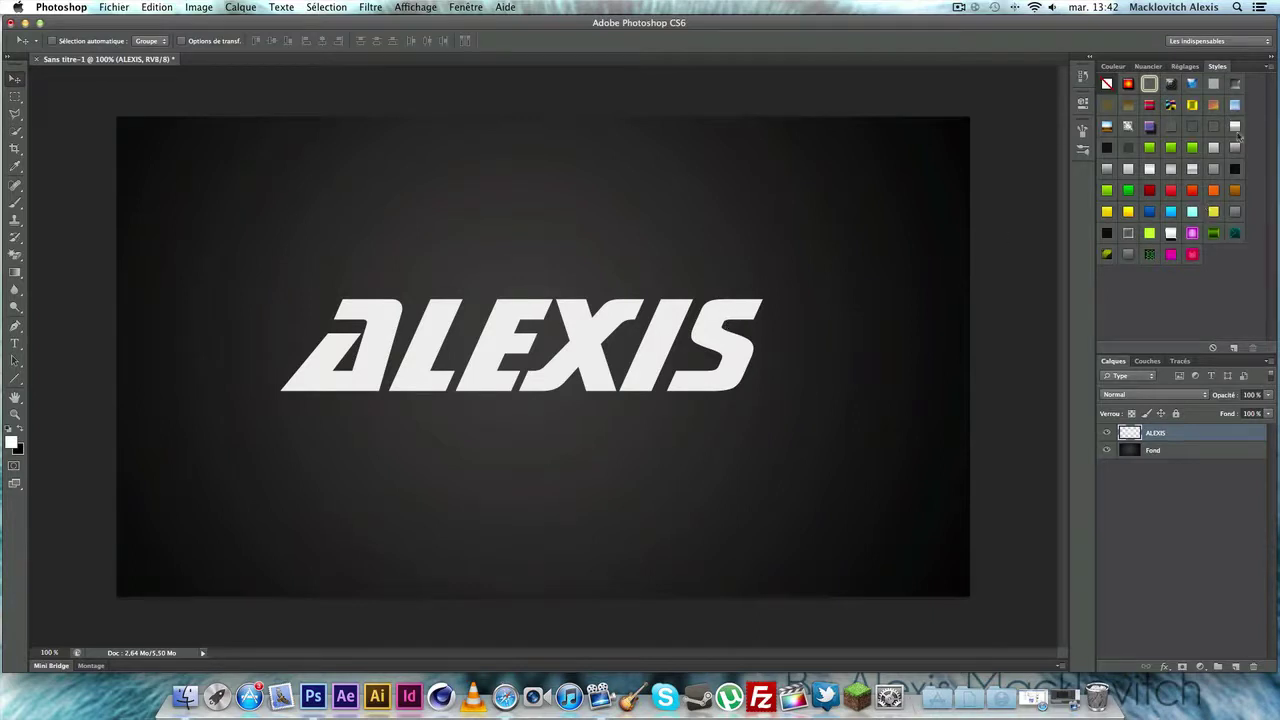
# Step: Try the silver, grey and black preset styles on the name layer
pyautogui.click(1235, 126)
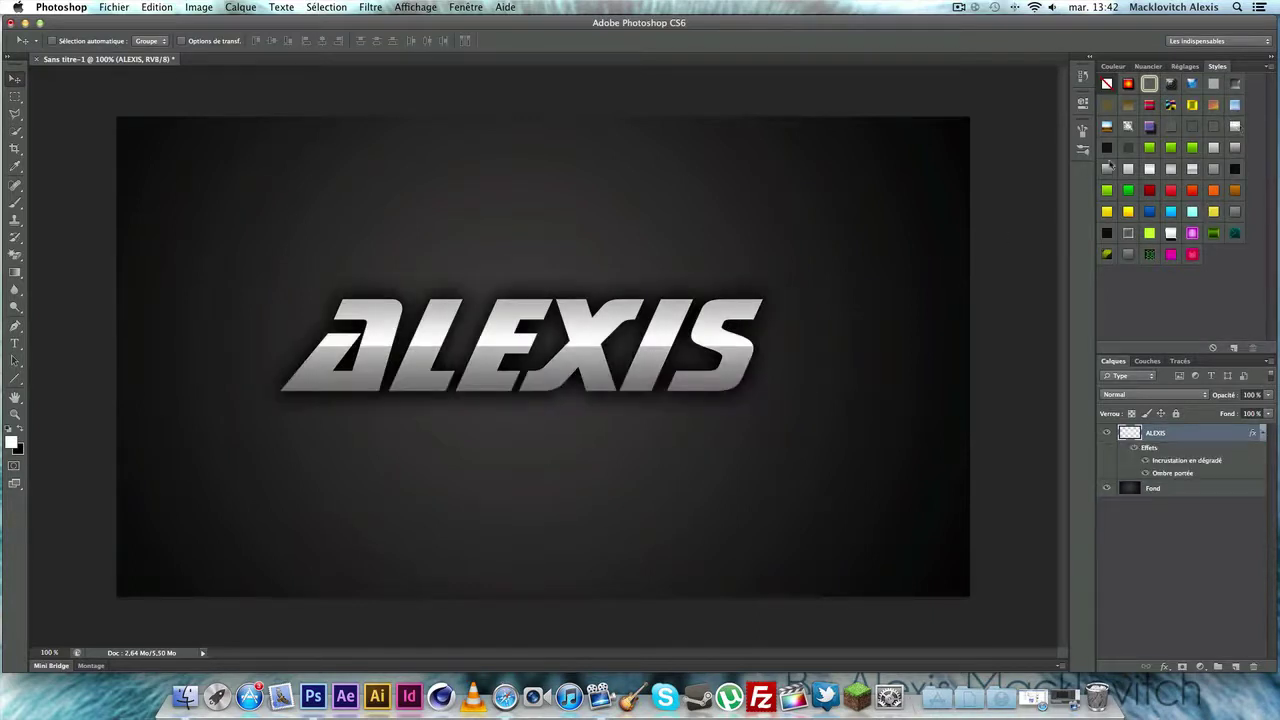
pyautogui.click(1106, 168)
pyautogui.click(1128, 170)
pyautogui.click(1158, 174)
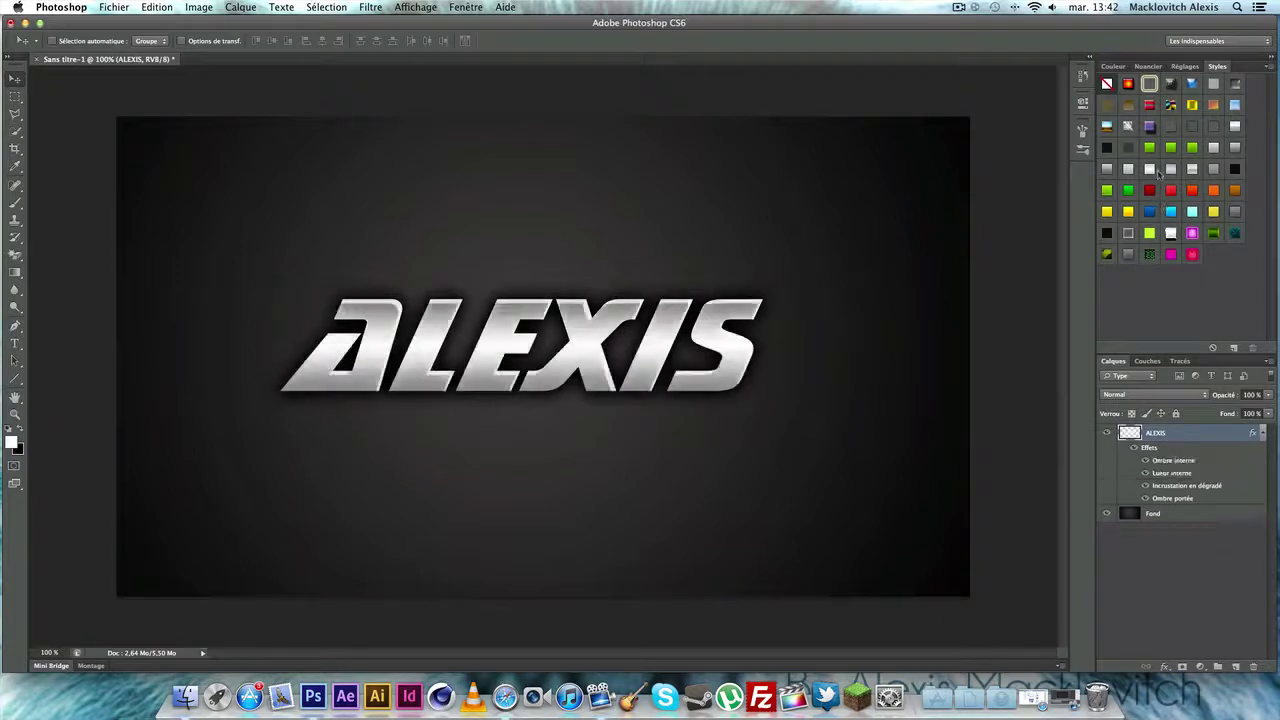
pyautogui.click(1177, 172)
pyautogui.click(1213, 190)
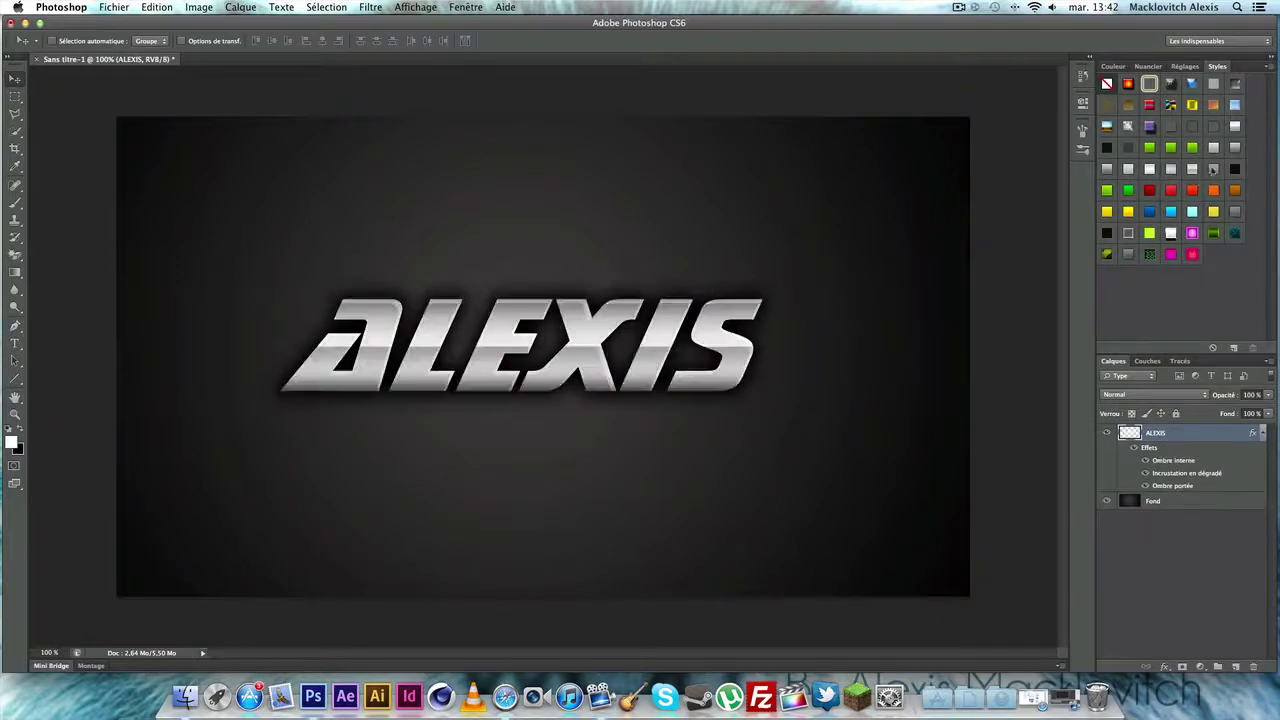
pyautogui.click(1235, 169)
# Step: Try the orange, red and dark red preset styles on the name, followed by the bright green one
pyautogui.click(1214, 194)
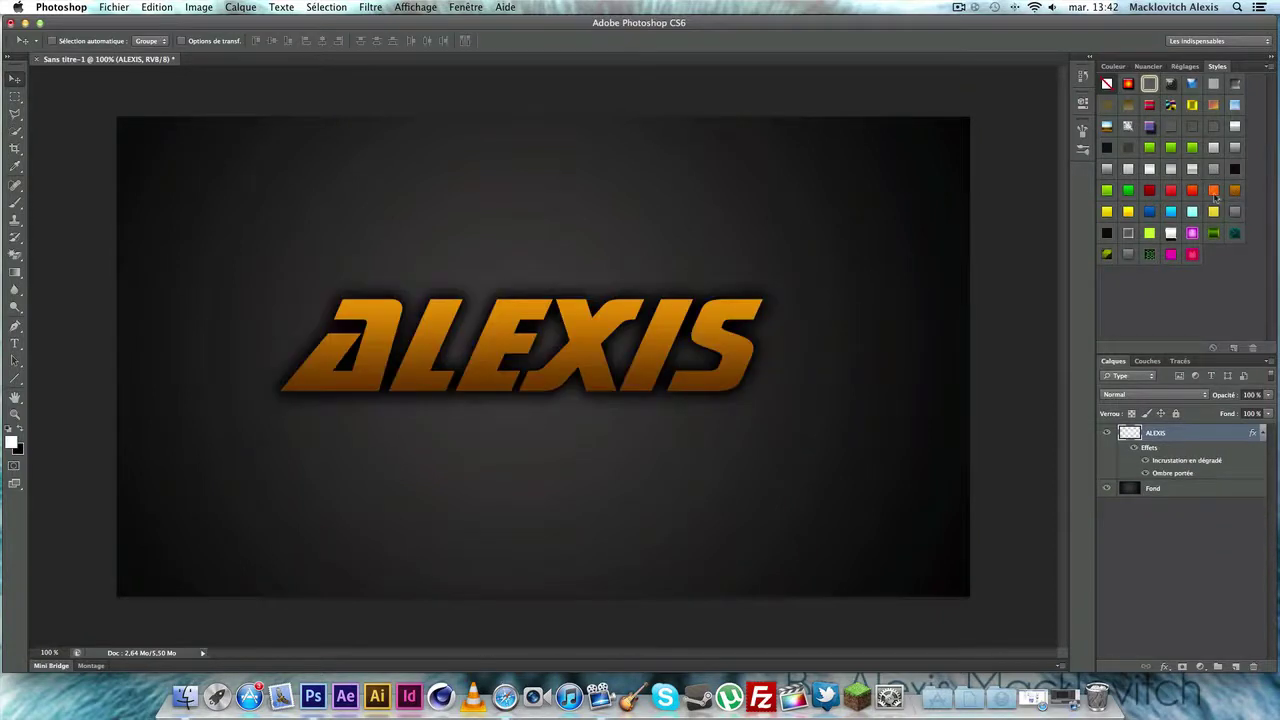
pyautogui.click(1194, 194)
pyautogui.click(1175, 200)
pyautogui.click(1171, 210)
pyautogui.click(1149, 200)
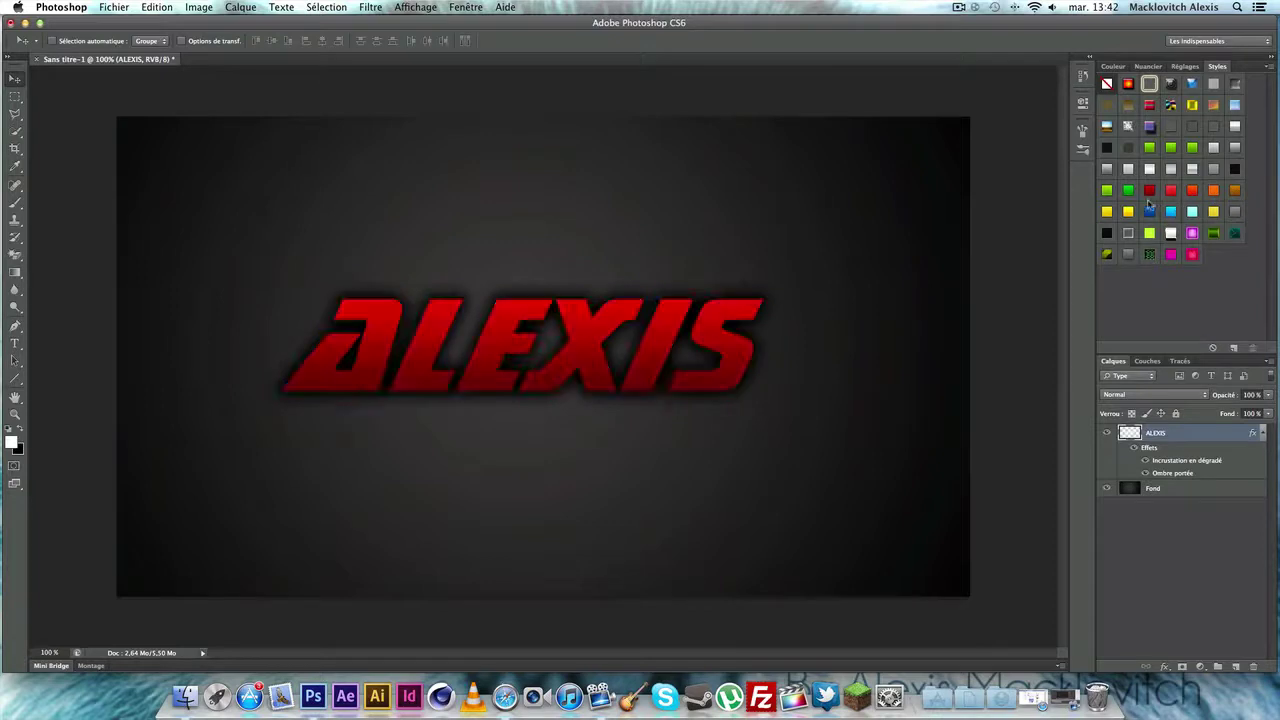
pyautogui.doubleClick(1106, 190)
pyautogui.click(805, 338)
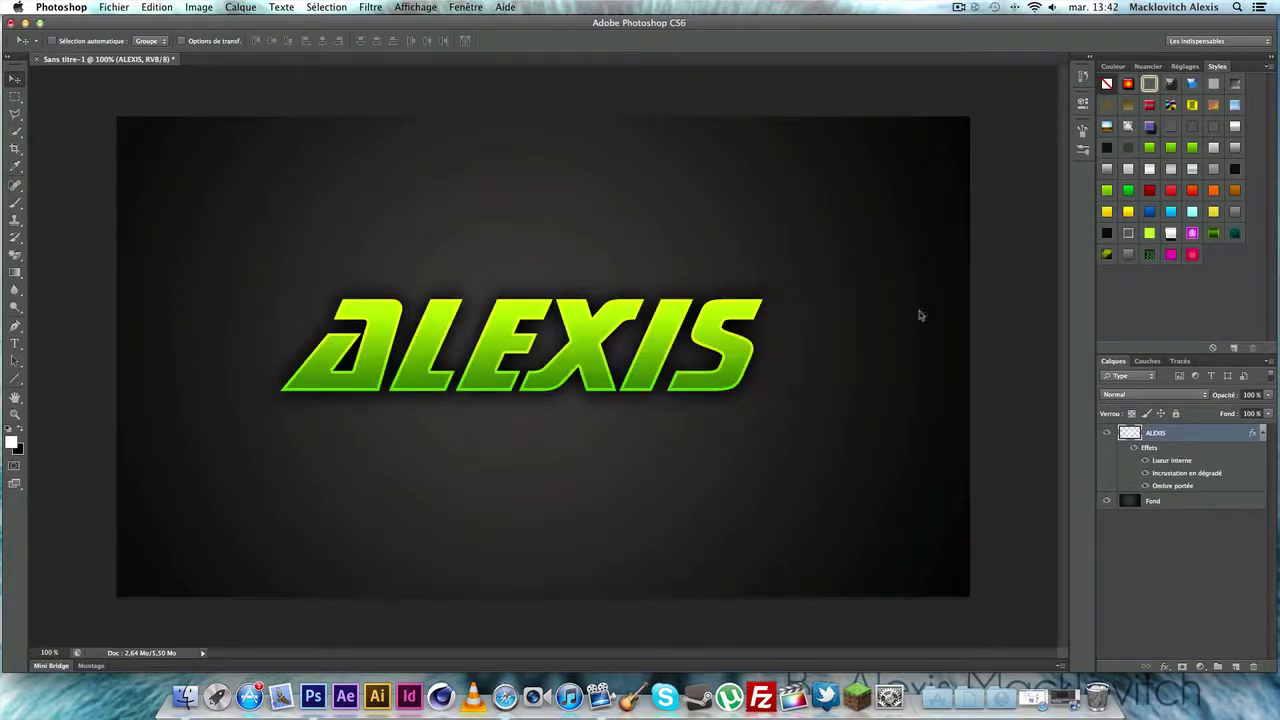
# Step: Try the yellow, blue, cyan and plain grey preset styles on the name
pyautogui.click(1106, 211)
pyautogui.click(1150, 212)
pyautogui.click(1171, 212)
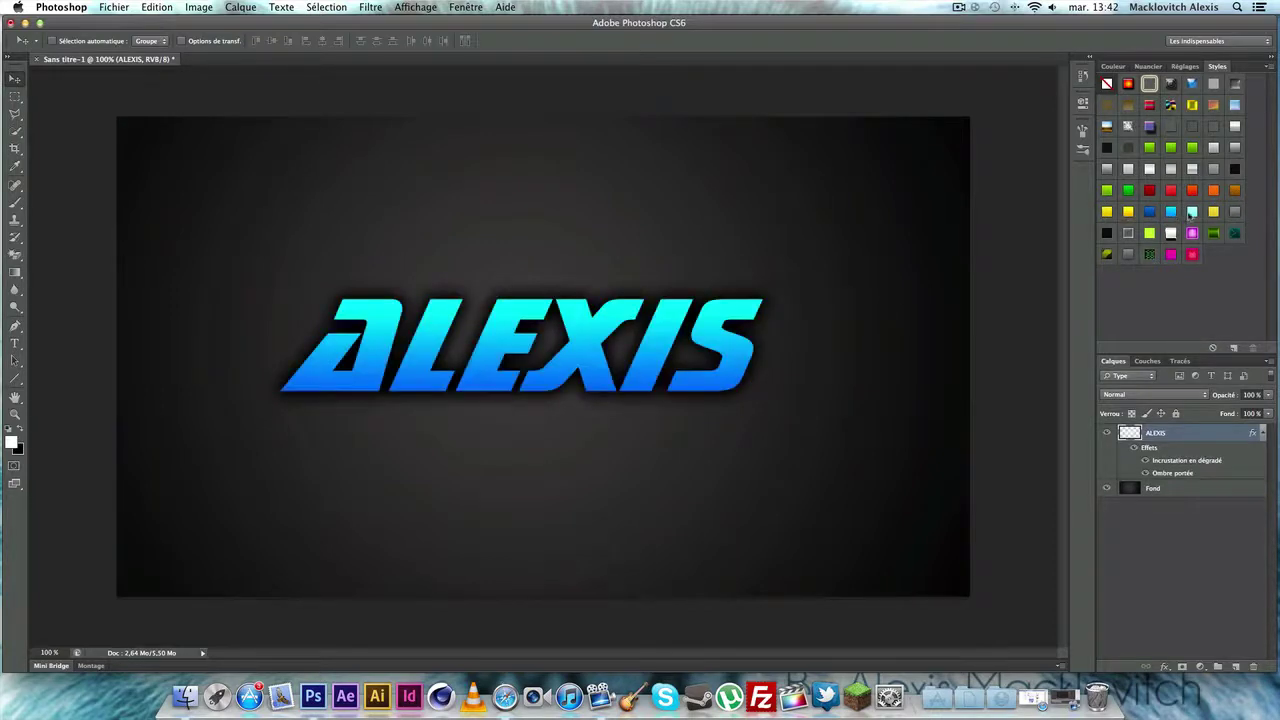
pyautogui.click(1192, 212)
pyautogui.click(1214, 213)
pyautogui.click(1237, 213)
# Step: Try the elaborate preset styles on the name, including purple neon, teal bevelled glass and chrome with a solid black shadow
pyautogui.click(1236, 234)
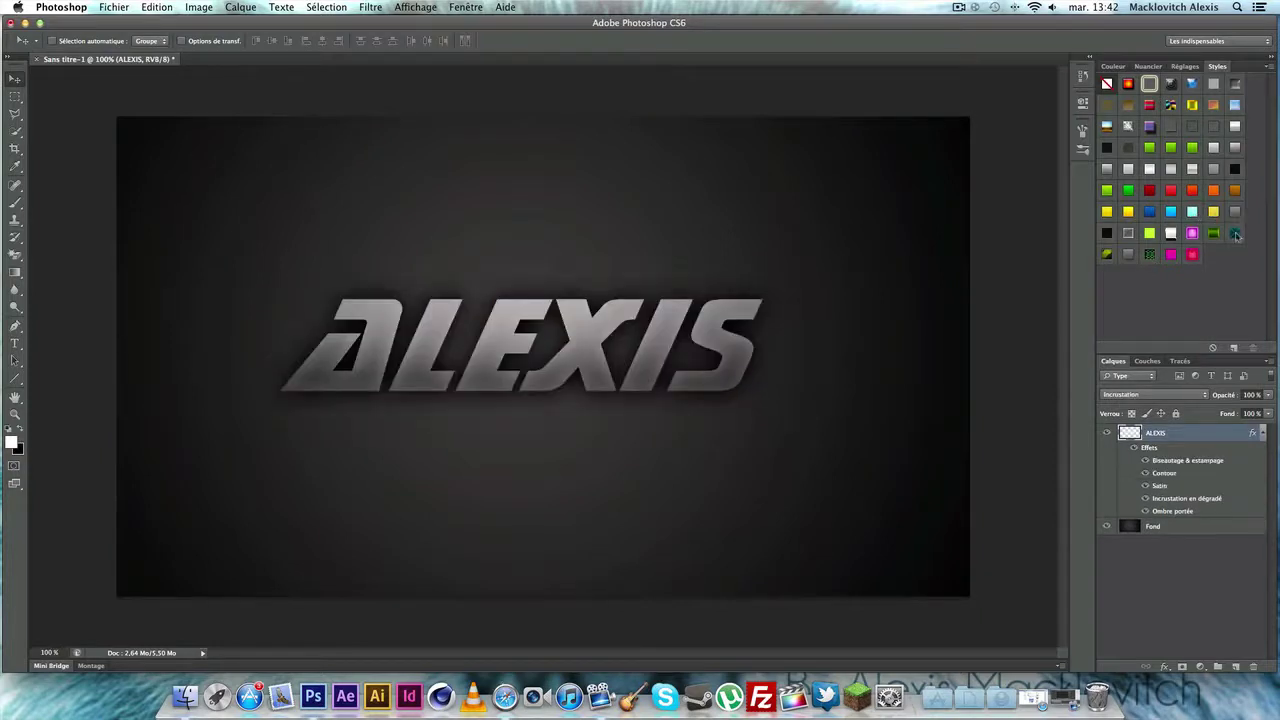
pyautogui.click(1213, 234)
pyautogui.click(1192, 233)
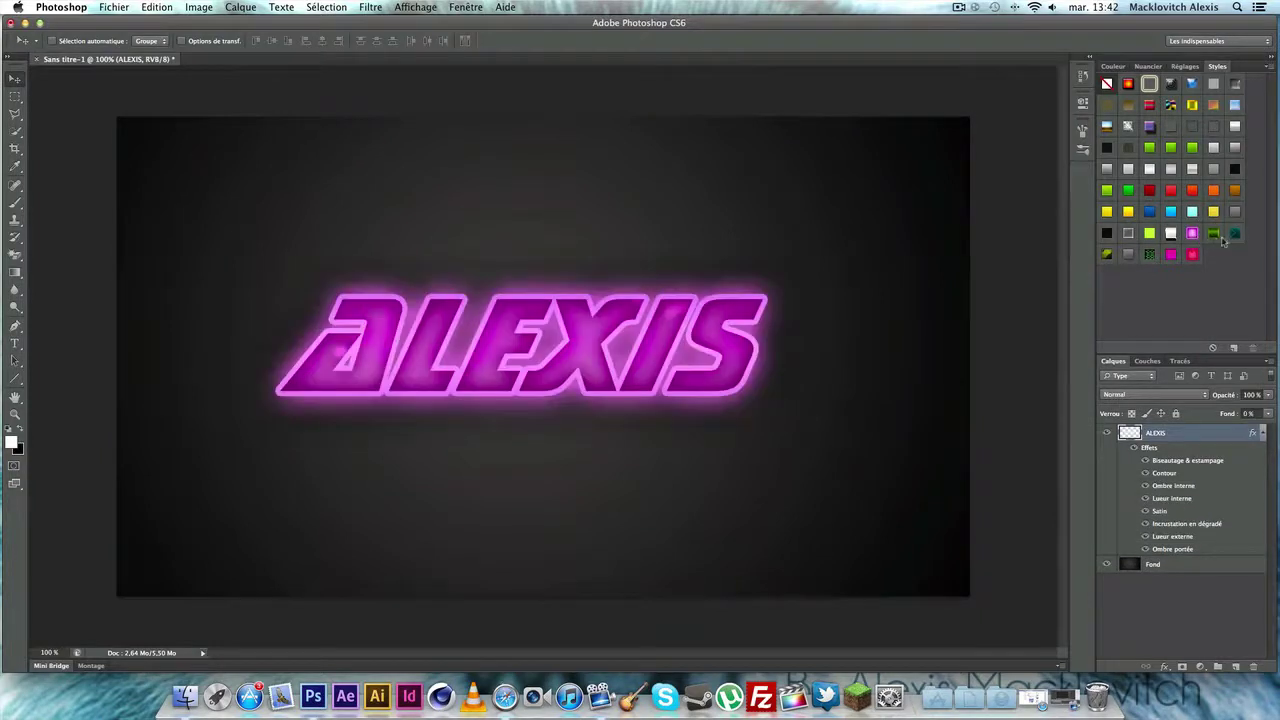
pyautogui.click(1236, 234)
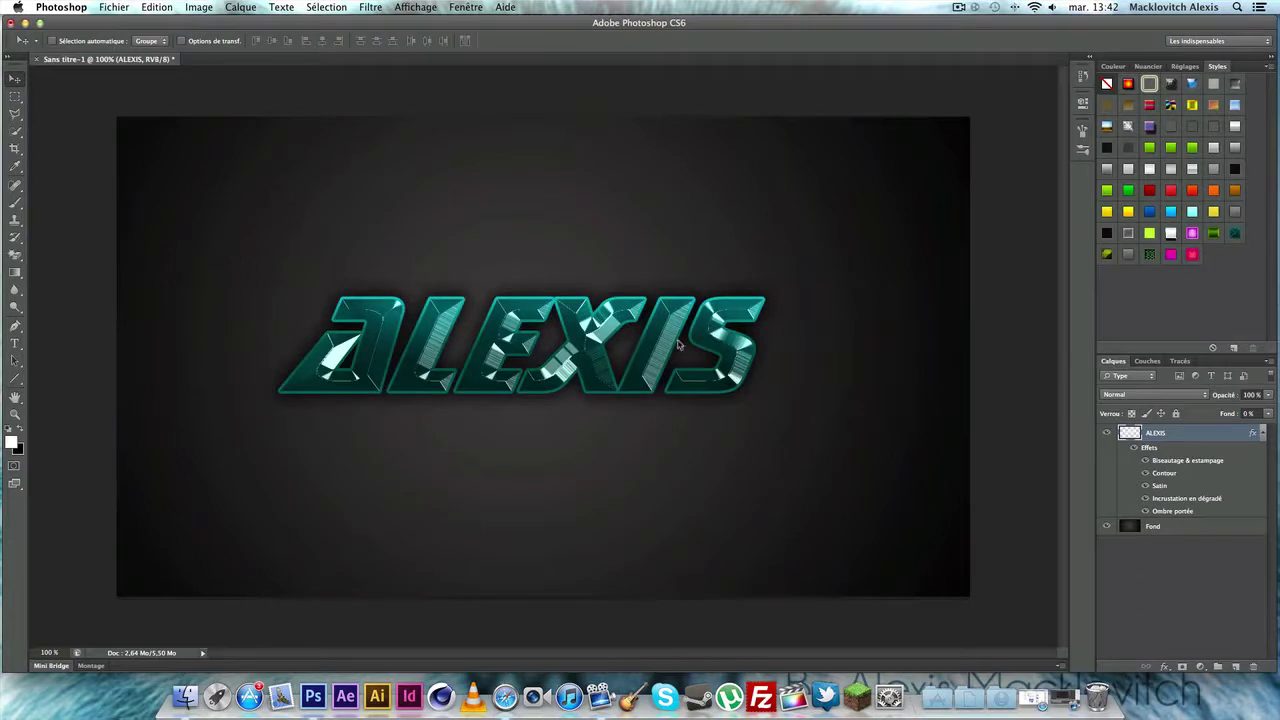
pyautogui.click(1173, 235)
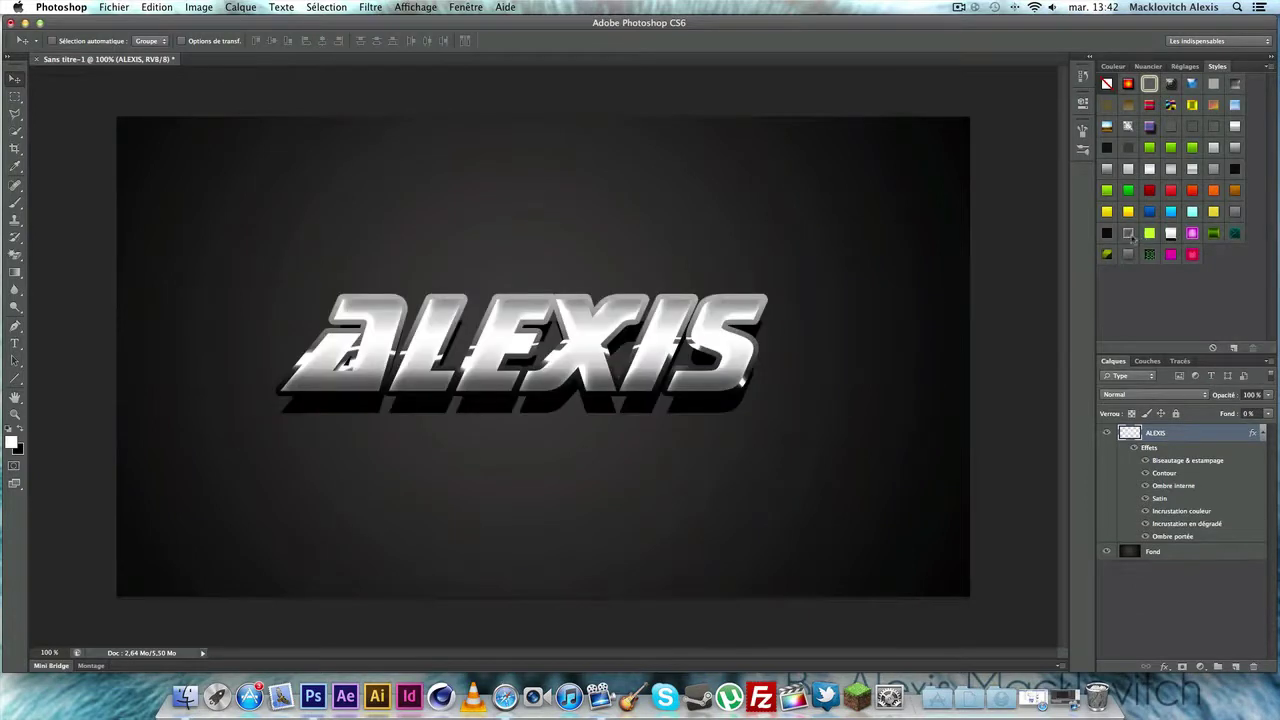
# Step: Try the remaining preset styles on the name, including the textured green-and-black, magenta and pink-red neon ones
pyautogui.click(1129, 234)
pyautogui.click(1107, 233)
pyautogui.click(1108, 254)
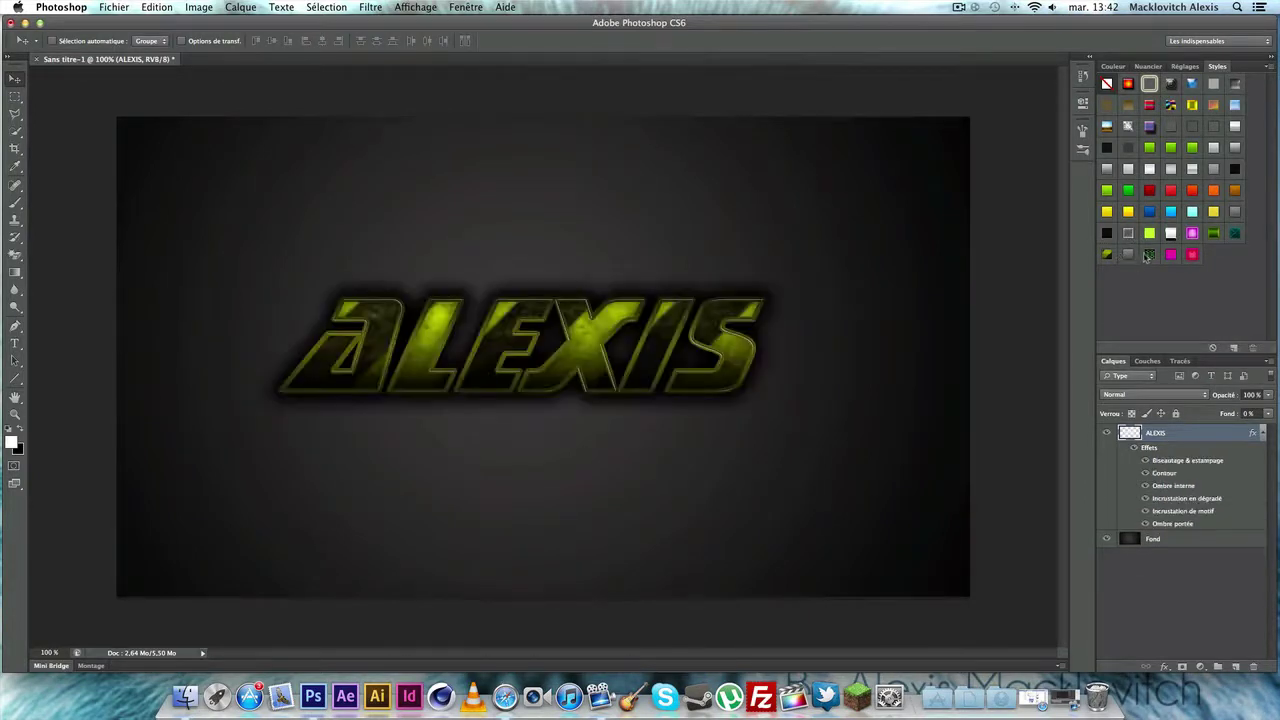
pyautogui.click(1149, 254)
pyautogui.click(1128, 254)
pyautogui.click(1171, 255)
pyautogui.click(1192, 256)
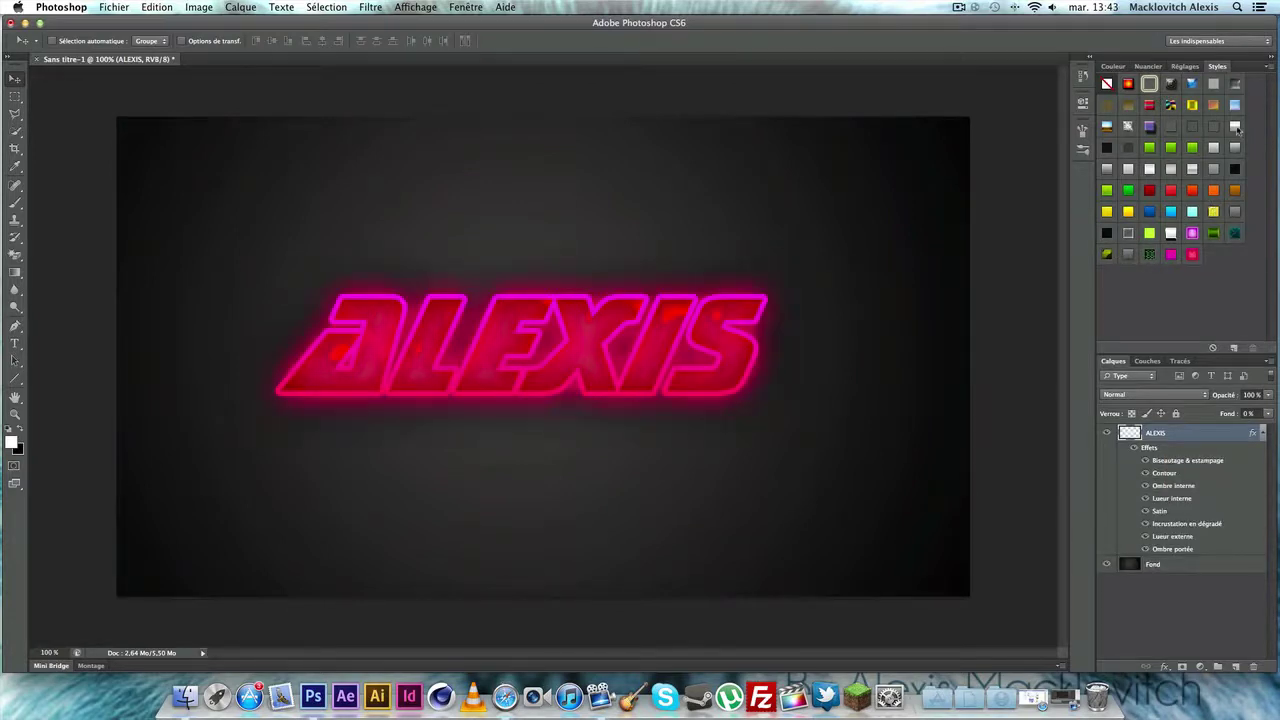
# Step: Apply the two-tone silver preset to the name again and reset the layer to Style par défaut (aucun)
pyautogui.click(1237, 127)
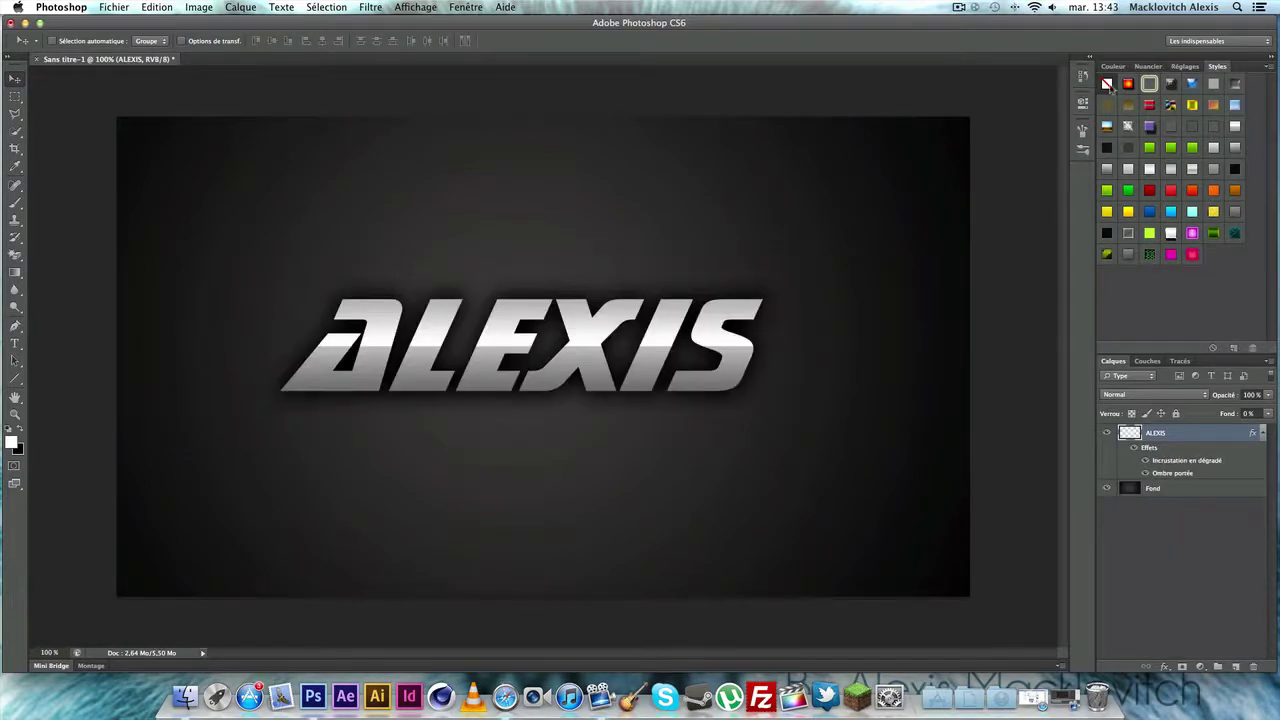
pyautogui.click(1108, 86)
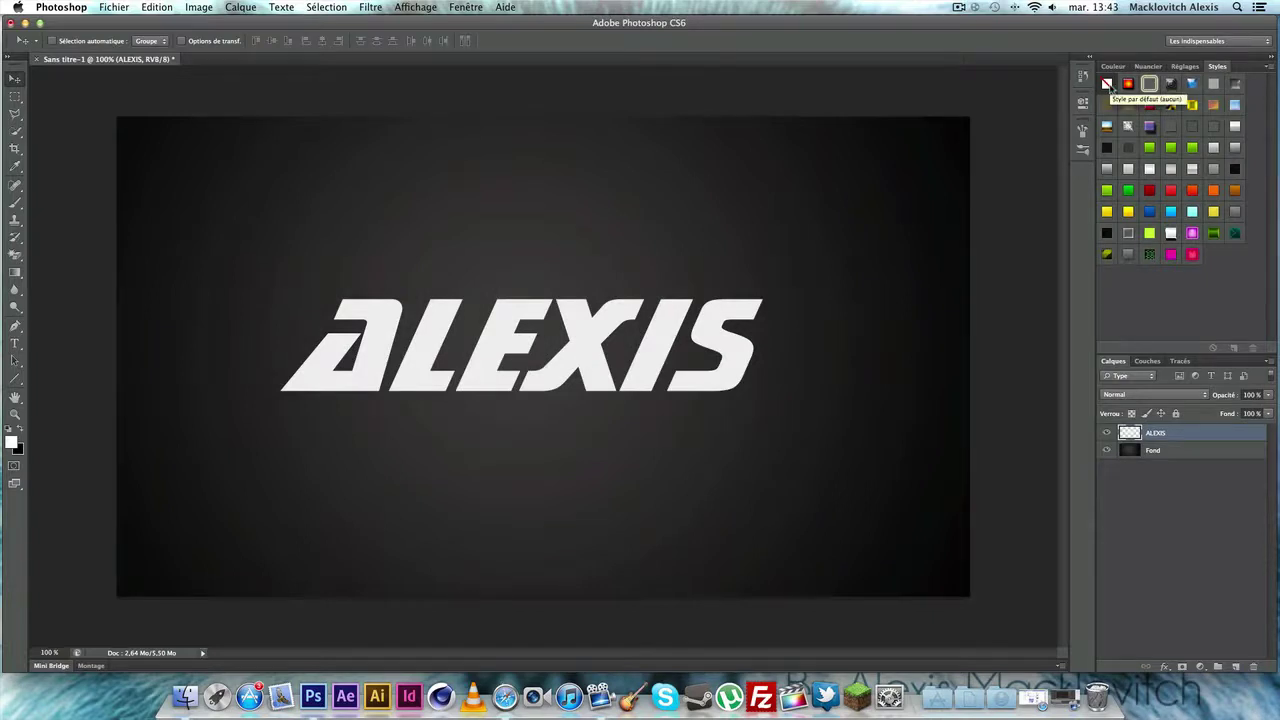
# Step: Try the brown-orange, red, green and light grey preset styles on the name text
pyautogui.click(1213, 190)
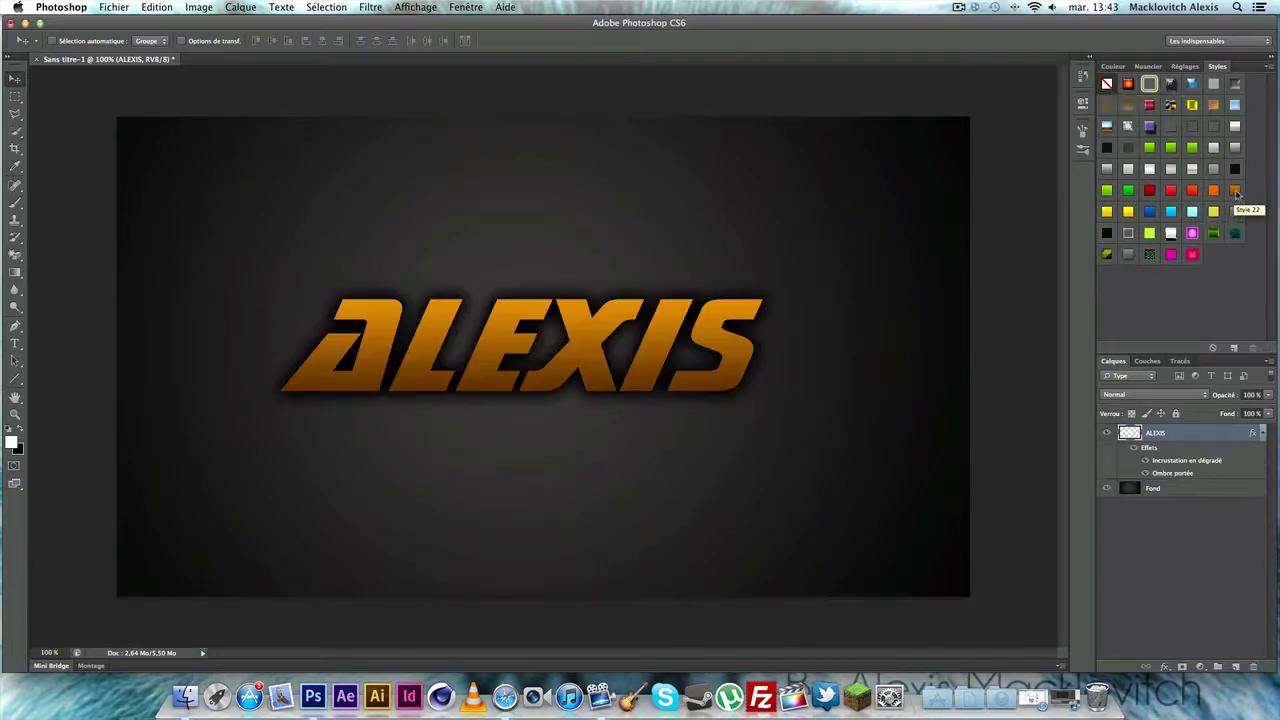
pyautogui.click(1189, 190)
pyautogui.click(1190, 191)
pyautogui.click(1174, 196)
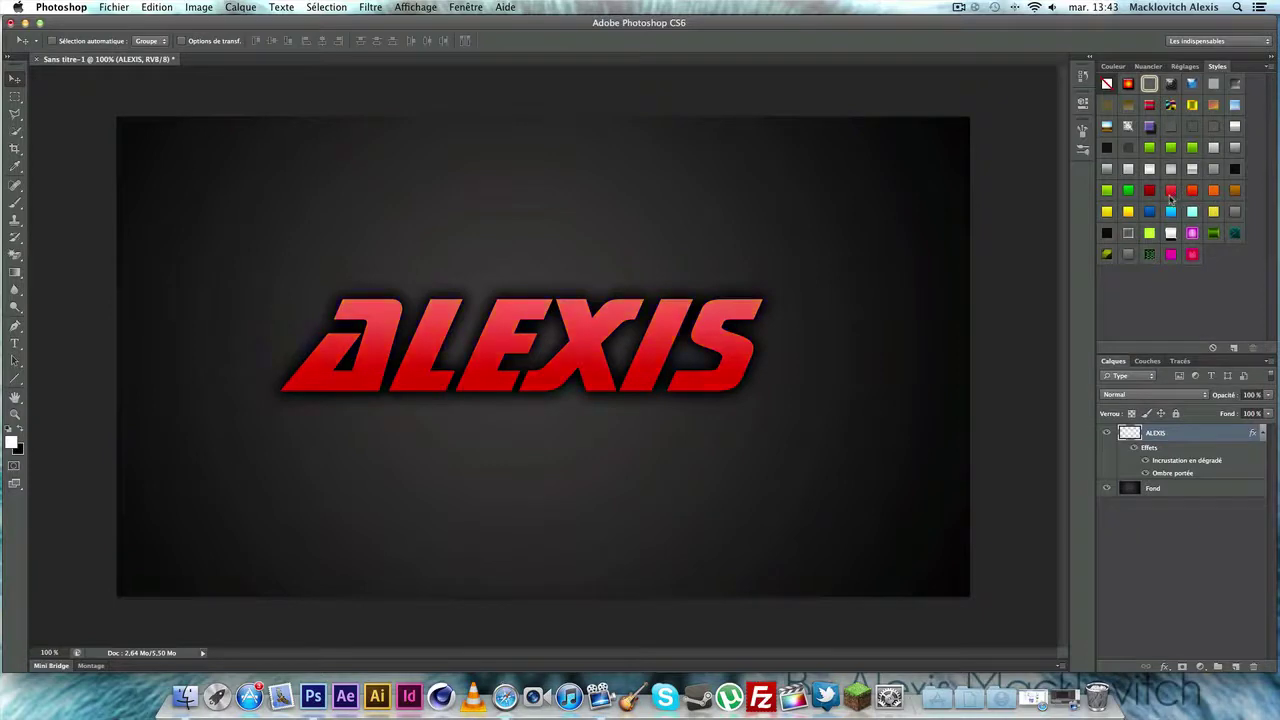
pyautogui.click(1147, 191)
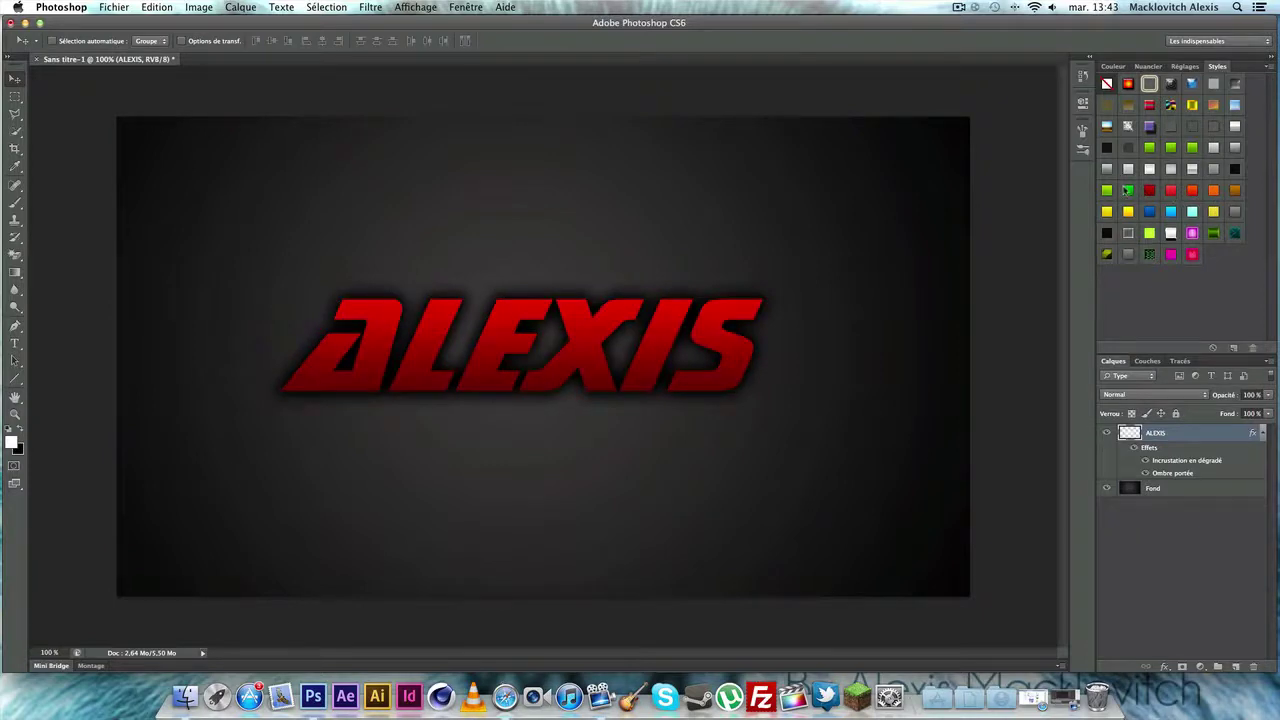
pyautogui.click(1128, 190)
pyautogui.click(1107, 190)
pyautogui.click(1128, 169)
pyautogui.click(1149, 169)
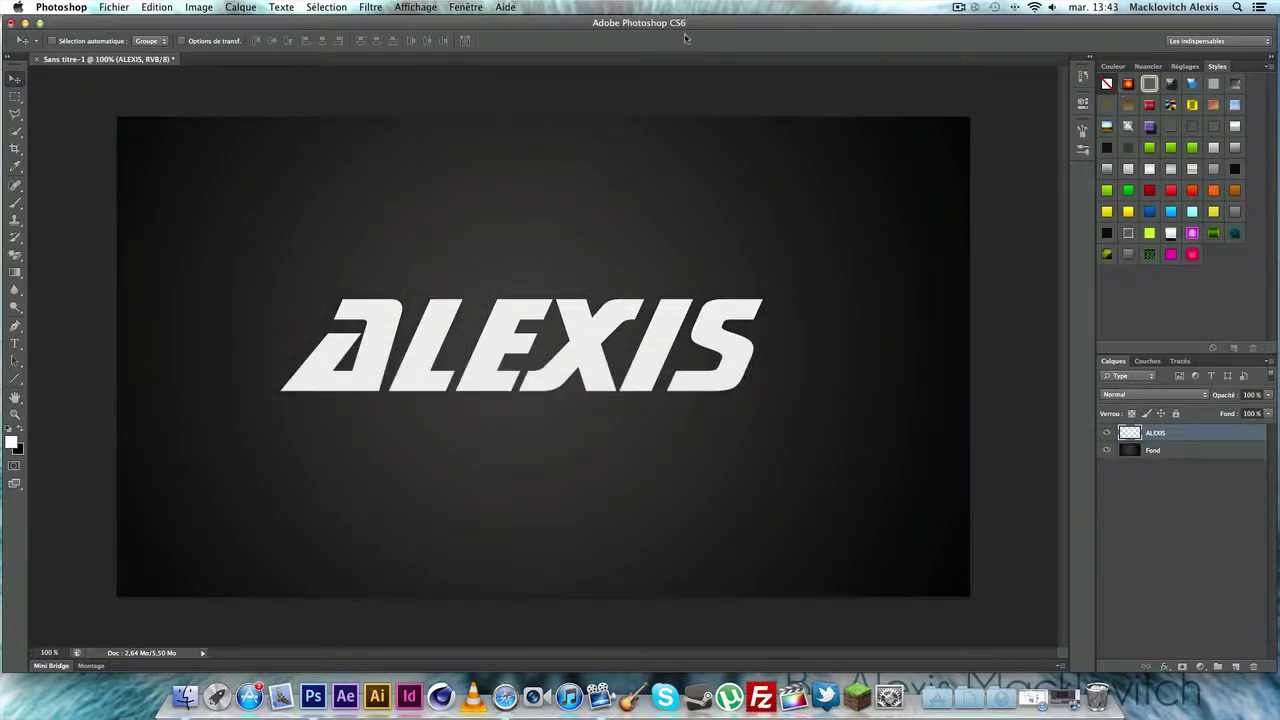
# Step: Add an Incrustation couleur effect in light grey a3a1a1 to the name layer
pyautogui.doubleClick(1130, 433)
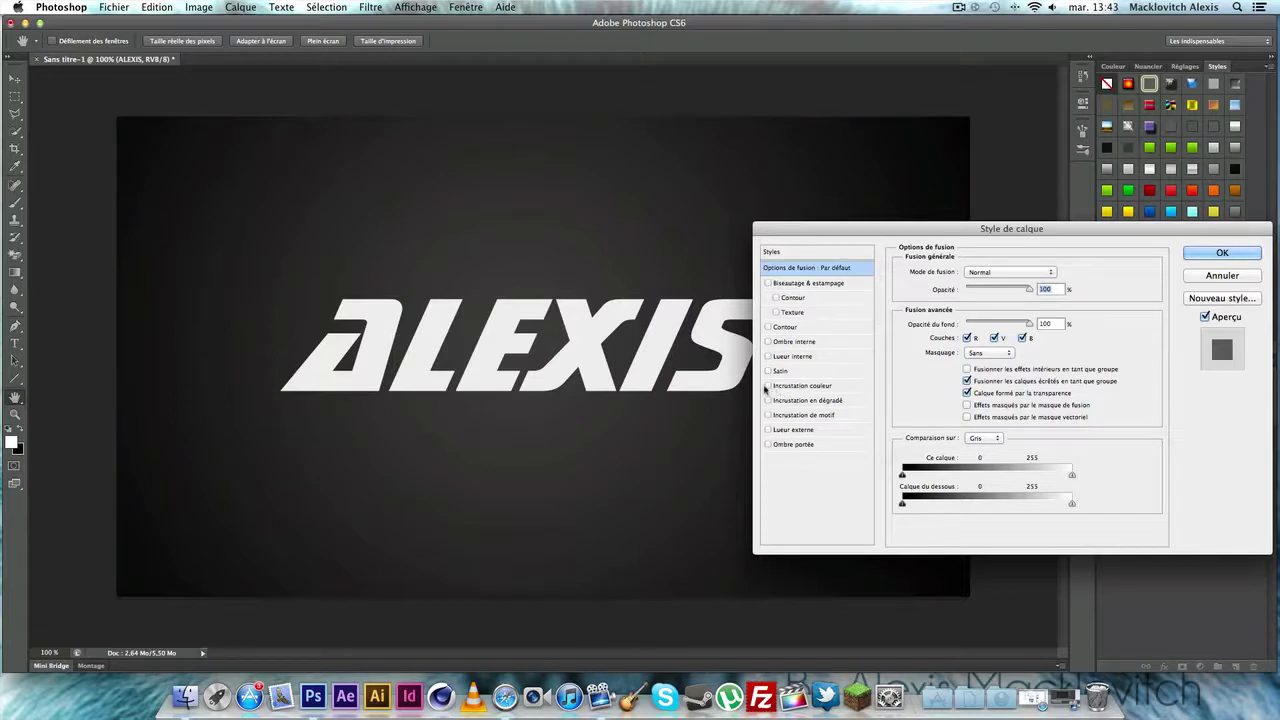
pyautogui.click(769, 386)
pyautogui.click(1038, 280)
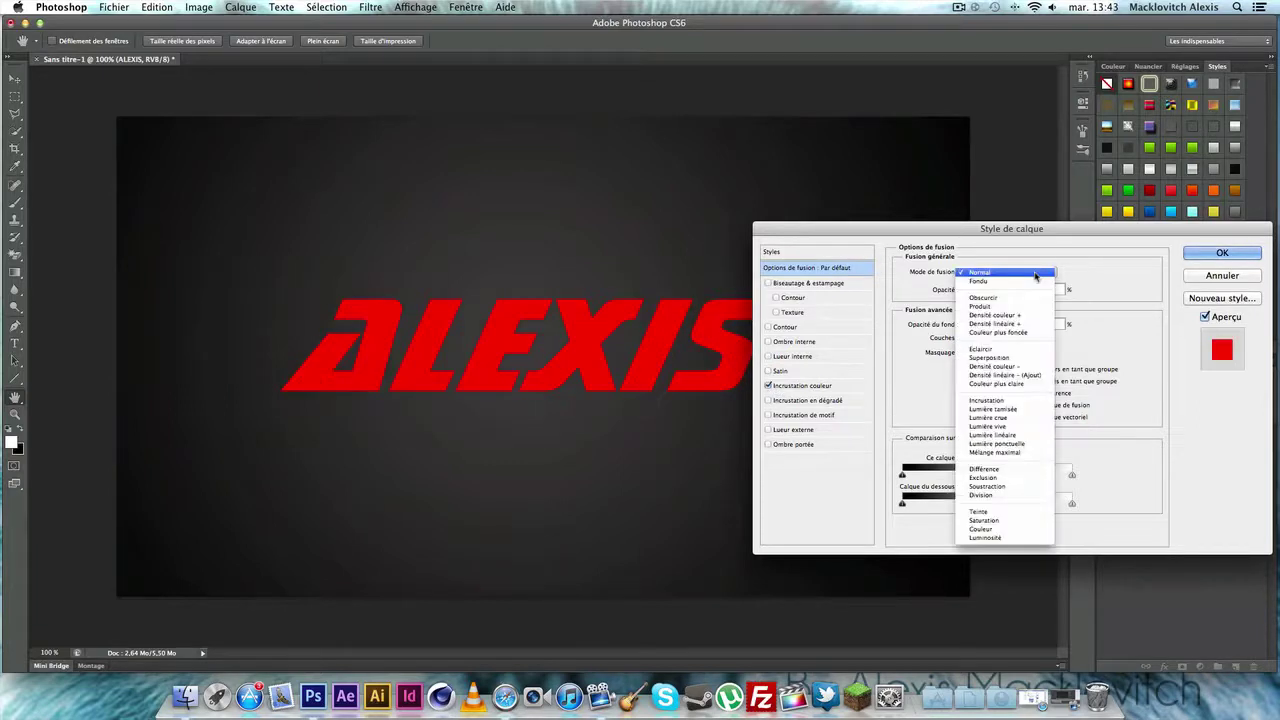
pyautogui.click(1023, 277)
pyautogui.click(815, 386)
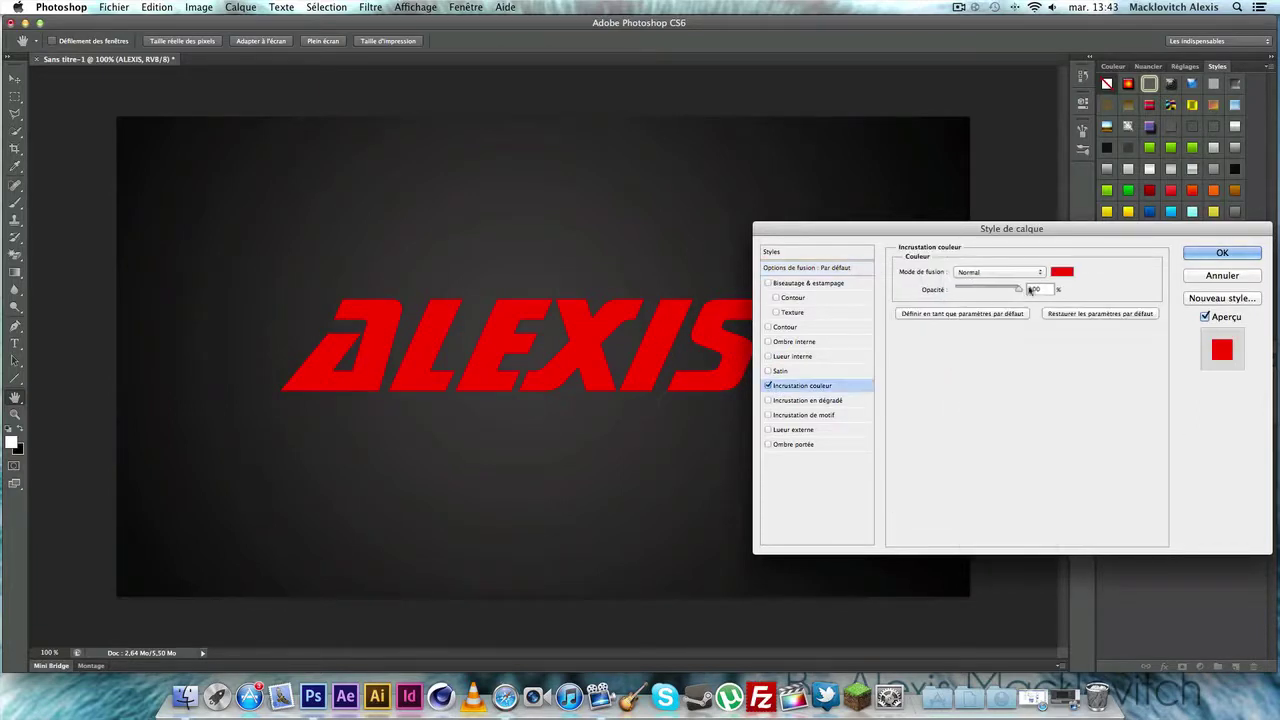
pyautogui.click(1055, 274)
pyautogui.moveTo(806, 418)
pyautogui.mouseDown()
pyautogui.moveTo(791, 502)
pyautogui.moveTo(791, 462)
pyautogui.mouseUp()
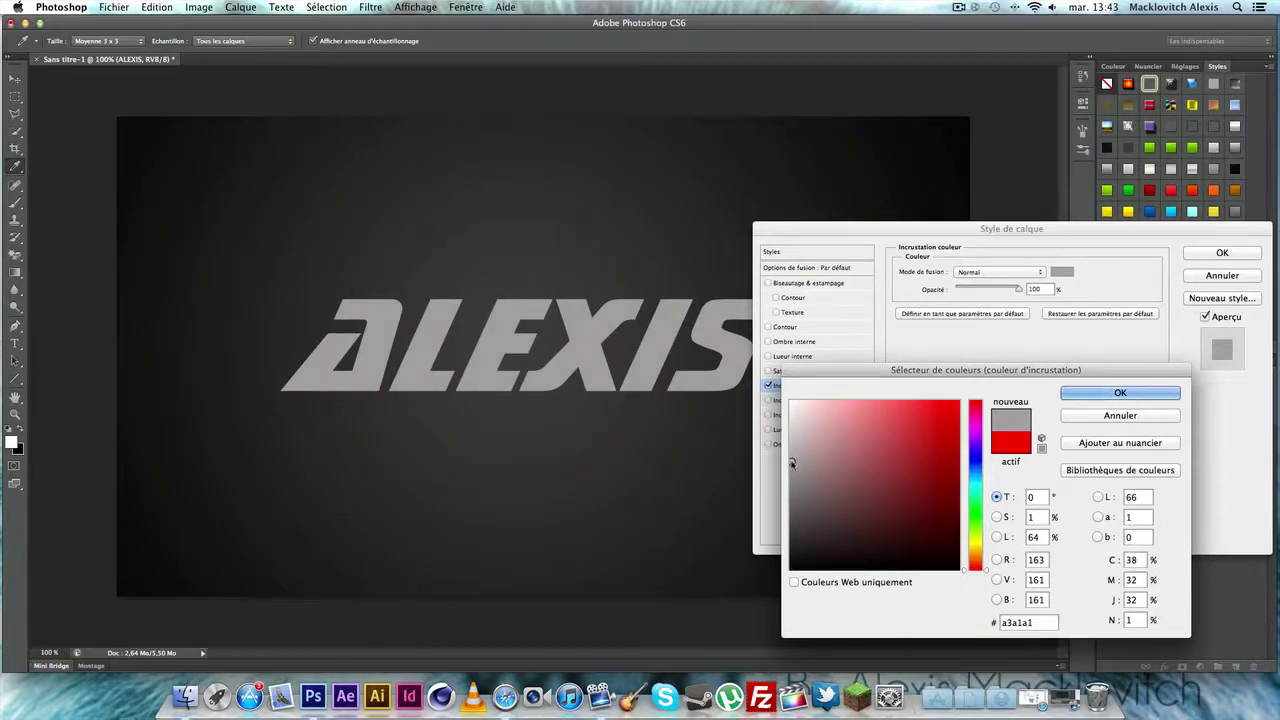
pyautogui.click(1117, 393)
pyautogui.click(1241, 253)
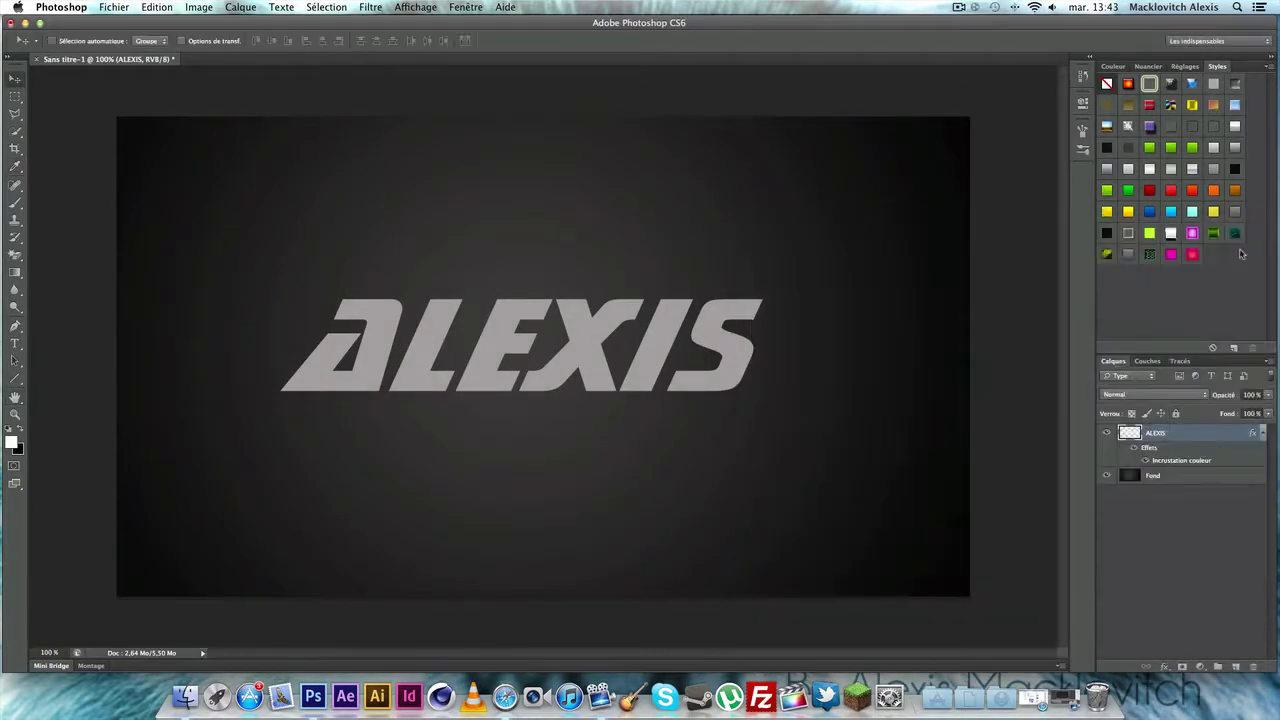
# Step: Start importing a file and browse through pack_texture_3 and the VRStudios GFX 400Subs pack to its Textures folder
pyautogui.click(114, 8)
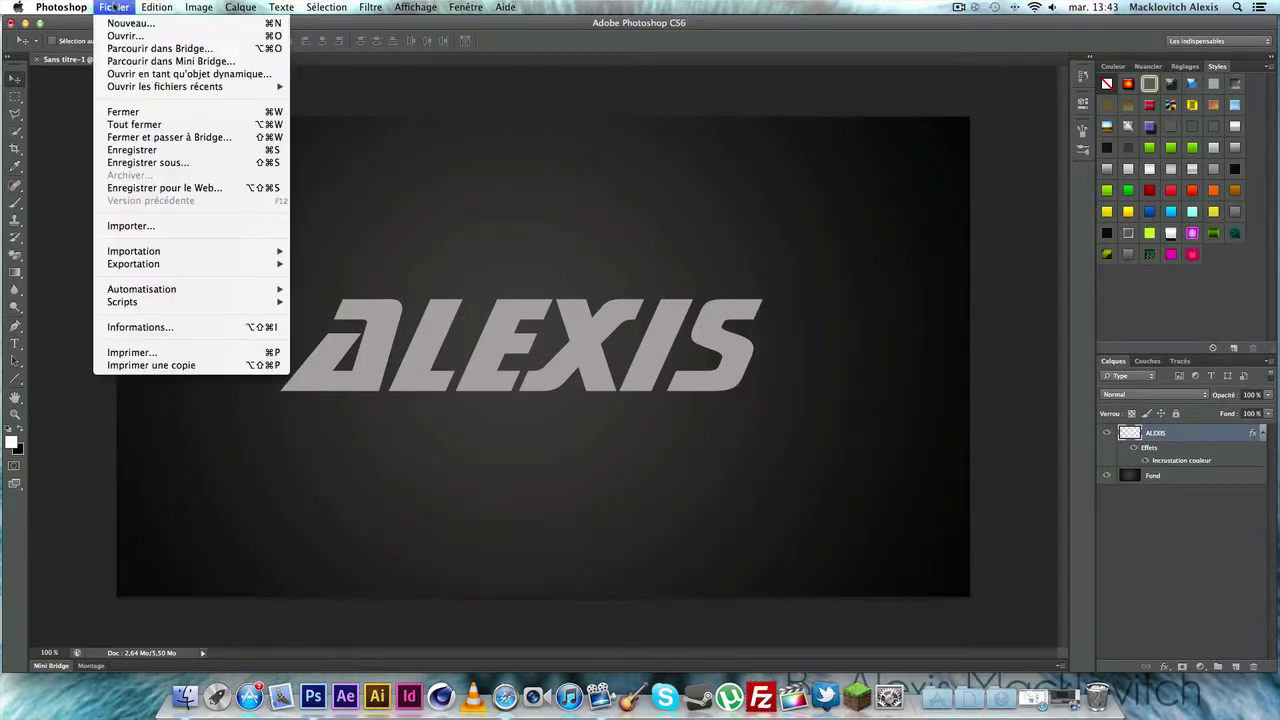
pyautogui.click(292, 269)
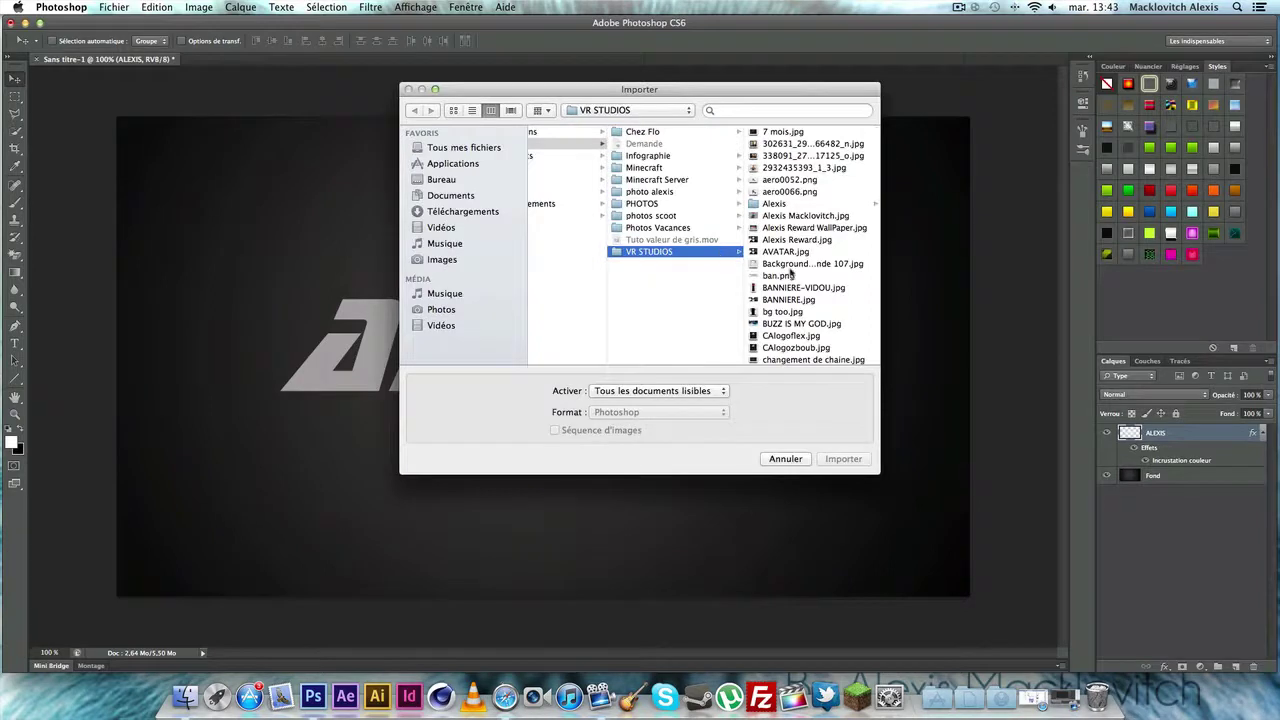
pyautogui.scroll(-15, 791, 272)
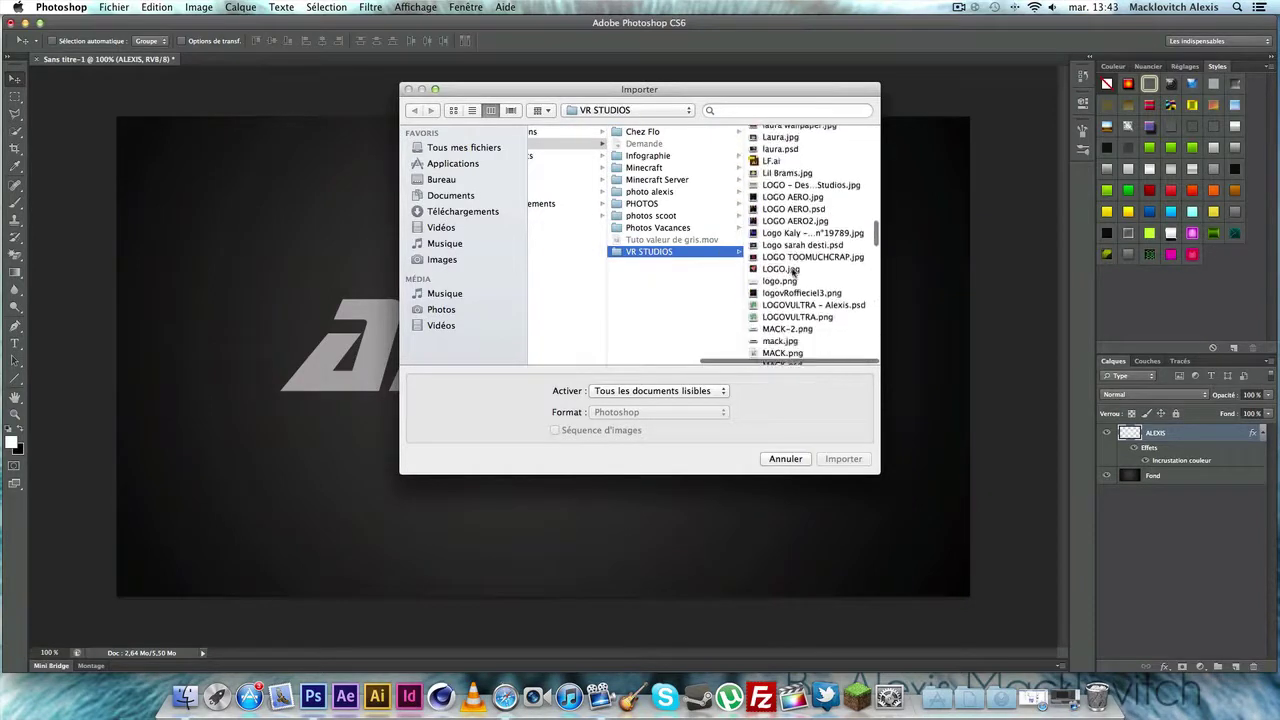
pyautogui.scroll(-10, 793, 272)
pyautogui.click(785, 172)
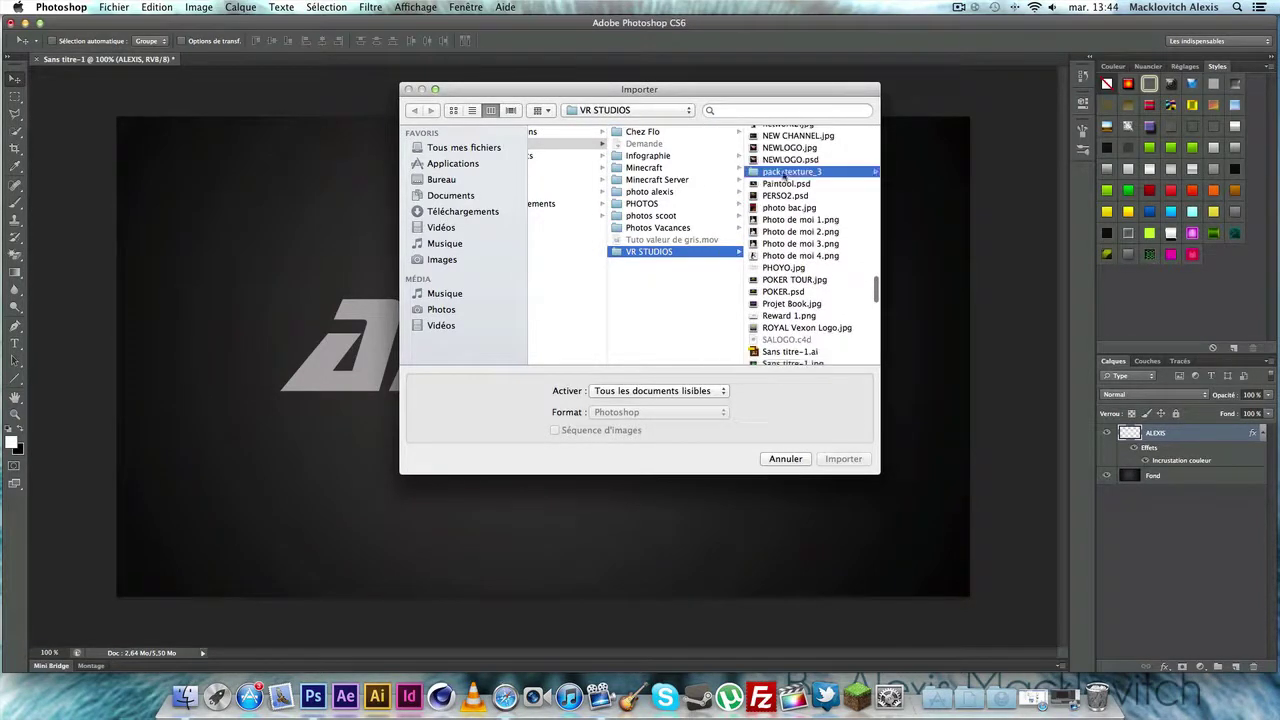
pyautogui.scroll(-10, 815, 290)
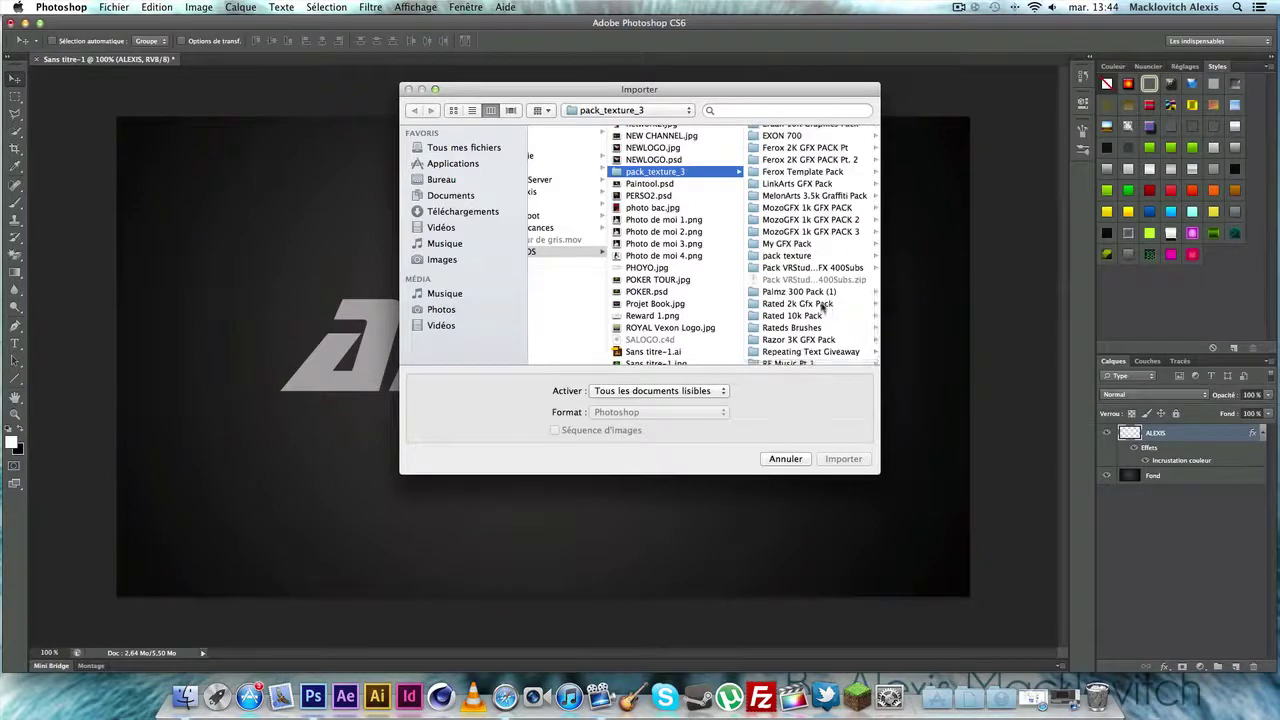
pyautogui.click(818, 270)
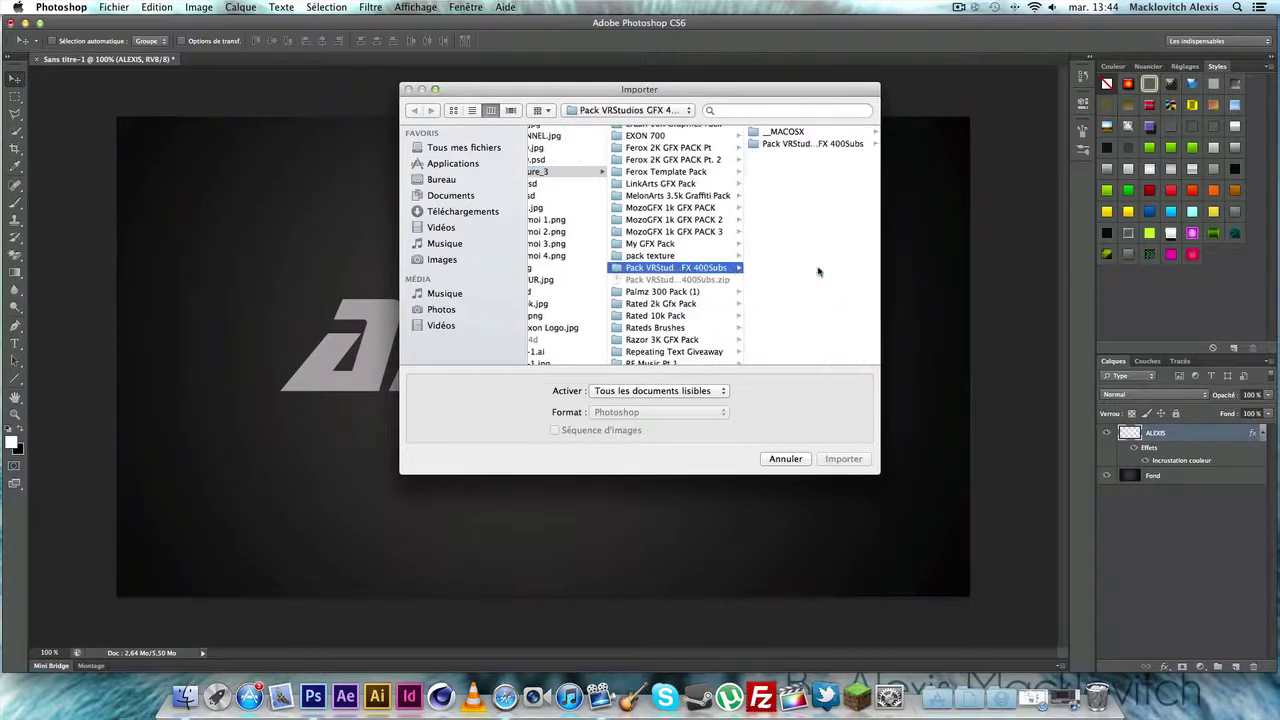
pyautogui.click(776, 144)
pyautogui.click(788, 216)
pyautogui.click(768, 134)
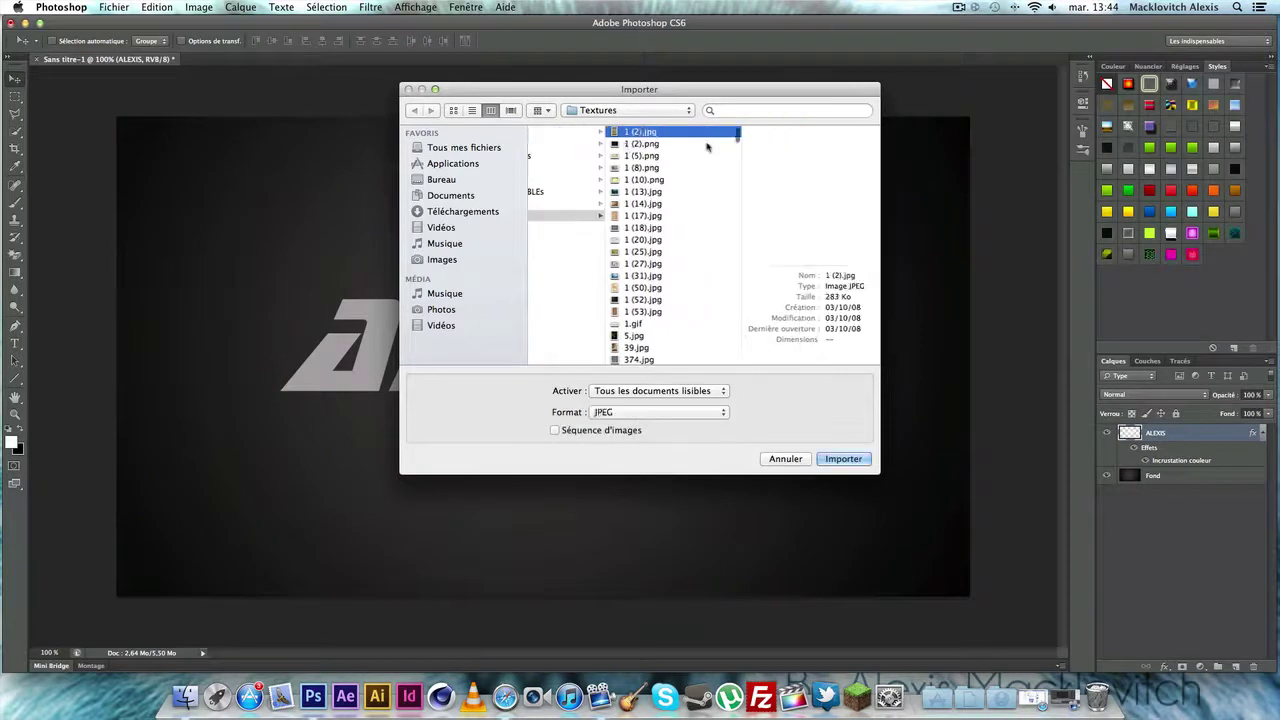
# Step: Preview the first textures in the folder and import 1 (10).png into the document
pyautogui.press('Down')
pyautogui.press('Down')
pyautogui.press('Down')
pyautogui.press('Down')
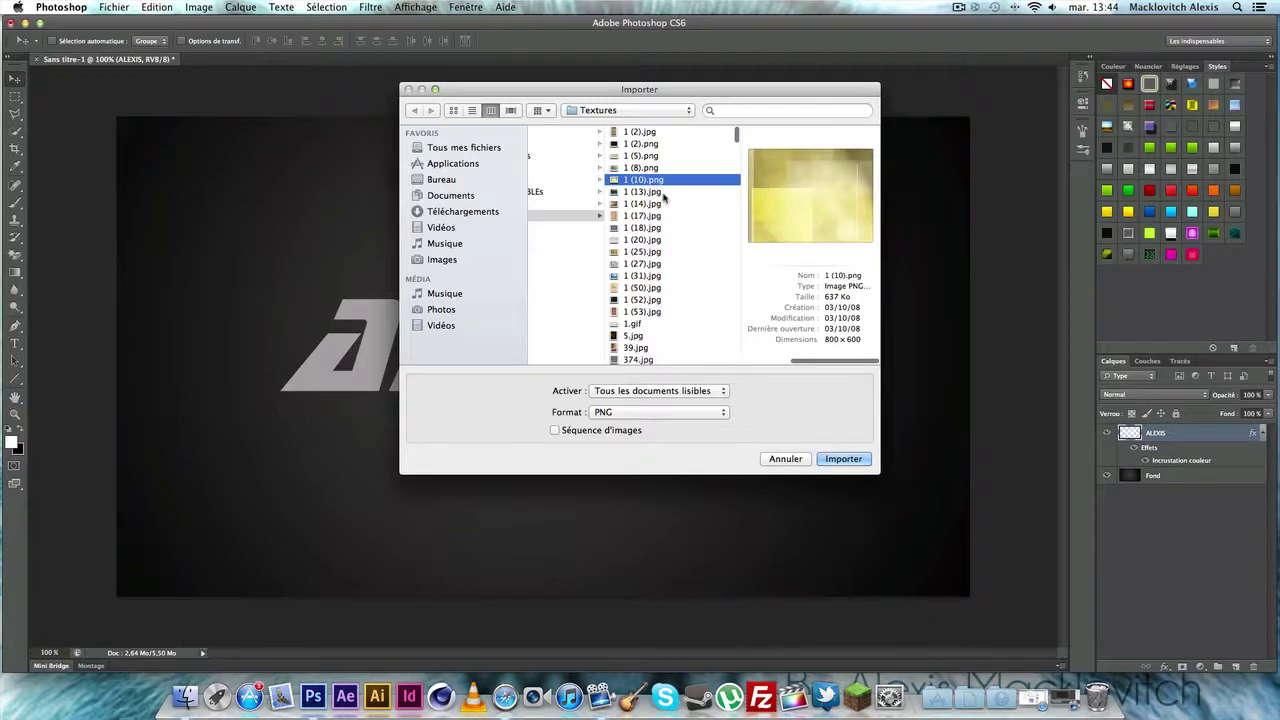
pyautogui.click(663, 193)
pyautogui.click(663, 183)
pyautogui.click(846, 462)
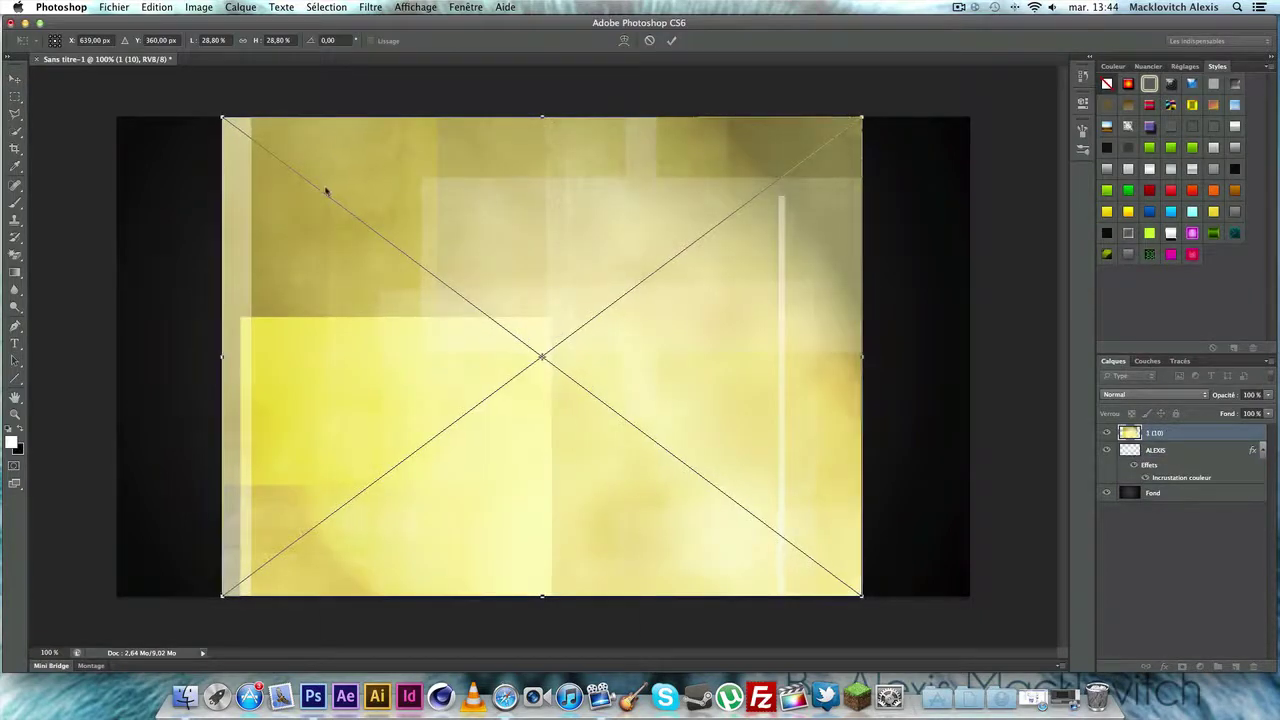
# Step: Scale the imported texture to about 13% and place it over the first half of the name
pyautogui.moveTo(326, 190); pyautogui.dragTo(323, 197)
pyautogui.moveTo(220, 124); pyautogui.dragTo(514, 243)
pyautogui.moveTo(464, 310); pyautogui.dragTo(263, 281)
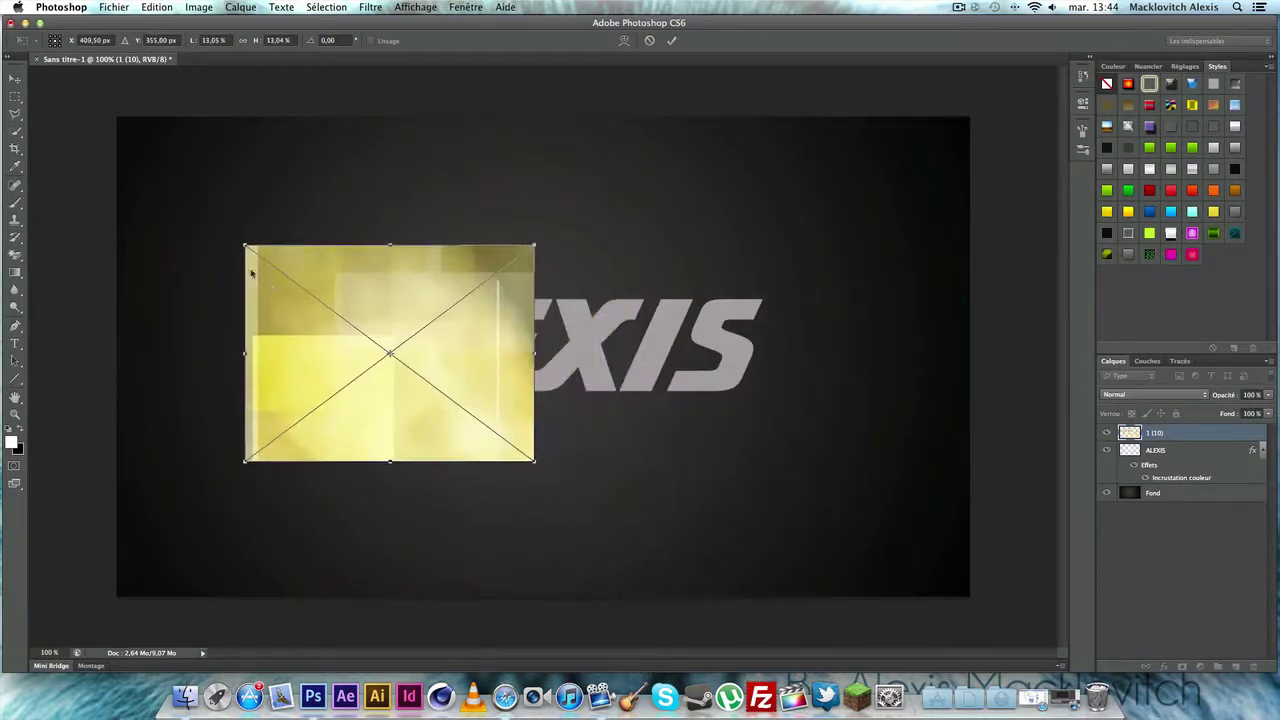
pyautogui.click(14, 78)
pyautogui.click(748, 238)
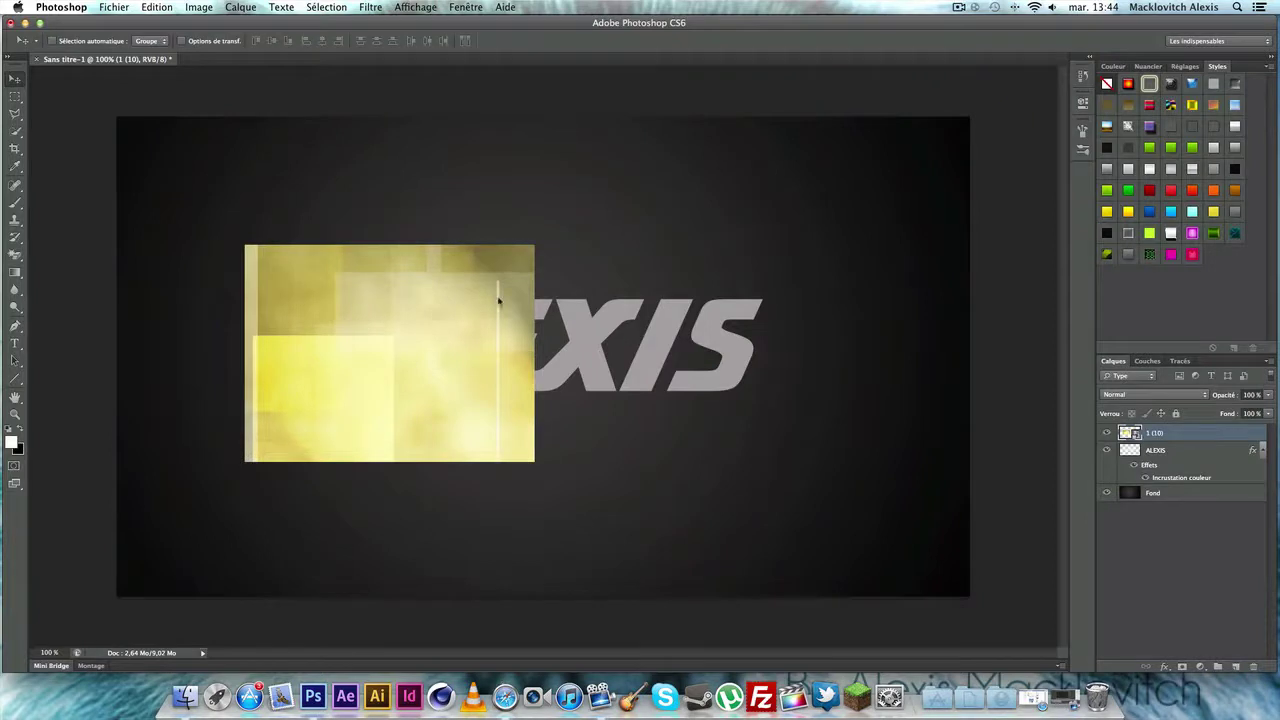
# Step: Duplicate the texture, mirror the copy horizontally and align it edge to edge with the original so both cover the name
pyautogui.moveTo(412, 357); pyautogui.dragTo(451, 357)
pyautogui.hotkey('ctrl', 't')
pyautogui.rightClick(461, 336)
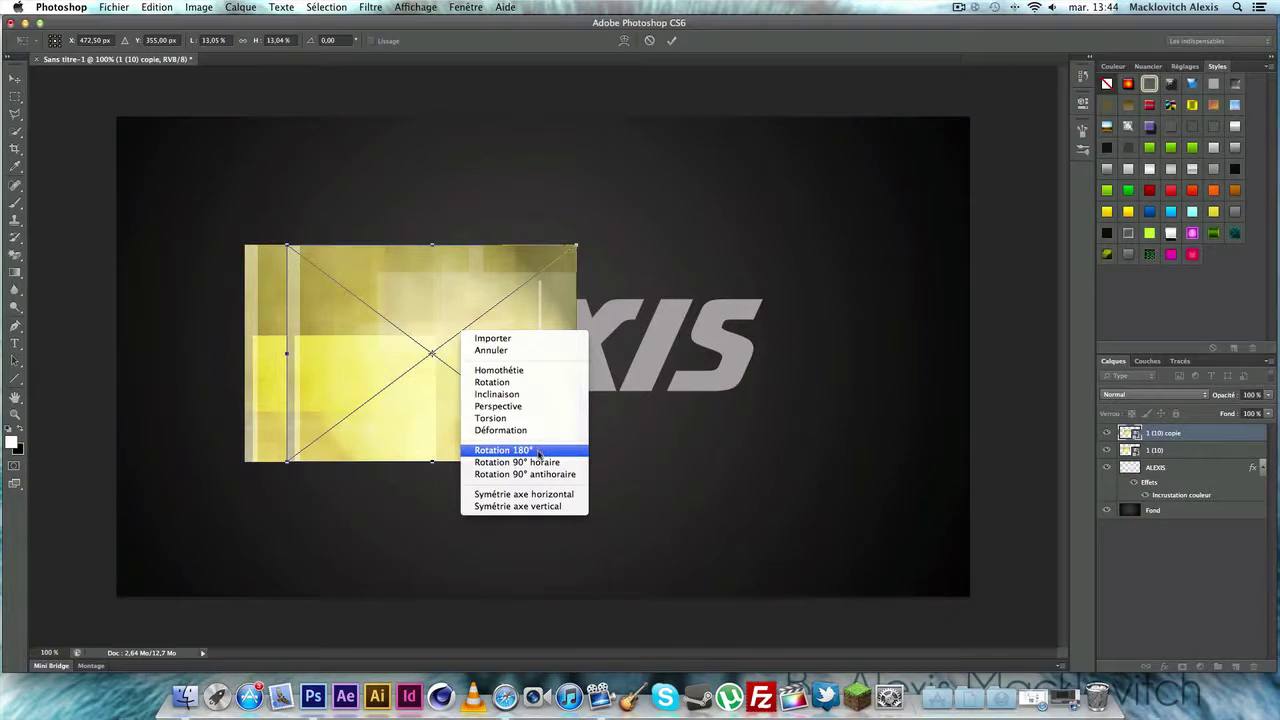
pyautogui.click(538, 495)
pyautogui.moveTo(423, 371); pyautogui.dragTo(681, 376)
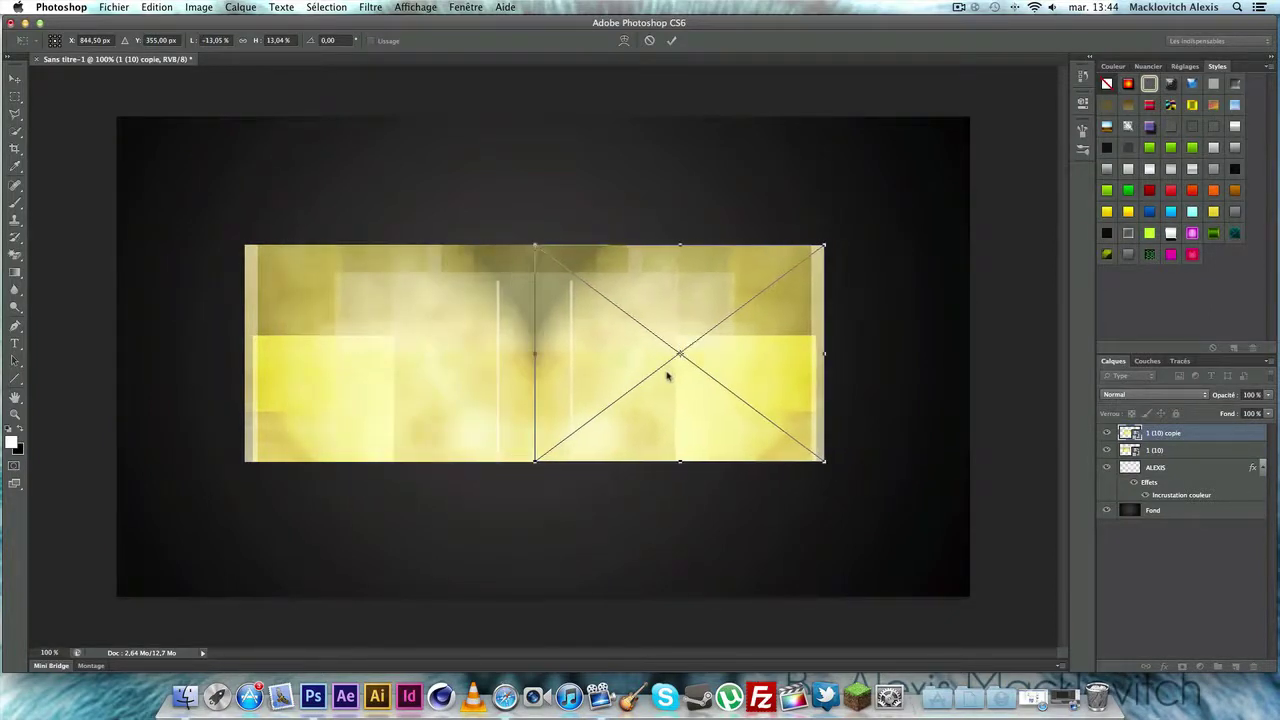
pyautogui.click(15, 78)
pyautogui.click(740, 237)
# Step: Rasterize both texture layers and set their blend mode to Incrustation
pyautogui.click(1201, 451)
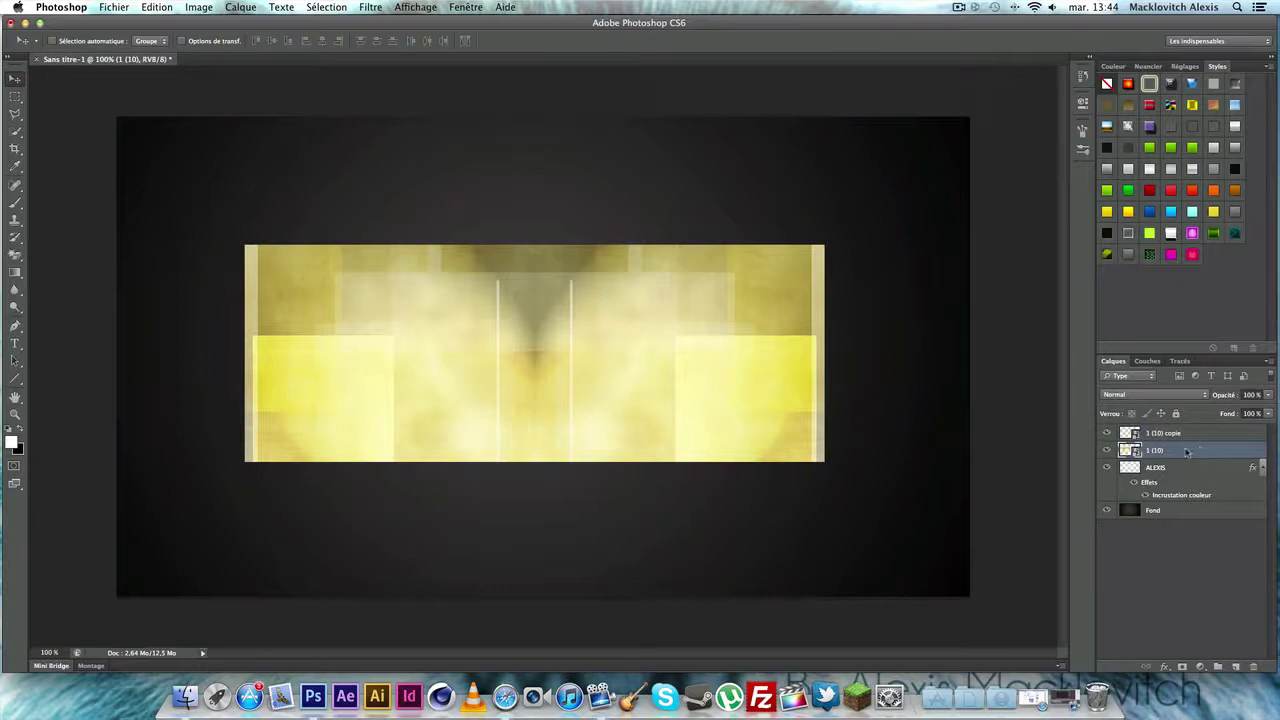
pyautogui.click(1195, 434)
pyautogui.keyDown('shift'); pyautogui.click(1188, 452); pyautogui.keyUp('shift')
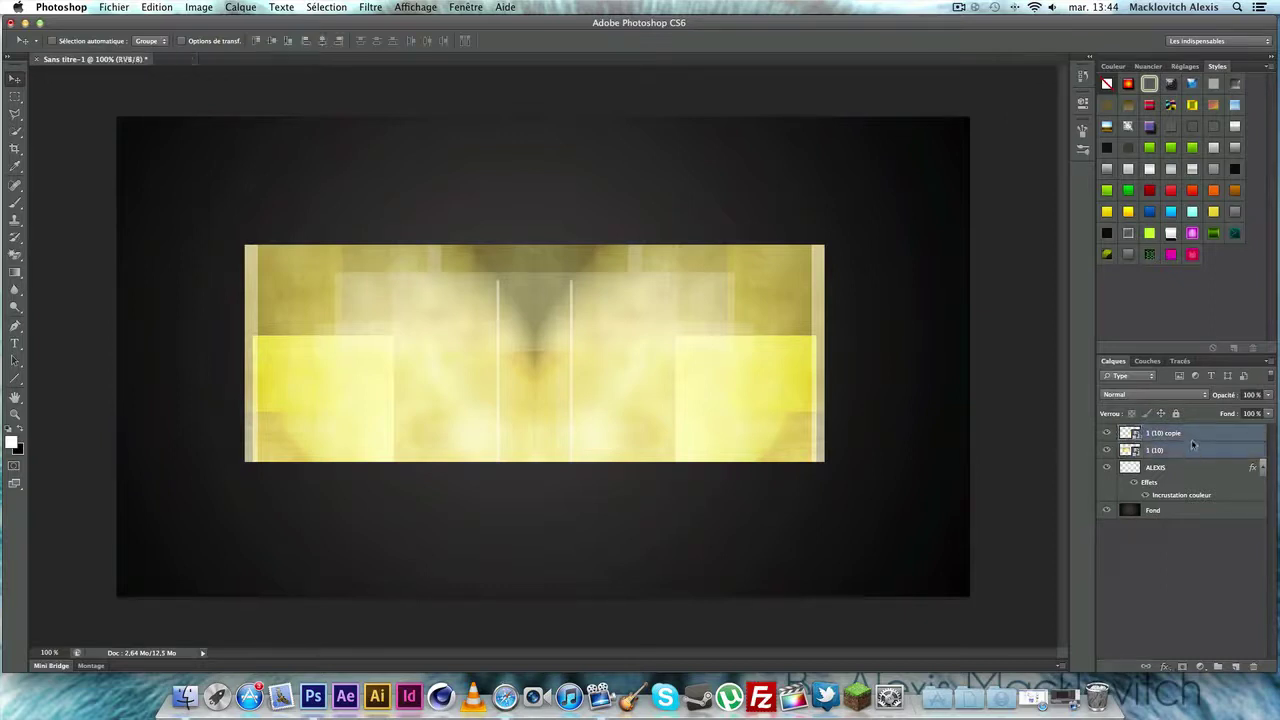
pyautogui.rightClick(1194, 442)
pyautogui.click(1140, 383)
pyautogui.click(1204, 395)
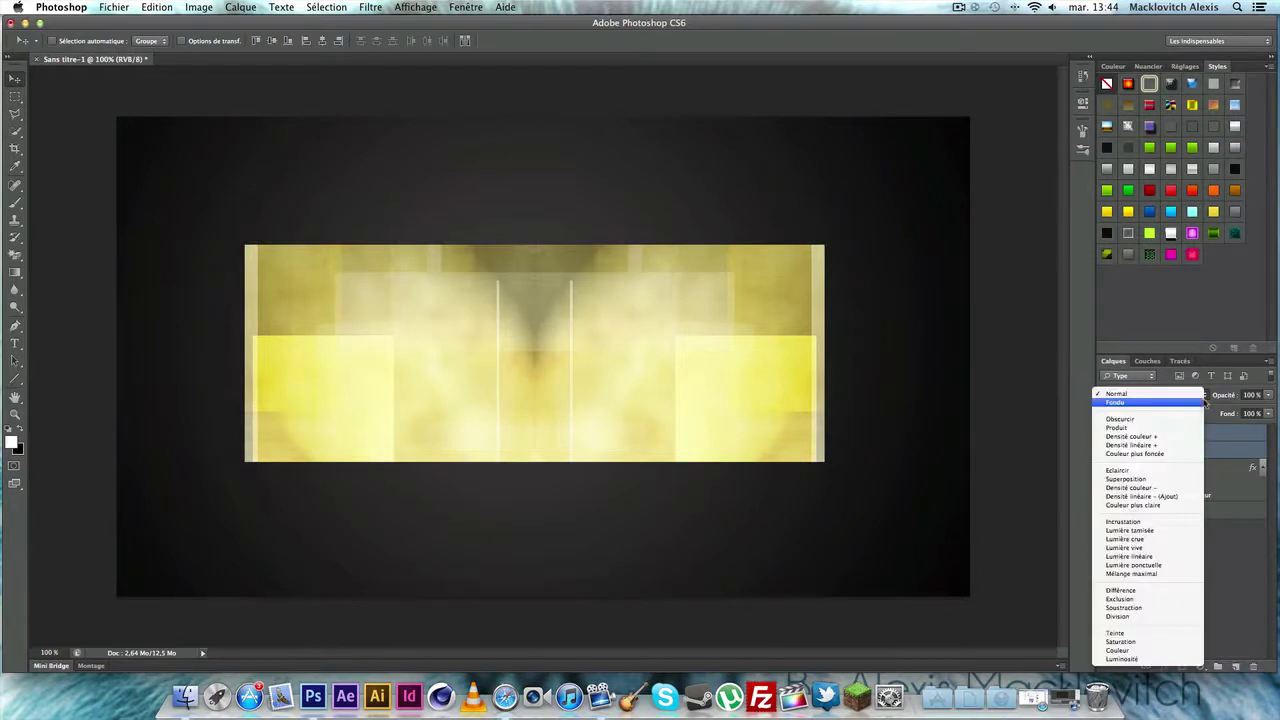
pyautogui.click(1155, 522)
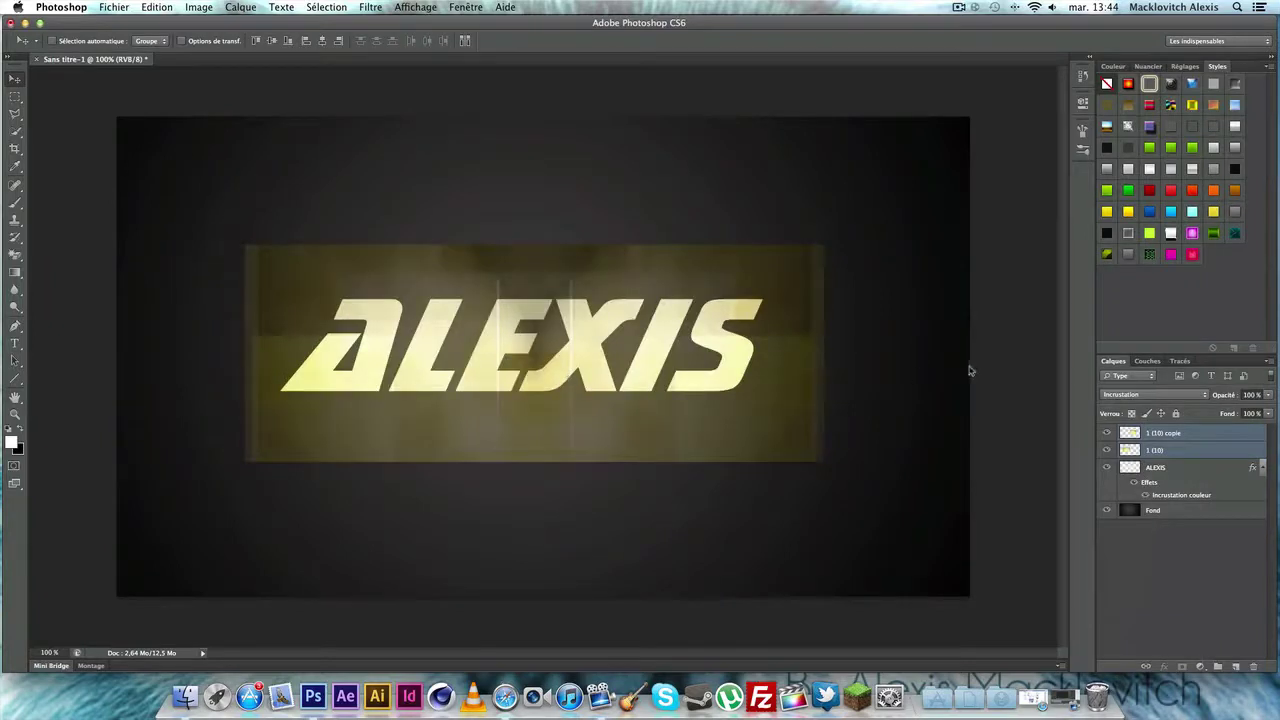
# Step: Load the name layer's outline as a selection and invert it
pyautogui.click(1160, 468)
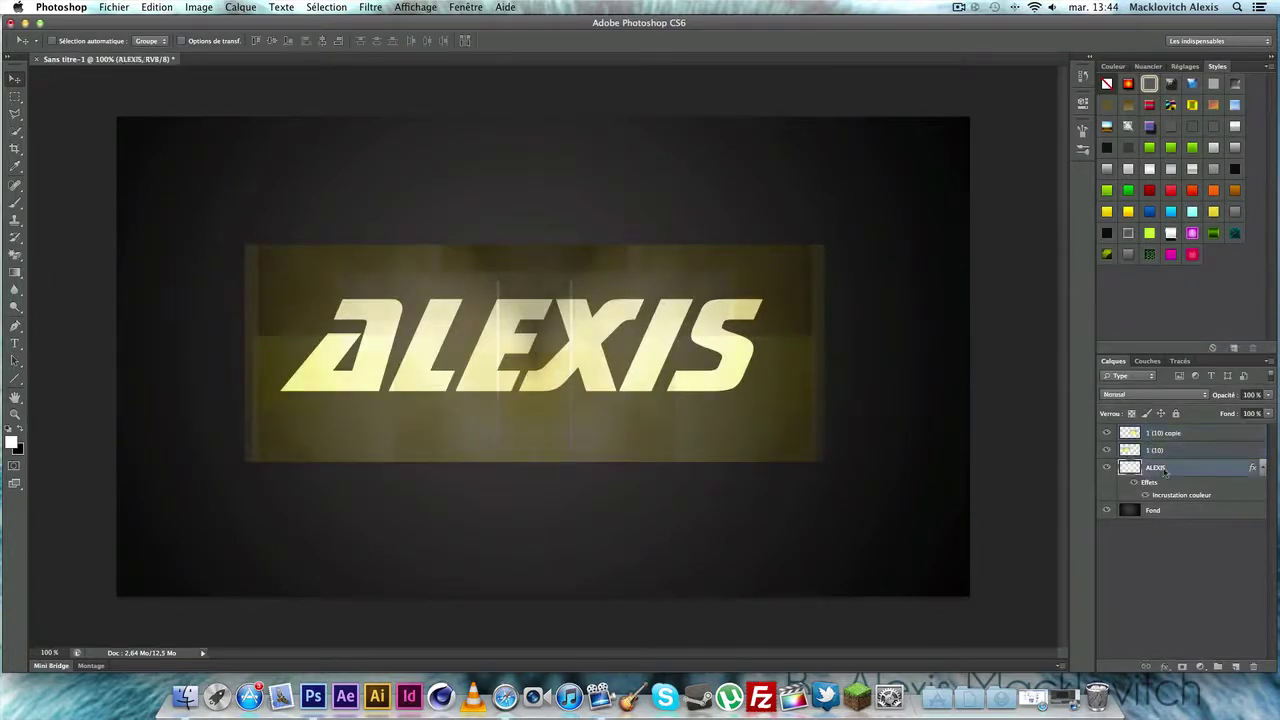
pyautogui.click(325, 8)
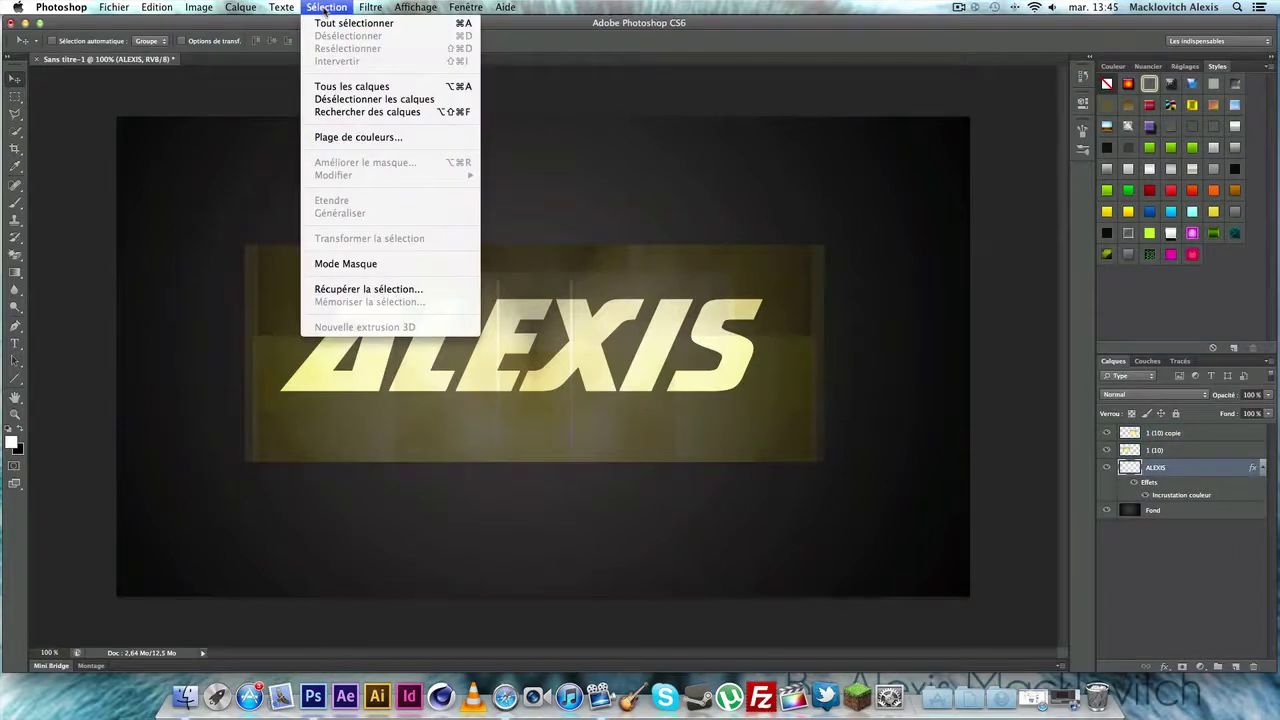
pyautogui.click(405, 290)
pyautogui.click(768, 260)
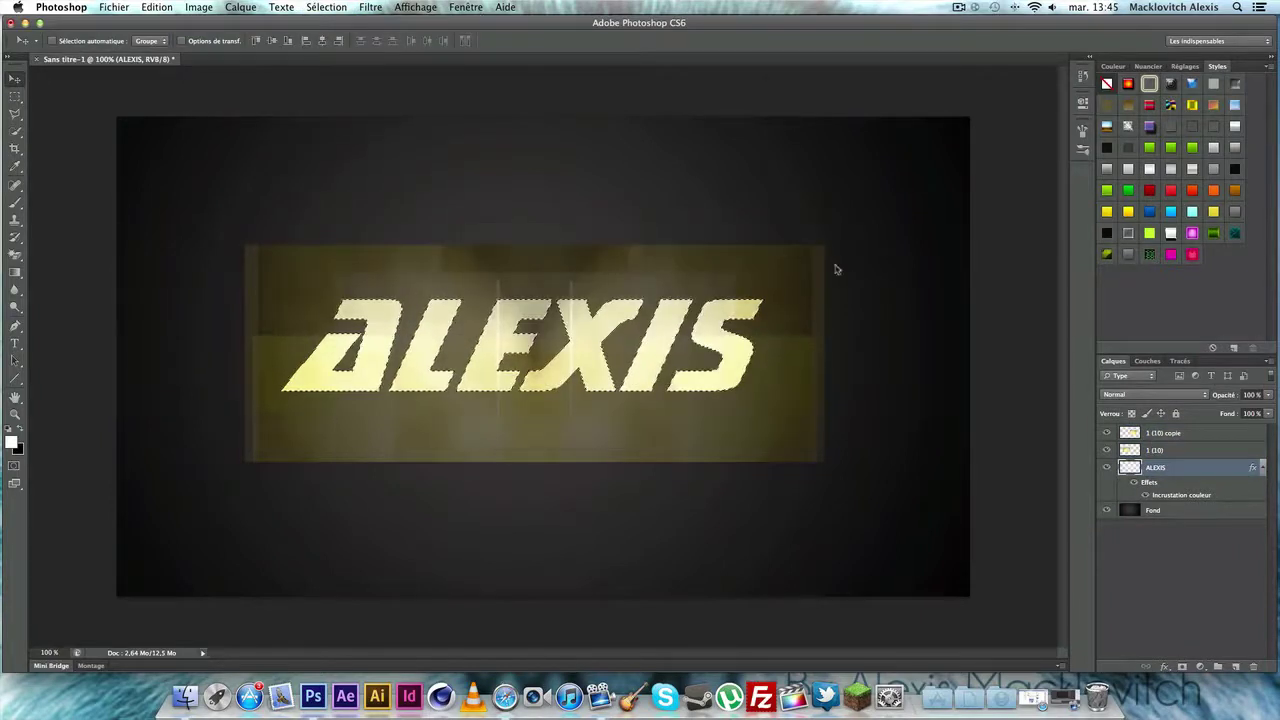
pyautogui.click(18, 114)
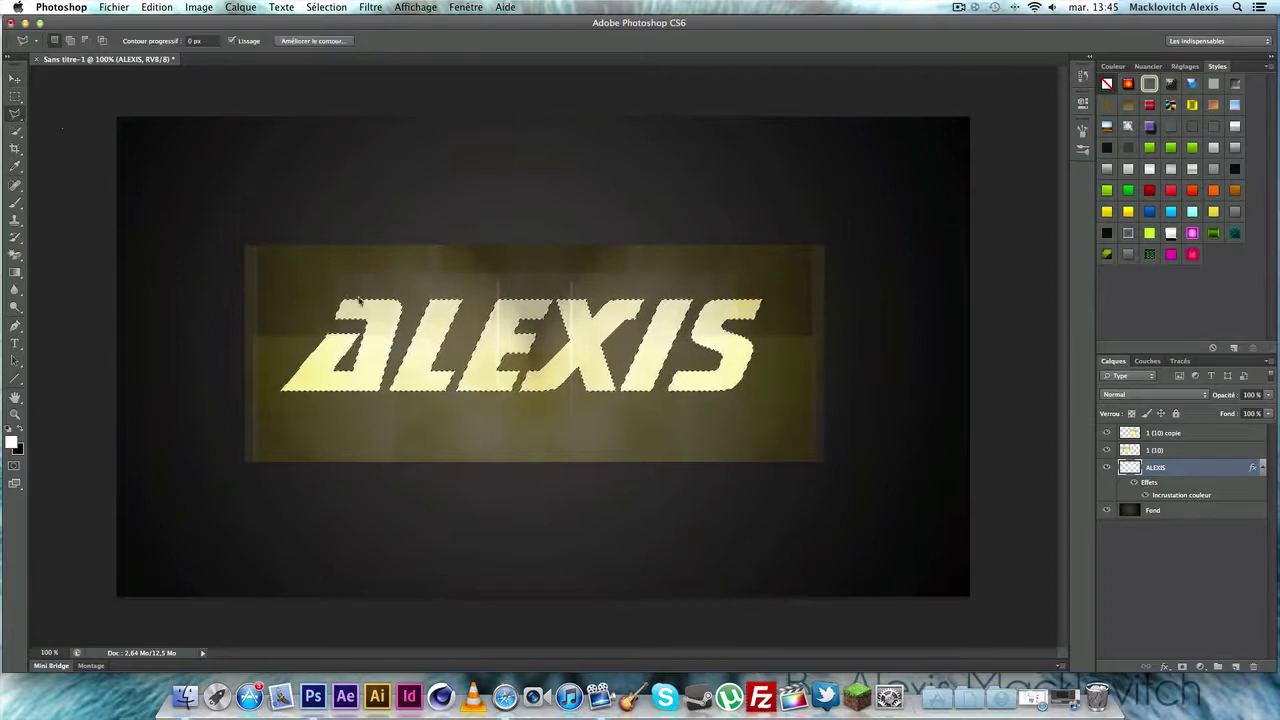
pyautogui.rightClick(390, 309)
pyautogui.click(422, 325)
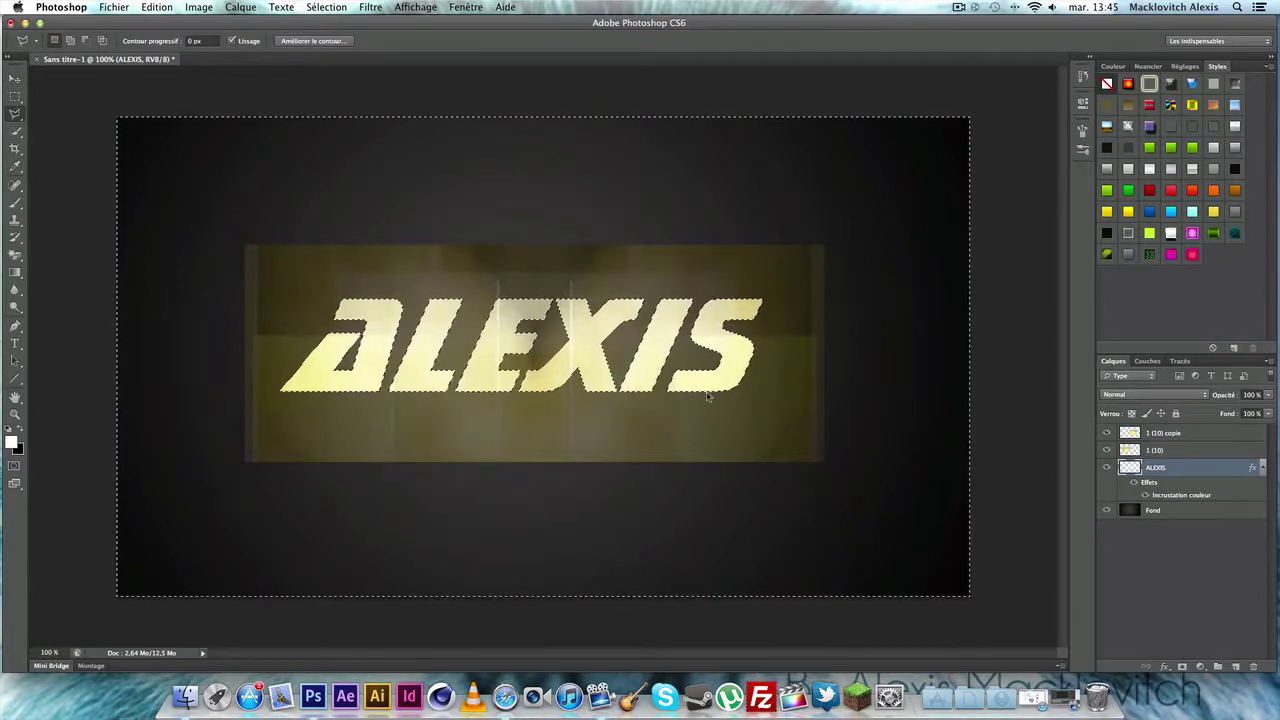
# Step: Delete the area outside the letters from both texture layers, one layer at a time, and deselect
pyautogui.click(1165, 450)
pyautogui.keyDown('shift'); pyautogui.click(1185, 435); pyautogui.keyUp('shift')
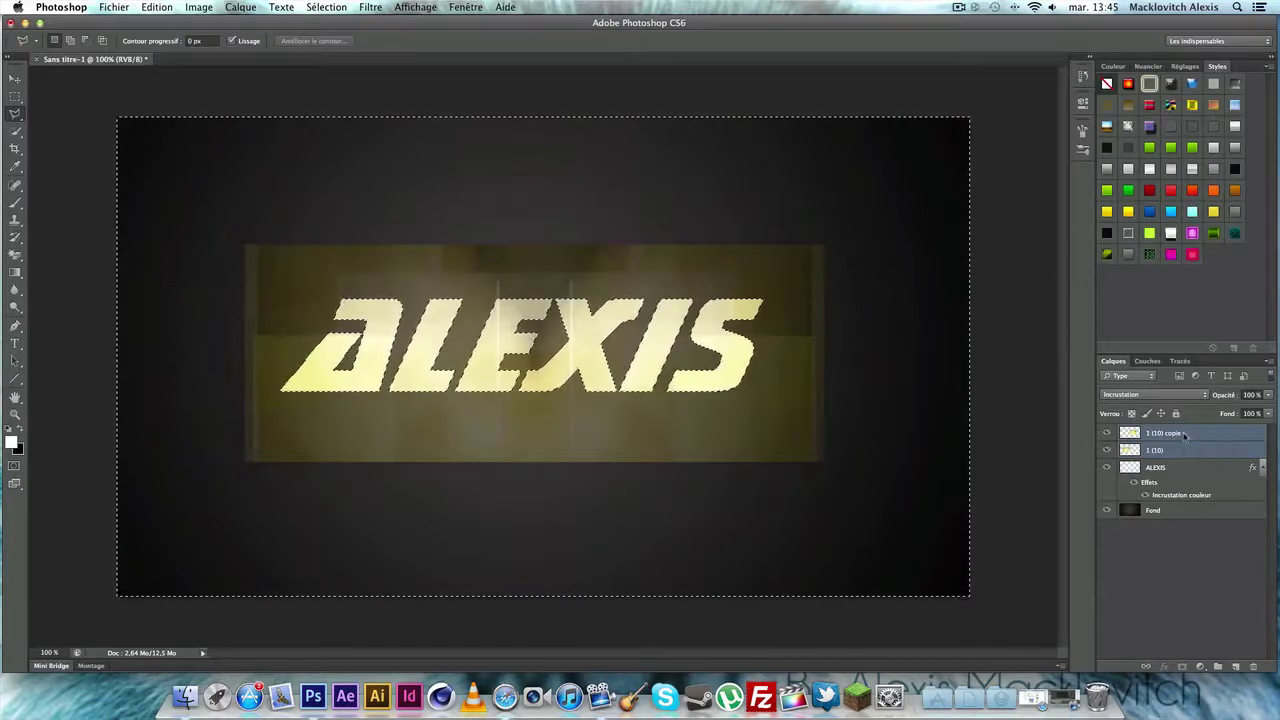
pyautogui.click(1168, 451)
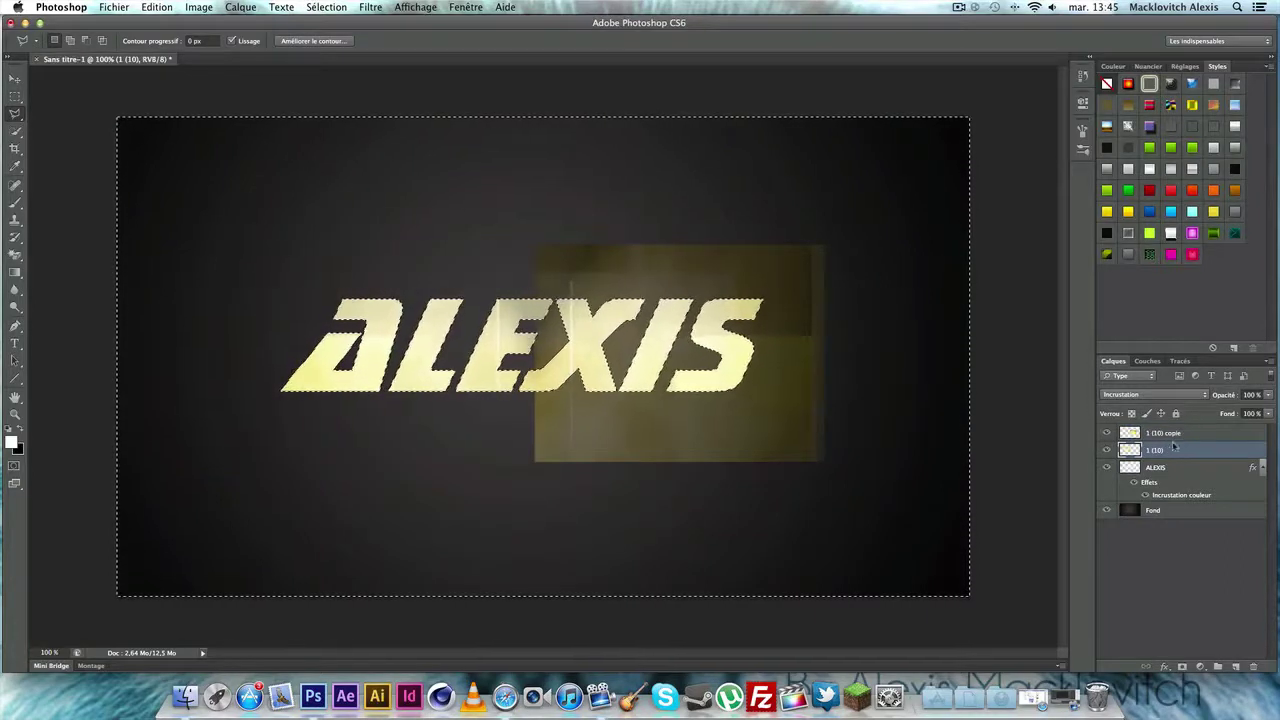
pyautogui.click(1176, 433)
pyautogui.press('super+d')
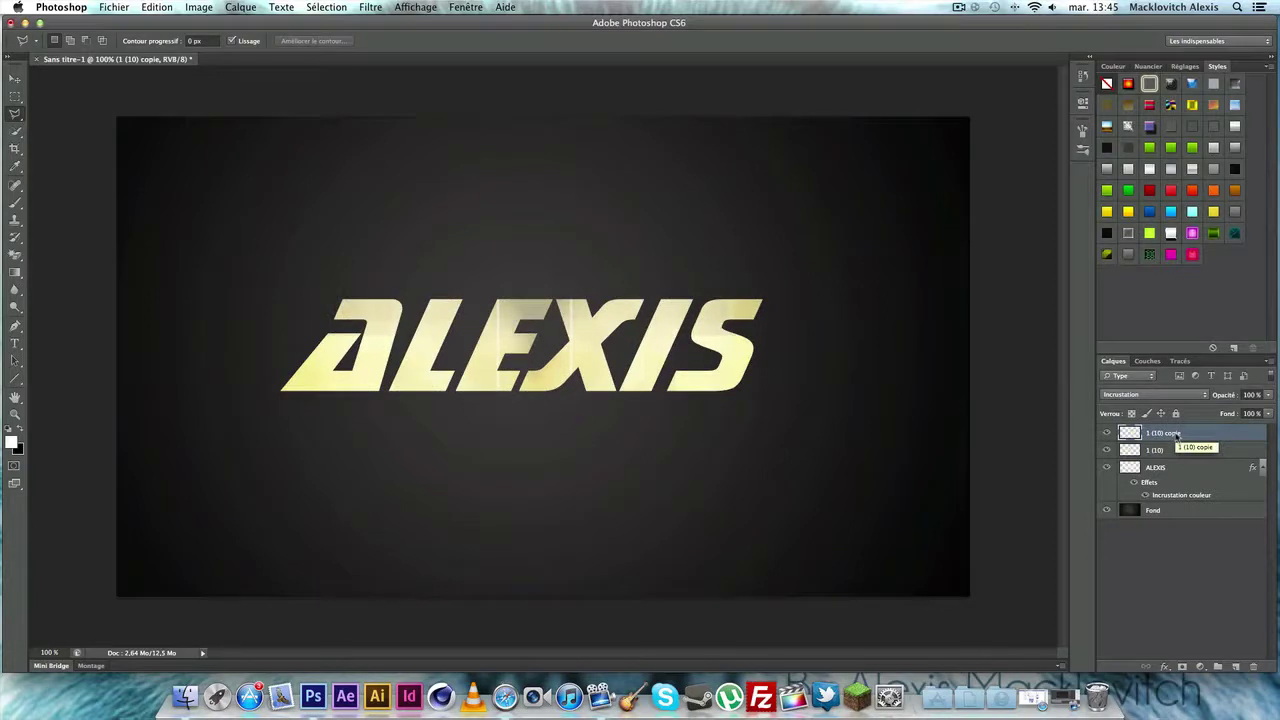
pyautogui.click(1167, 451)
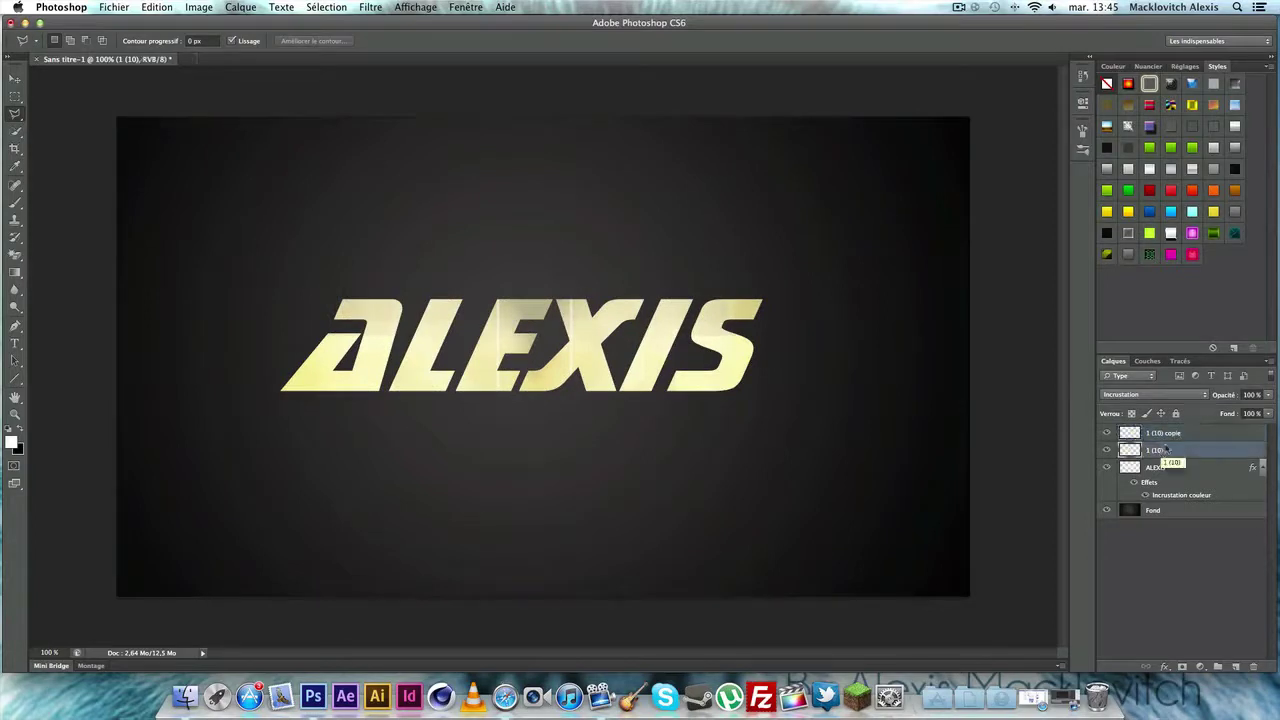
pyautogui.click(1196, 428)
pyautogui.click(1175, 470)
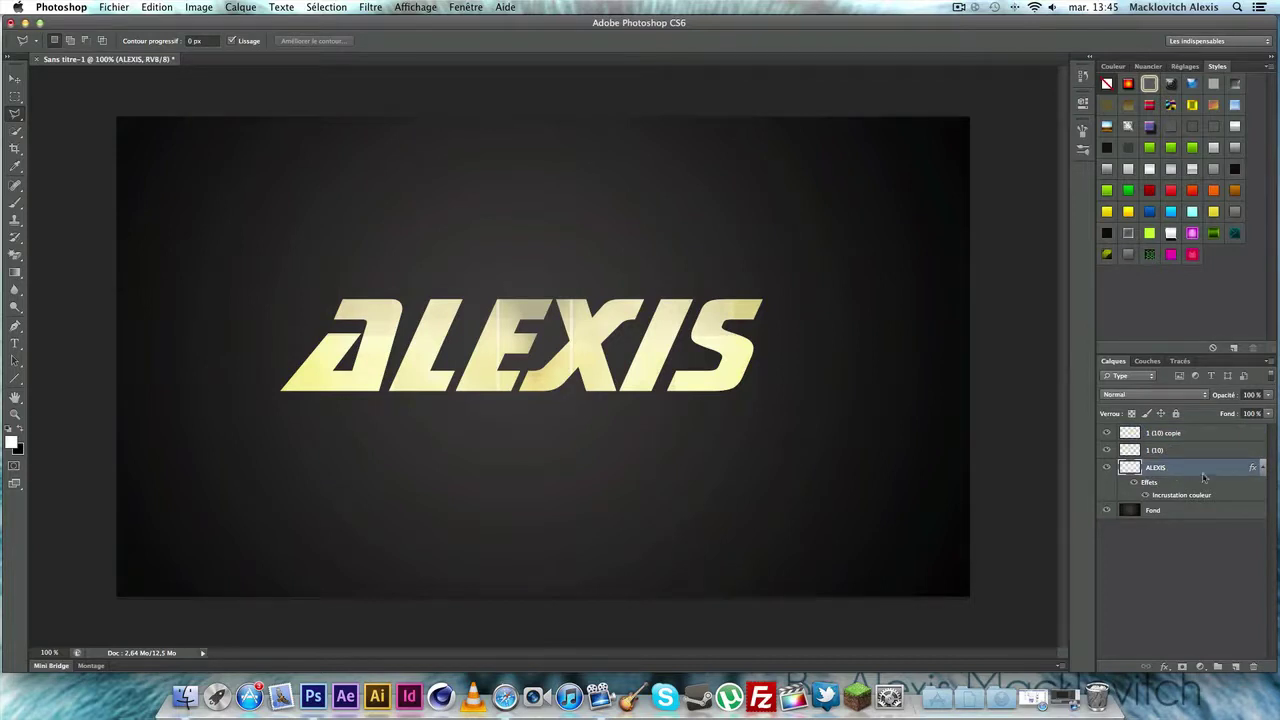
pyautogui.doubleClick(1196, 470)
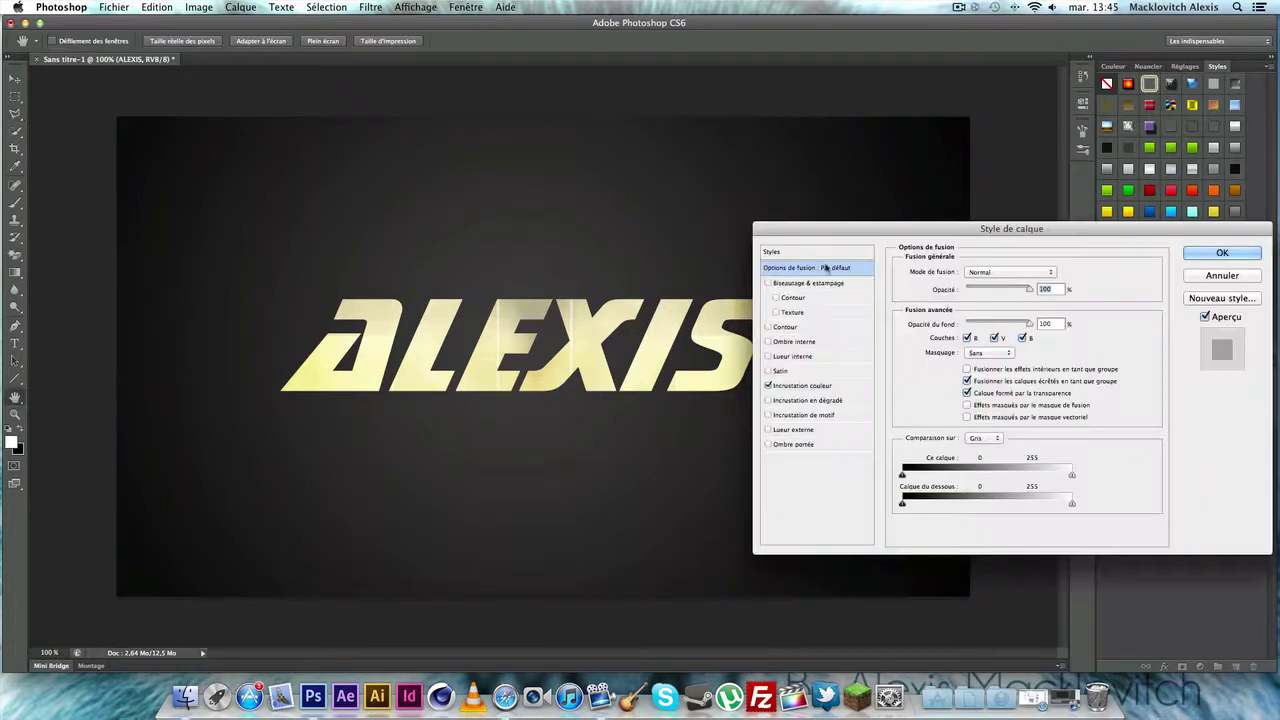
pyautogui.moveTo(818, 236); pyautogui.dragTo(828, 234)
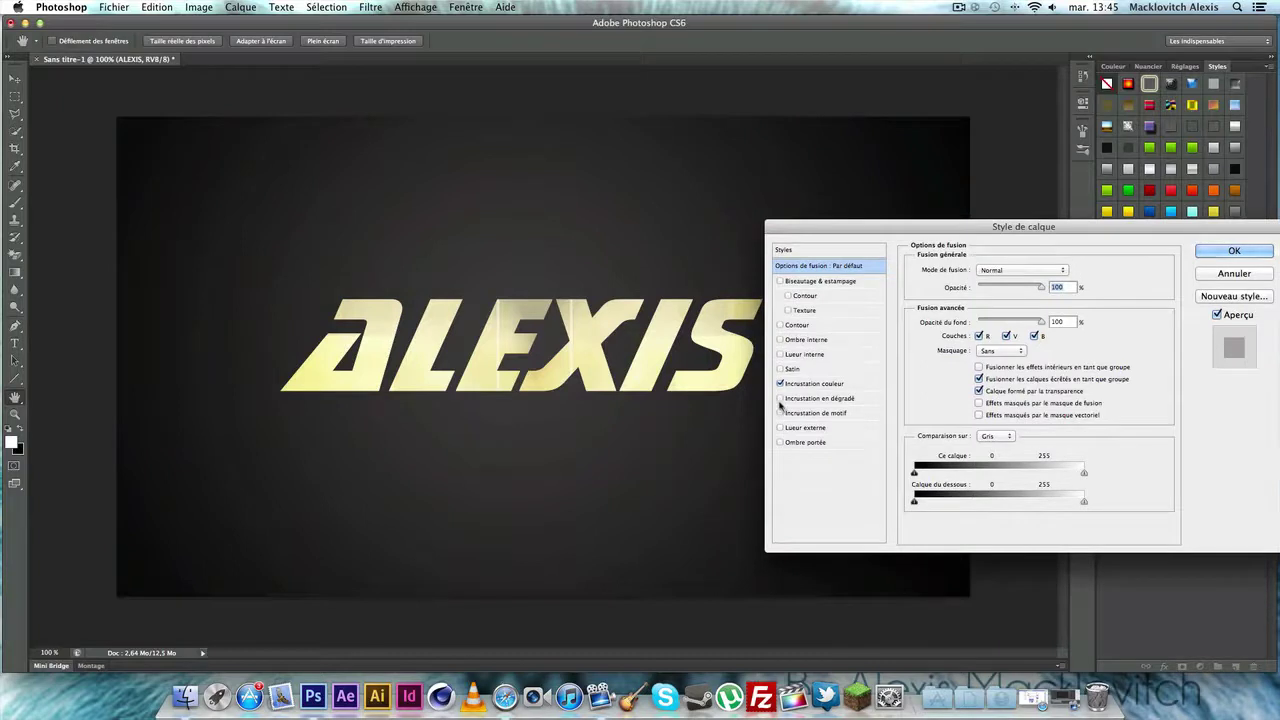
pyautogui.click(781, 399)
pyautogui.click(809, 399)
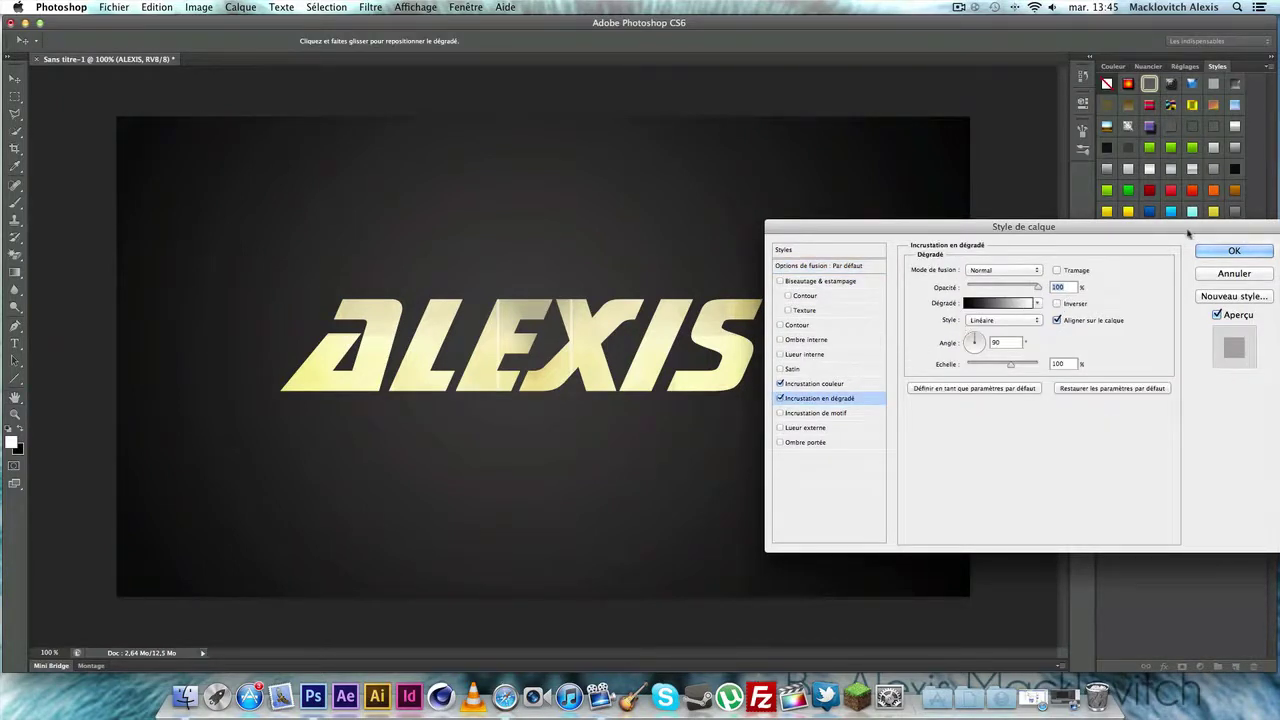
pyautogui.click(1236, 276)
# Step: Enable a gradient overlay in the name layer's style and turn off its colour overlay
pyautogui.doubleClick(1202, 468)
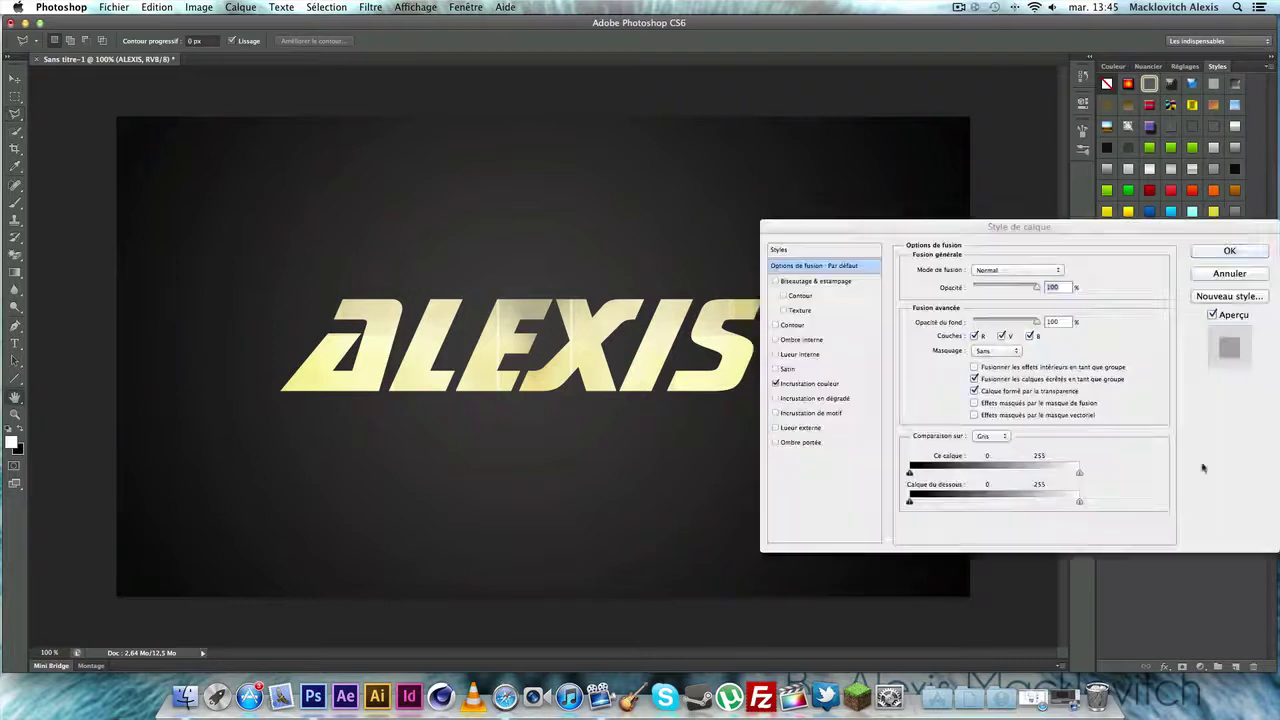
pyautogui.click(809, 400)
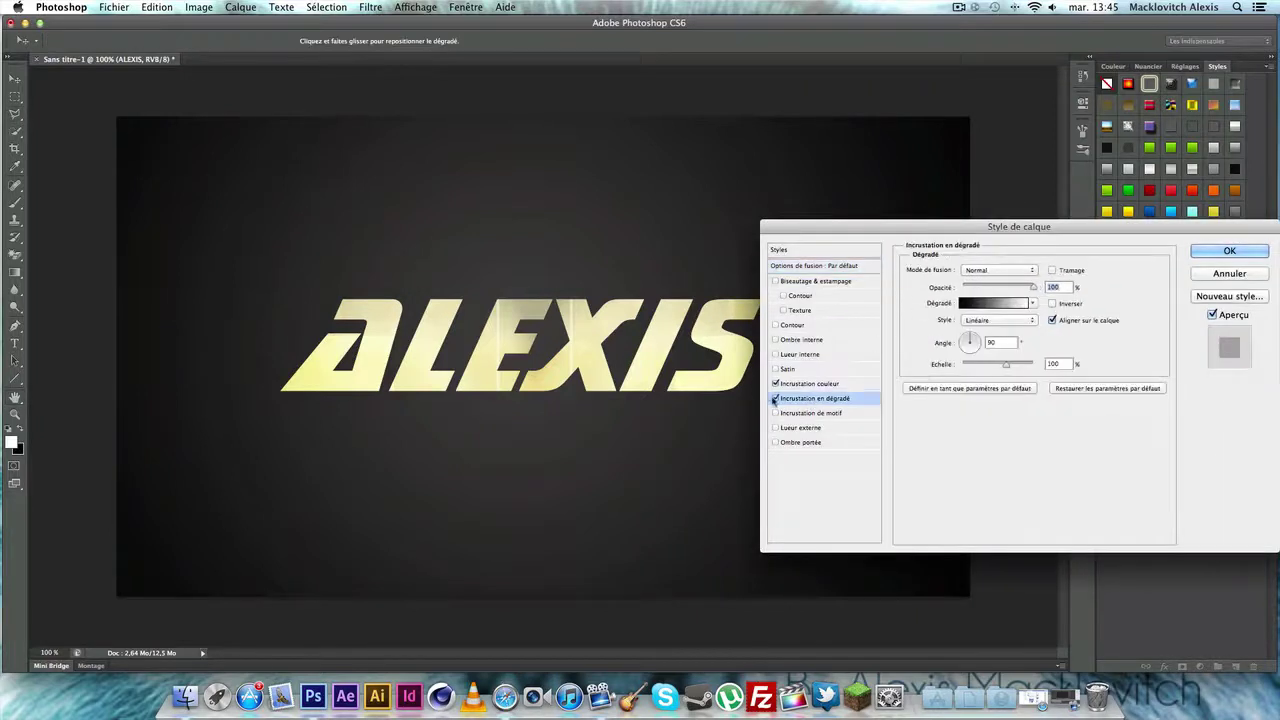
pyautogui.click(1008, 271)
pyautogui.click(1010, 271)
pyautogui.click(776, 384)
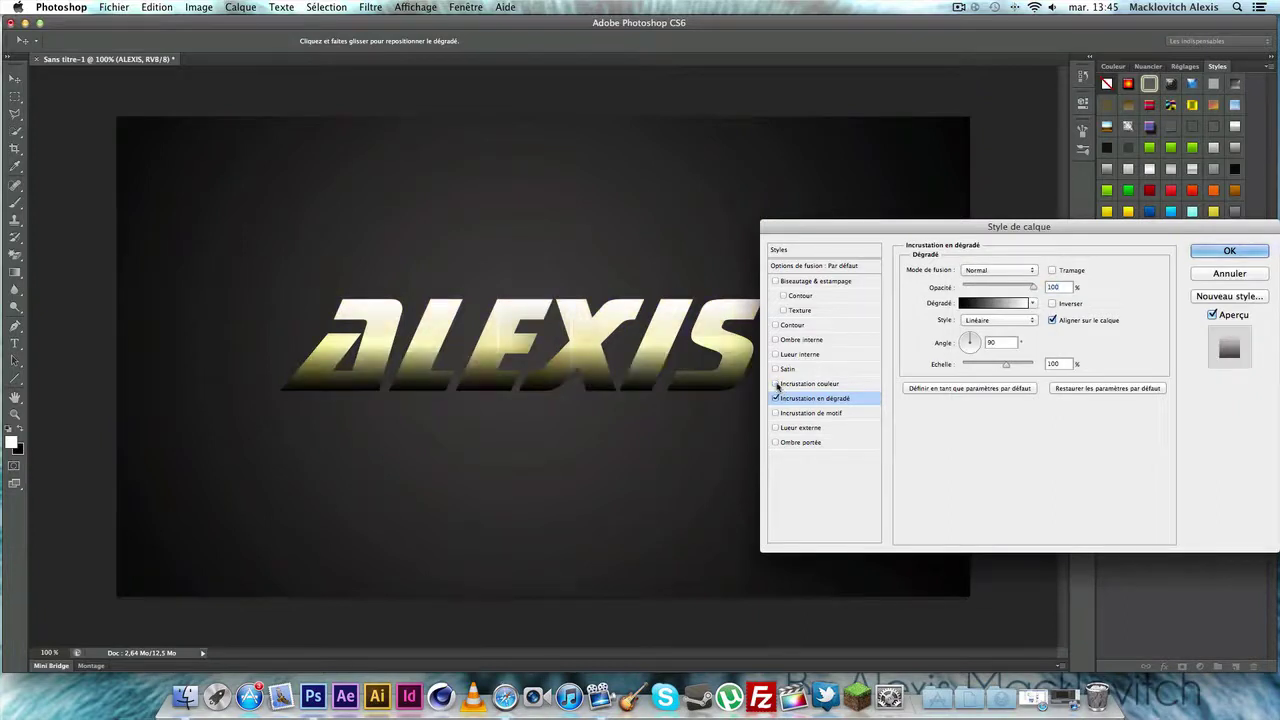
pyautogui.click(776, 384)
pyautogui.click(776, 384)
pyautogui.click(776, 384)
pyautogui.click(776, 384)
# Step: Try the Lumière tamisée and Incrustation blend modes on the gradient overlay, restore Normal, reduce its opacity to 92% and apply the style
pyautogui.click(1024, 276)
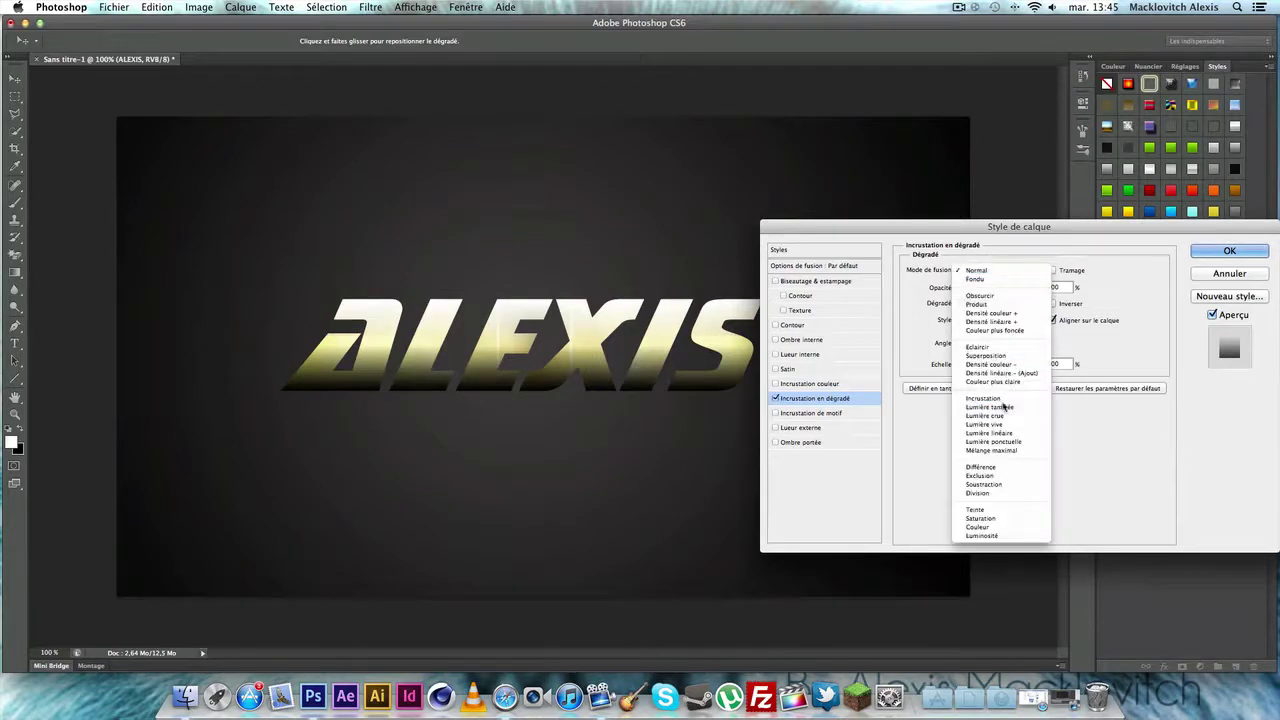
pyautogui.click(985, 407)
pyautogui.click(1006, 268)
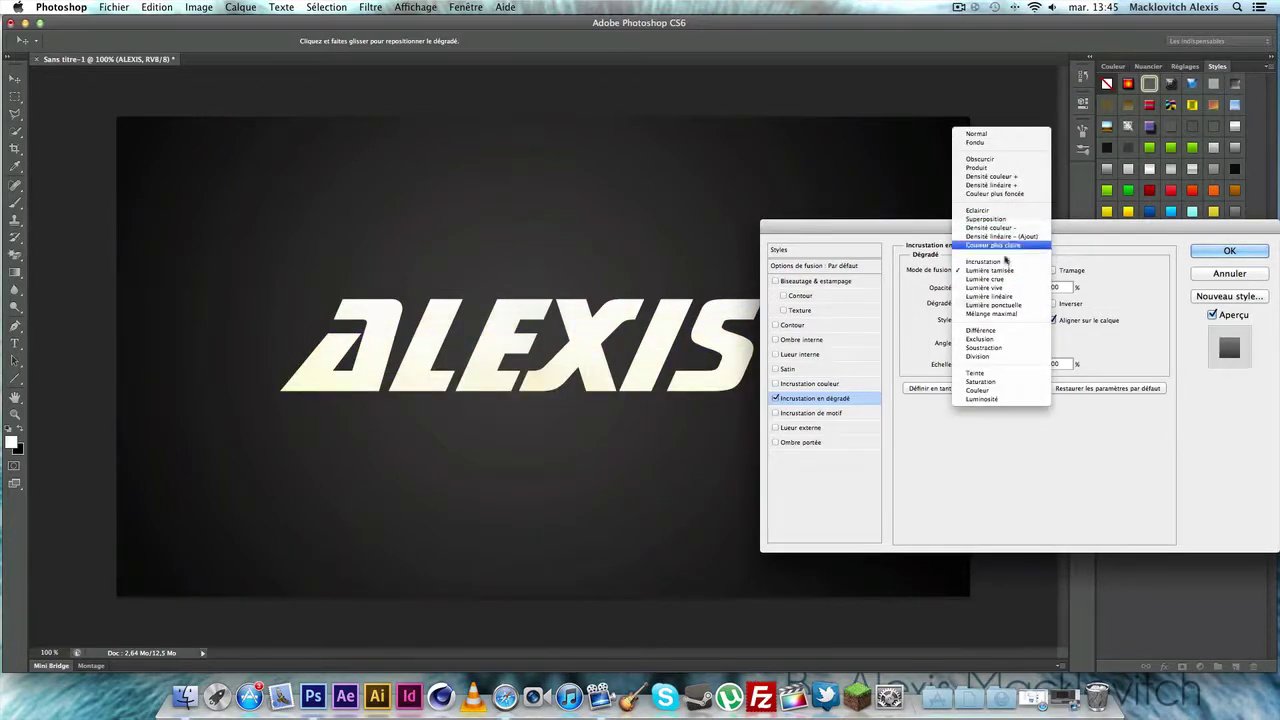
pyautogui.click(1005, 262)
pyautogui.click(1006, 268)
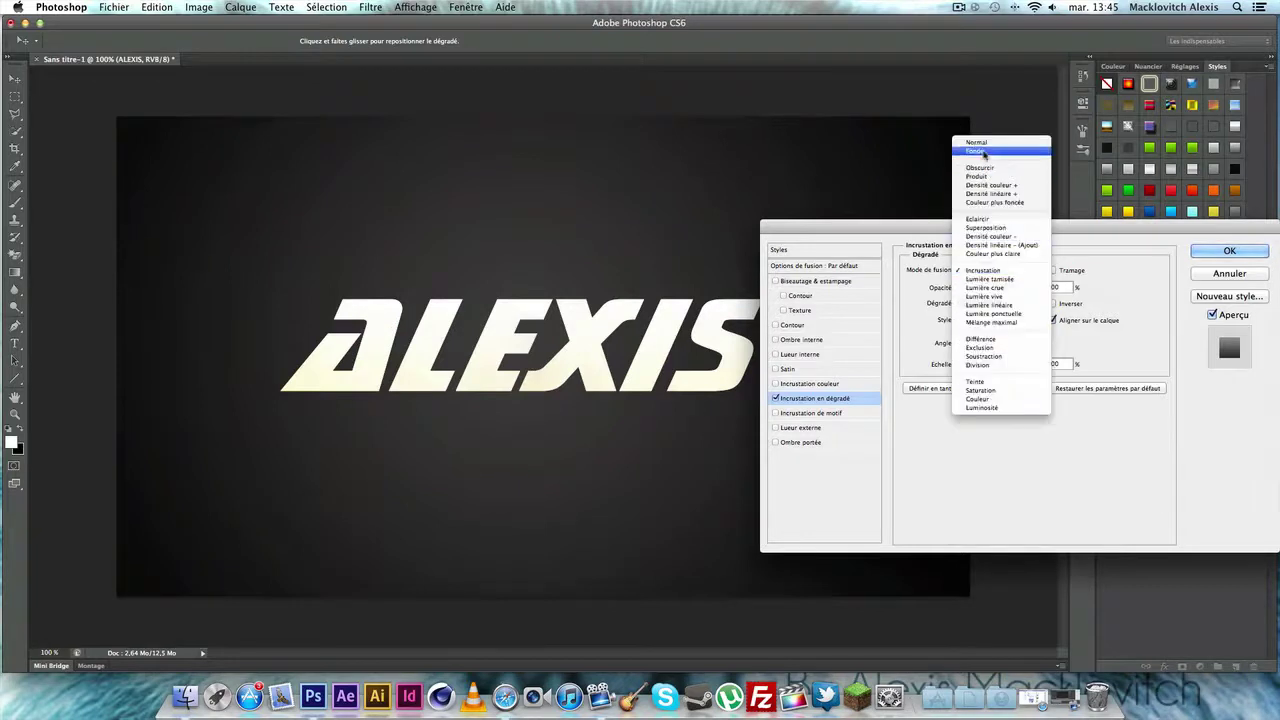
pyautogui.click(984, 150)
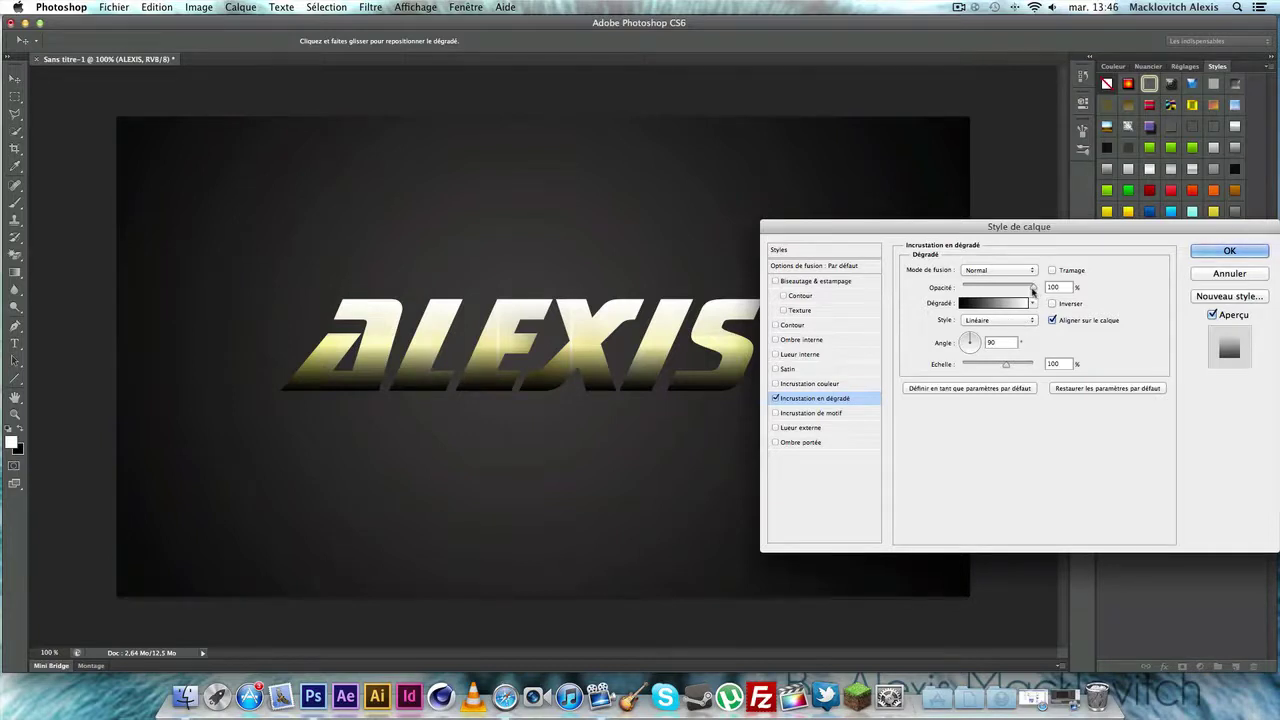
pyautogui.moveTo(1033, 287)
pyautogui.mouseDown()
pyautogui.moveTo(1019, 290)
pyautogui.moveTo(1030, 292)
pyautogui.mouseUp()
pyautogui.click(1245, 255)
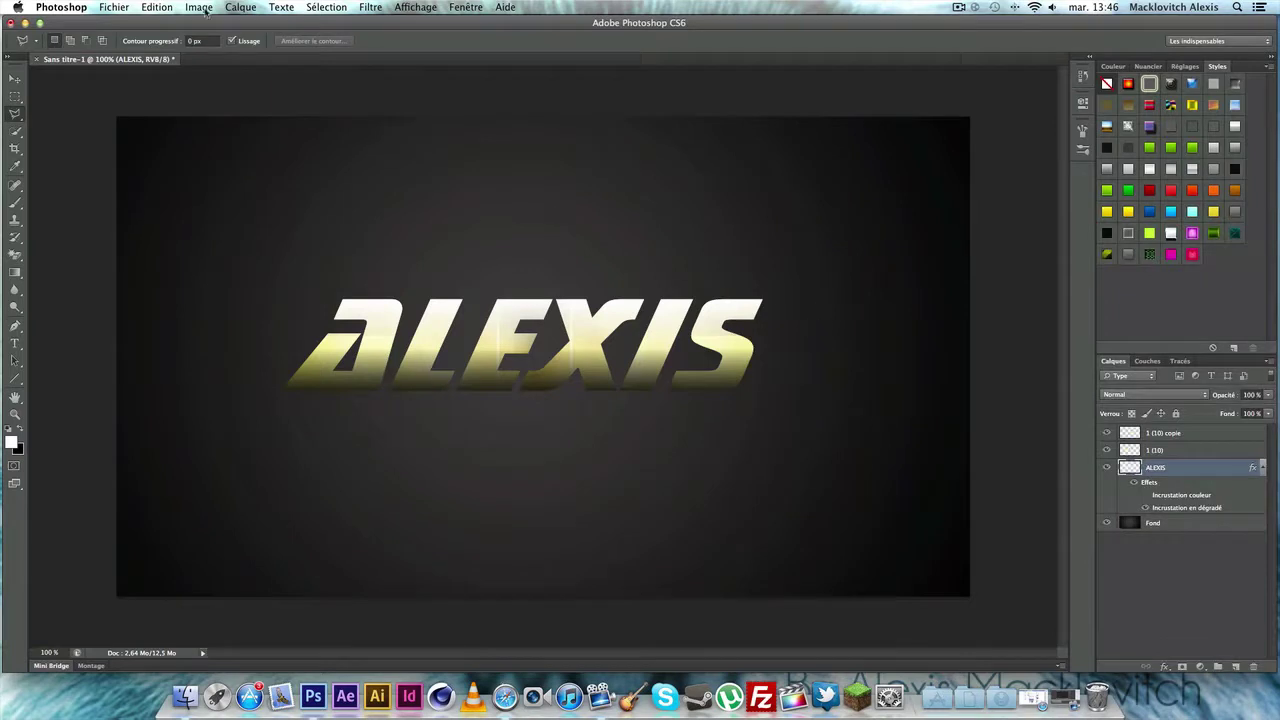
# Step: Place the Black Background Collapsar image from the Textures folder into the document
pyautogui.click(114, 7)
pyautogui.click(210, 224)
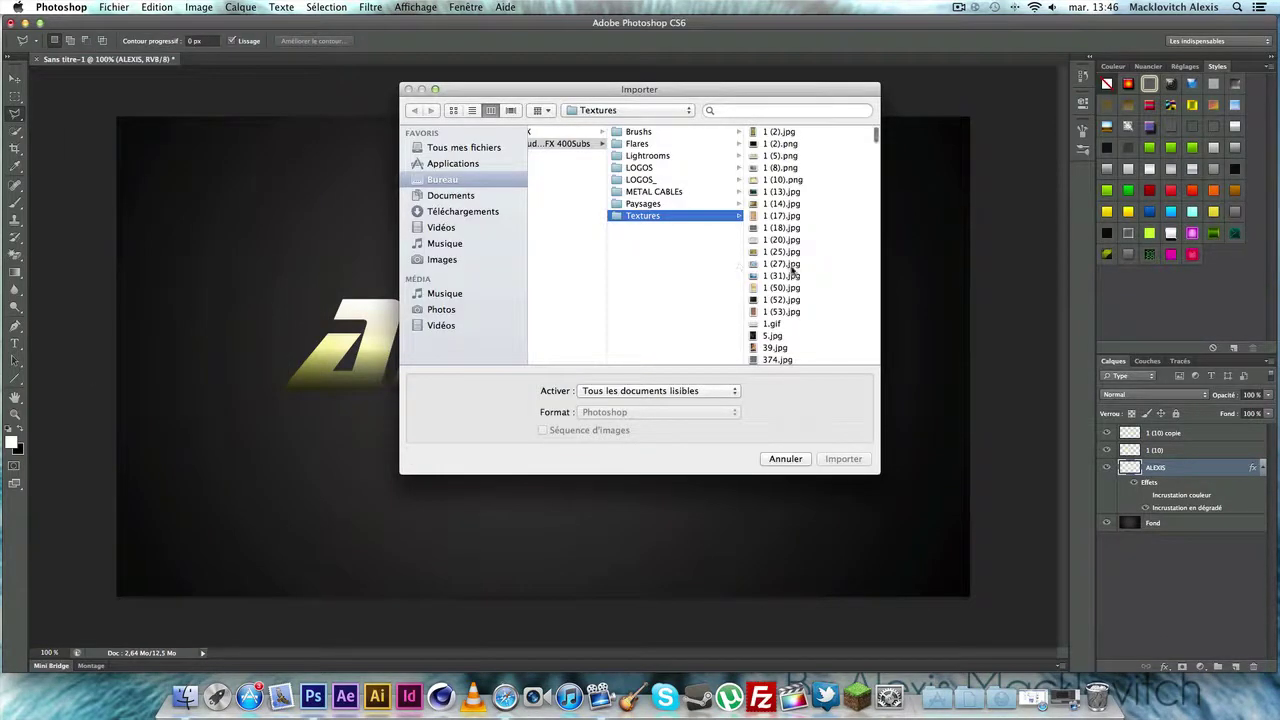
pyautogui.scroll(-5, 785, 210)
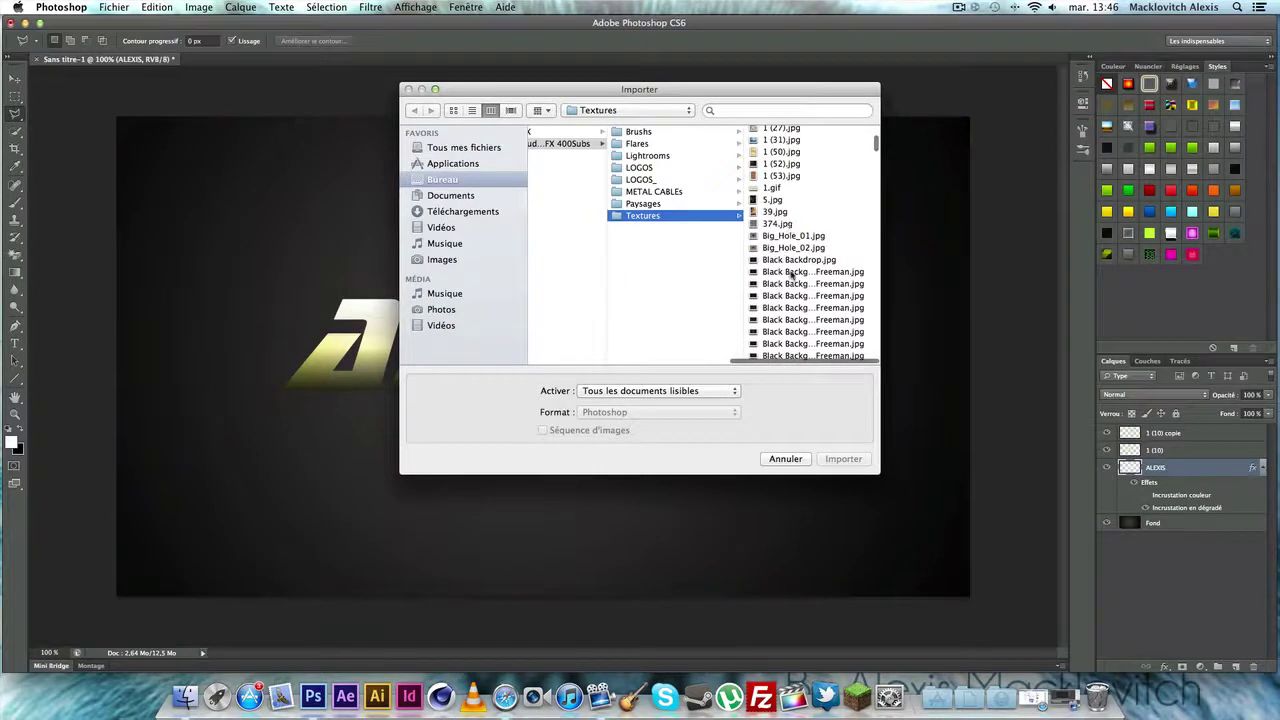
pyautogui.click(791, 272)
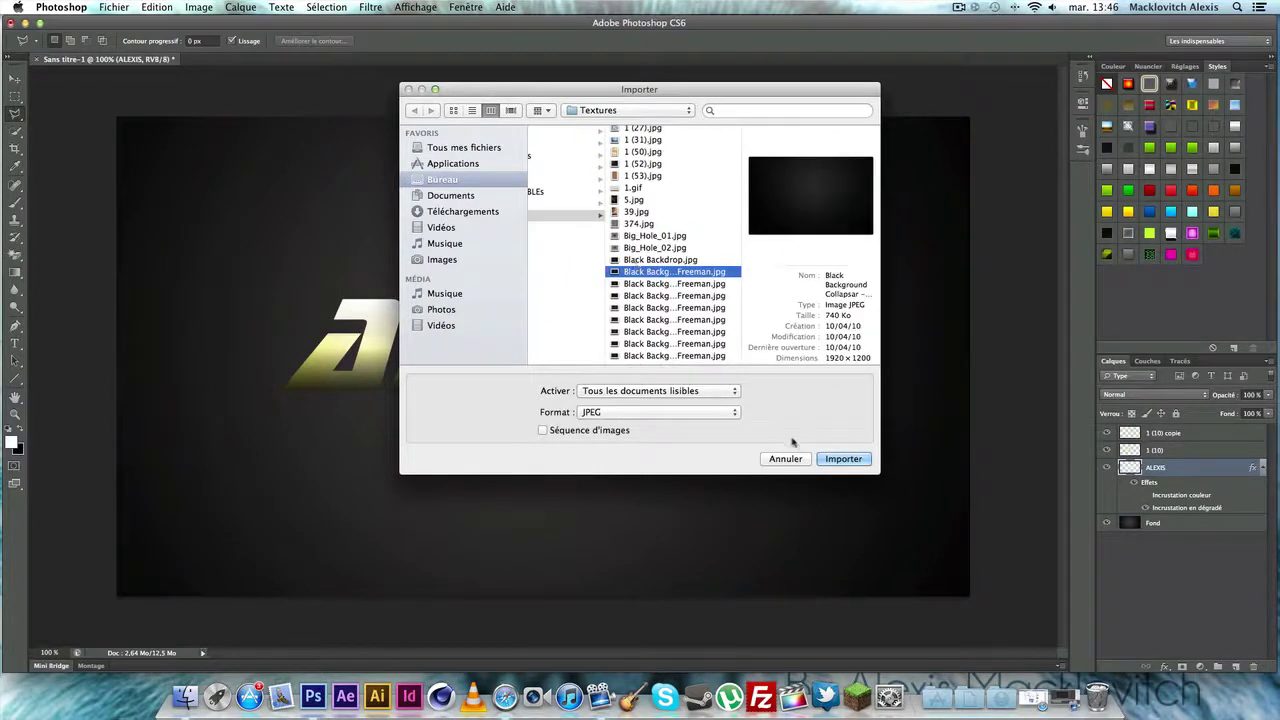
pyautogui.press('Return')
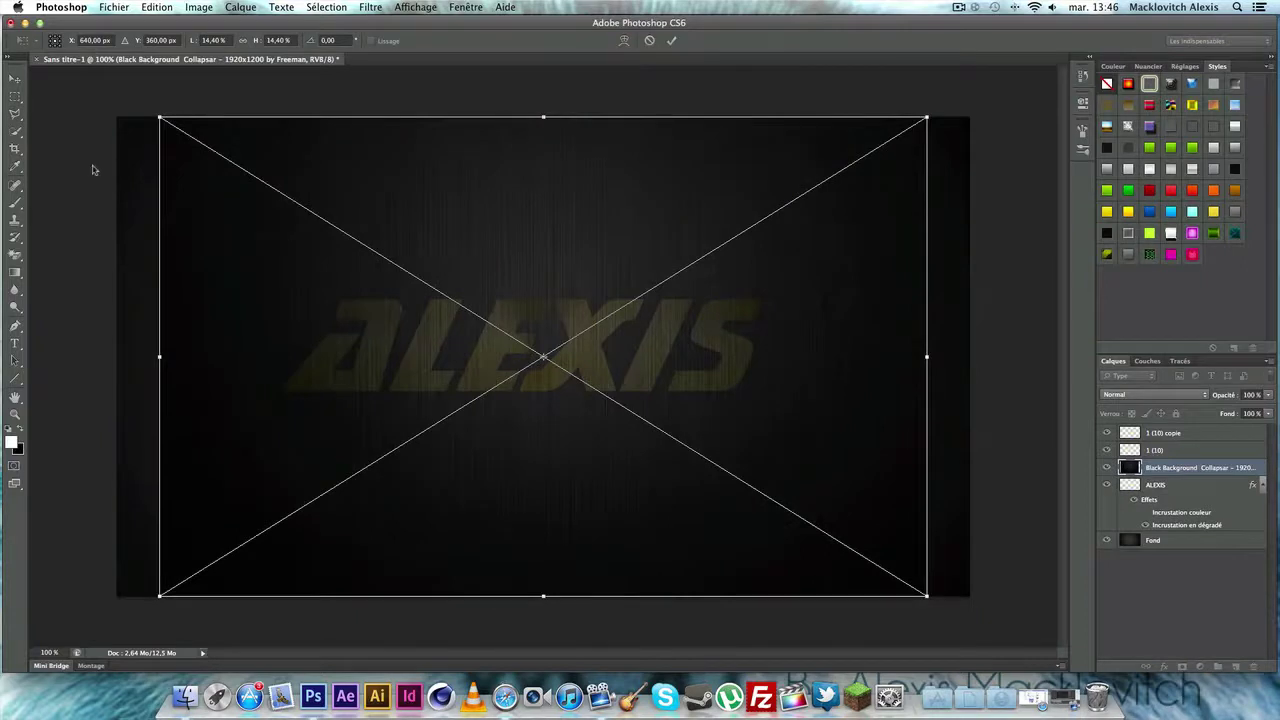
pyautogui.moveTo(320, 246); pyautogui.dragTo(321, 253)
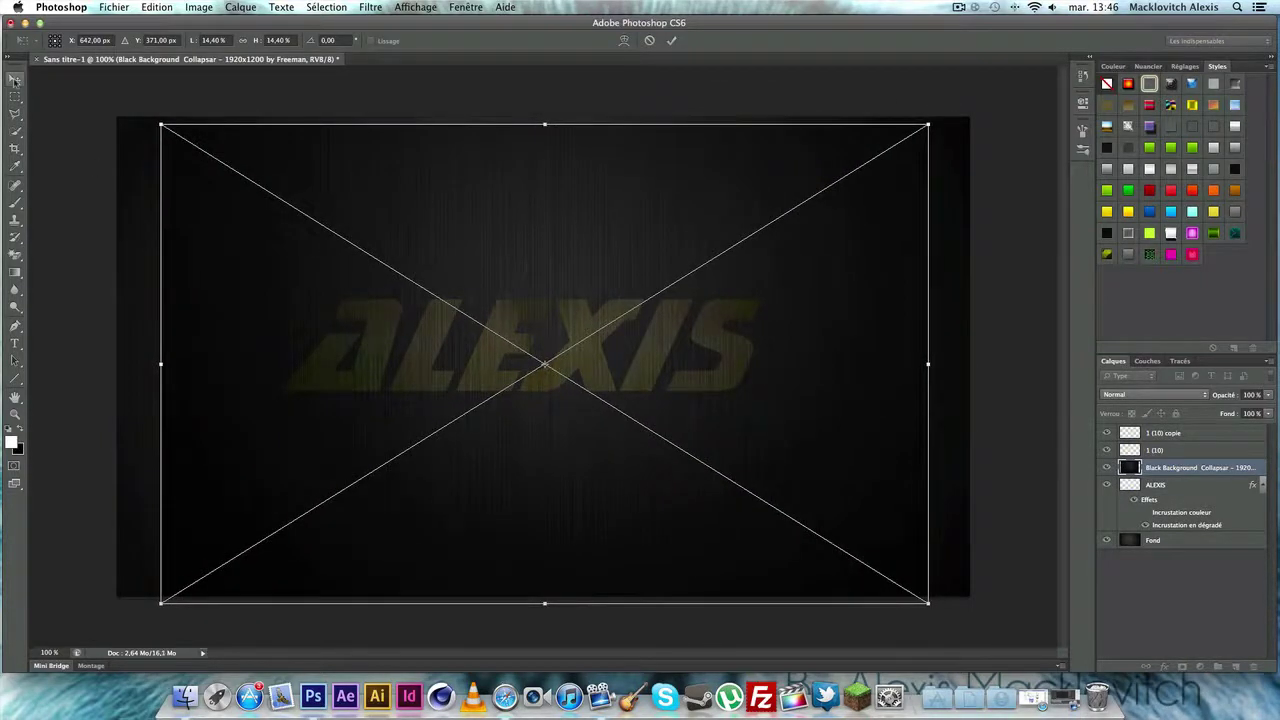
pyautogui.press('v')
pyautogui.click(745, 240)
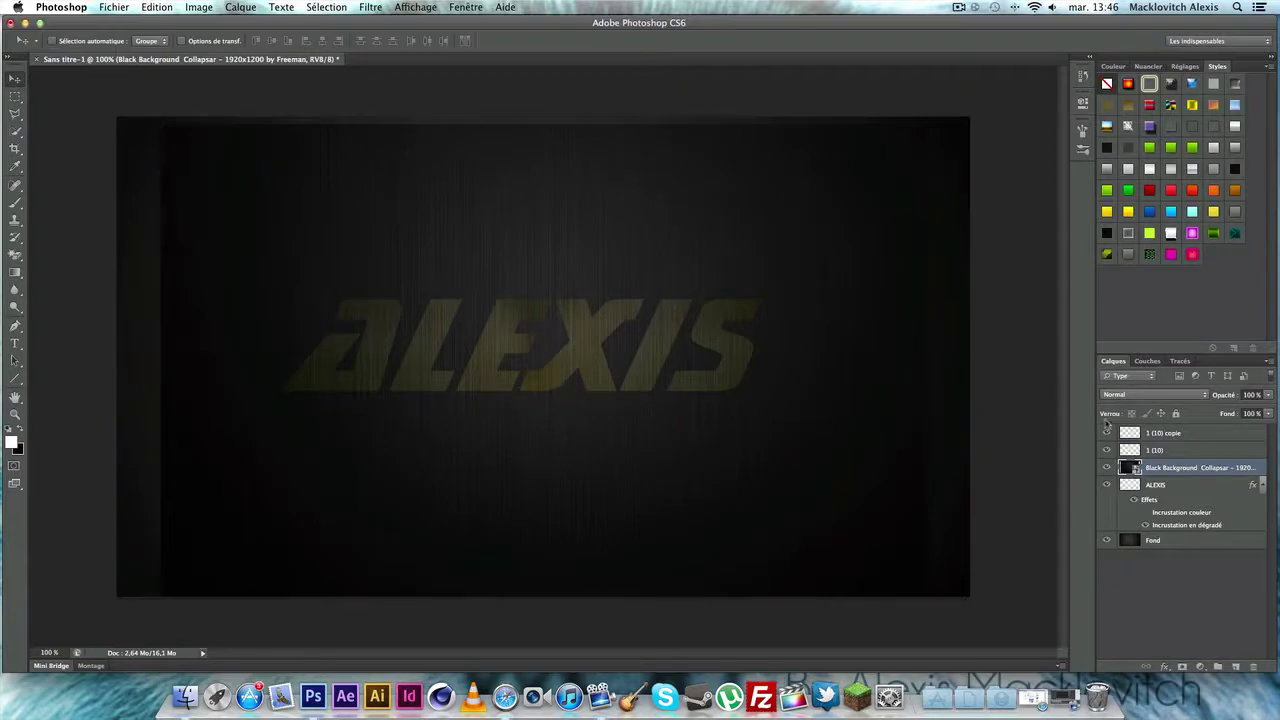
# Step: Move the black background layer directly beneath the name layer, trying the Superposition and Eclaircir blend modes before restoring Normal
pyautogui.click(1130, 394)
pyautogui.click(1170, 485)
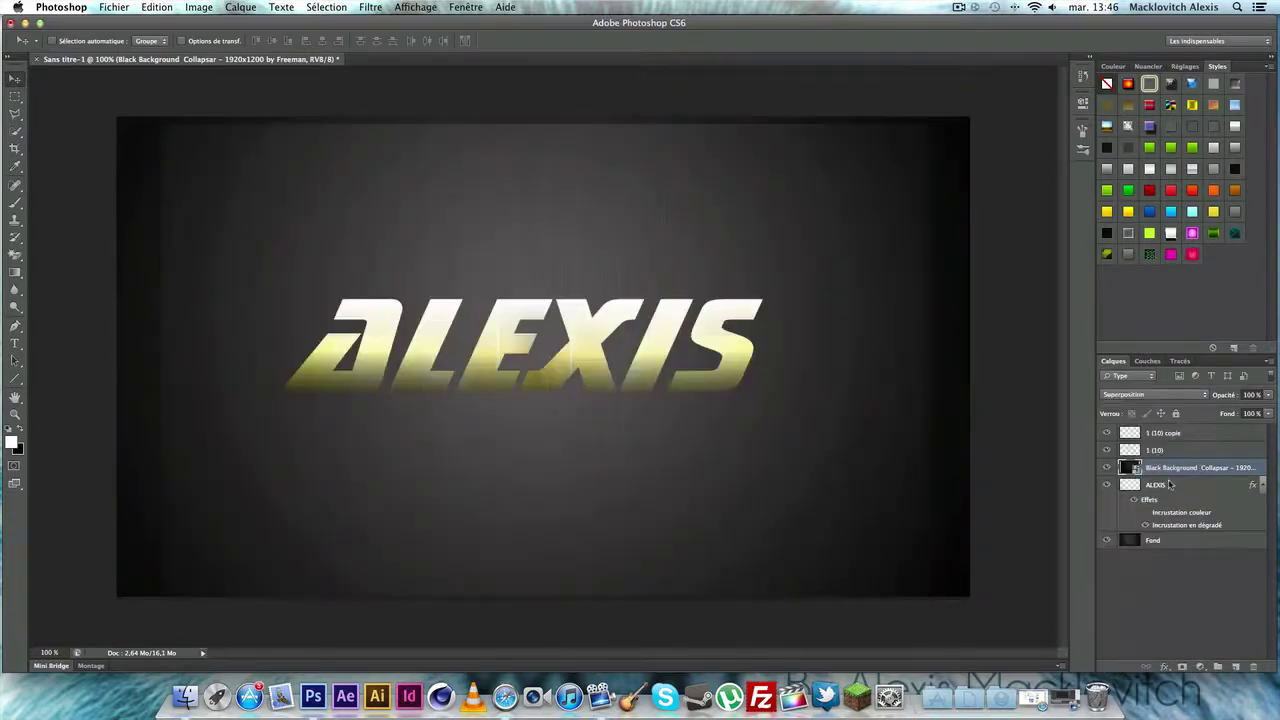
pyautogui.moveTo(1202, 475); pyautogui.dragTo(1190, 531)
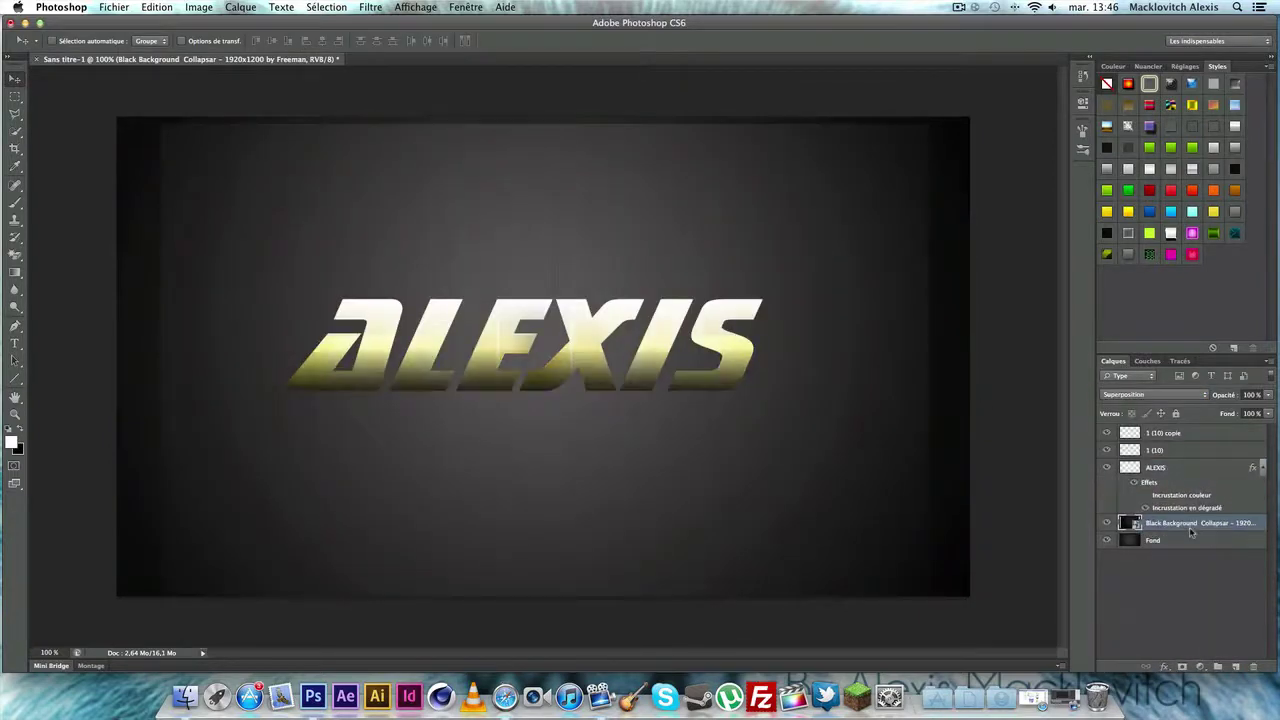
pyautogui.click(1183, 397)
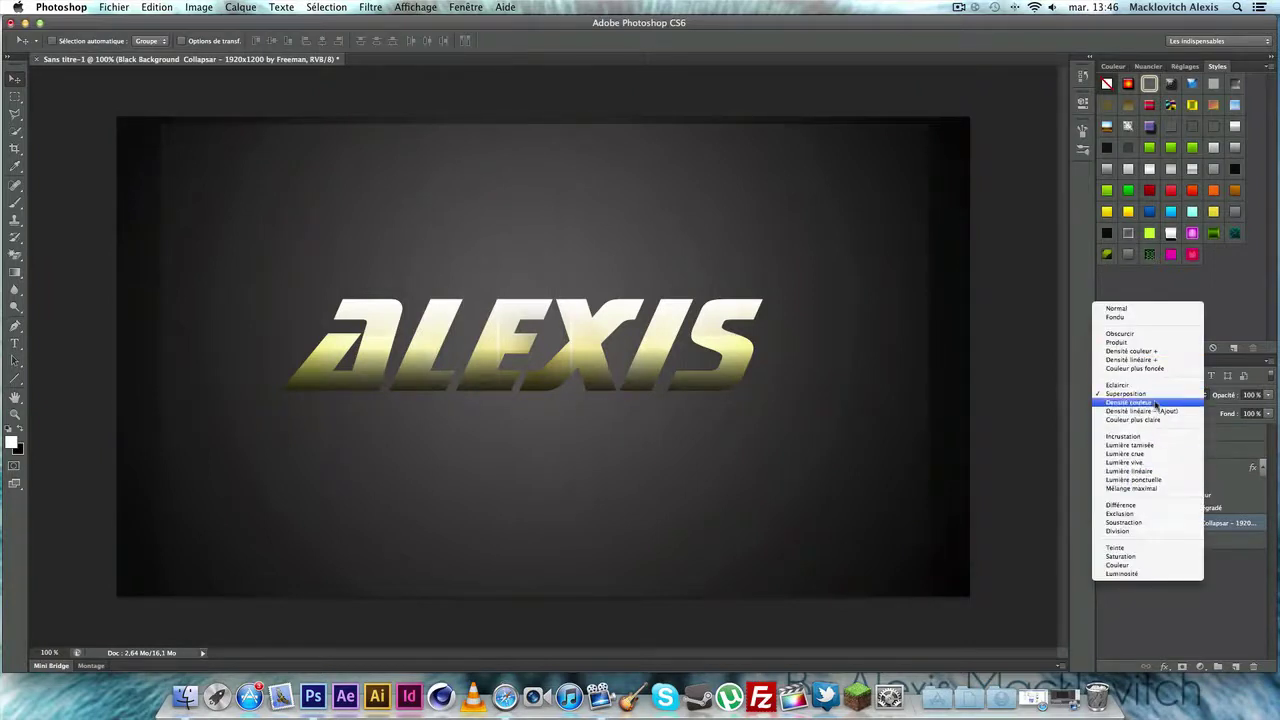
pyautogui.click(1158, 386)
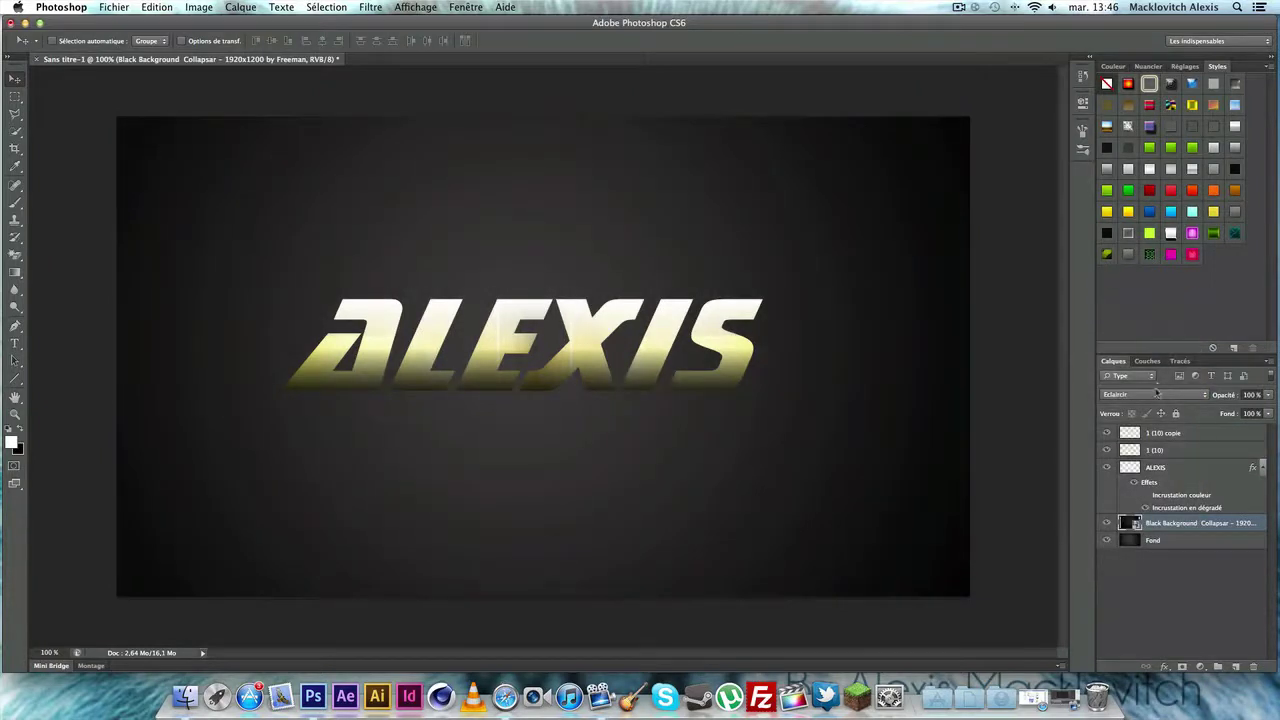
pyautogui.click(1157, 392)
pyautogui.click(1150, 323)
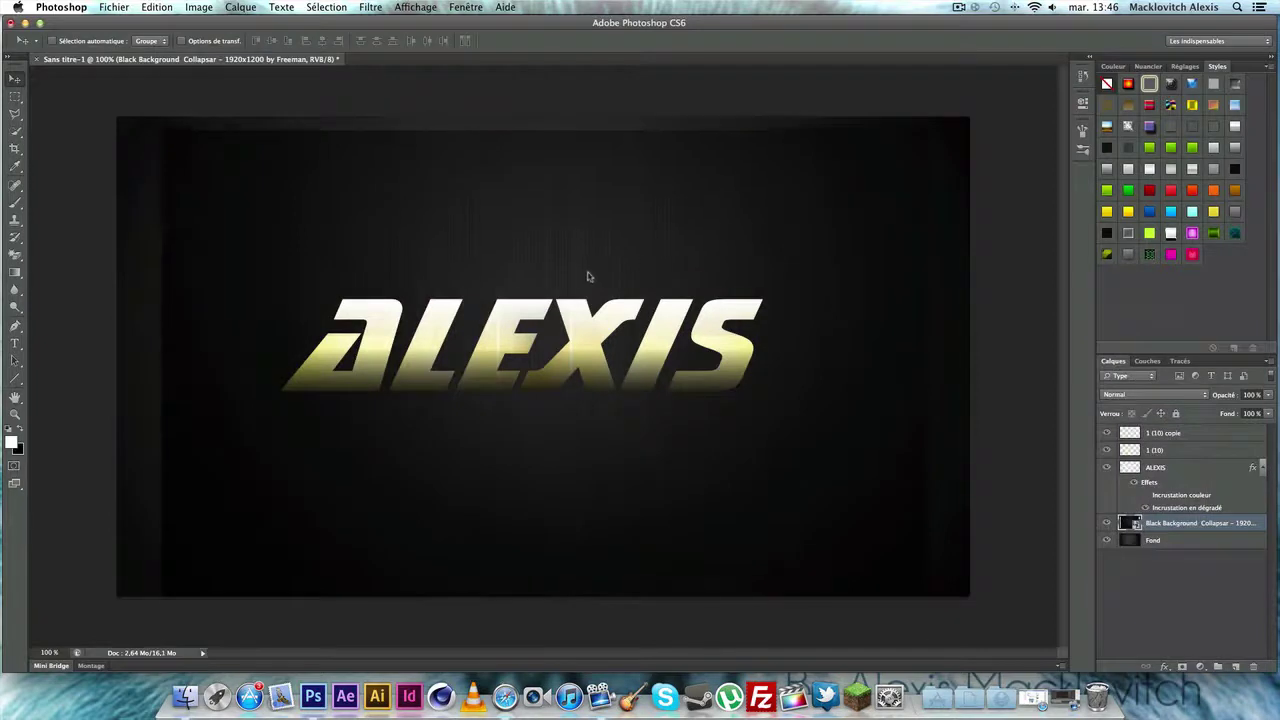
# Step: Enlarge the black background image to about 16.5% and position it so it covers the whole canvas
pyautogui.press('super+t')
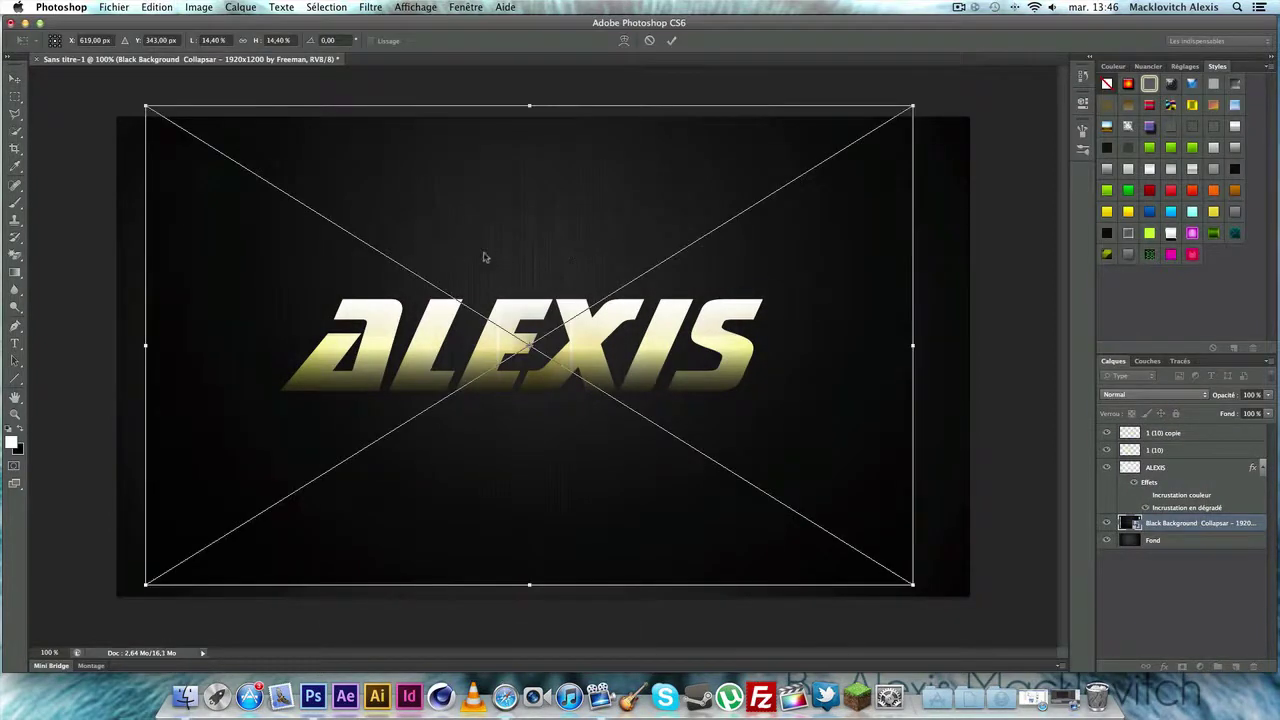
pyautogui.moveTo(272, 170); pyautogui.dragTo(386, 240)
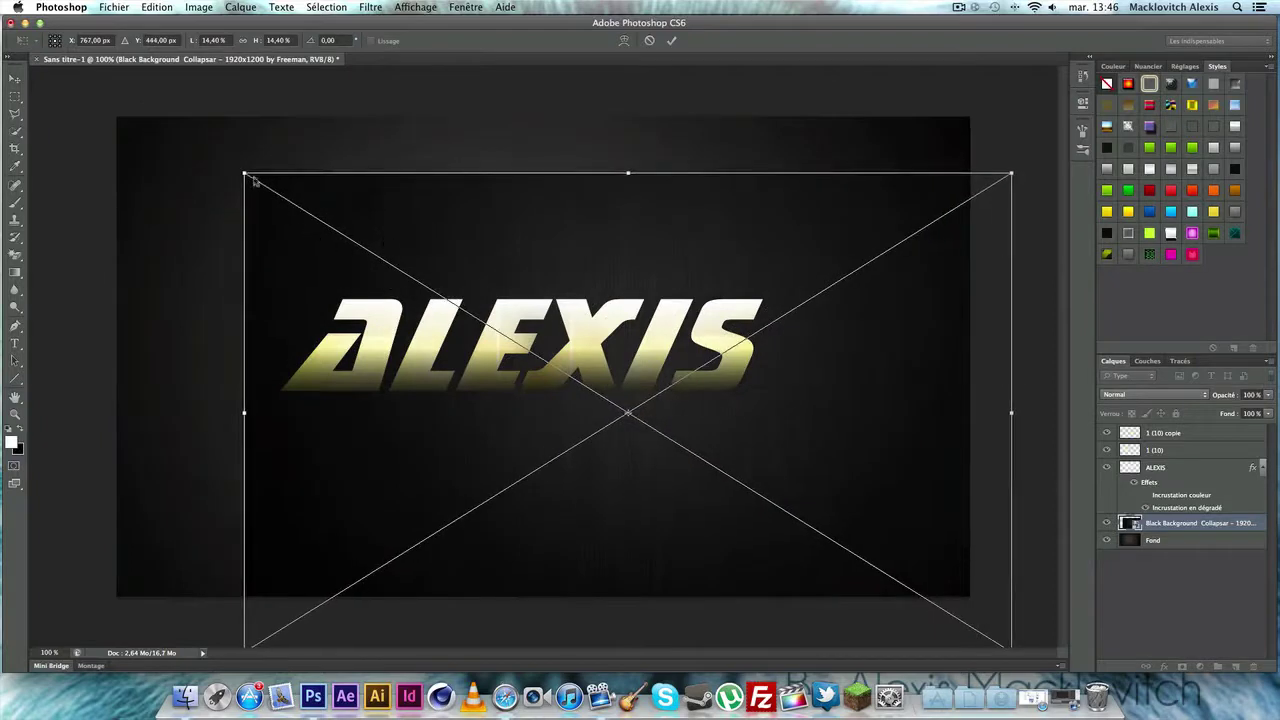
pyautogui.moveTo(254, 180); pyautogui.dragTo(157, 140)
pyautogui.moveTo(508, 200); pyautogui.dragTo(434, 141)
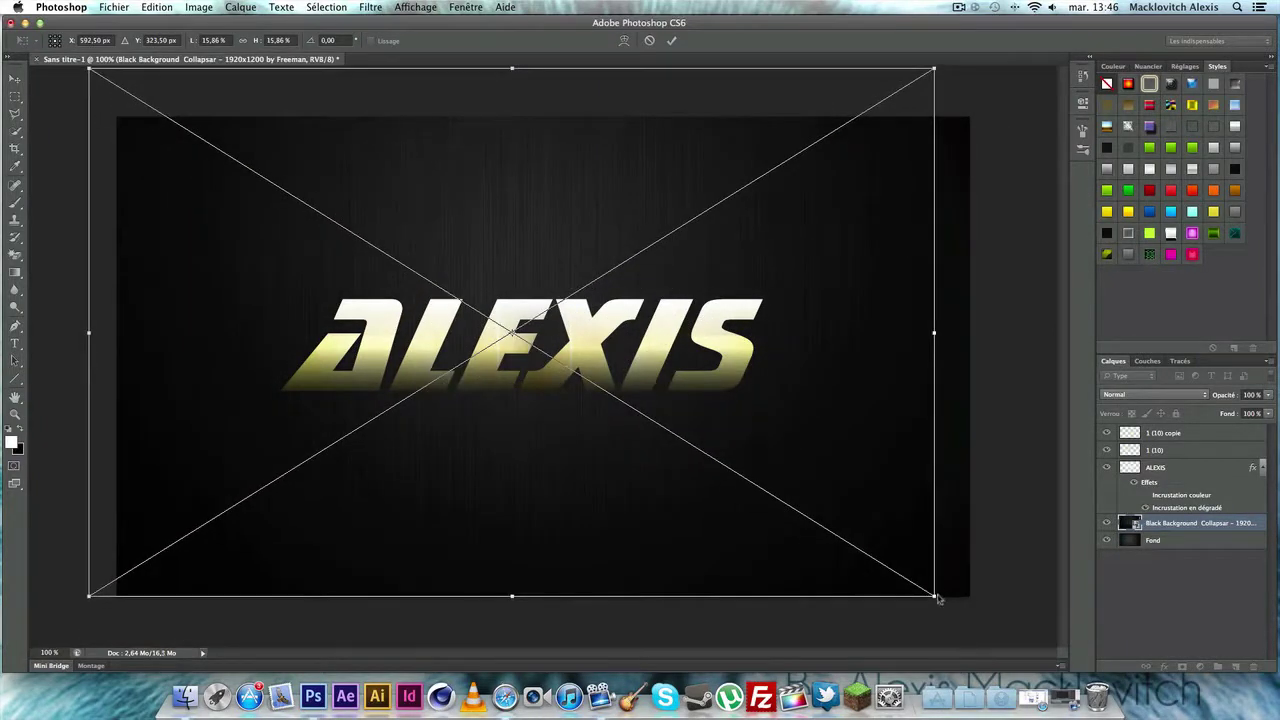
pyautogui.moveTo(936, 597)
pyautogui.mouseDown()
pyautogui.moveTo(967, 614)
pyautogui.moveTo(934, 602)
pyautogui.moveTo(935, 613)
pyautogui.mouseUp()
pyautogui.click(14, 78)
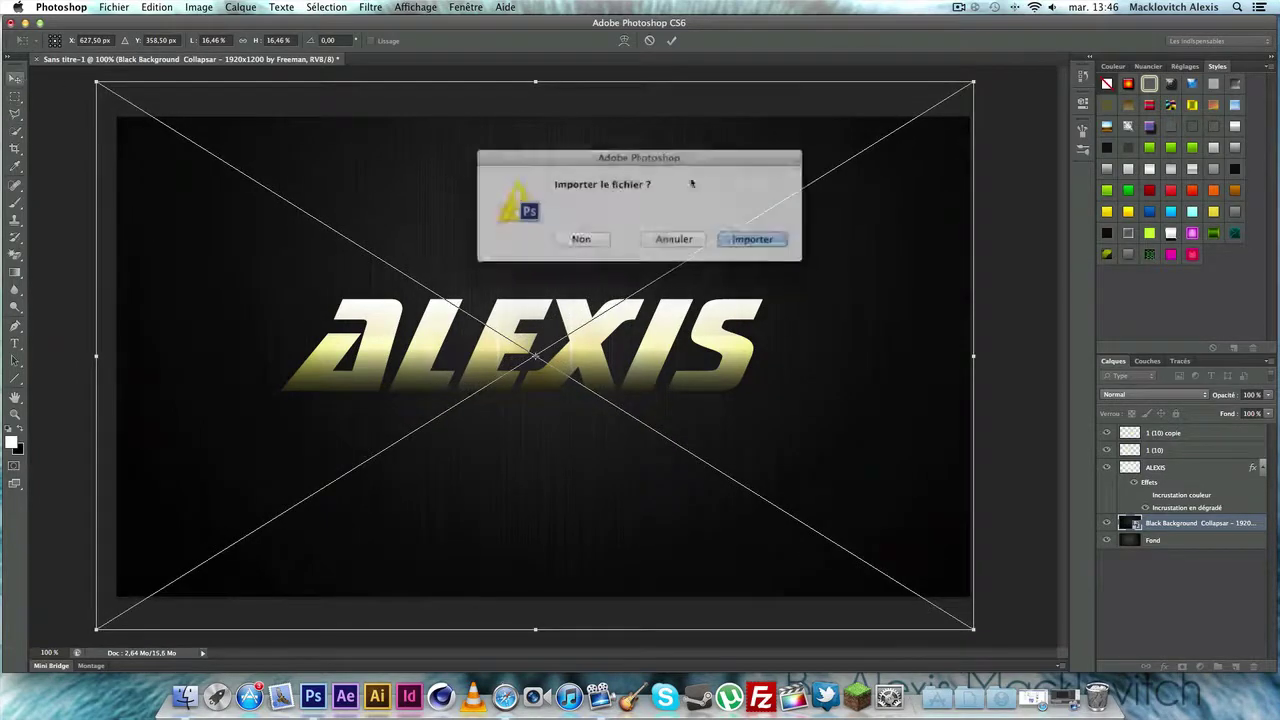
pyautogui.click(750, 241)
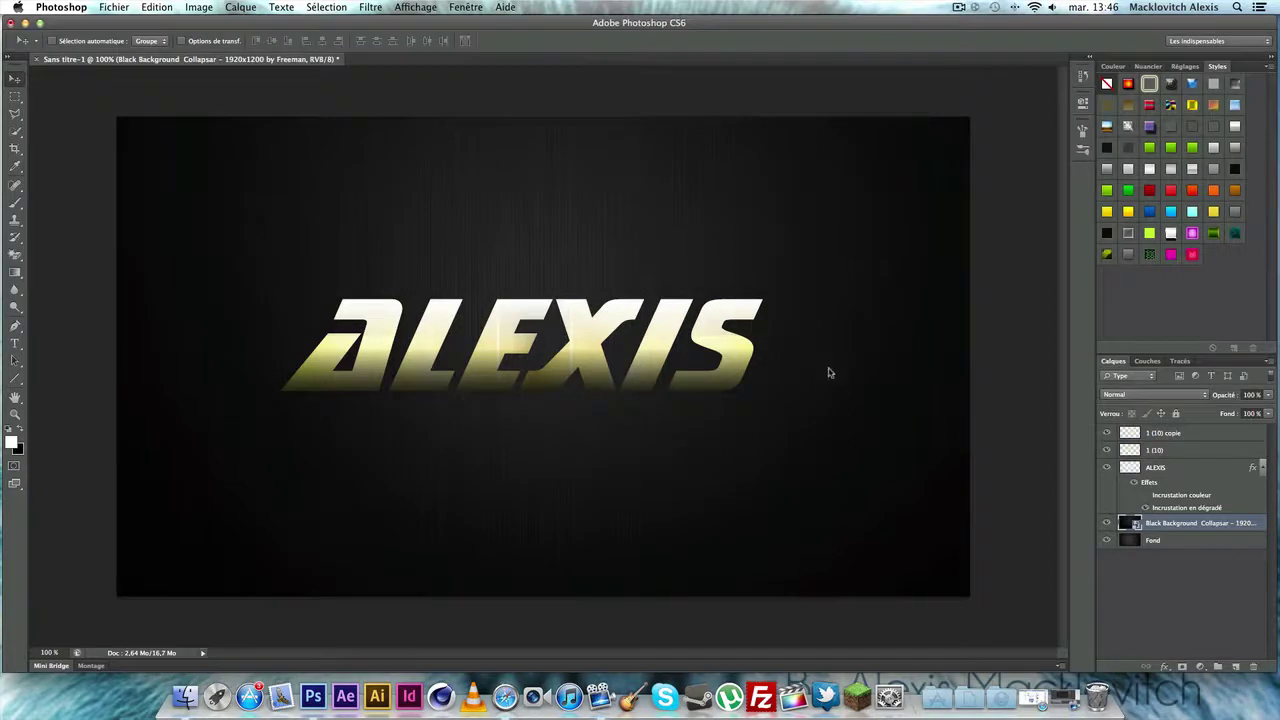
pyautogui.moveTo(828, 373)
pyautogui.mouseDown()
pyautogui.moveTo(820, 366)
pyautogui.moveTo(840, 367)
pyautogui.mouseUp()
# Step: Try several blend modes on the name layer's gradient overlay, settle on Couleur plus foncée and apply the style
pyautogui.click(1214, 467)
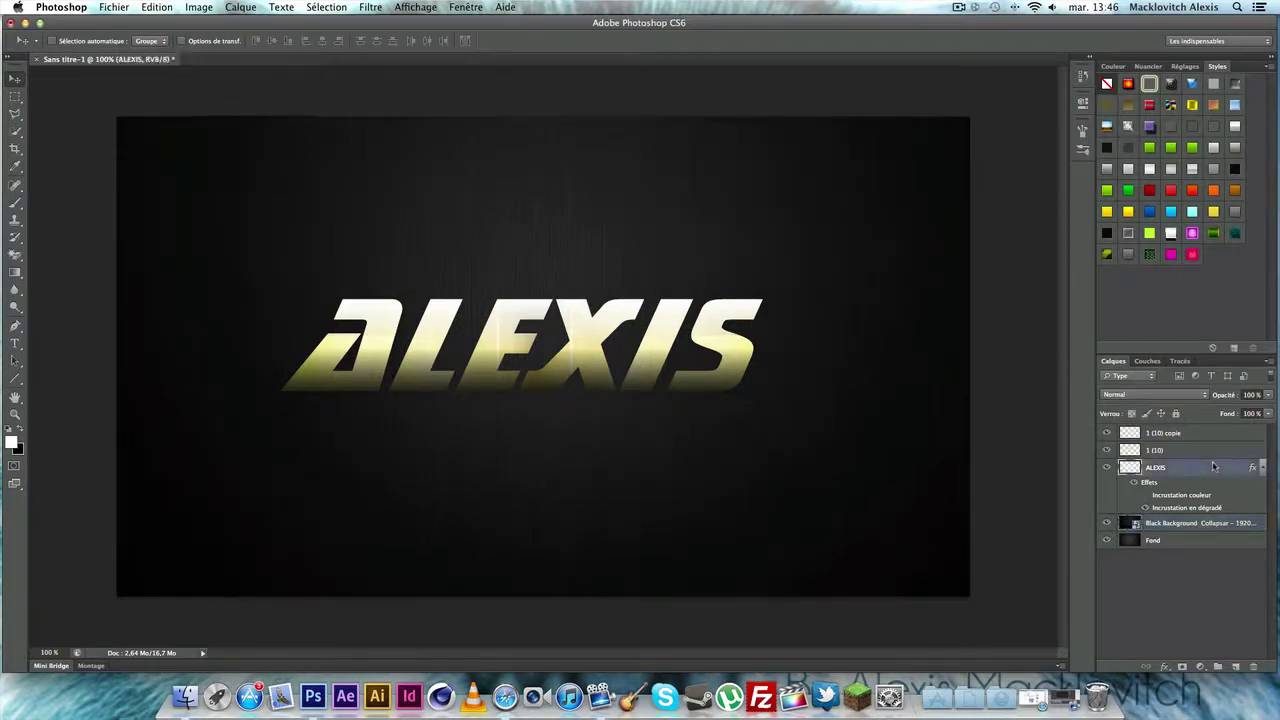
pyautogui.doubleClick(1218, 476)
pyautogui.click(841, 401)
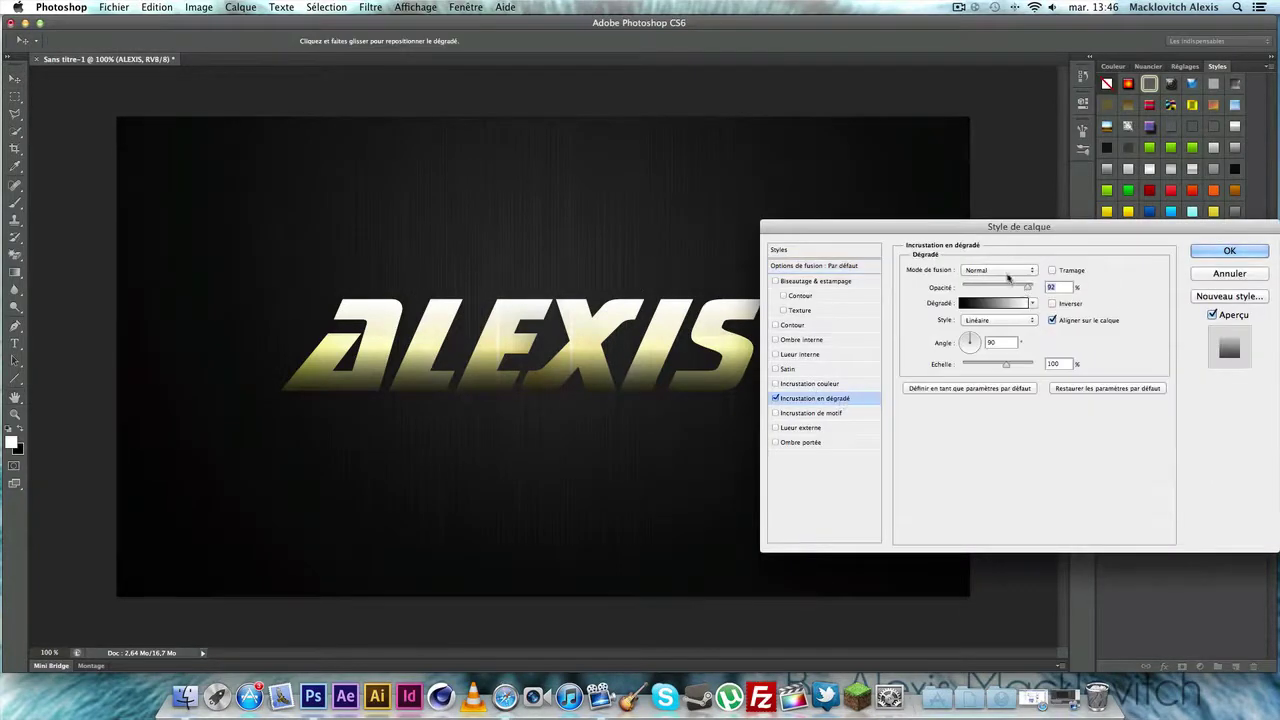
pyautogui.click(1008, 274)
pyautogui.click(1010, 407)
pyautogui.click(1008, 272)
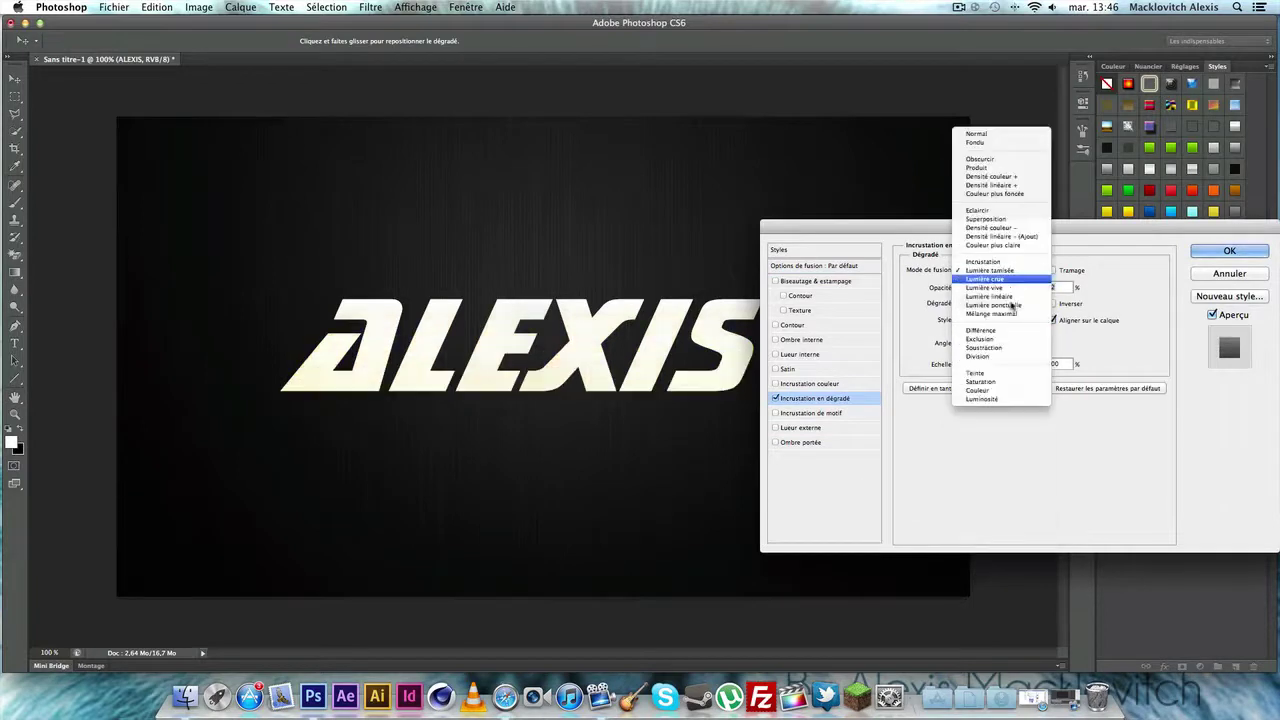
pyautogui.click(1008, 262)
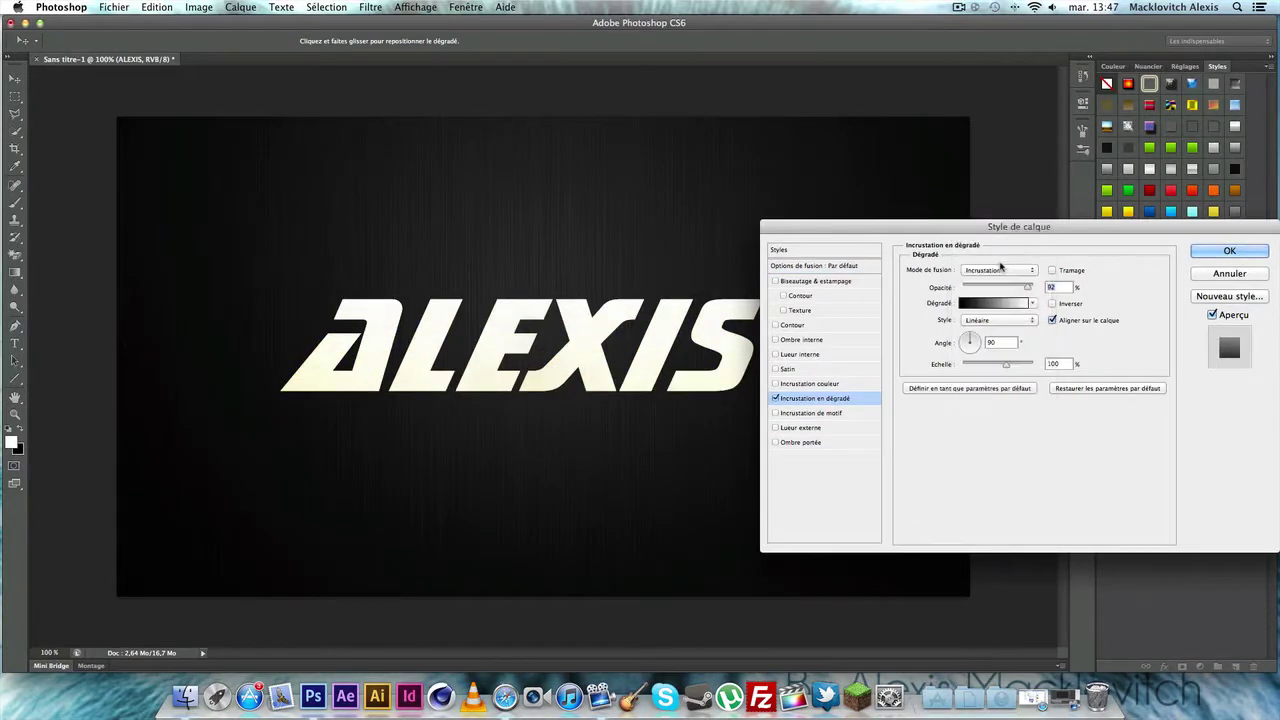
pyautogui.click(1024, 270)
pyautogui.click(1010, 231)
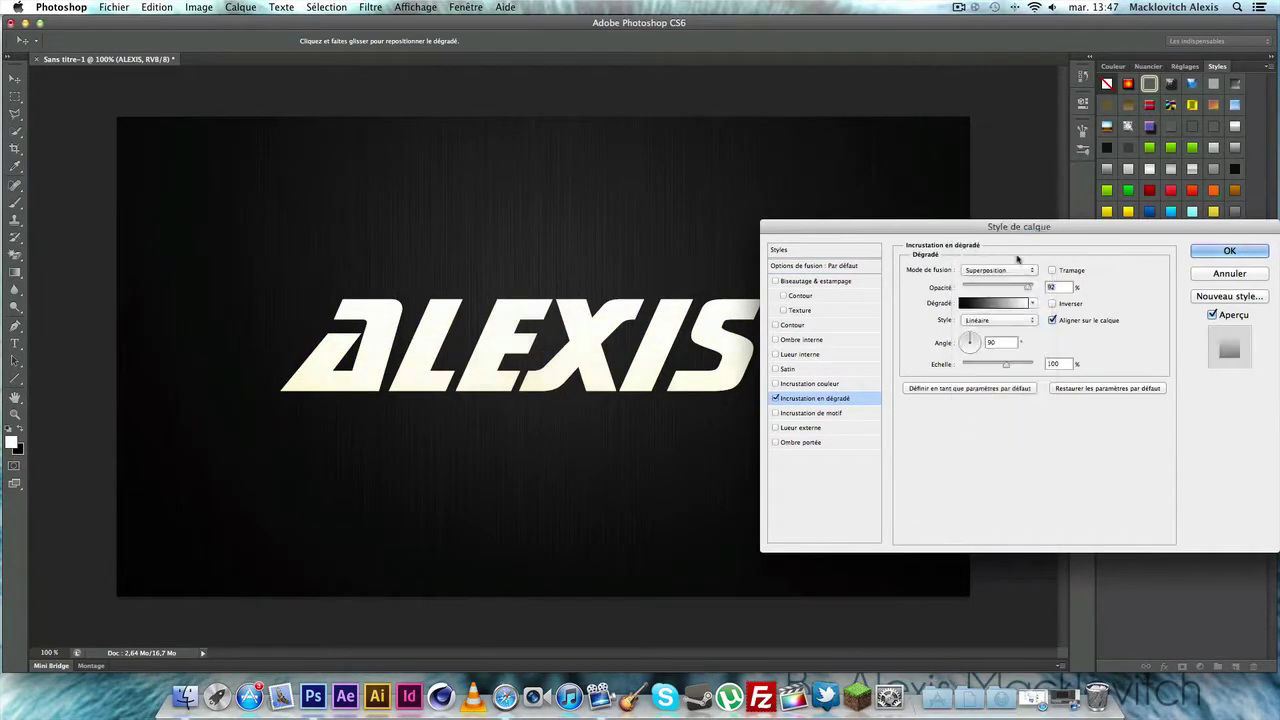
pyautogui.click(1017, 272)
pyautogui.click(1010, 262)
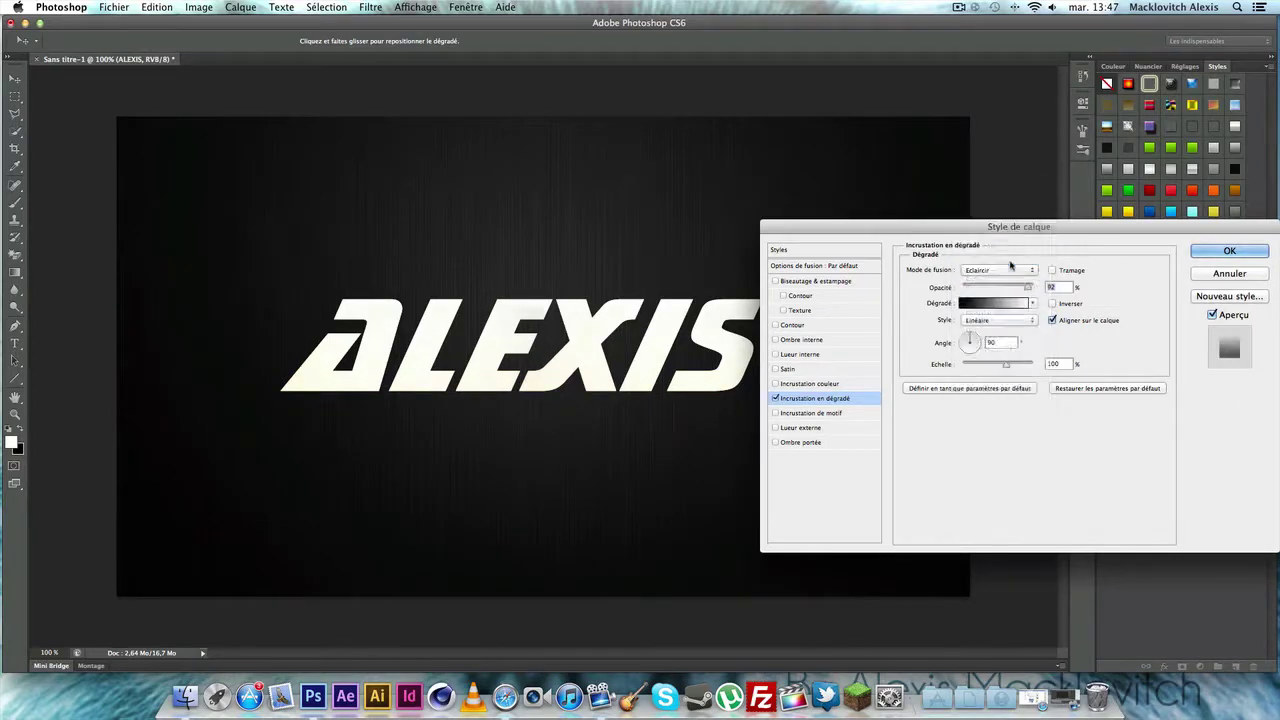
pyautogui.click(1010, 266)
pyautogui.click(1008, 255)
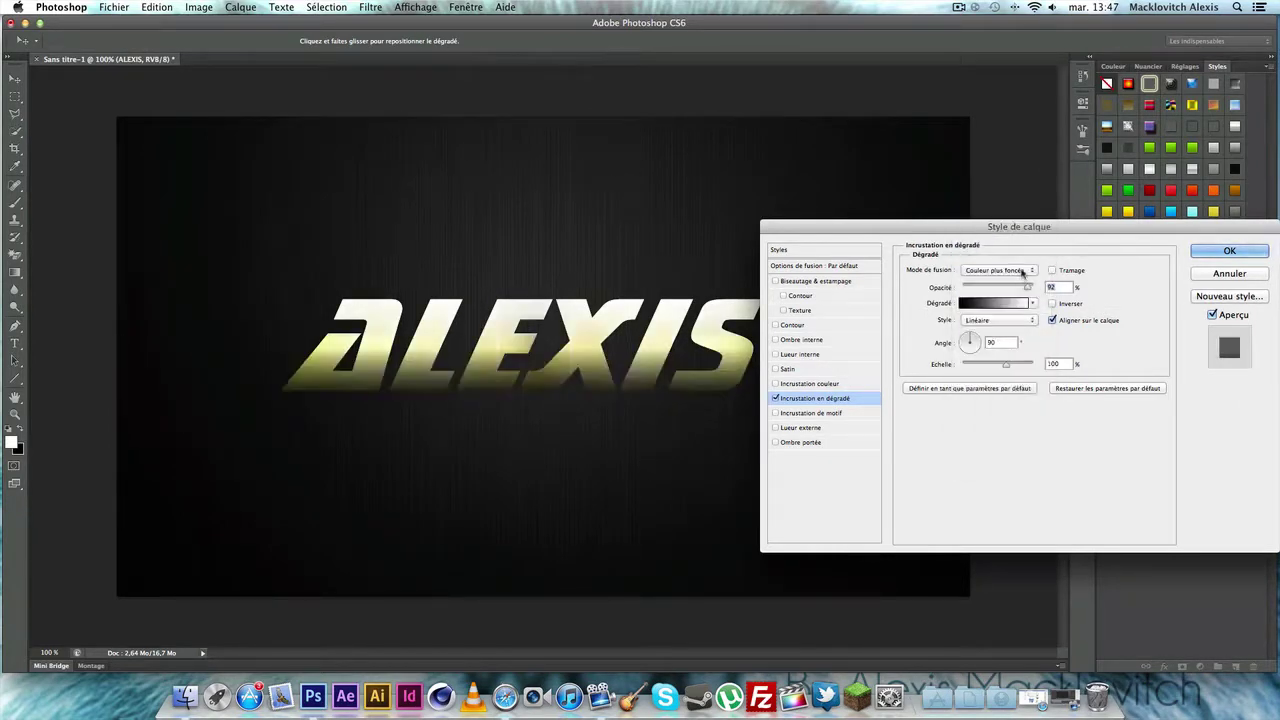
pyautogui.click(1230, 251)
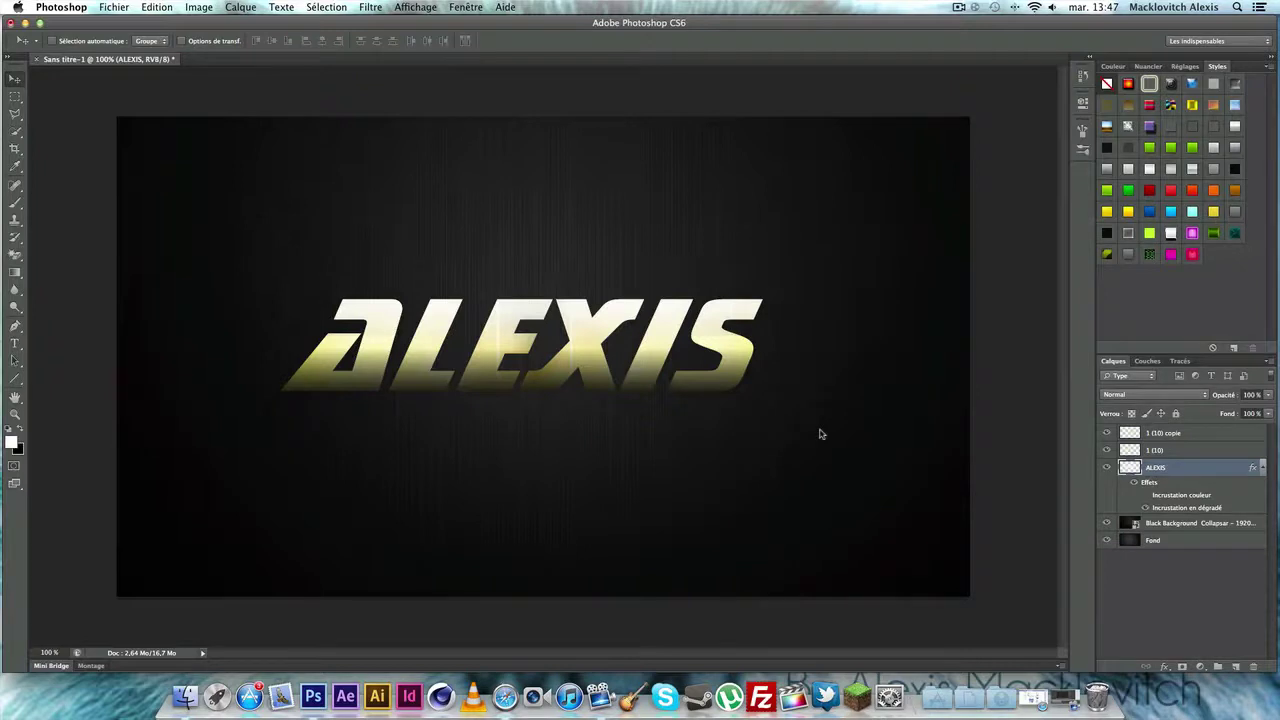
# Step: Add a drop shadow to the name layer with a 142° angle, 16 px distance and 15% spread
pyautogui.doubleClick(1218, 469)
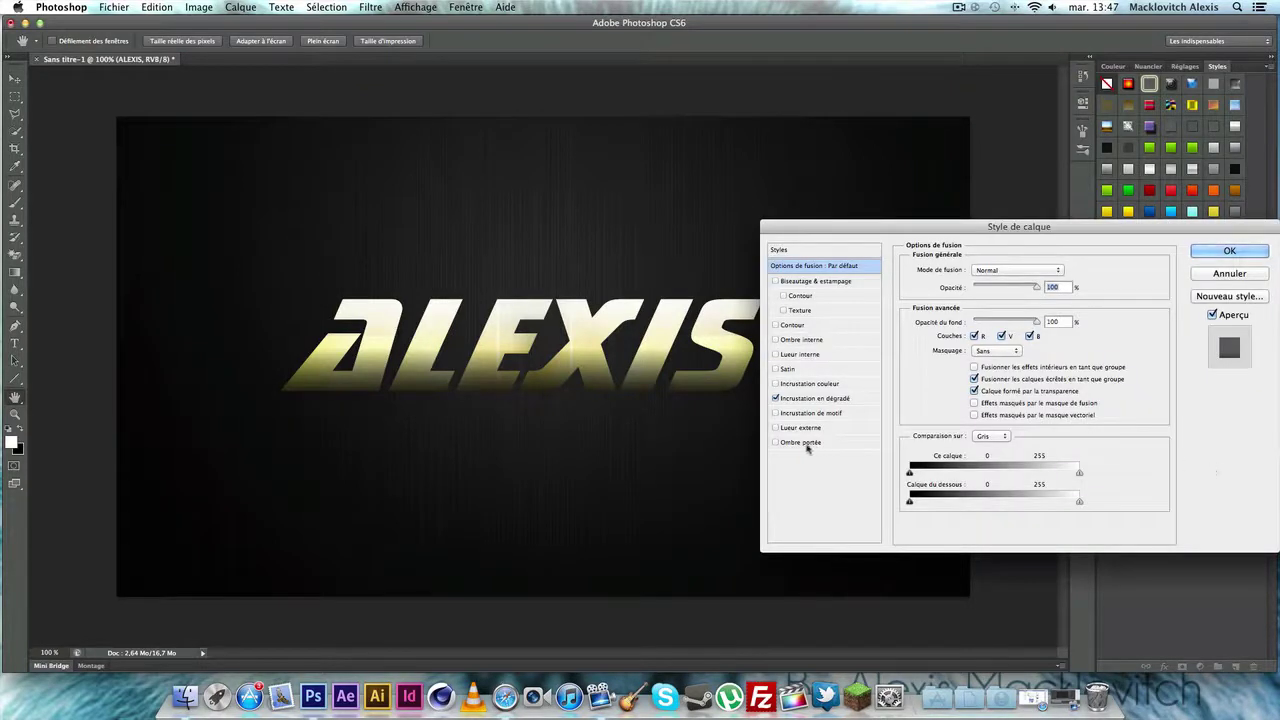
pyautogui.click(798, 446)
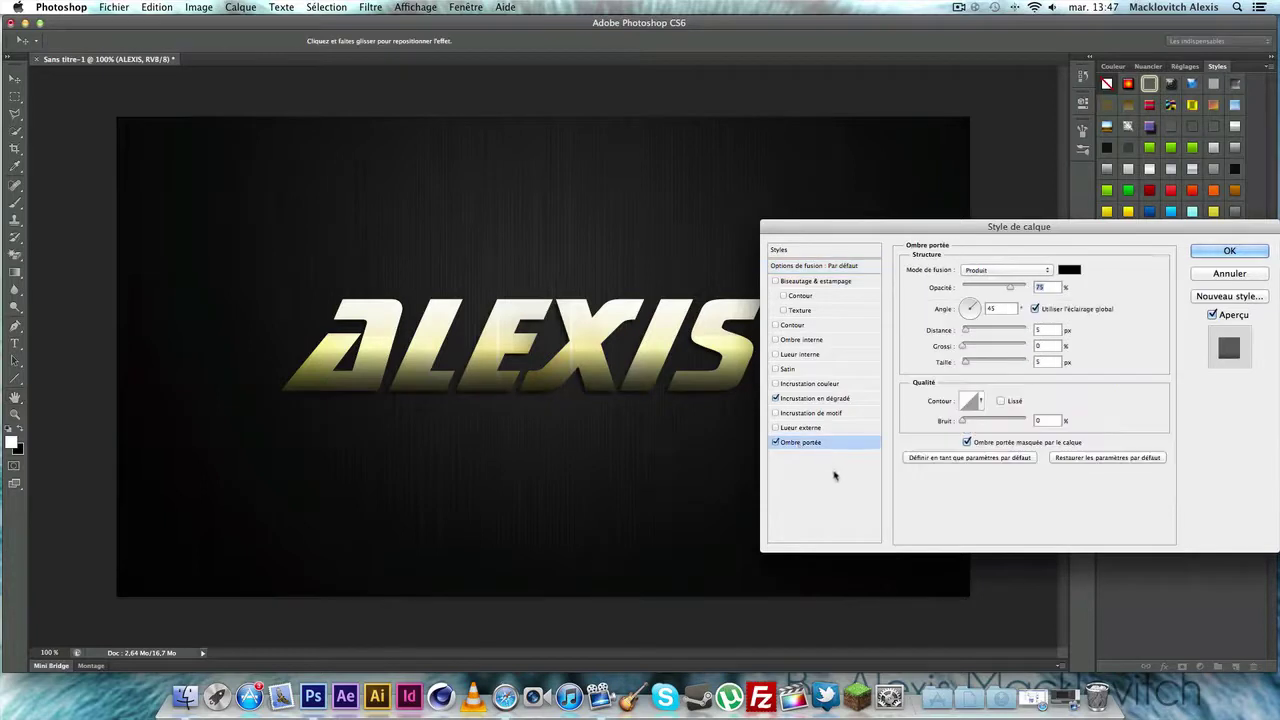
pyautogui.moveTo(966, 330); pyautogui.dragTo(997, 335)
pyautogui.click(968, 306)
pyautogui.moveTo(909, 229); pyautogui.dragTo(938, 311)
pyautogui.moveTo(1026, 406); pyautogui.dragTo(998, 426)
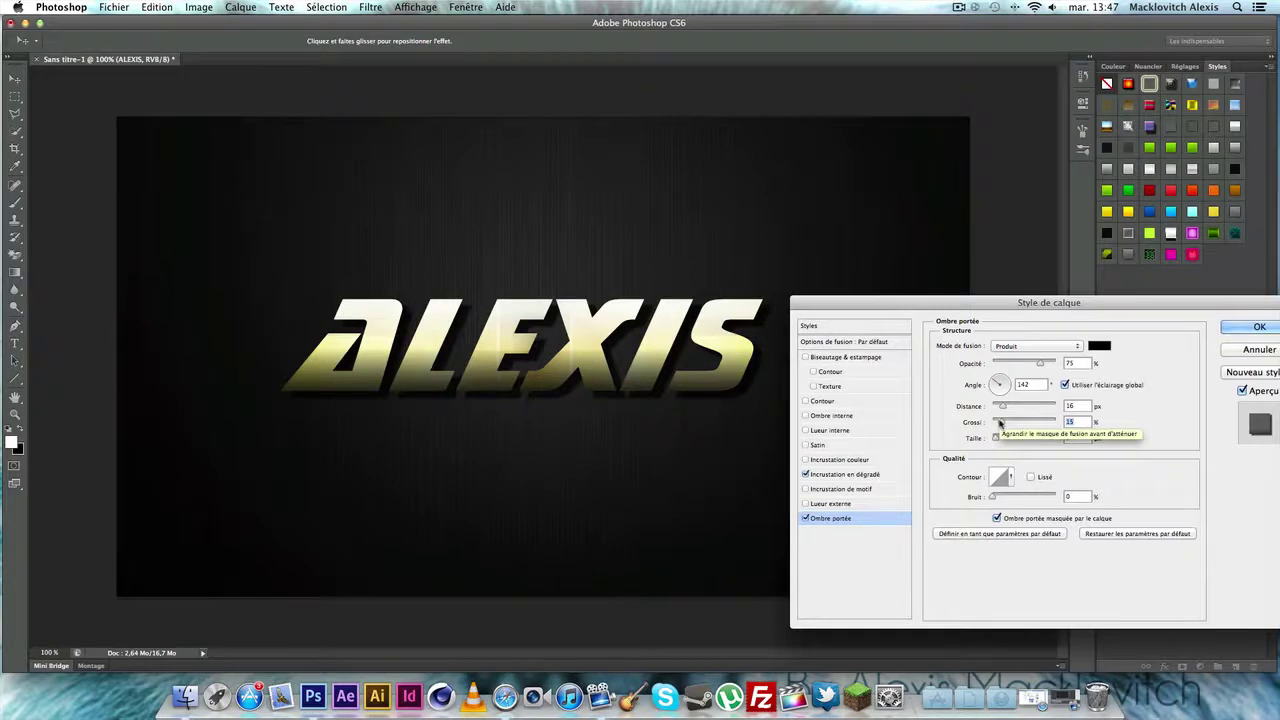
# Step: Add a thin black outer stroke around the name's letters and apply the layer style
pyautogui.click(832, 403)
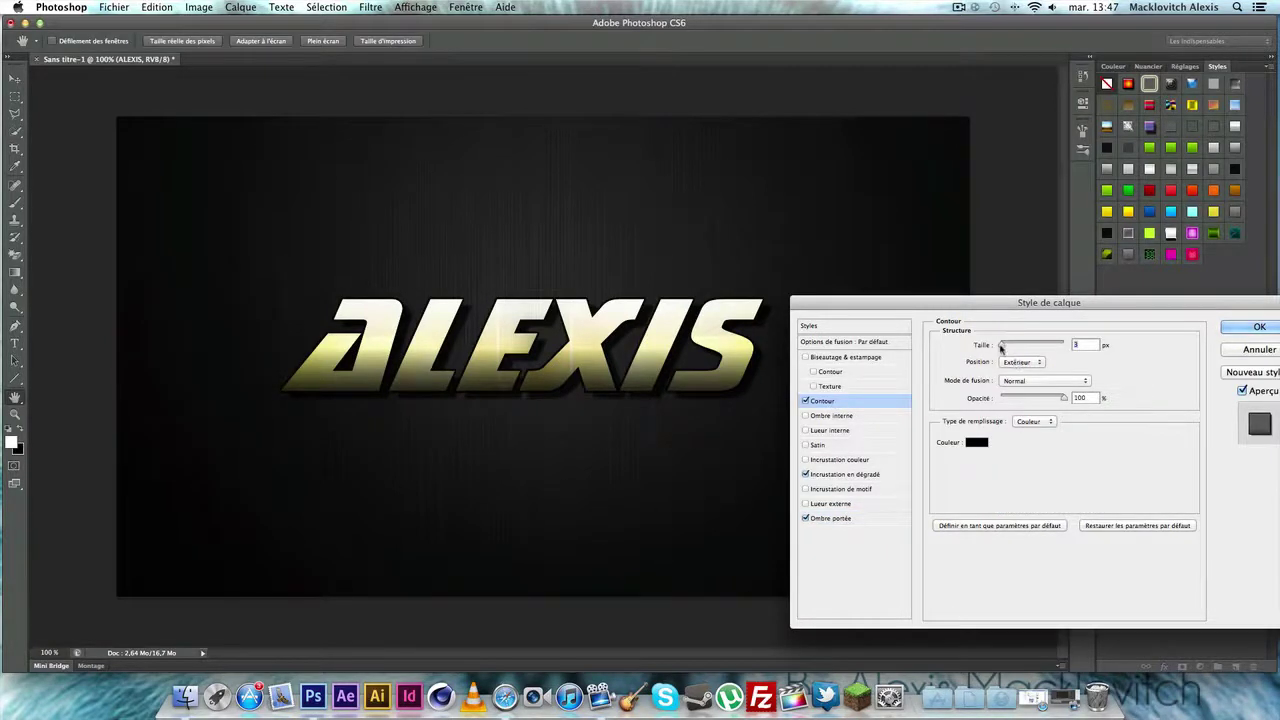
pyautogui.moveTo(1001, 346); pyautogui.dragTo(1003, 346)
pyautogui.moveTo(875, 305); pyautogui.dragTo(719, 314)
pyautogui.click(1097, 347)
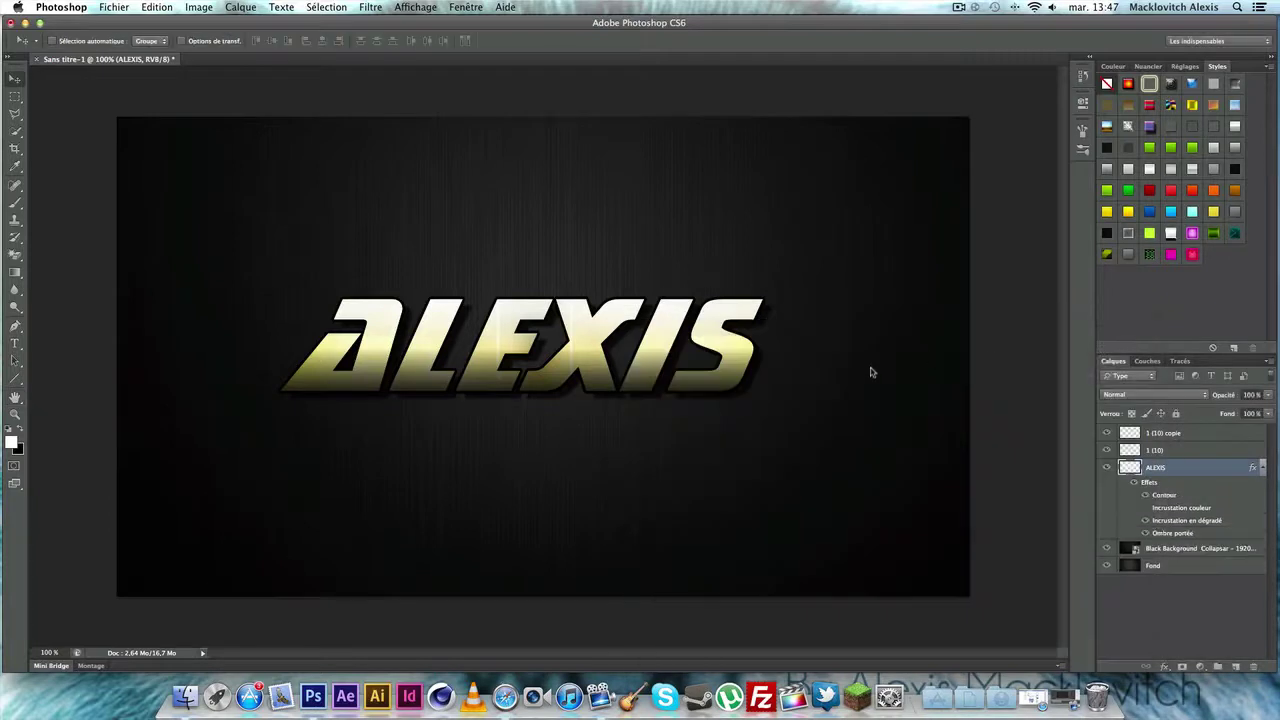
pyautogui.doubleClick(1213, 474)
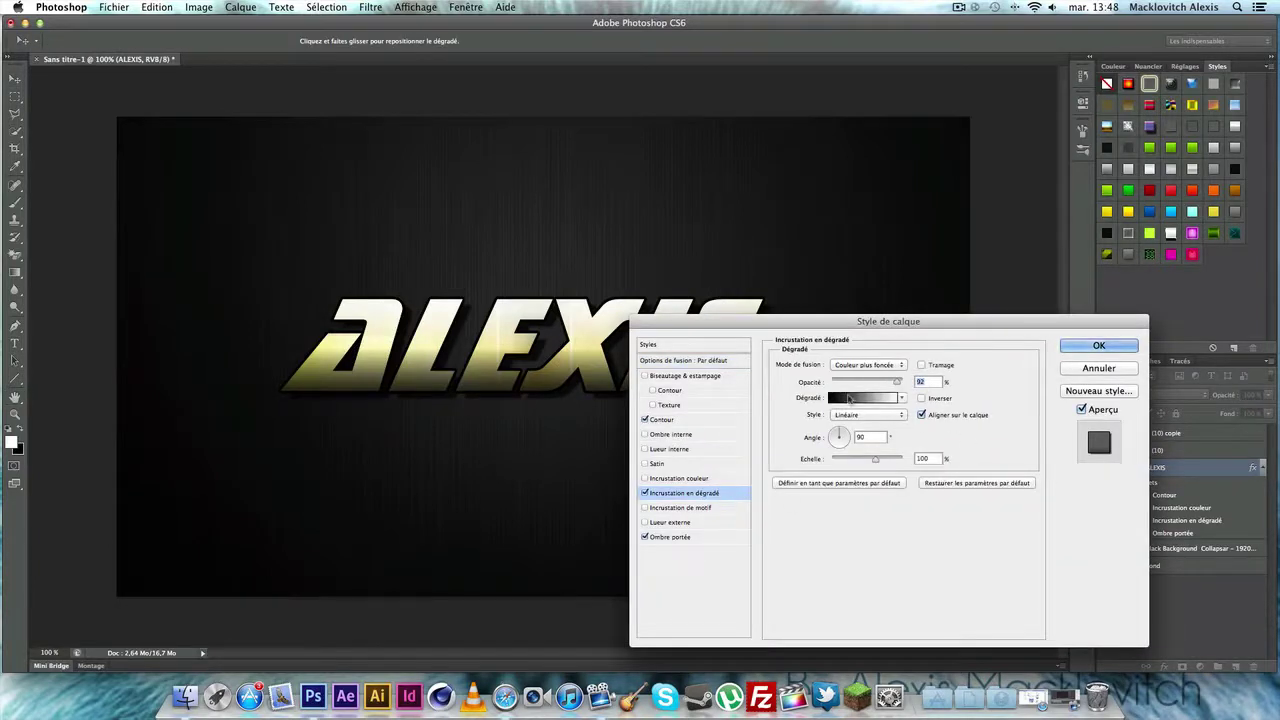
pyautogui.click(1099, 346)
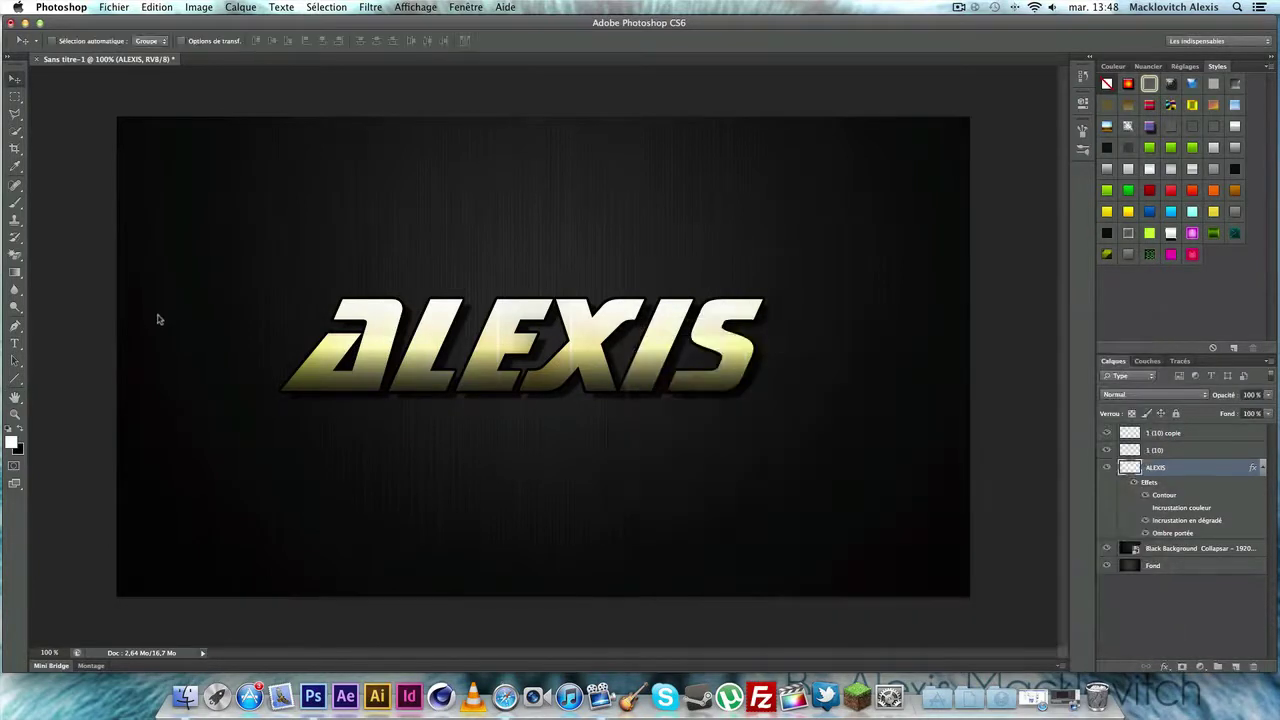
# Step: Open the Gradient tool's gradient for editing and set its starting colour to bright red
pyautogui.click(14, 273)
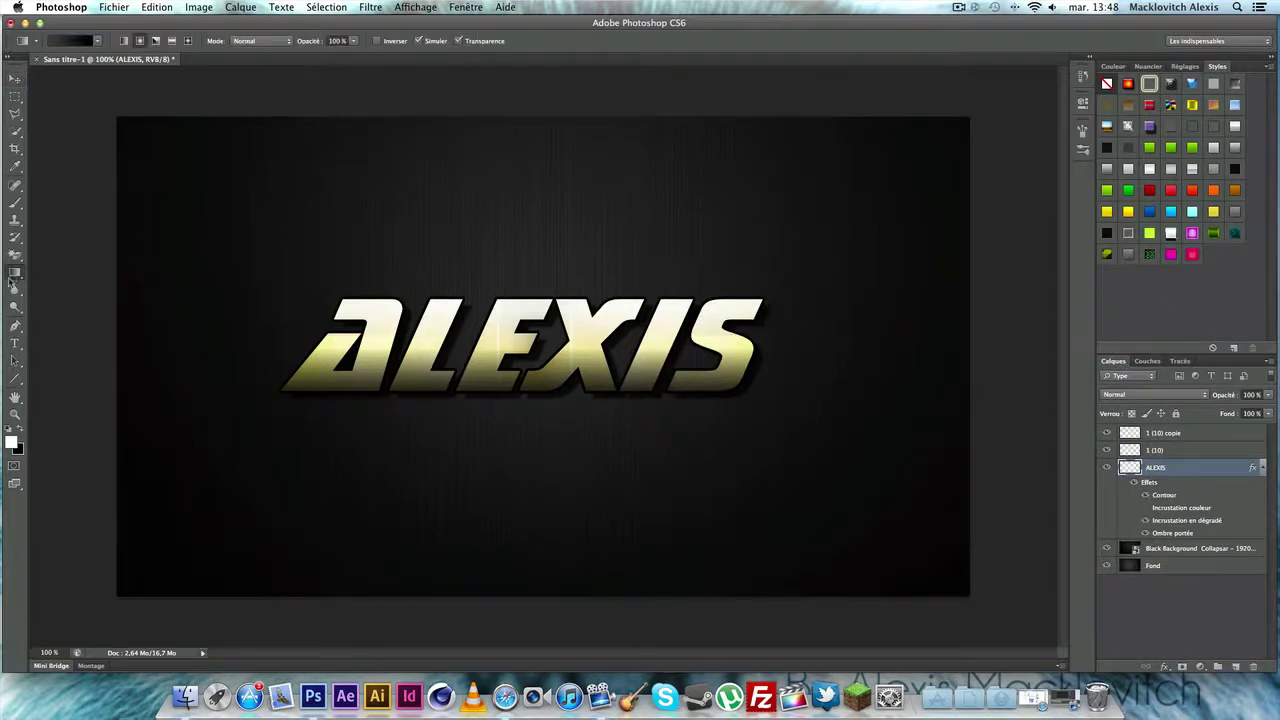
pyautogui.click(74, 41)
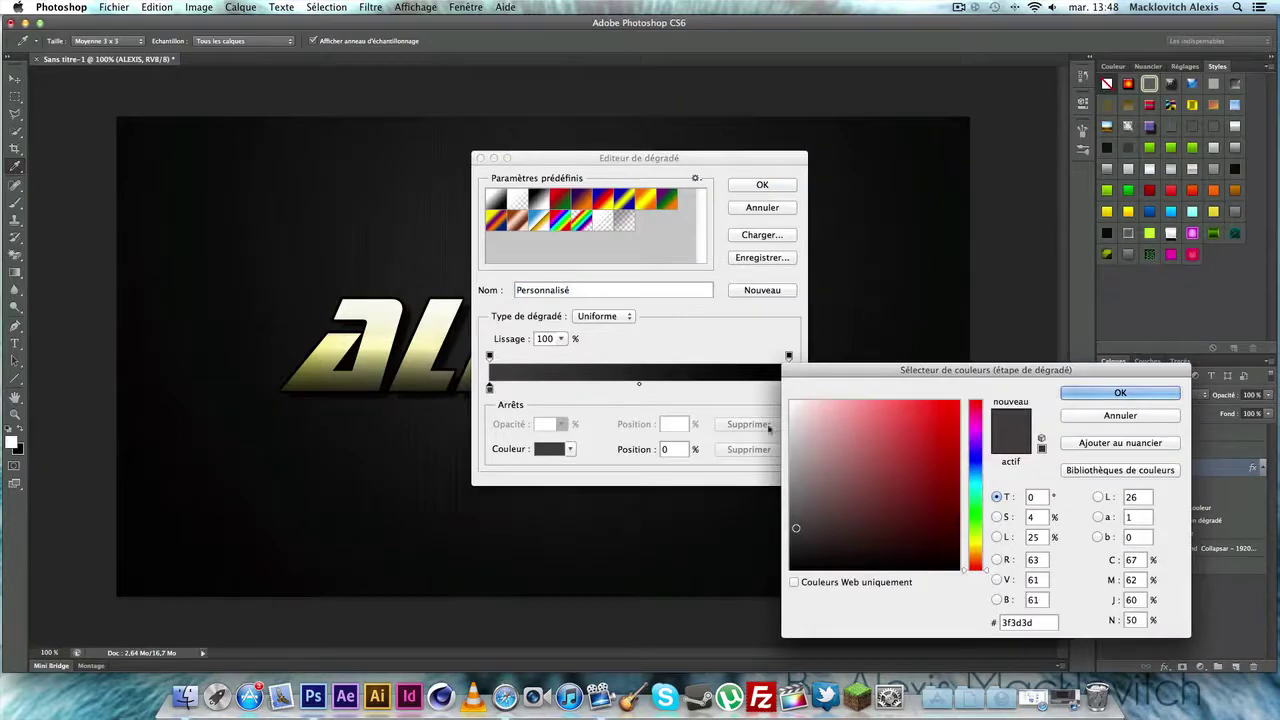
pyautogui.click(955, 405)
pyautogui.click(1136, 393)
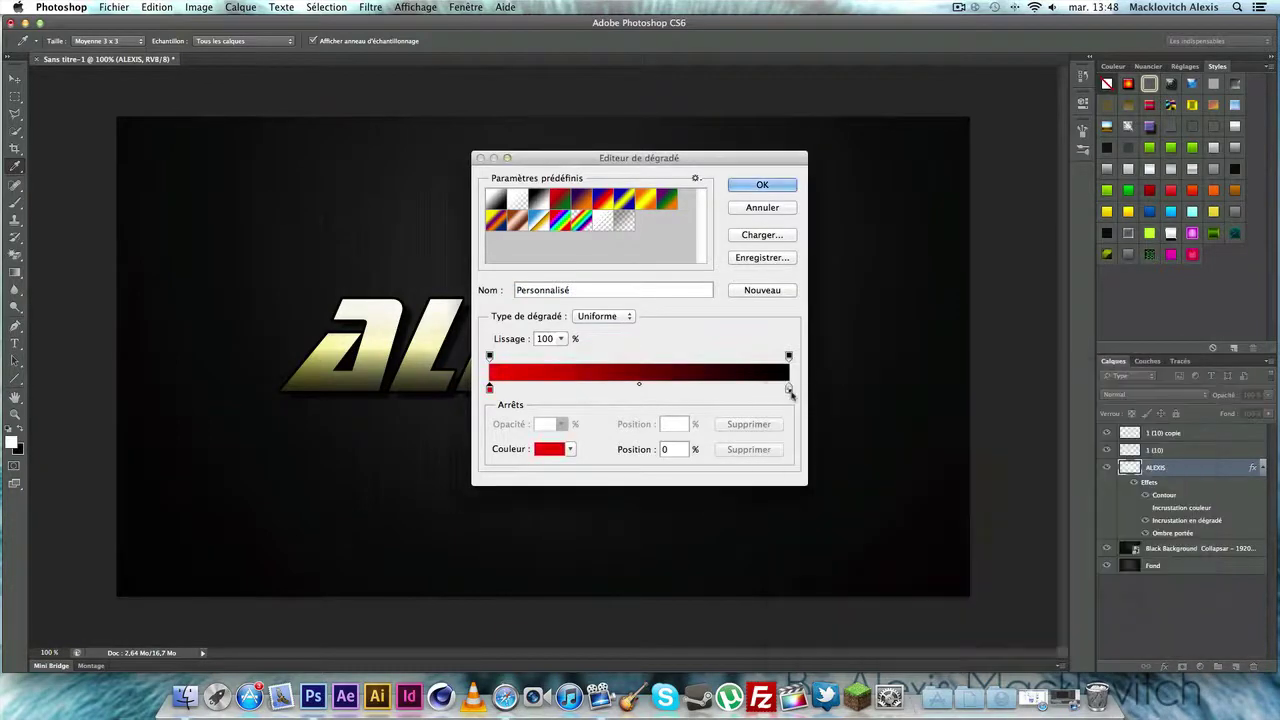
# Step: Set the gradient's end colour to a very dark red and confirm the gradient
pyautogui.doubleClick(791, 390)
pyautogui.click(955, 522)
pyautogui.moveTo(955, 522); pyautogui.dragTo(960, 531)
pyautogui.click(966, 531)
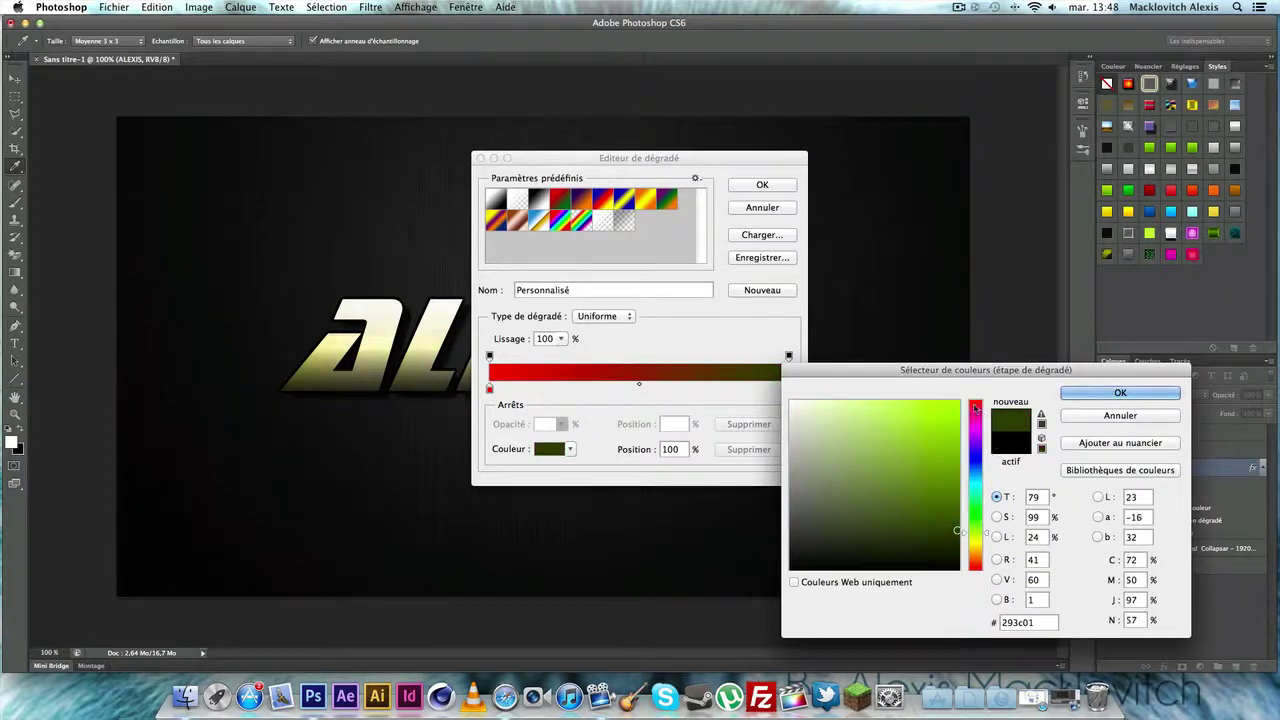
pyautogui.click(975, 405)
pyautogui.click(957, 533)
pyautogui.click(1110, 394)
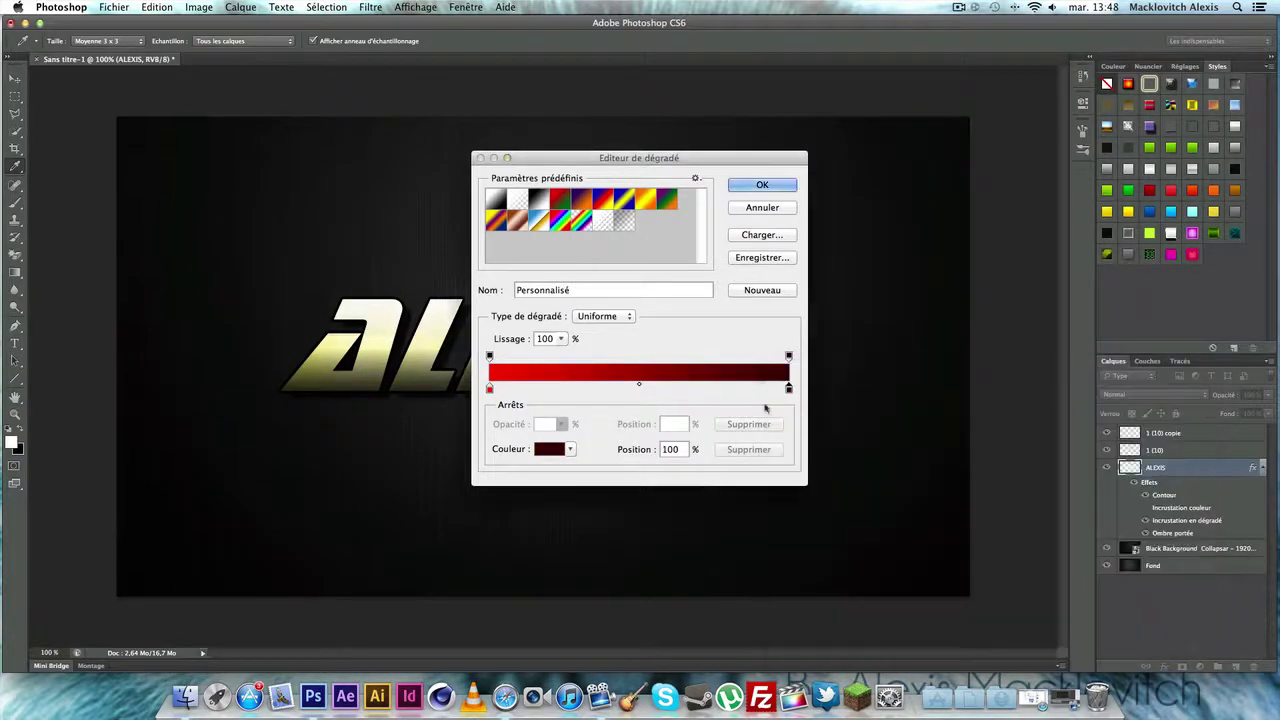
pyautogui.click(762, 185)
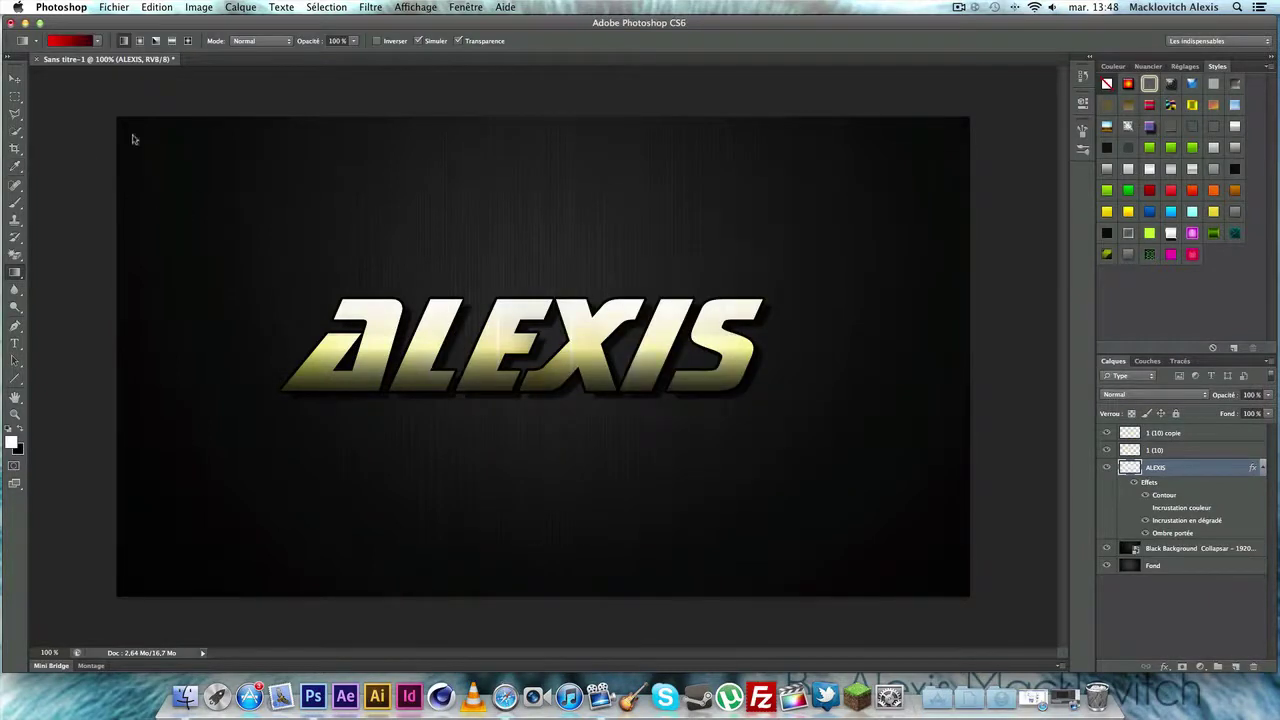
# Step: Try the red gradient diagonally across the name layer and undo the fill
pyautogui.moveTo(120, 124); pyautogui.dragTo(870, 525)
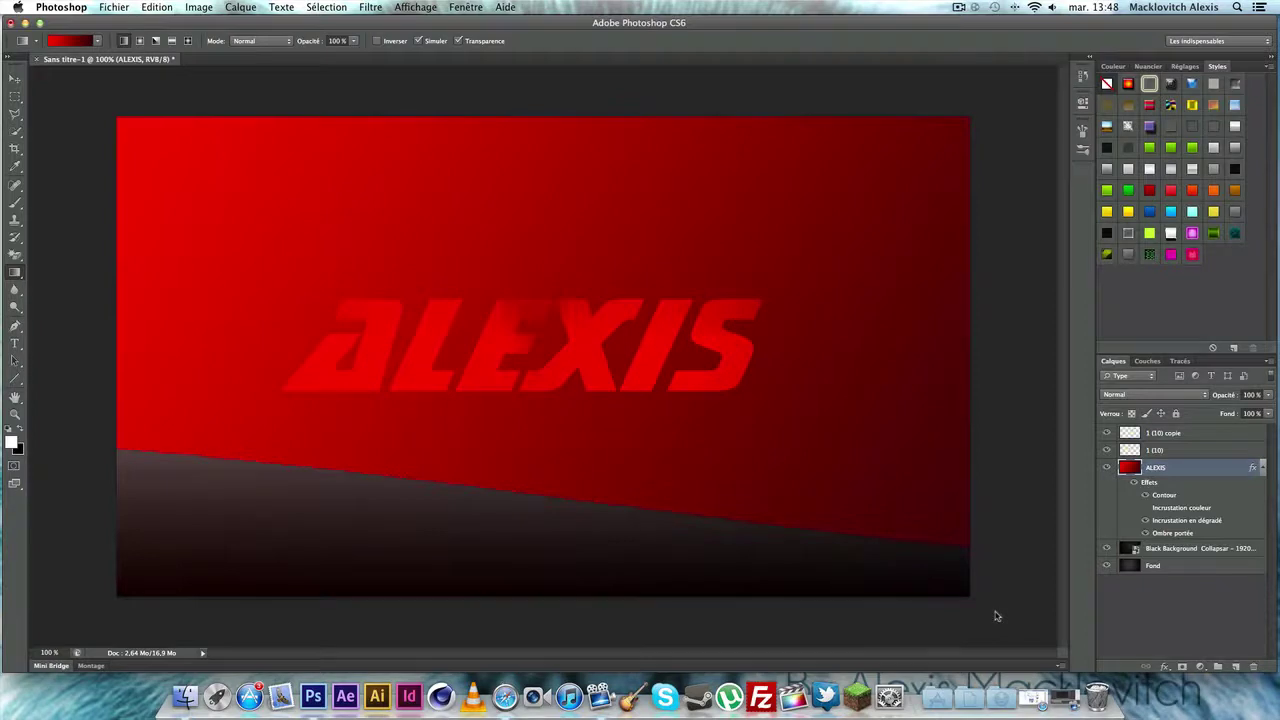
pyautogui.press('super+z')
# Step: Create a new layer named Calque 1 and move it to the top of the layer stack
pyautogui.click(231, 8)
pyautogui.moveTo(260, 28)
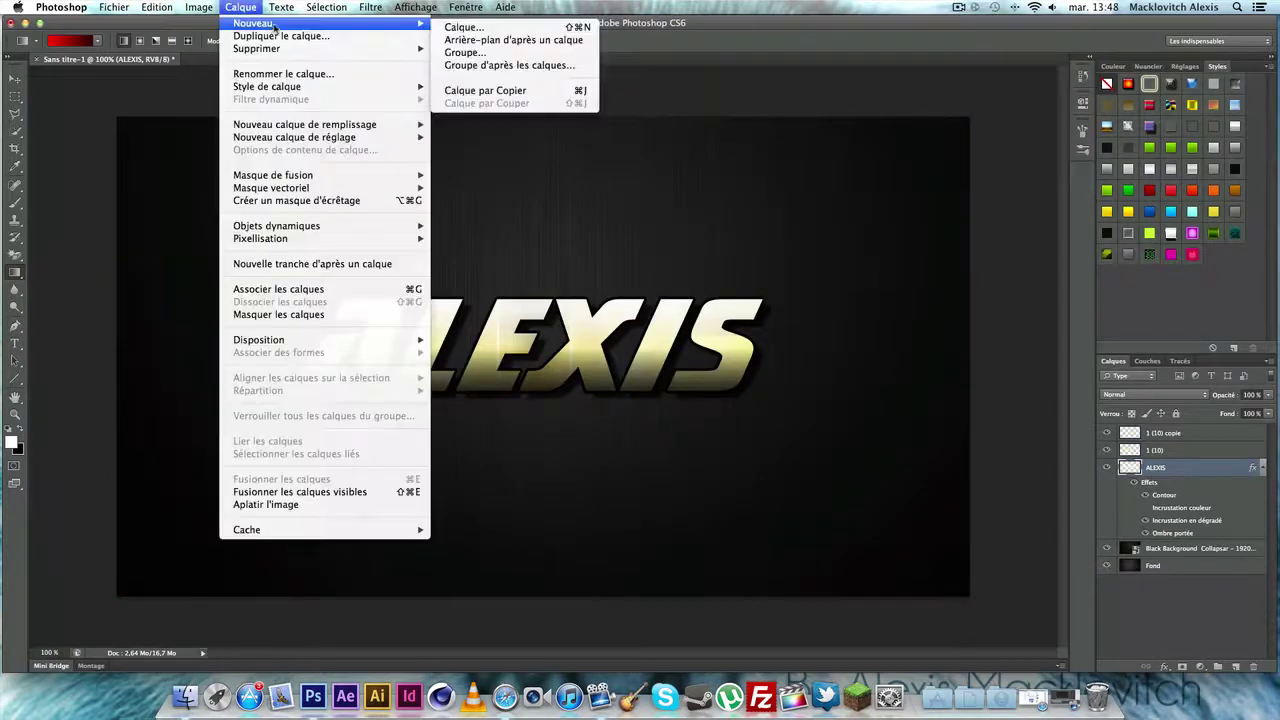
pyautogui.click(650, 28)
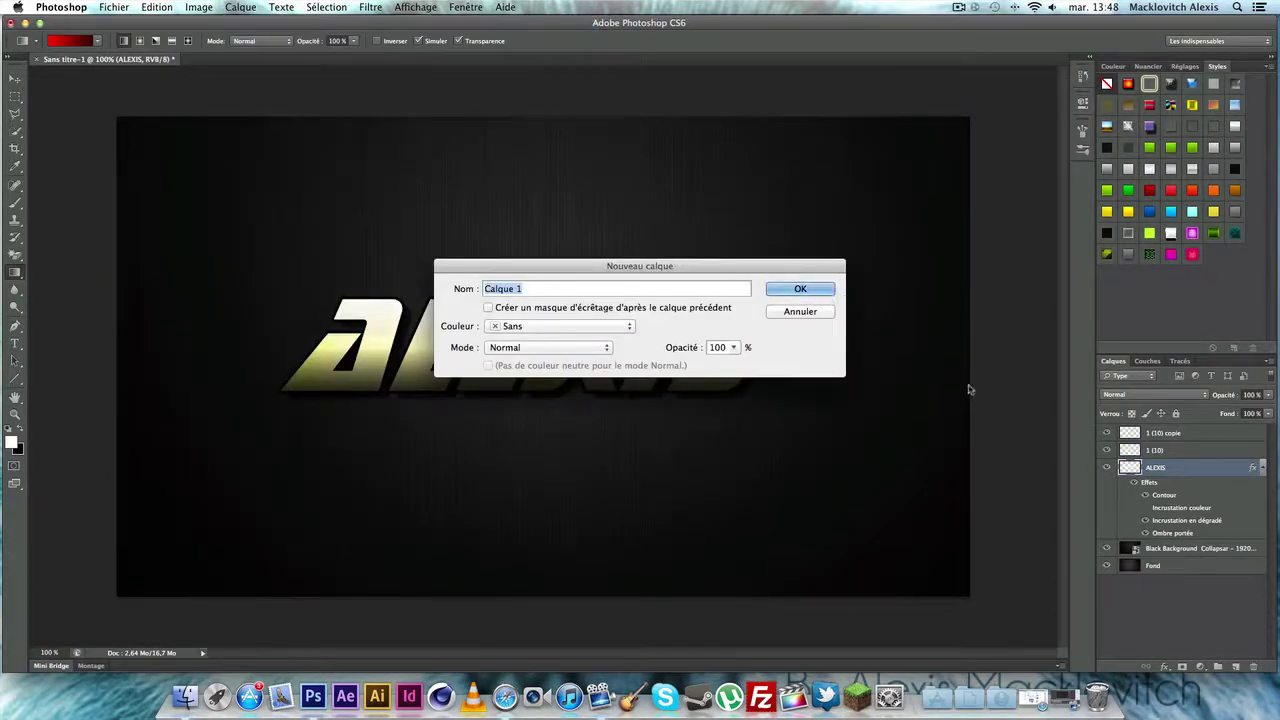
pyautogui.click(826, 288)
pyautogui.moveTo(1217, 471); pyautogui.dragTo(1219, 431)
# Step: Fill the new top layer with the diagonal red gradient and set its blend mode to Incrustation
pyautogui.moveTo(145, 121); pyautogui.dragTo(1123, 683)
pyautogui.click(1150, 394)
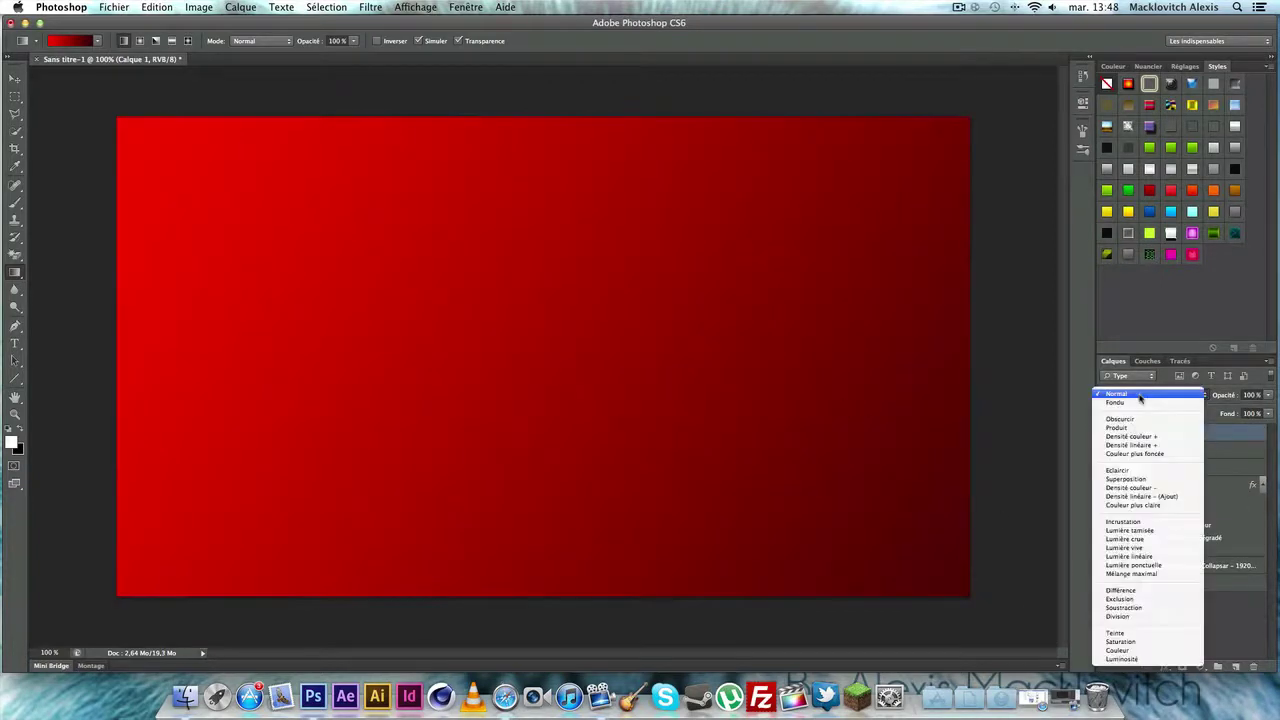
pyautogui.click(1157, 522)
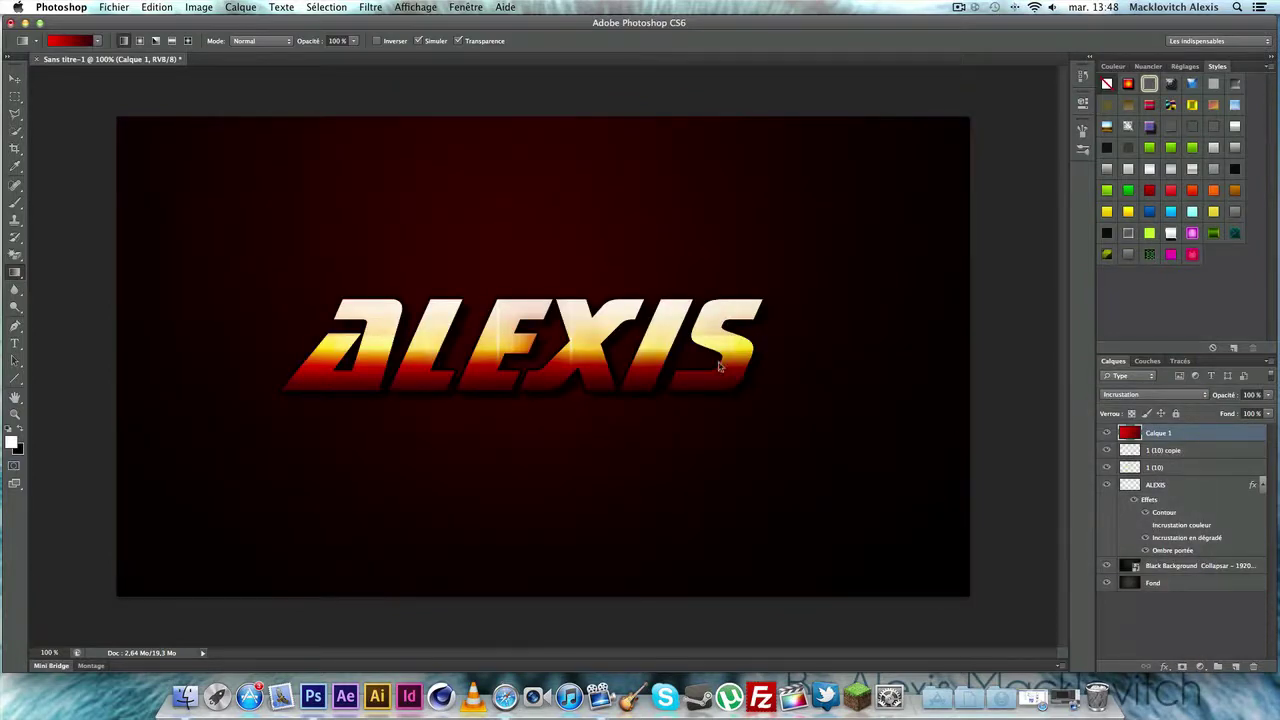
# Step: Reduce the name layer's gradient overlay opacity to 68%, enlarge its scale slightly and apply the style
pyautogui.doubleClick(1168, 490)
pyautogui.click(682, 493)
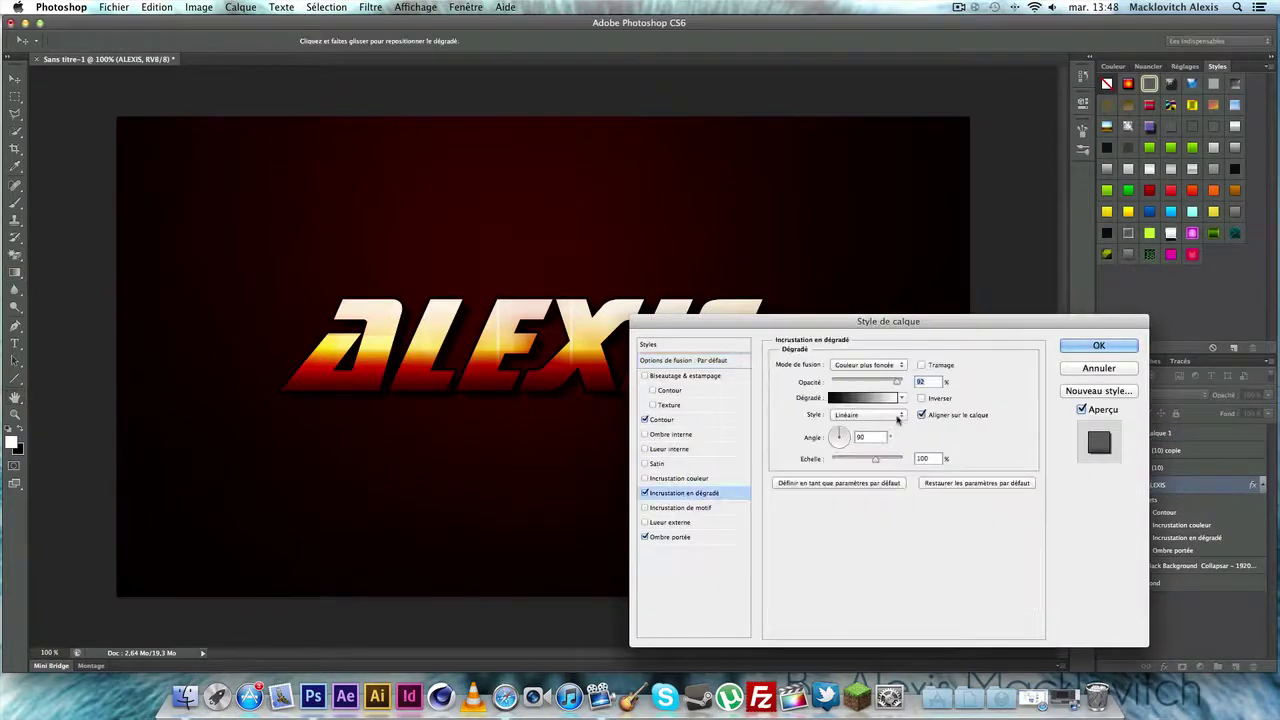
pyautogui.moveTo(896, 381); pyautogui.dragTo(880, 381)
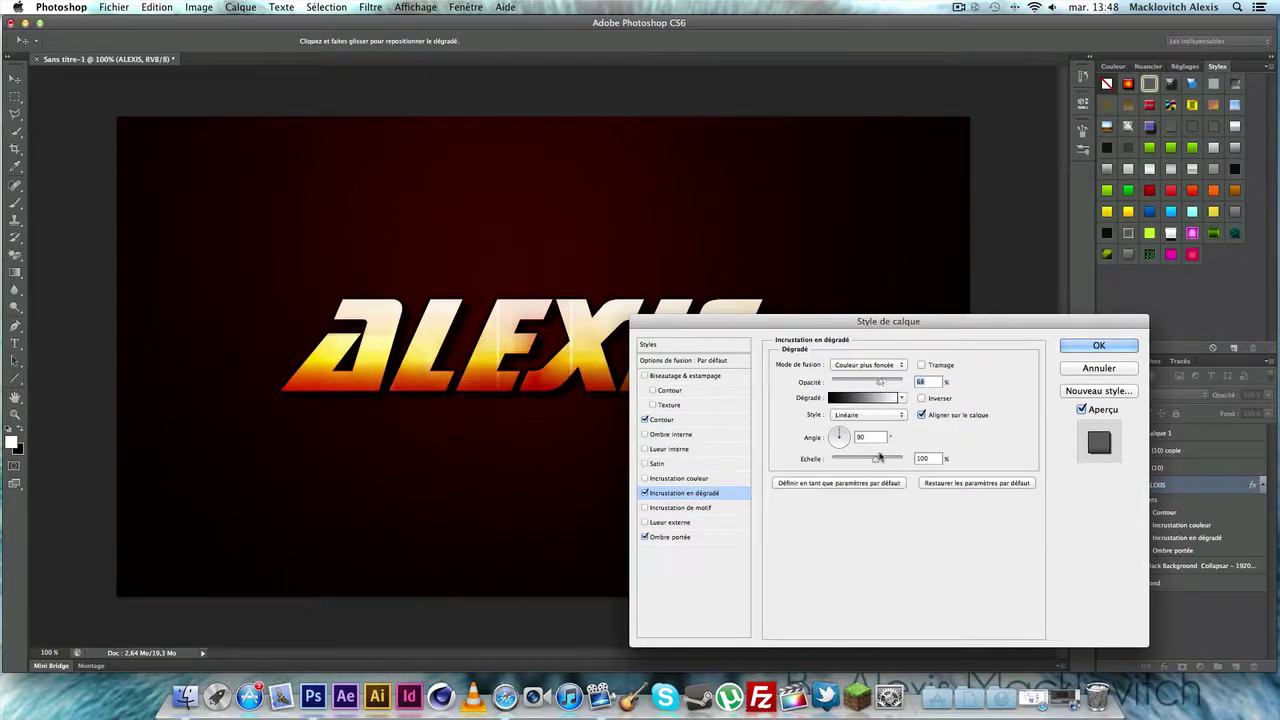
pyautogui.moveTo(880, 457)
pyautogui.mouseDown()
pyautogui.moveTo(868, 462)
pyautogui.moveTo(882, 460)
pyautogui.mouseUp()
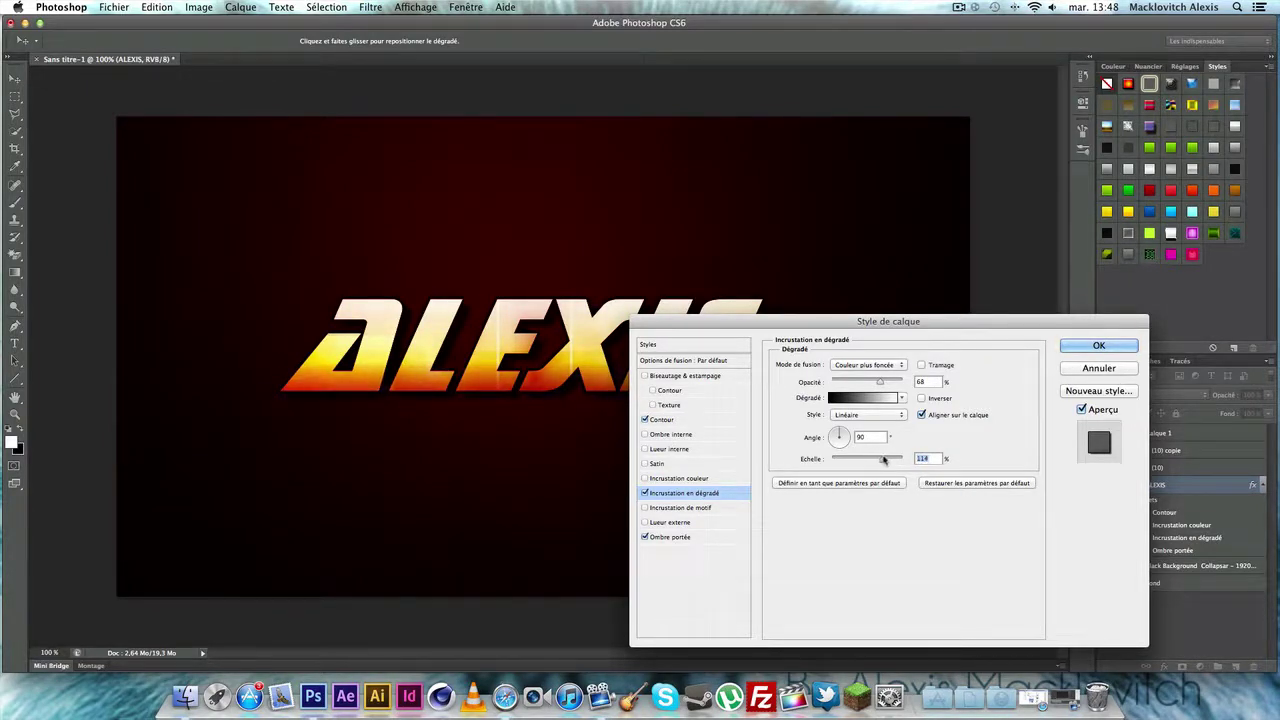
pyautogui.click(1084, 344)
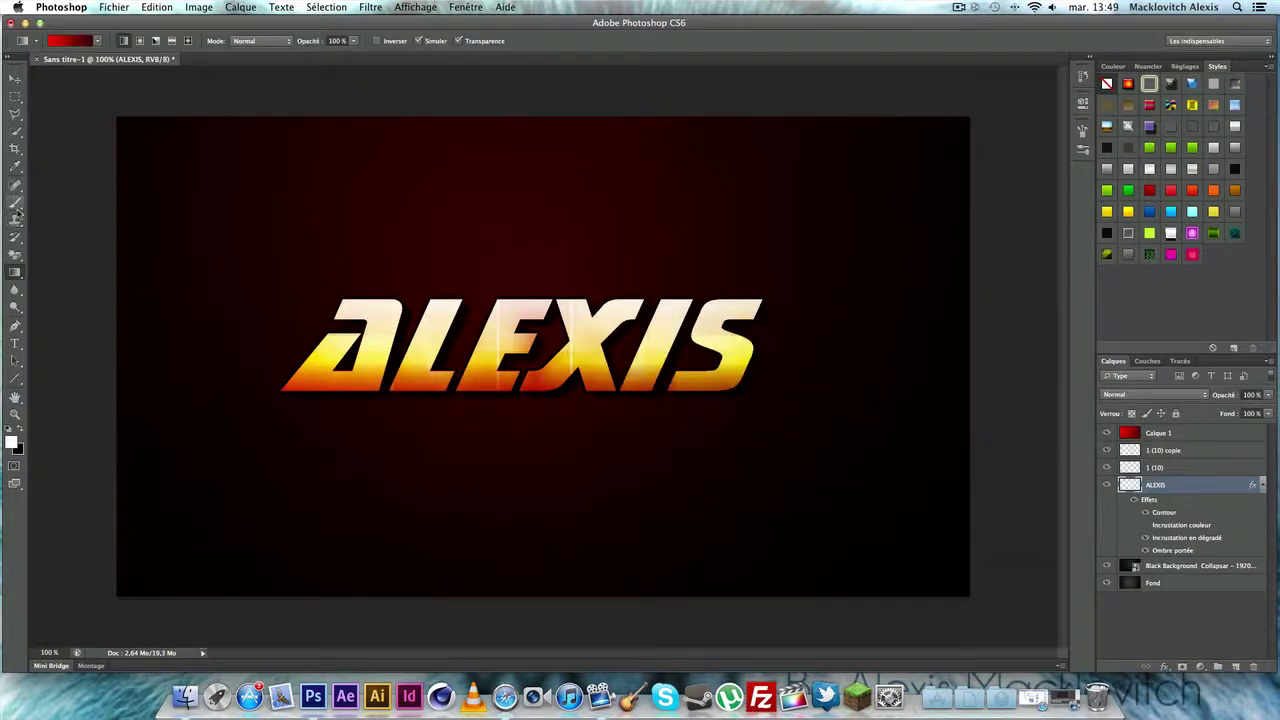
# Step: Choose the 567 px tech-interface brush preset for the Brush tool
pyautogui.click(16, 217)
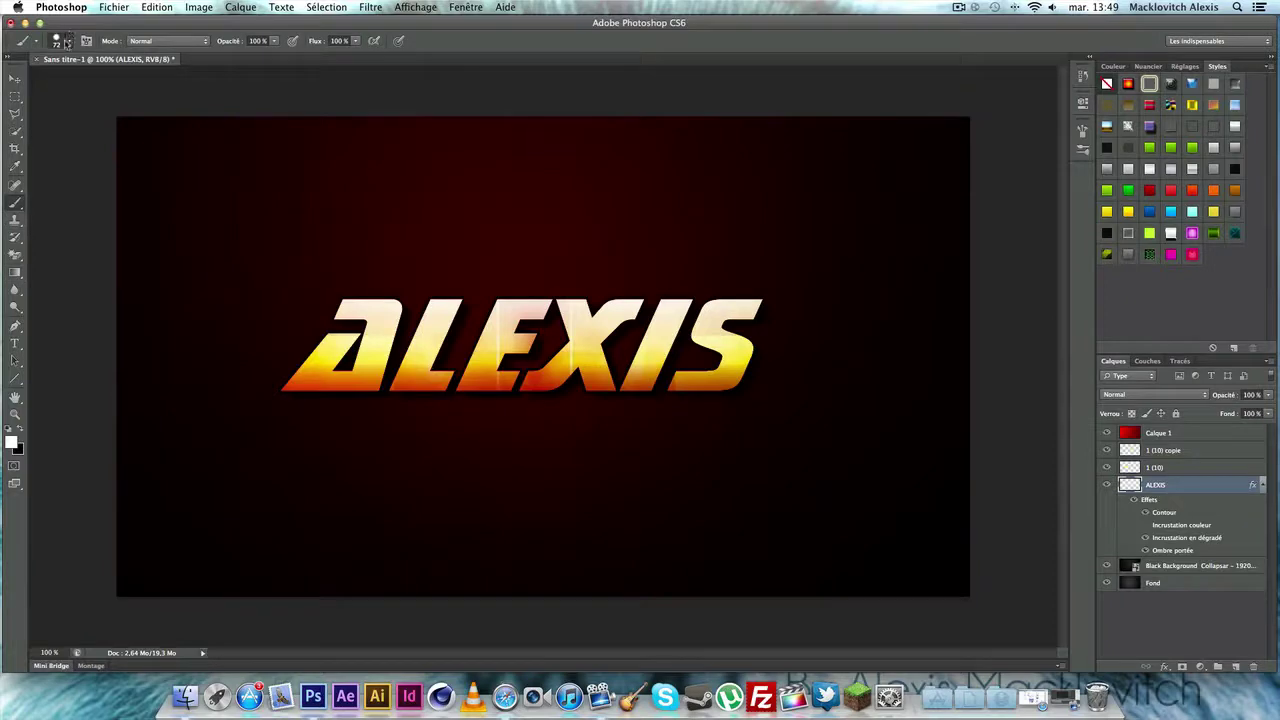
pyautogui.click(67, 43)
pyautogui.moveTo(182, 150); pyautogui.dragTo(186, 188)
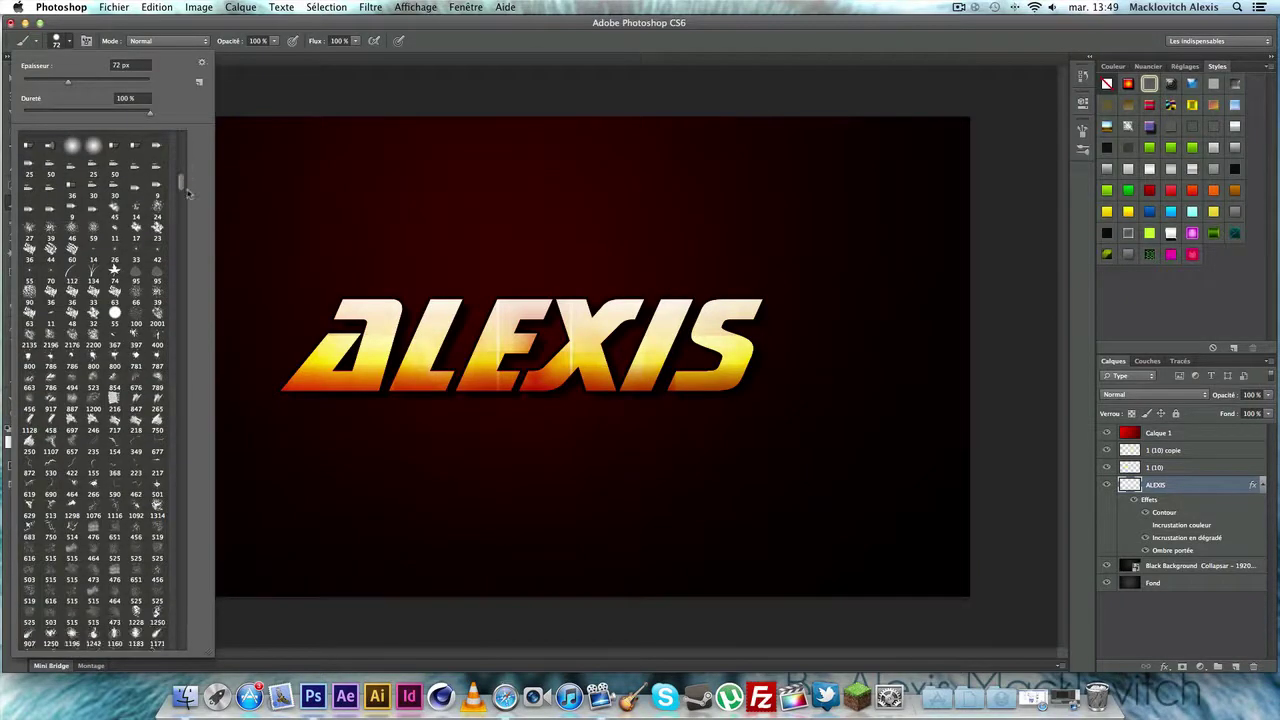
pyautogui.click(186, 332)
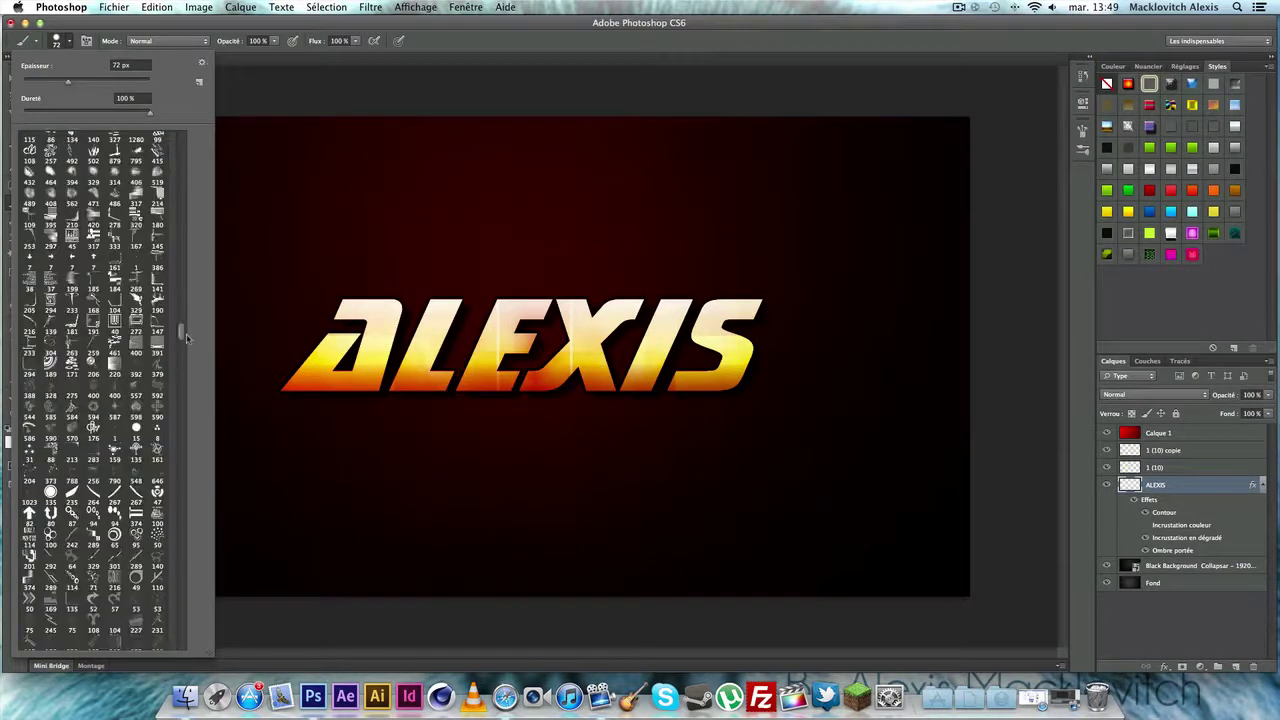
pyautogui.moveTo(186, 340); pyautogui.dragTo(187, 410)
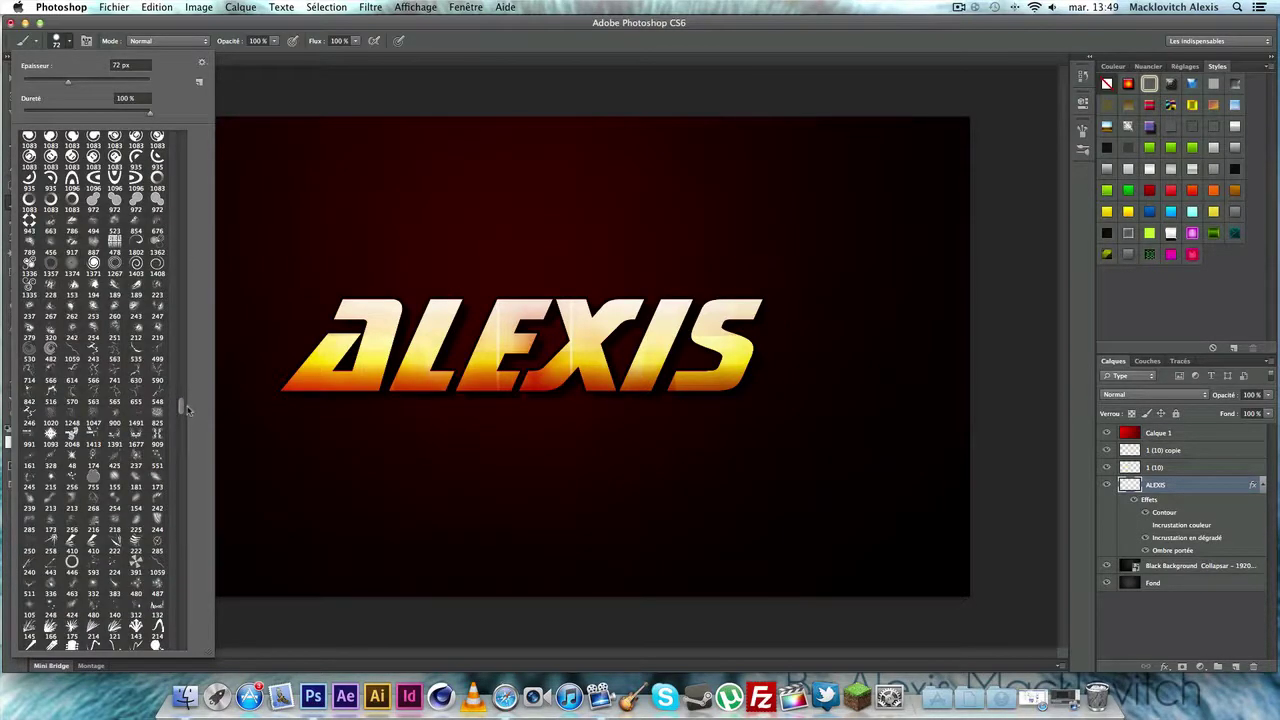
pyautogui.moveTo(187, 409); pyautogui.dragTo(189, 433)
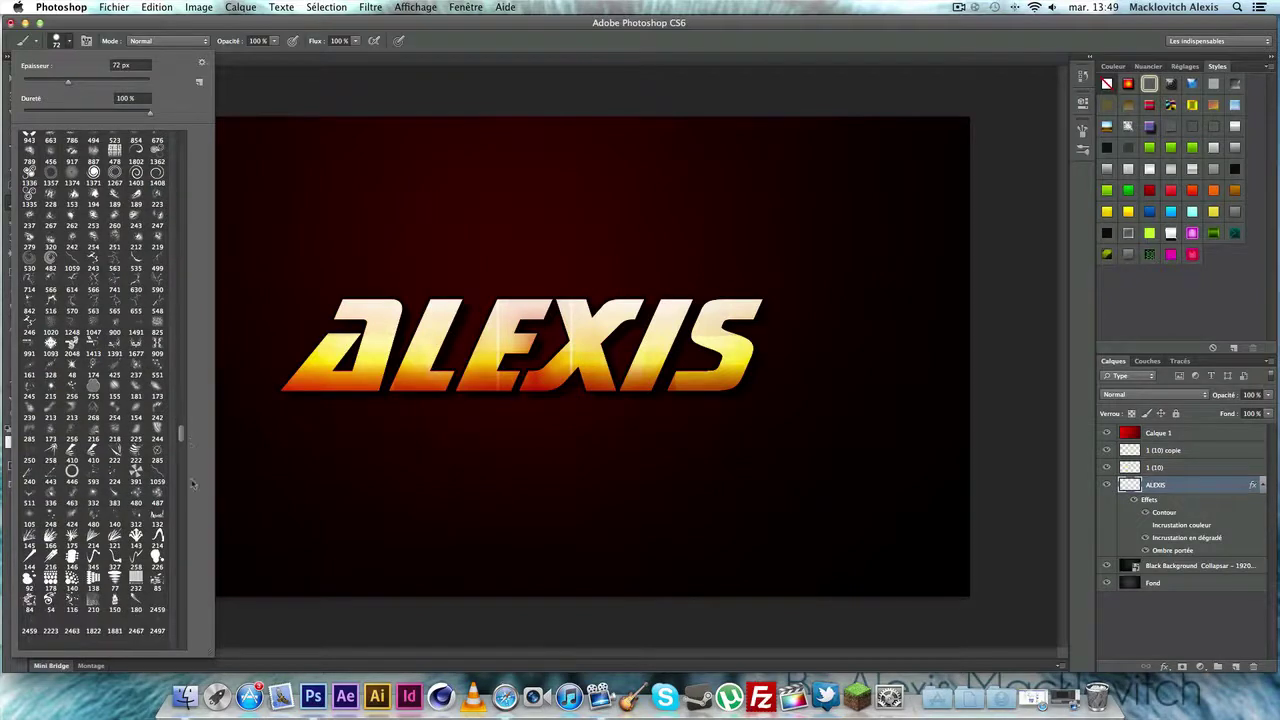
pyautogui.scroll(-5, 193, 484)
pyautogui.scroll(-5, 190, 510)
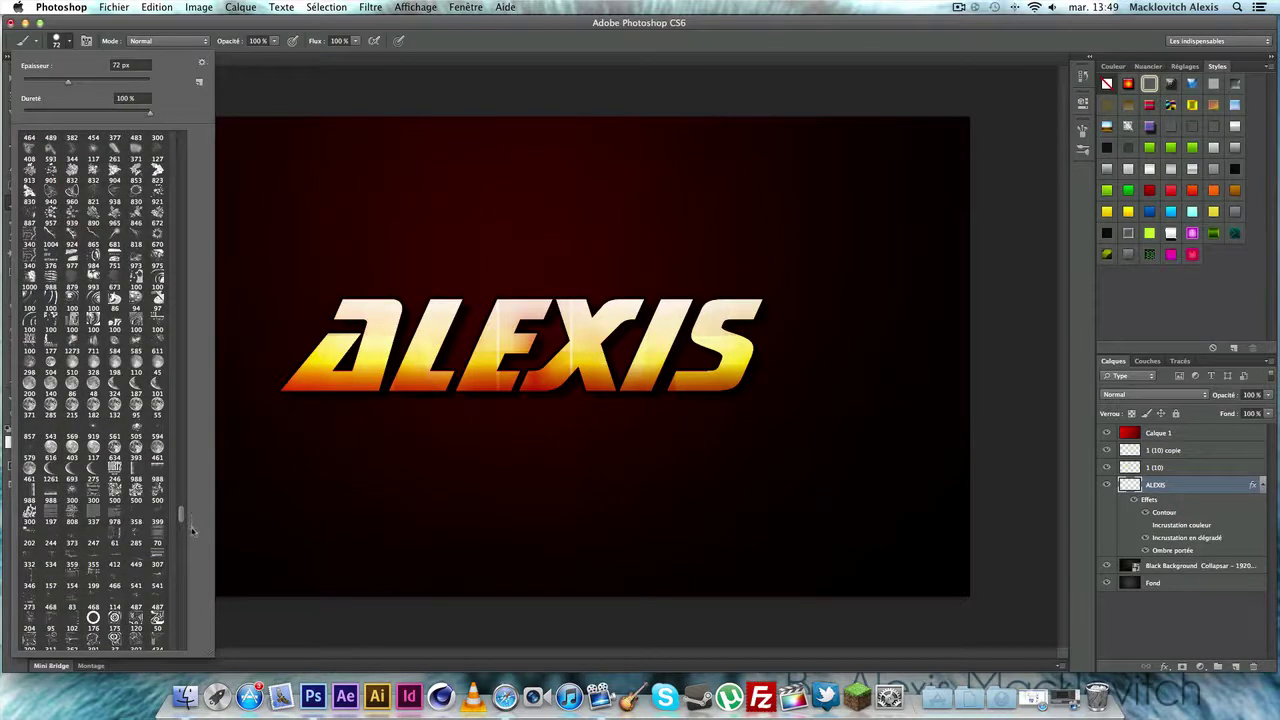
pyautogui.scroll(-5, 193, 541)
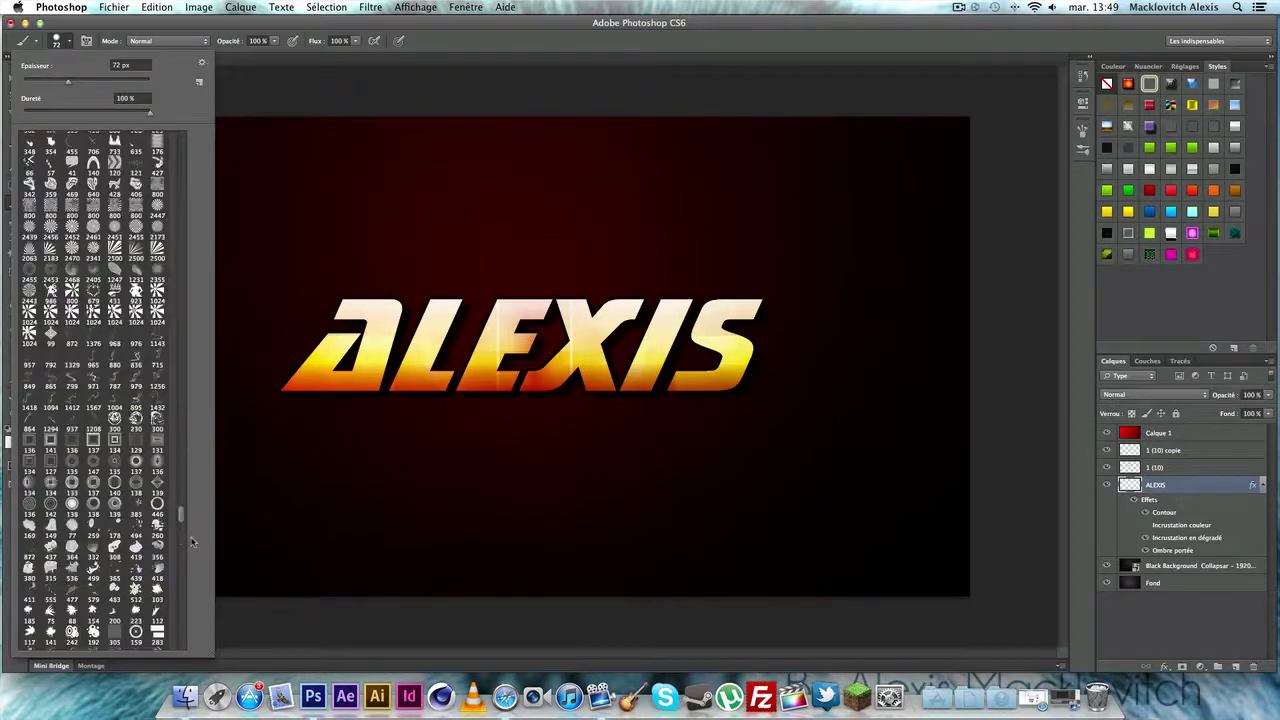
pyautogui.scroll(-5, 193, 541)
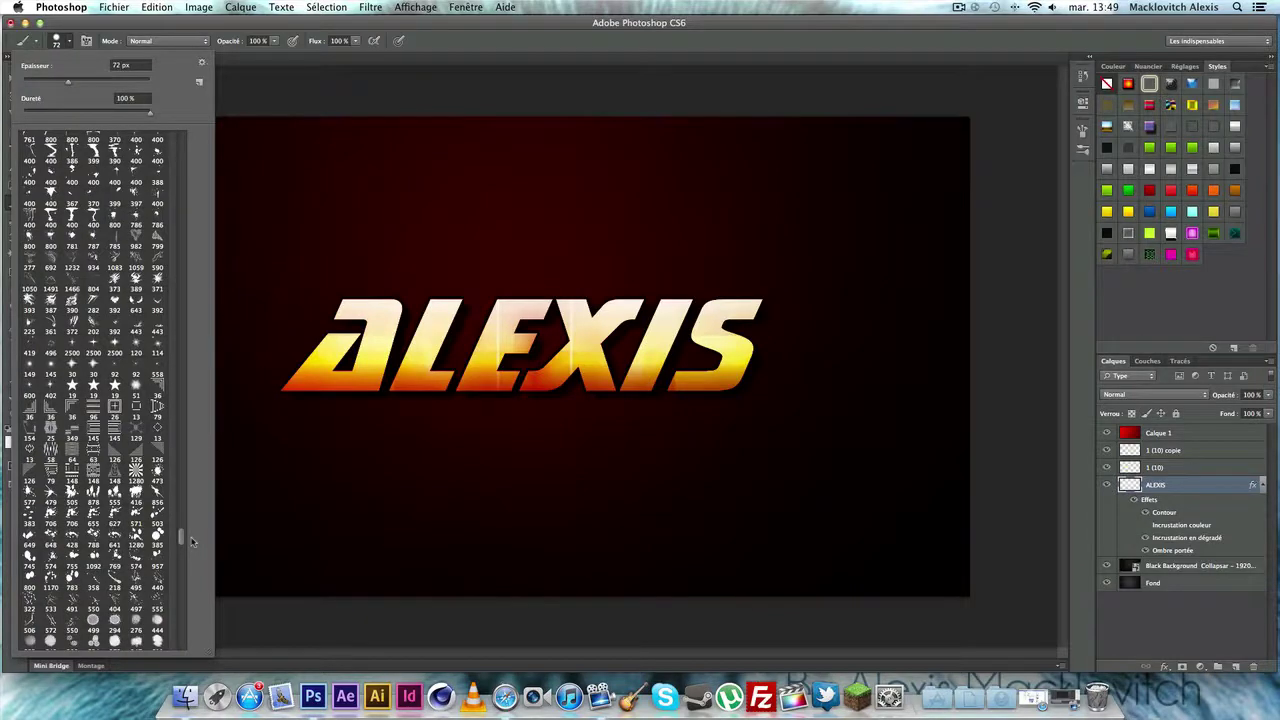
pyautogui.scroll(-8, 193, 541)
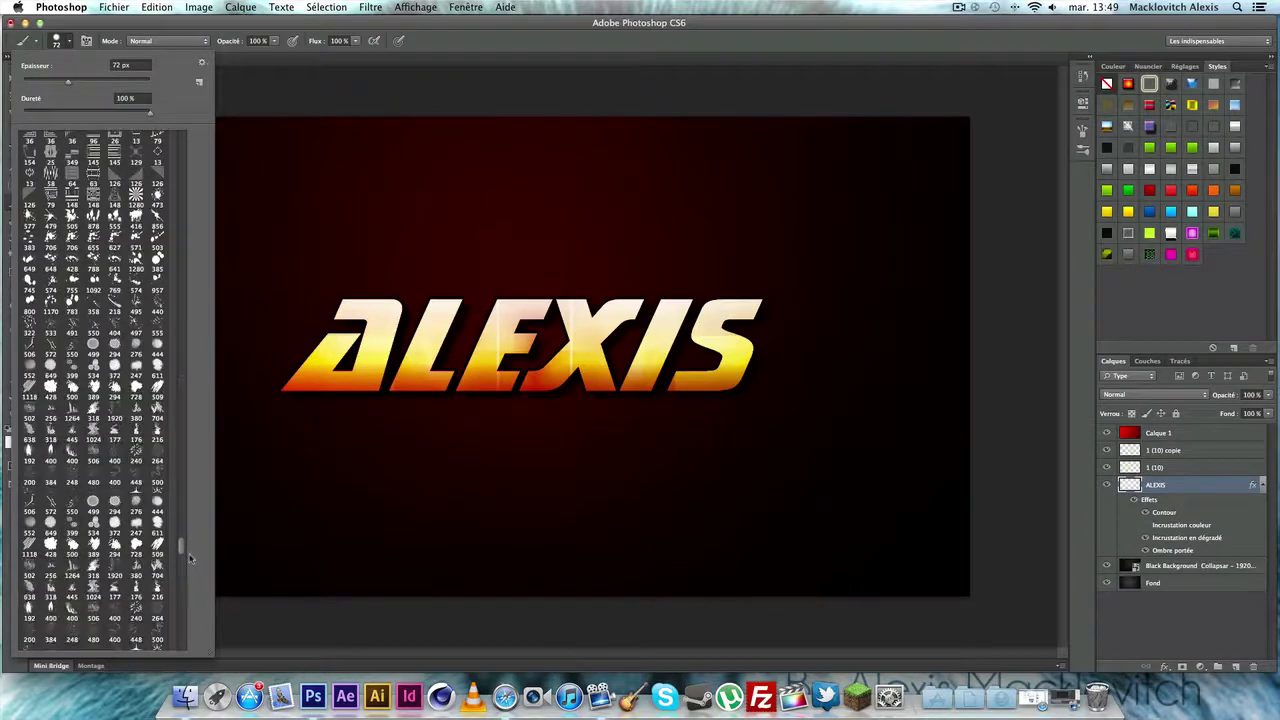
pyautogui.scroll(-10, 190, 560)
pyautogui.scroll(-5, 190, 560)
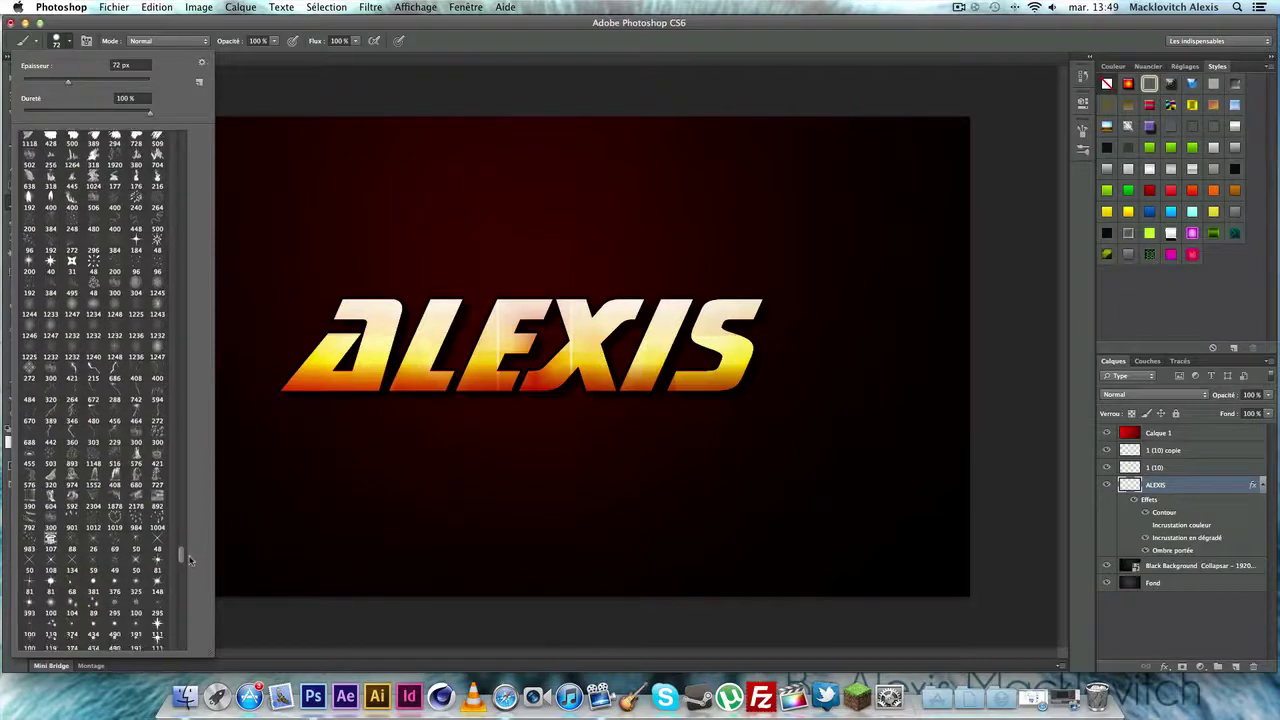
pyautogui.scroll(-15, 190, 562)
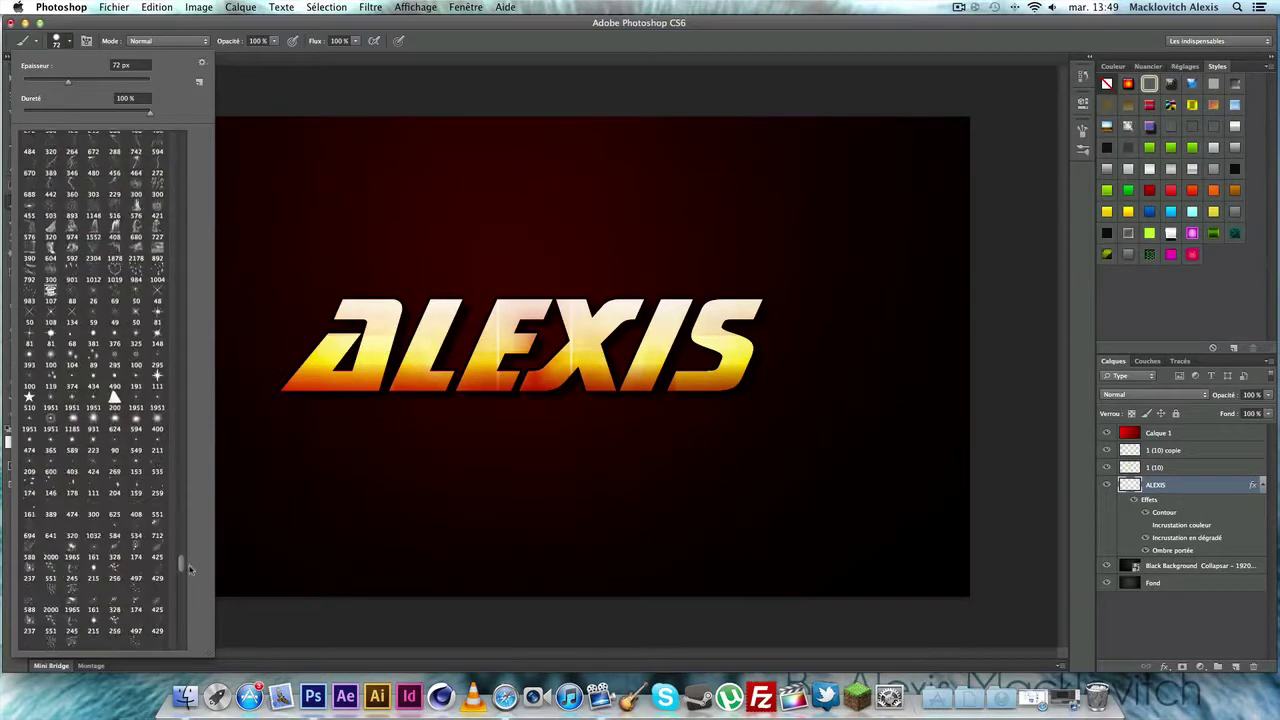
pyautogui.scroll(-15, 190, 577)
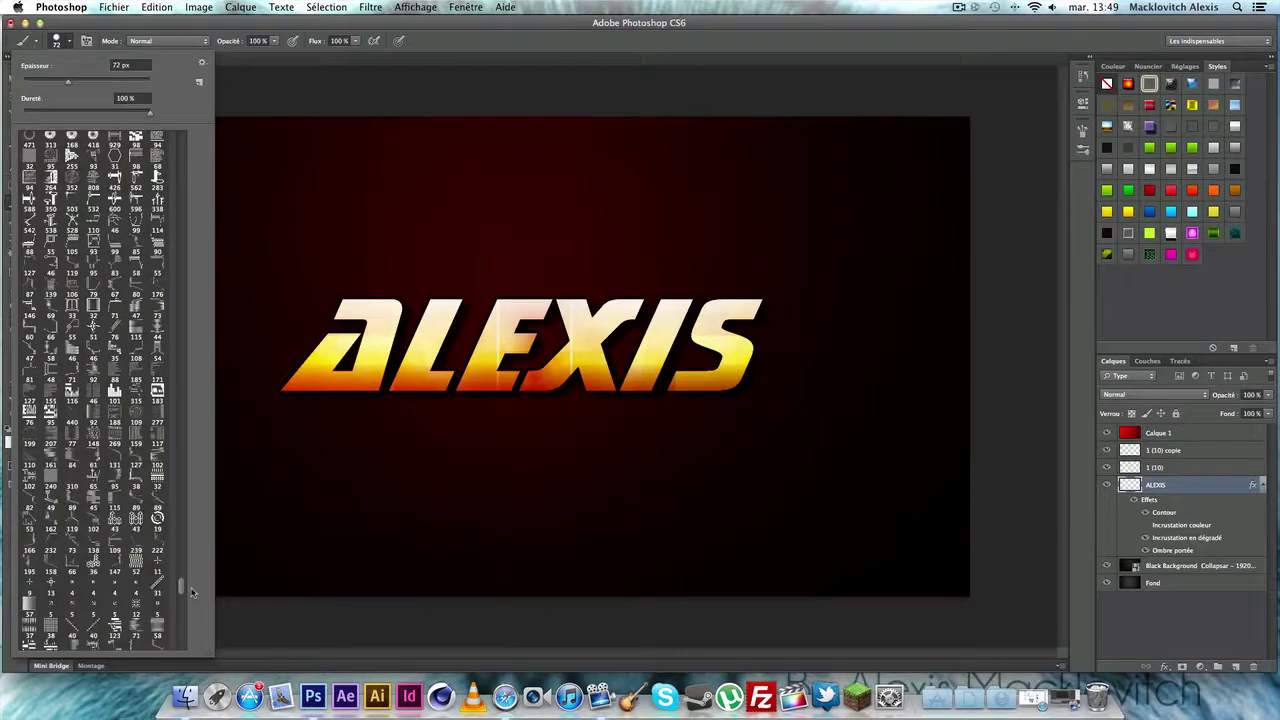
pyautogui.scroll(-15, 190, 598)
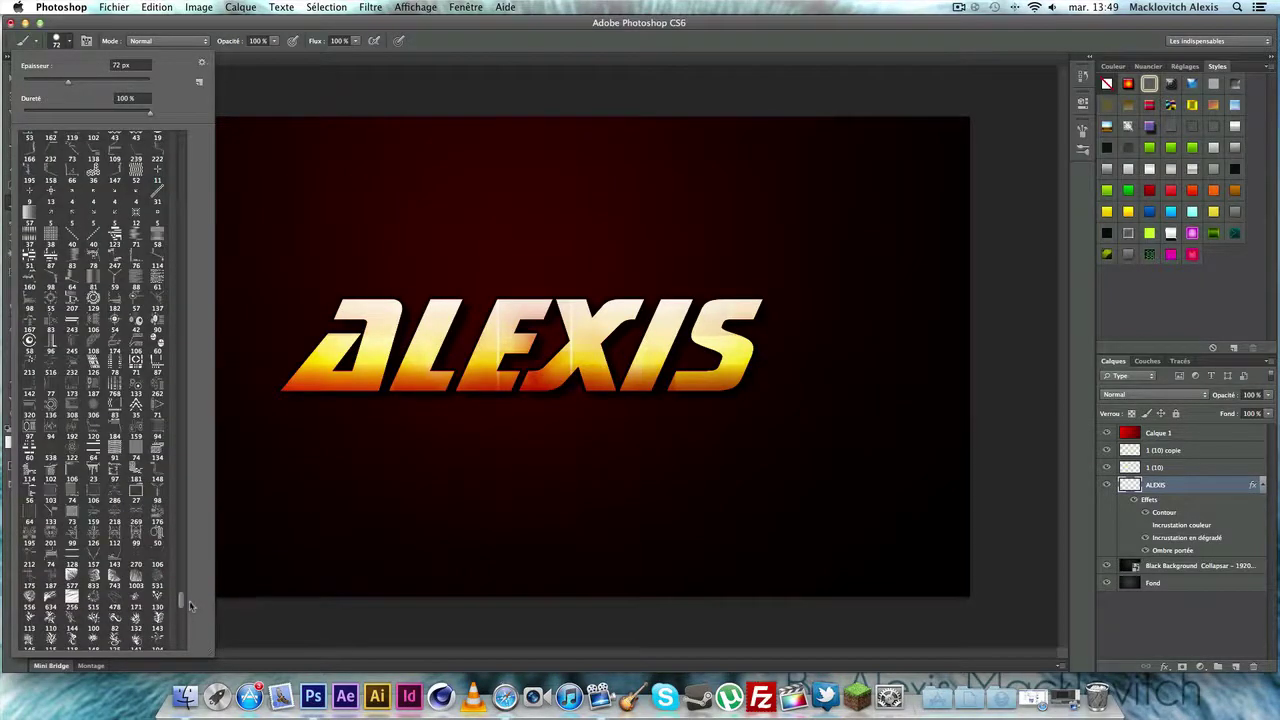
pyautogui.scroll(-15, 190, 606)
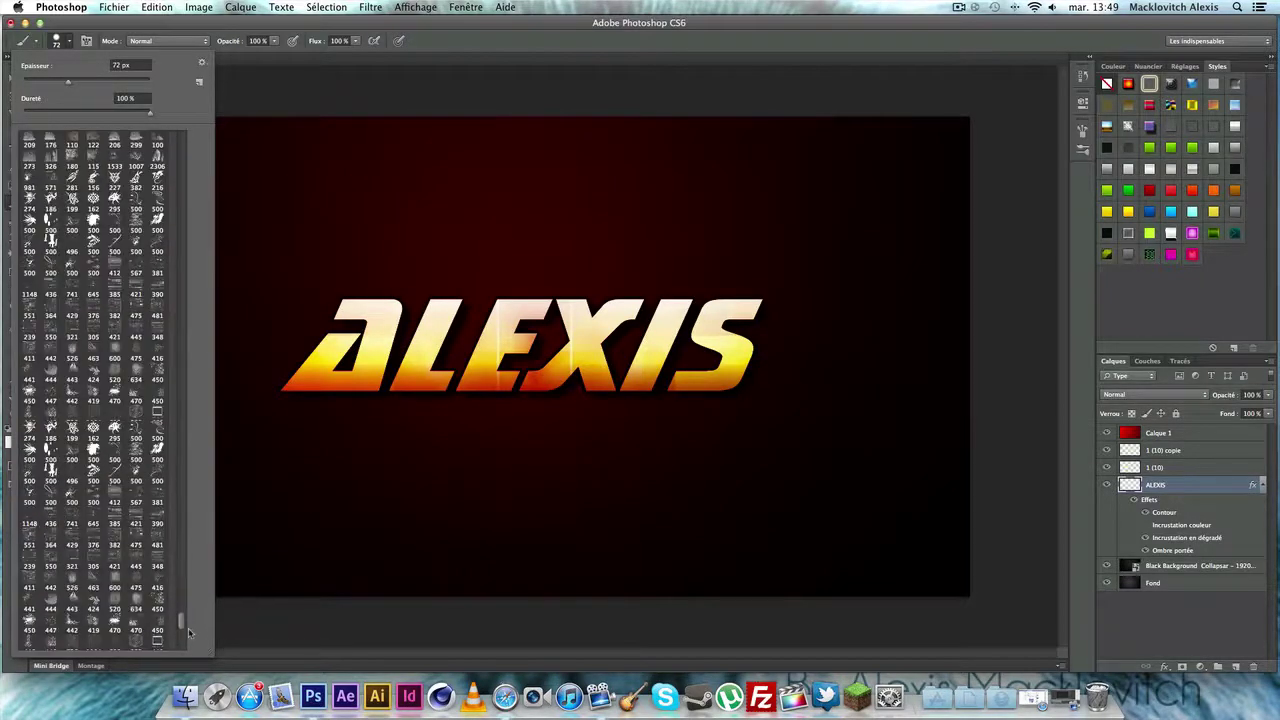
pyautogui.scroll(10, 189, 625)
pyautogui.scroll(-2, 188, 612)
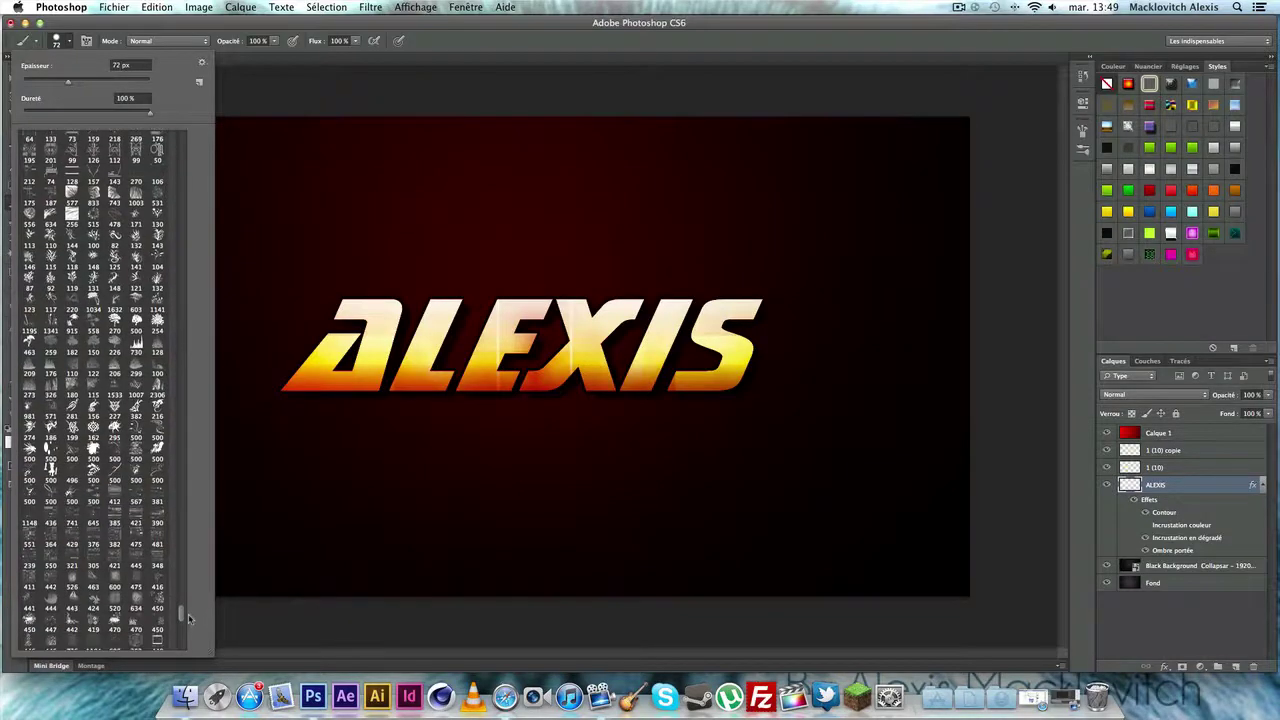
pyautogui.click(136, 490)
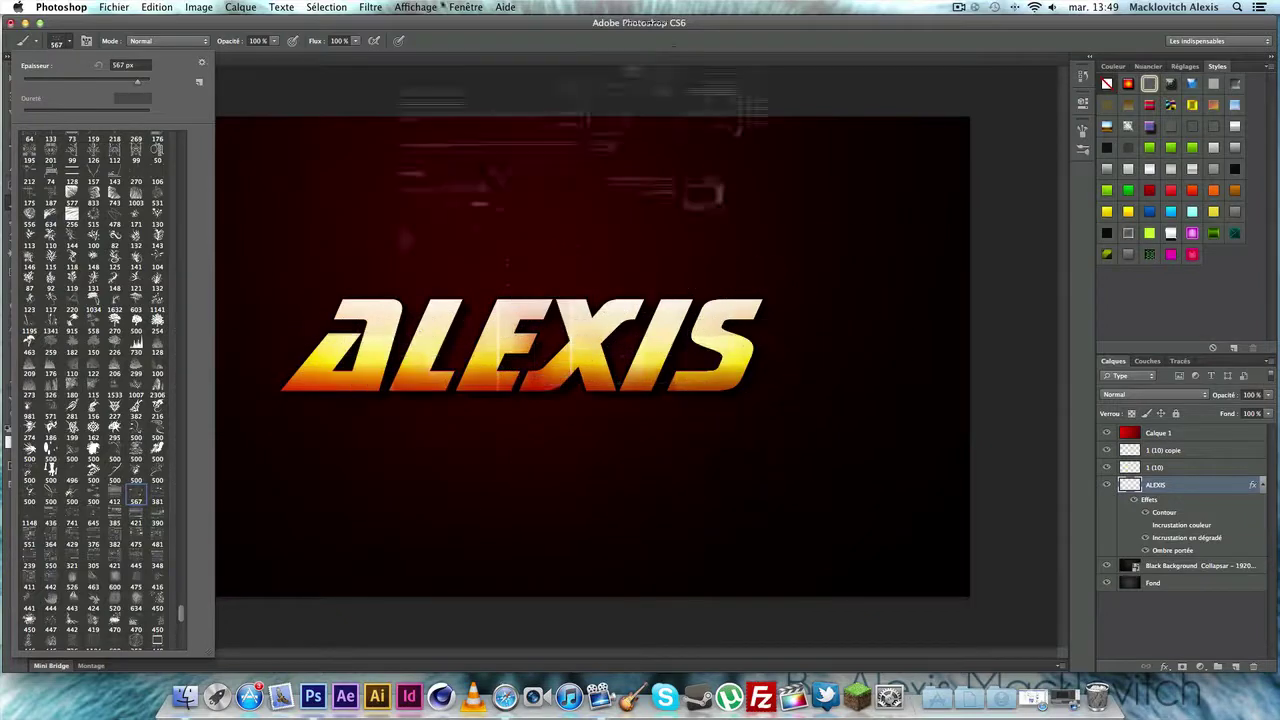
# Step: Create a new layer named Calque 2 above the name layer and stamp the 567 px brush over the name's first letters
pyautogui.click(240, 7)
pyautogui.moveTo(260, 22)
pyautogui.click(524, 30)
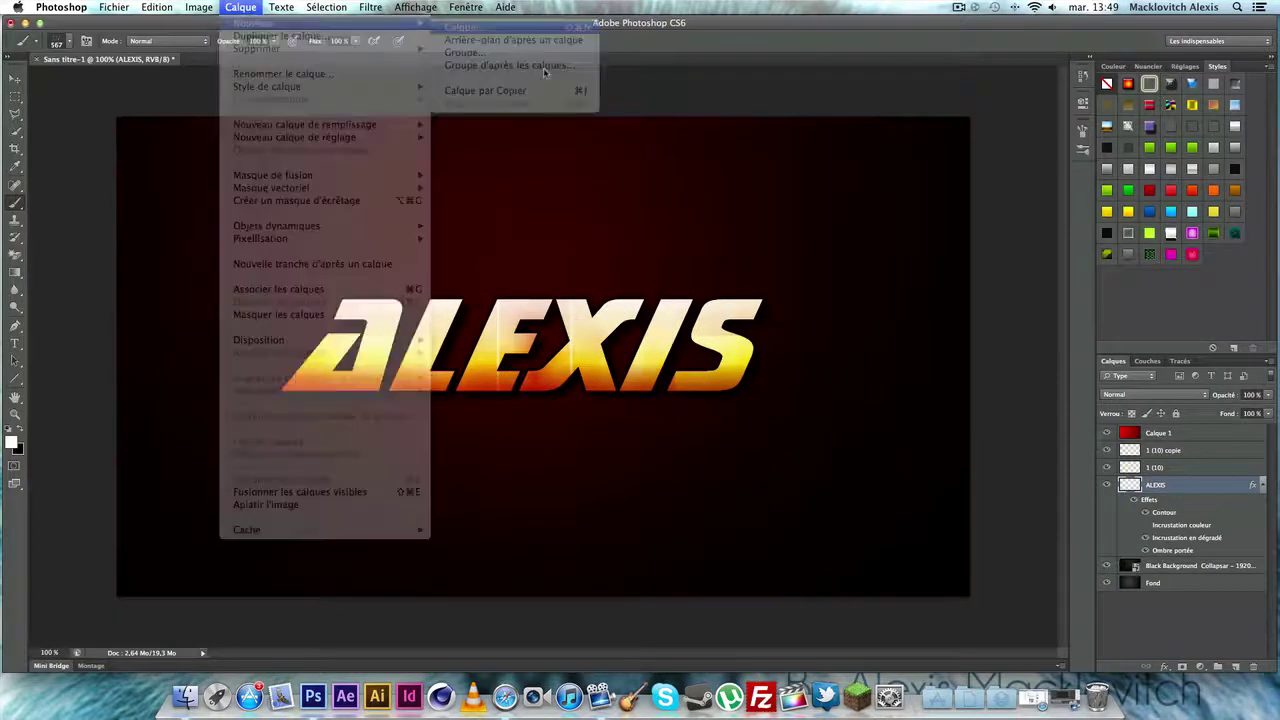
pyautogui.click(811, 287)
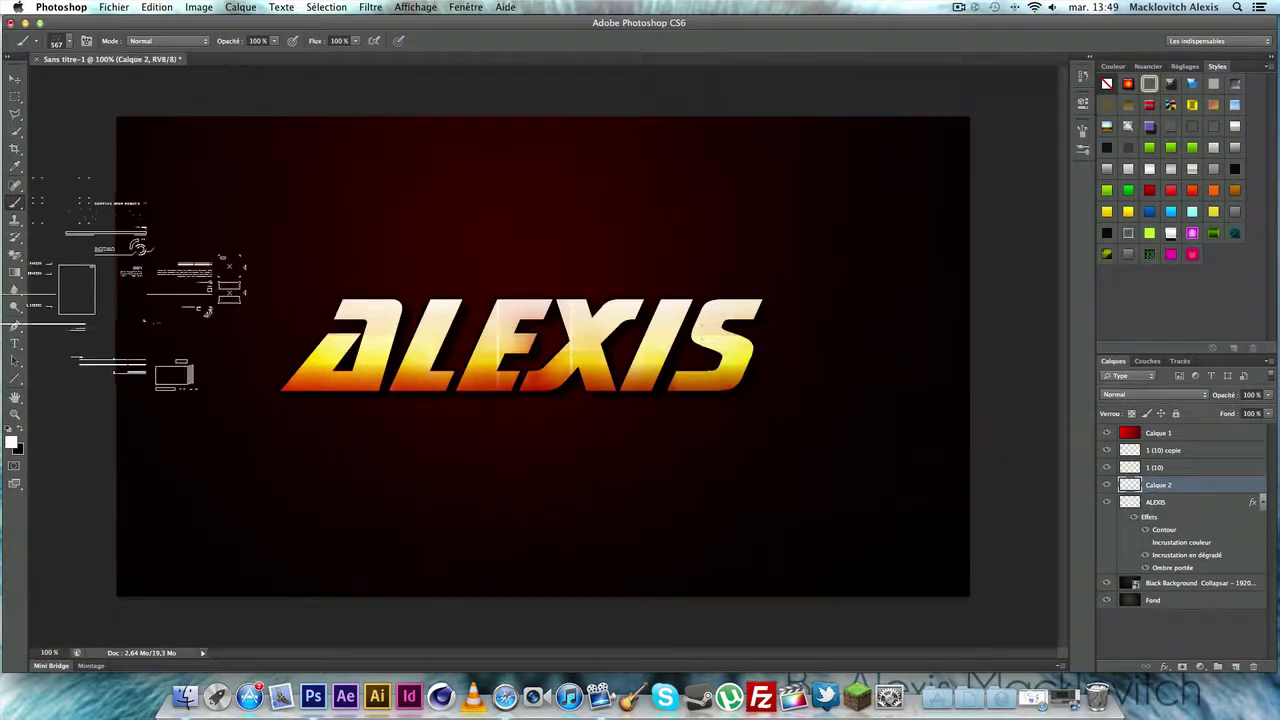
pyautogui.click(360, 345)
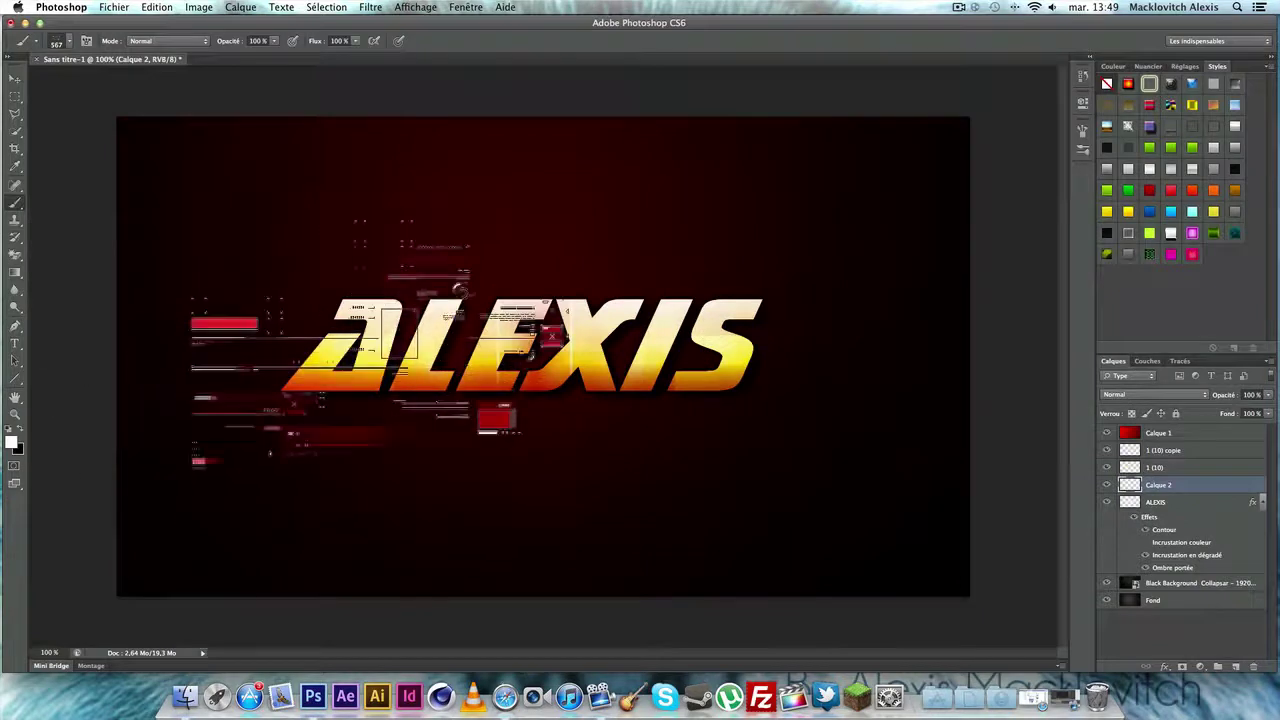
# Step: Stamp the 412 px brush over the centre of the name and the 376 px brush over its right half
pyautogui.click(68, 44)
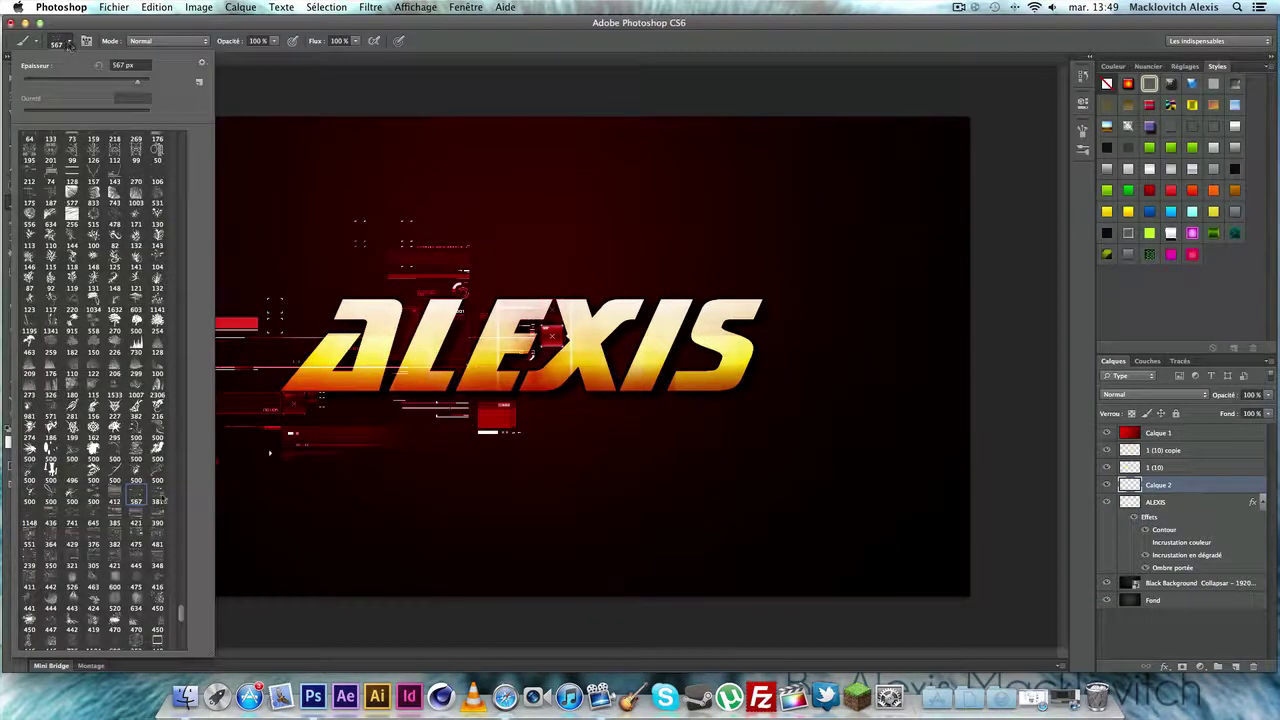
pyautogui.click(115, 500)
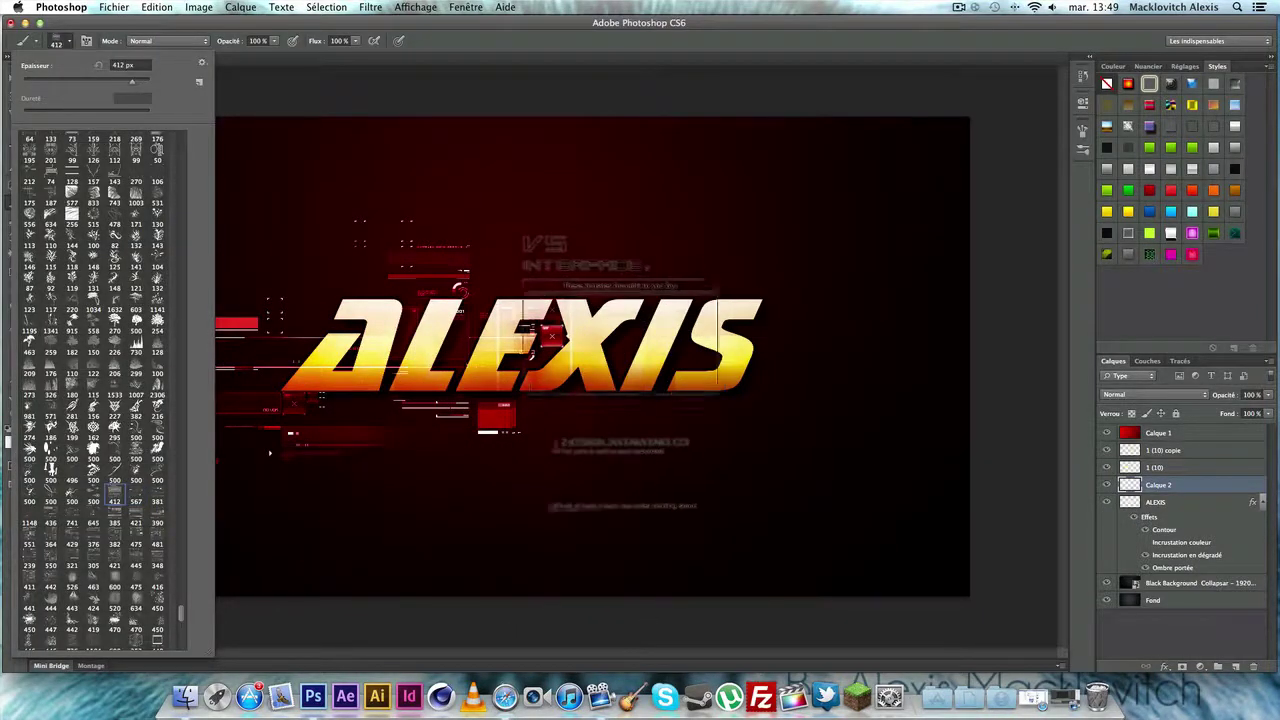
pyautogui.click(587, 380)
pyautogui.click(68, 44)
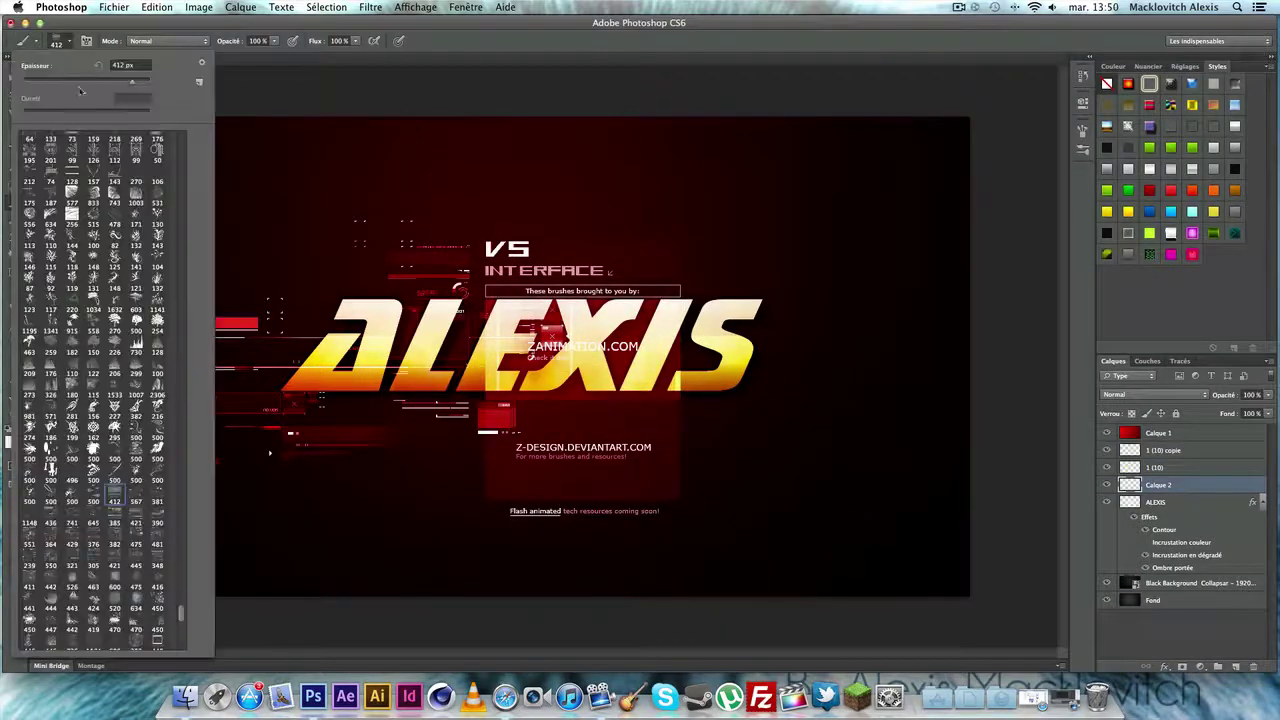
pyautogui.click(95, 538)
pyautogui.click(585, 380)
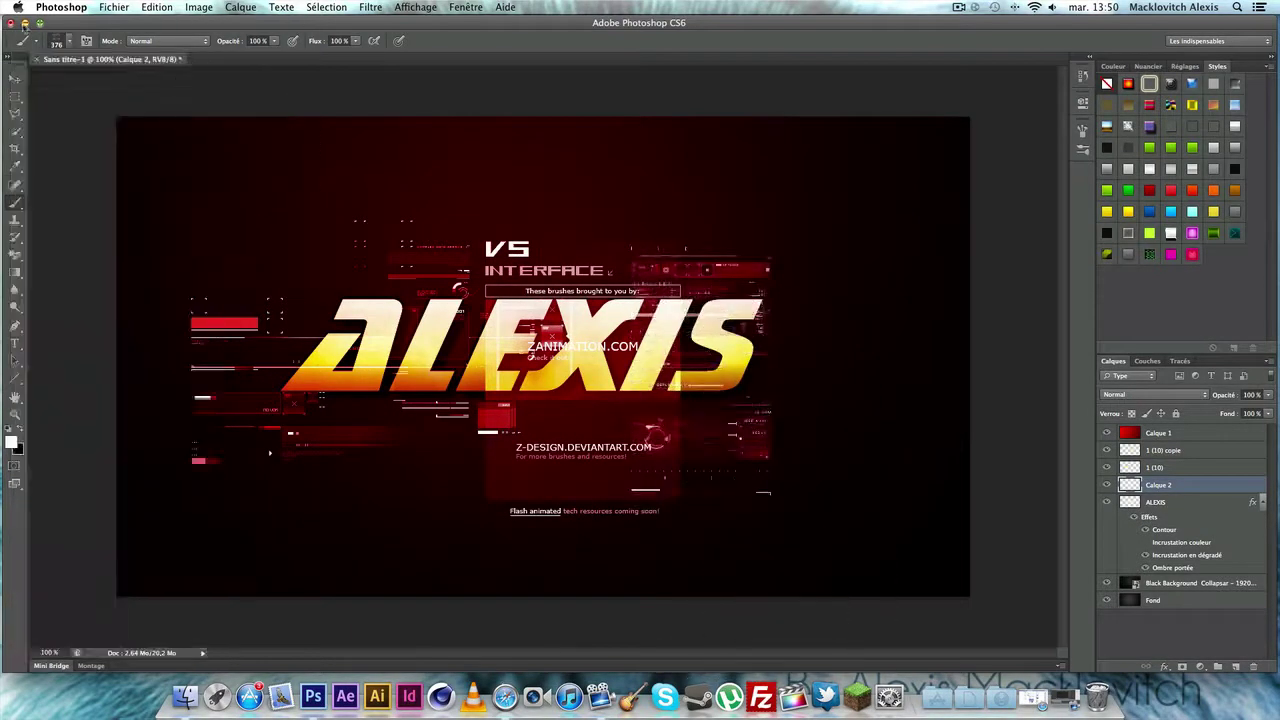
# Step: Stamp the 421 px brush over the name's left half and set Calque 2's blend mode to Incrustation
pyautogui.click(70, 44)
pyautogui.click(115, 565)
pyautogui.click(330, 380)
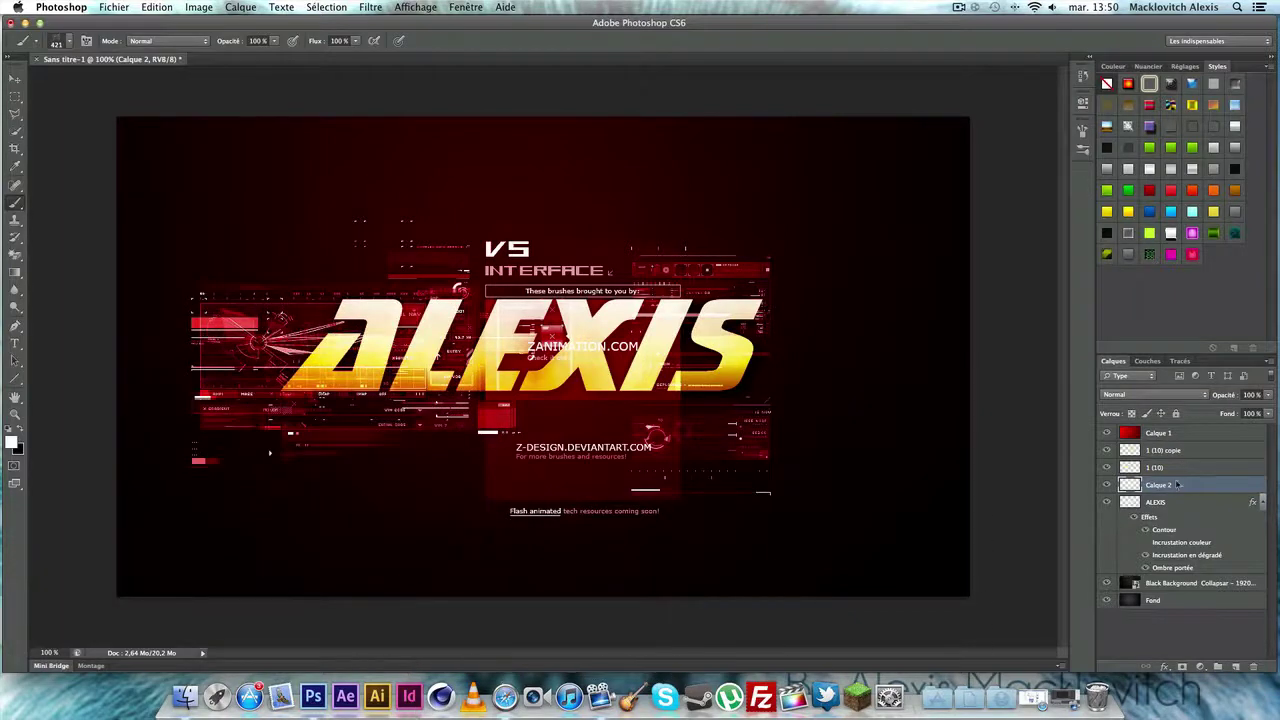
pyautogui.click(1170, 395)
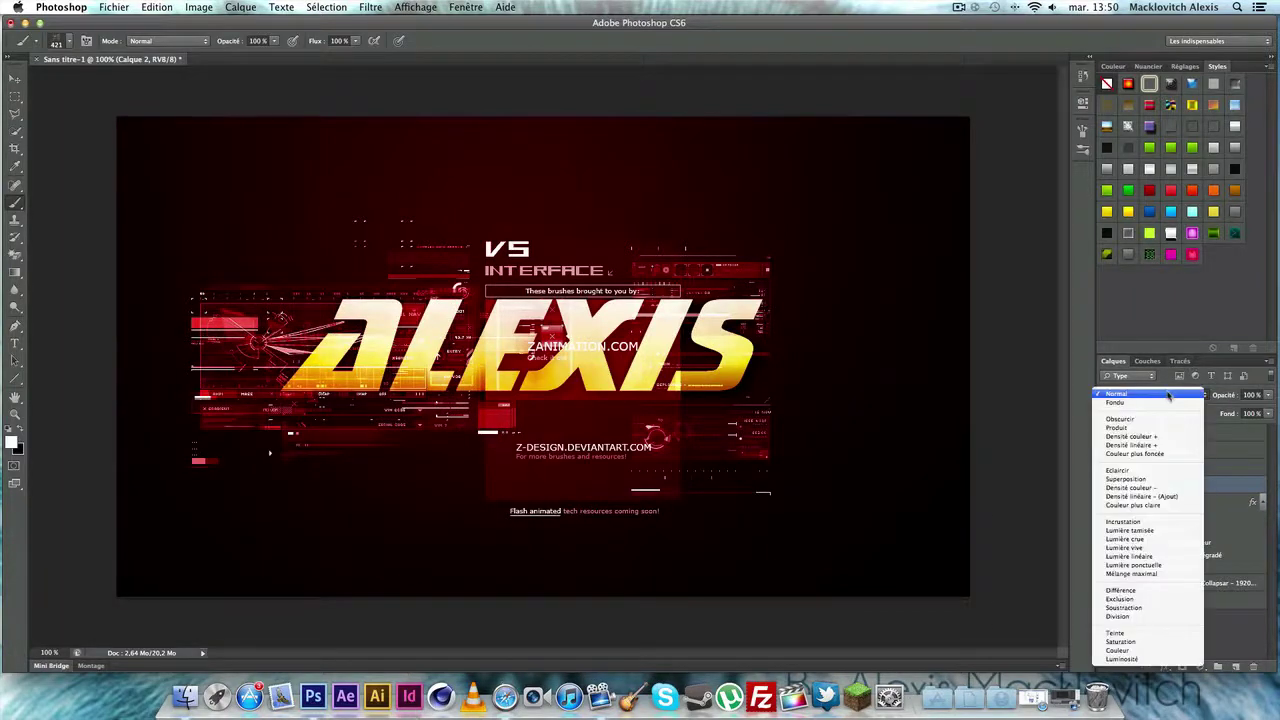
pyautogui.click(1146, 522)
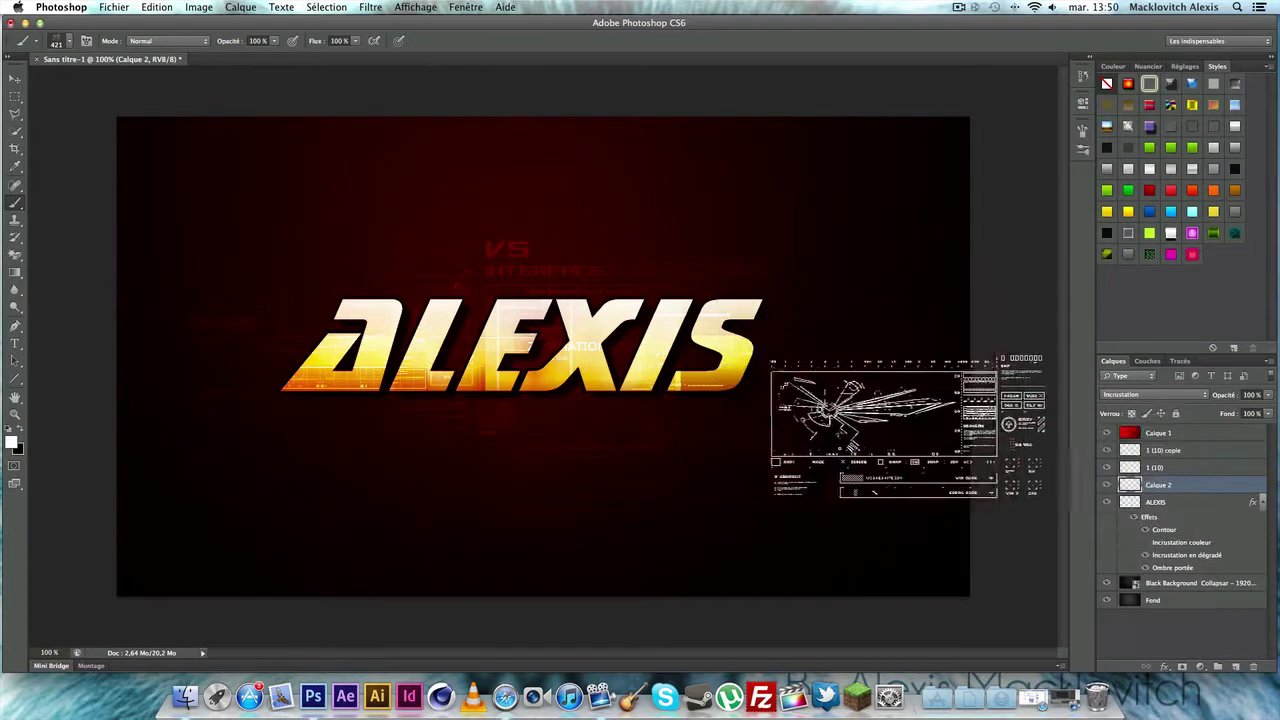
# Step: Load the name layer's transparency as a selection and invert it
pyautogui.click(1170, 502)
pyautogui.click(332, 7)
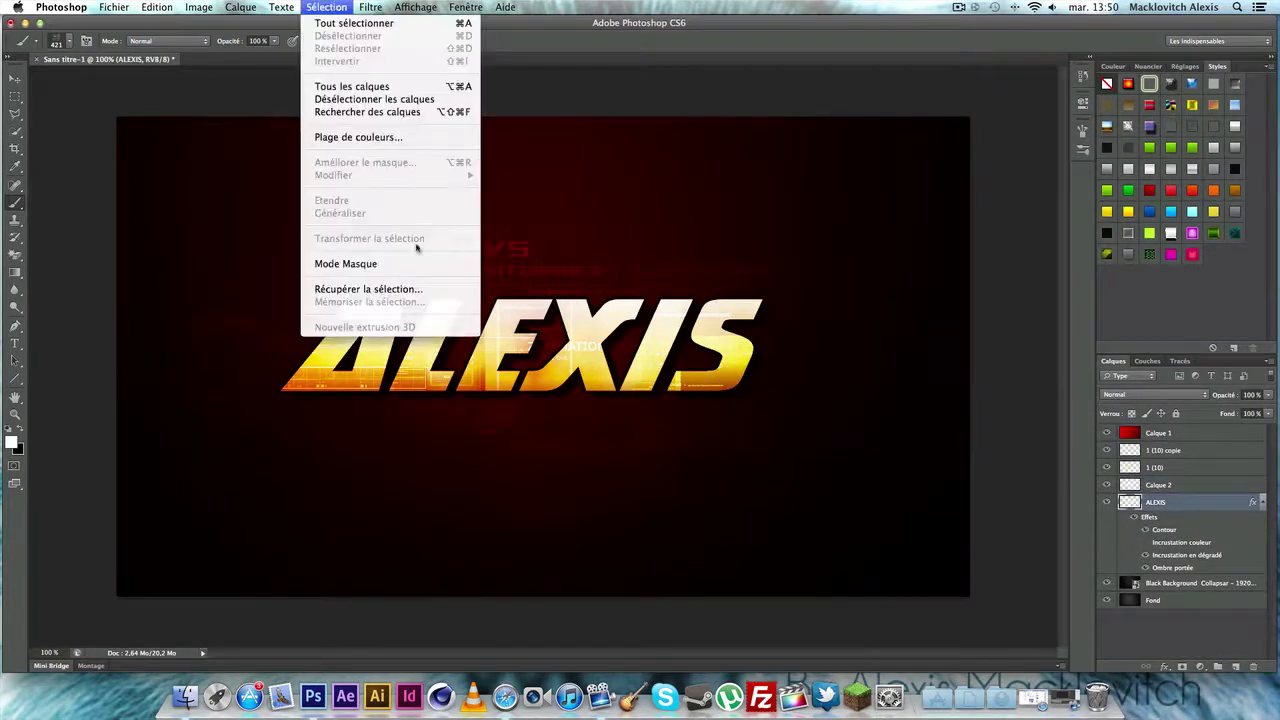
pyautogui.click(415, 289)
pyautogui.click(770, 260)
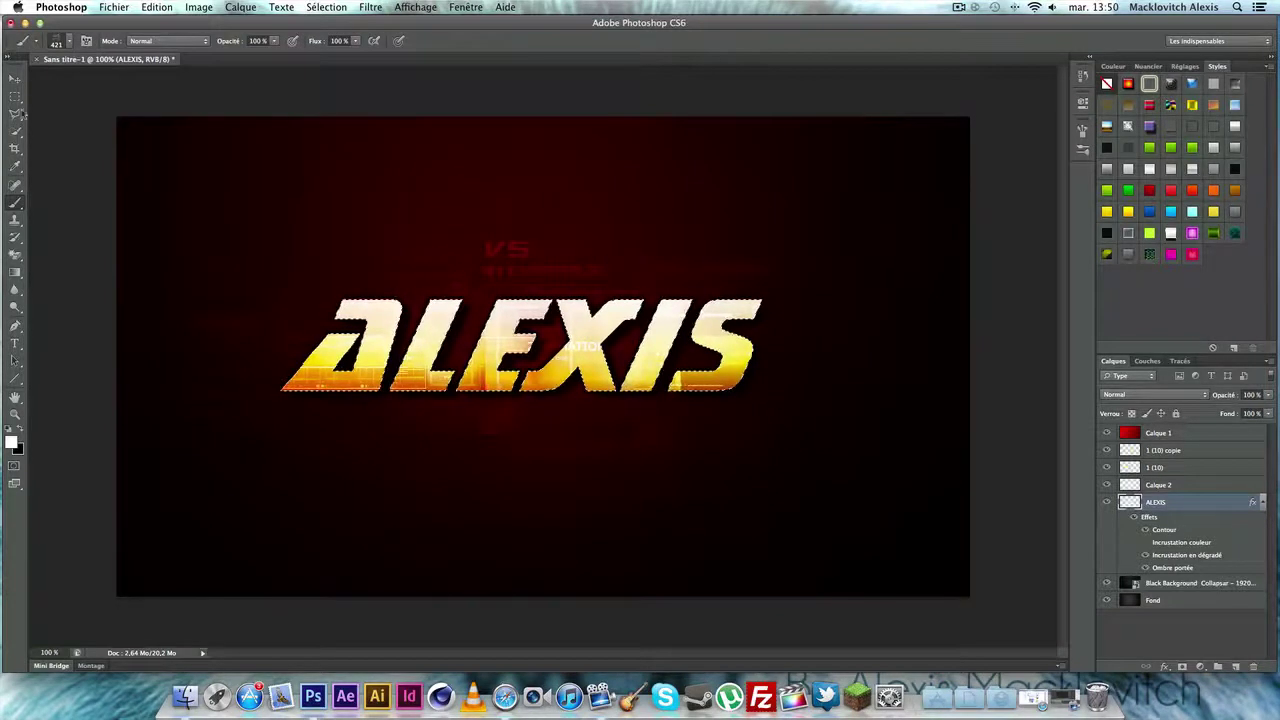
pyautogui.click(15, 113)
pyautogui.rightClick(530, 350)
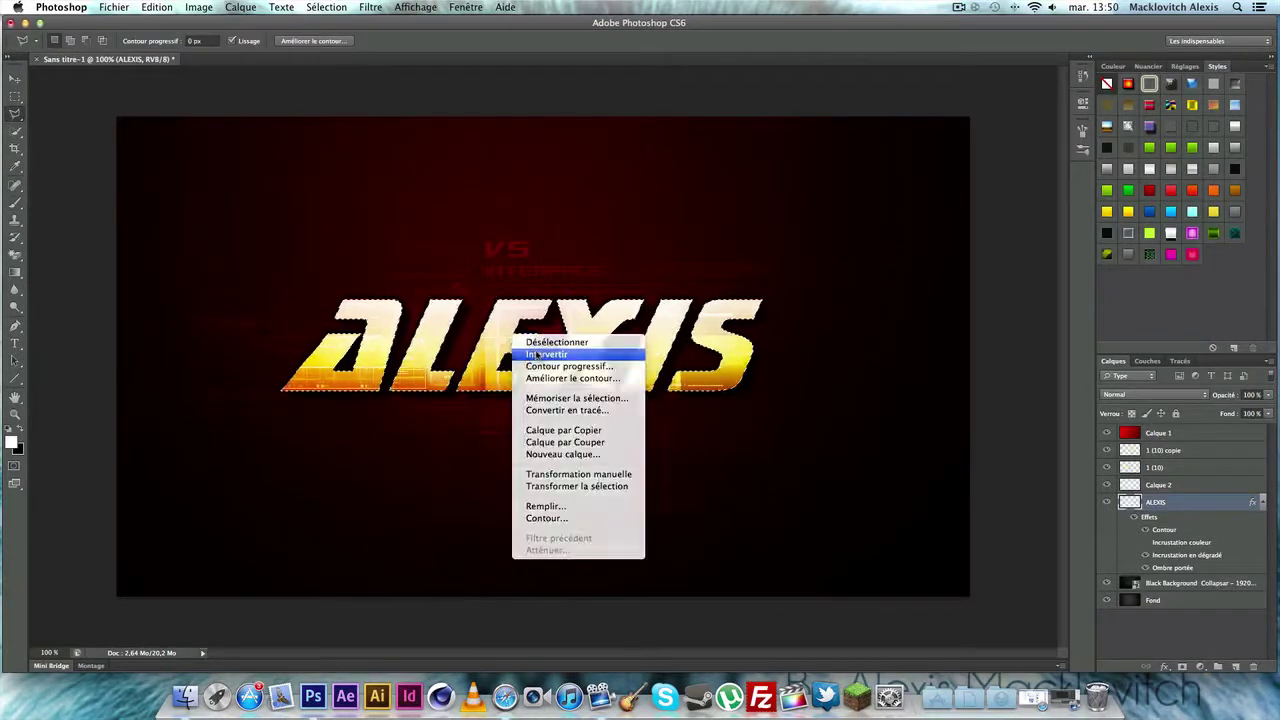
pyautogui.click(545, 354)
# Step: Delete the brush marks outside the letters from Calque 2 and clear the selection
pyautogui.click(1190, 486)
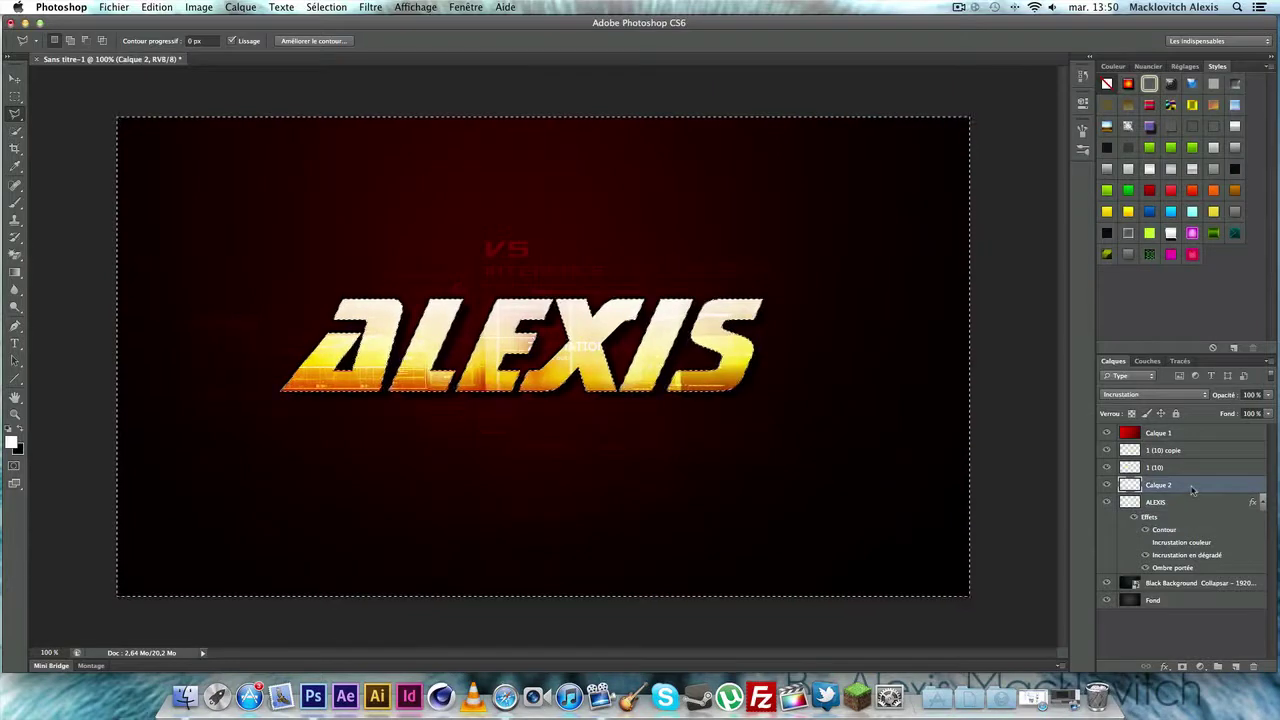
pyautogui.press('Delete')
pyautogui.hotkey('ctrl', 'd')
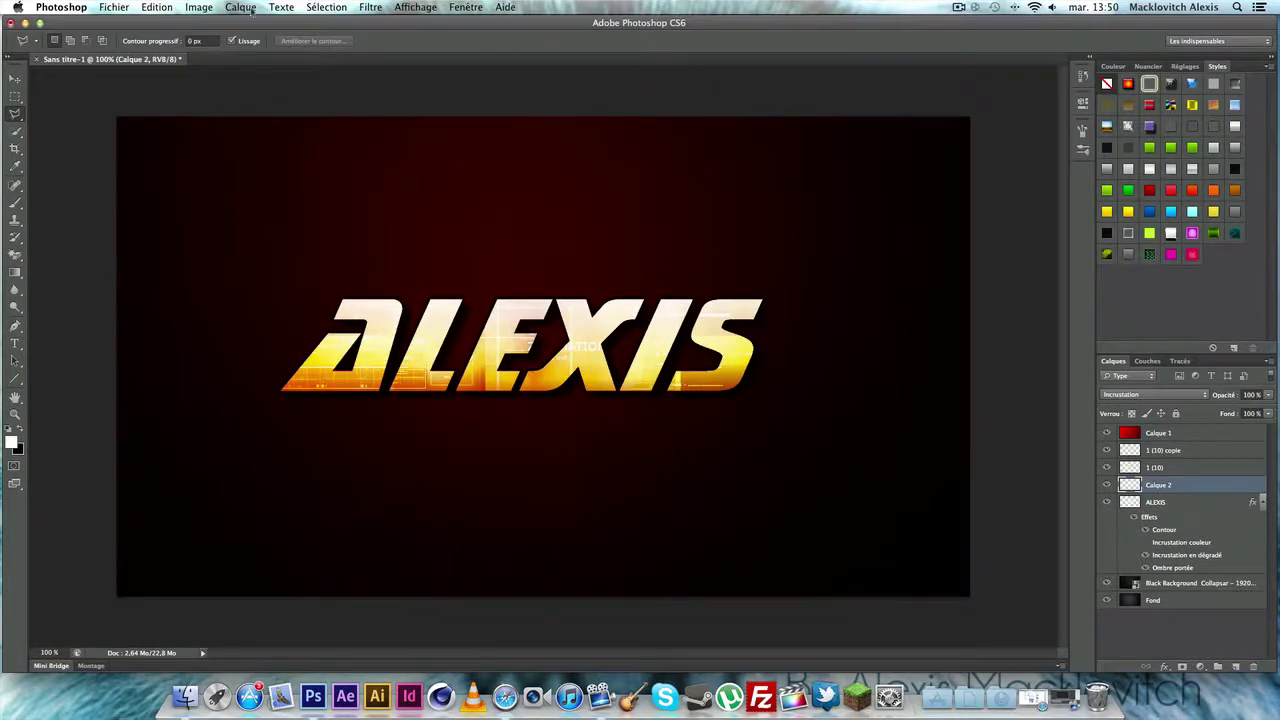
# Step: Create a new layer named Calque 3 and stamp the 421 px brush in the upper-left corner of the canvas
pyautogui.click(240, 8)
pyautogui.moveTo(262, 23)
pyautogui.click(455, 25)
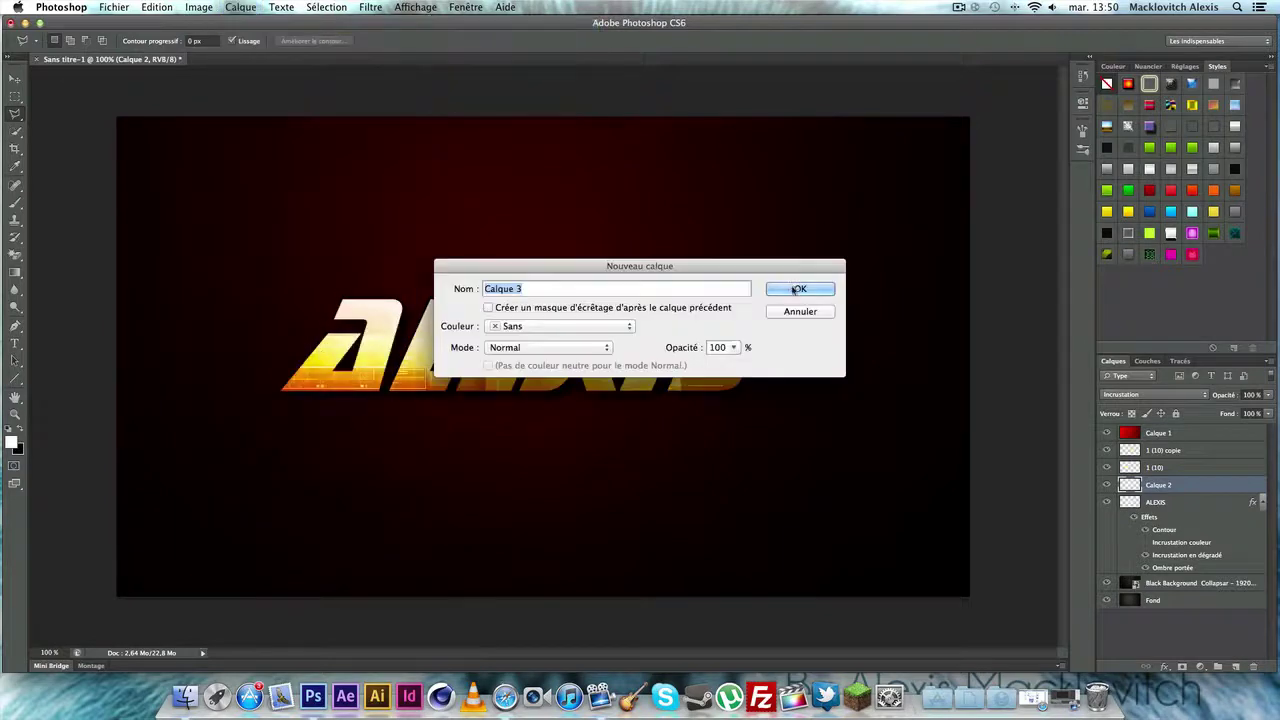
pyautogui.click(797, 290)
pyautogui.click(16, 203)
pyautogui.click(37, 40)
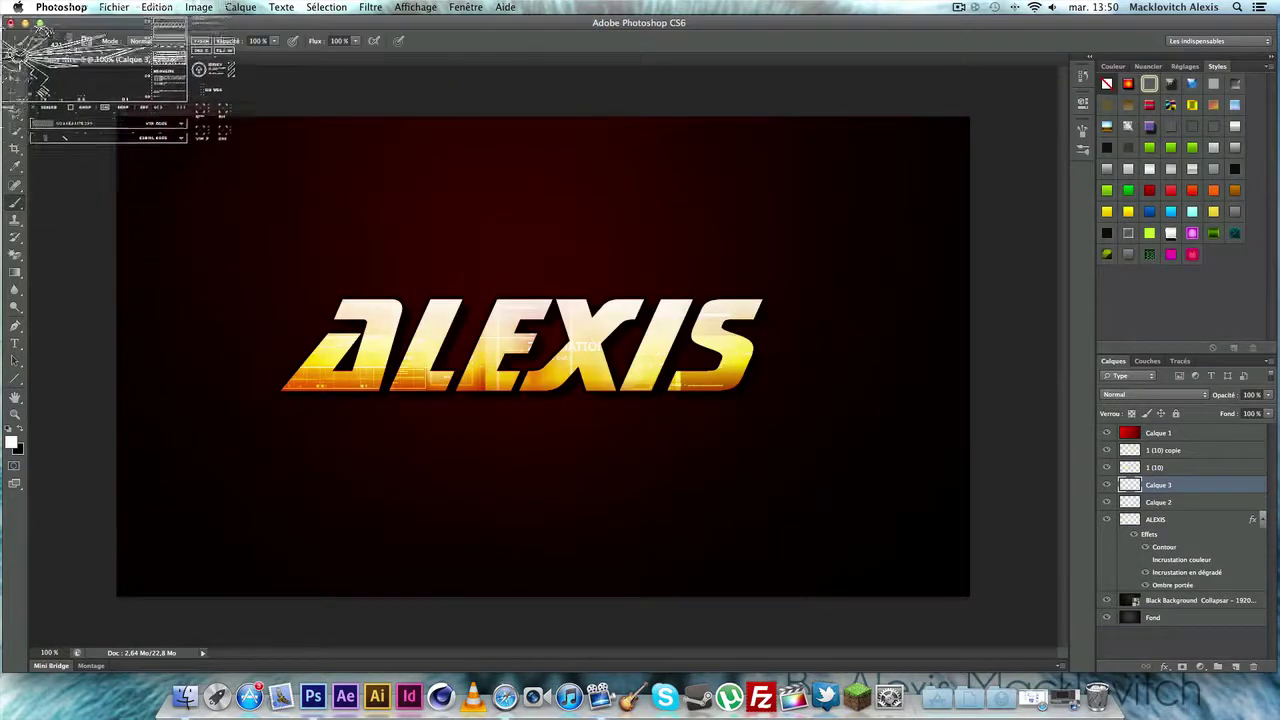
pyautogui.doubleClick(60, 110)
pyautogui.click(238, 182)
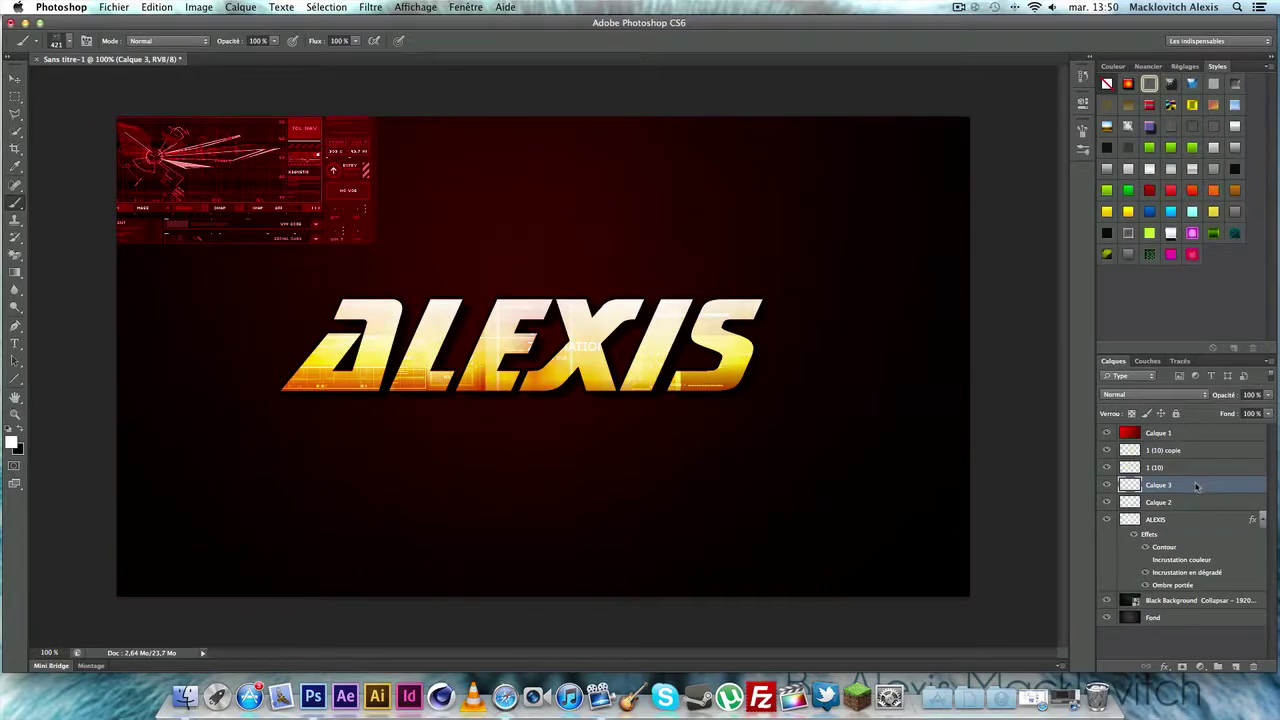
# Step: Rasterize the Black Background Collapsar layer
pyautogui.click(1206, 610)
pyautogui.rightClick(1206, 610)
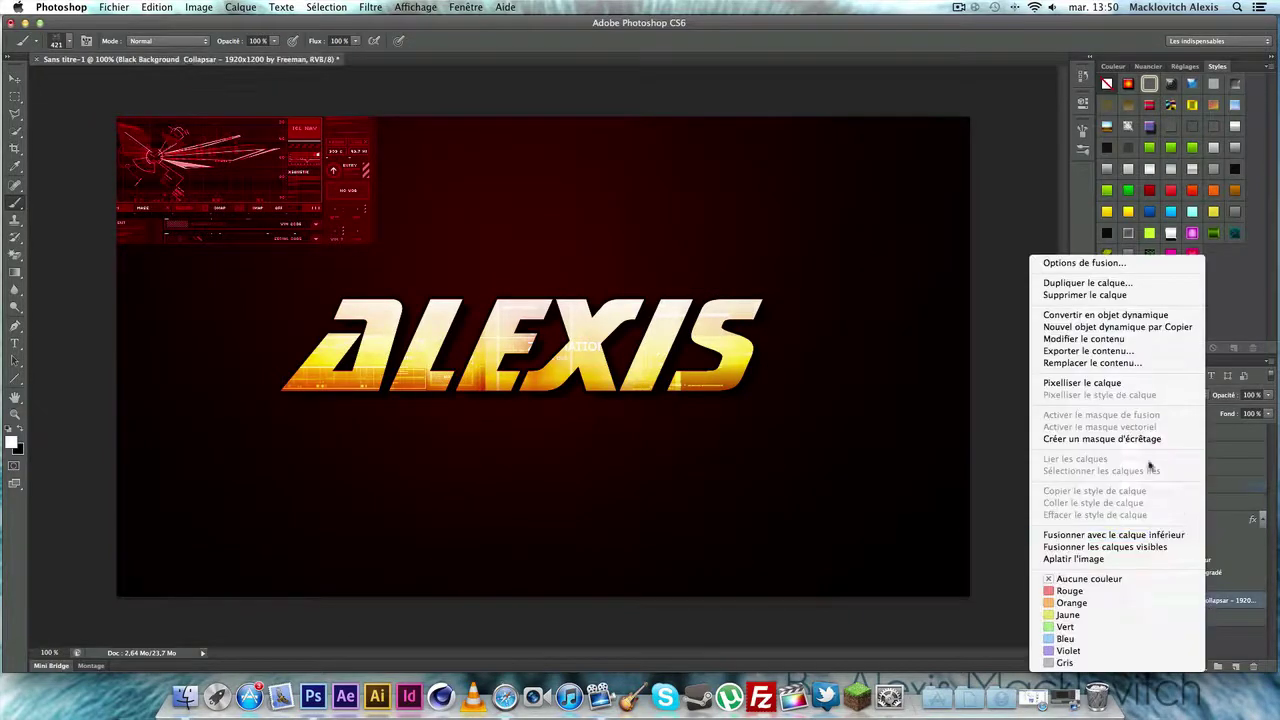
pyautogui.click(1110, 388)
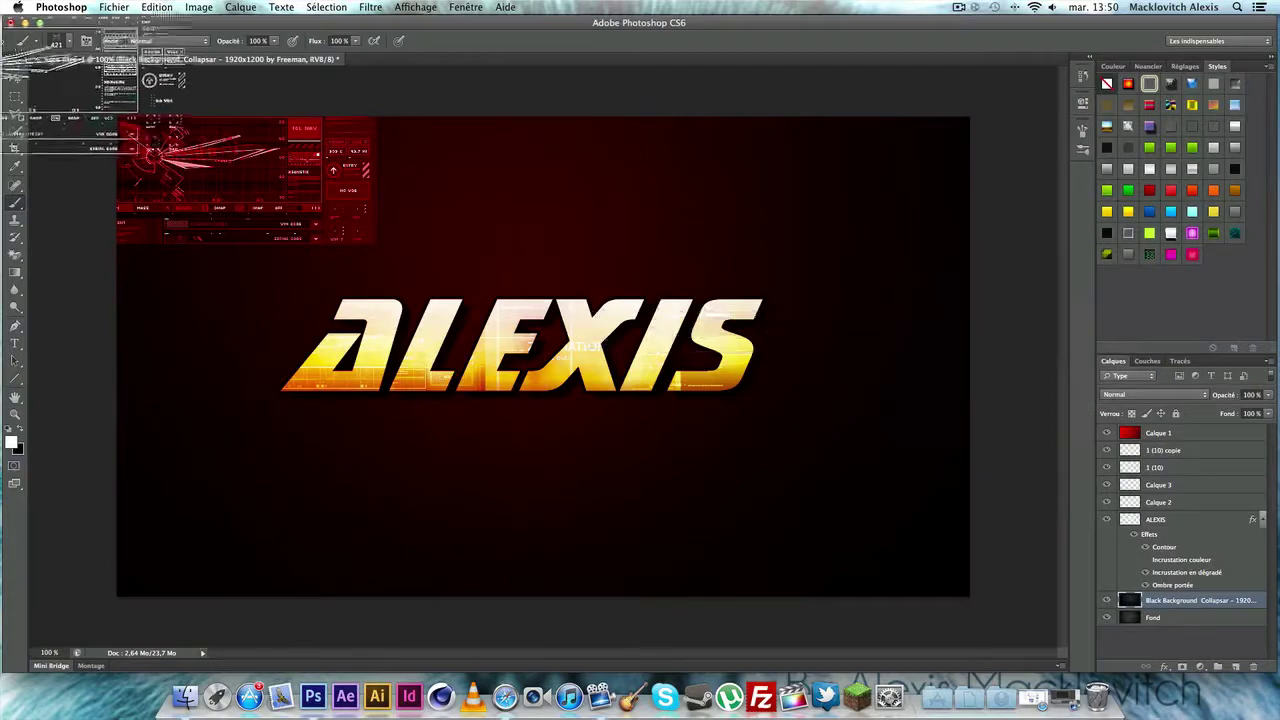
# Step: Stamp the 348 px brush in the canvas's lower-right area and the 305 px brush in its upper-right and lower-left areas on the background layer
pyautogui.click(68, 44)
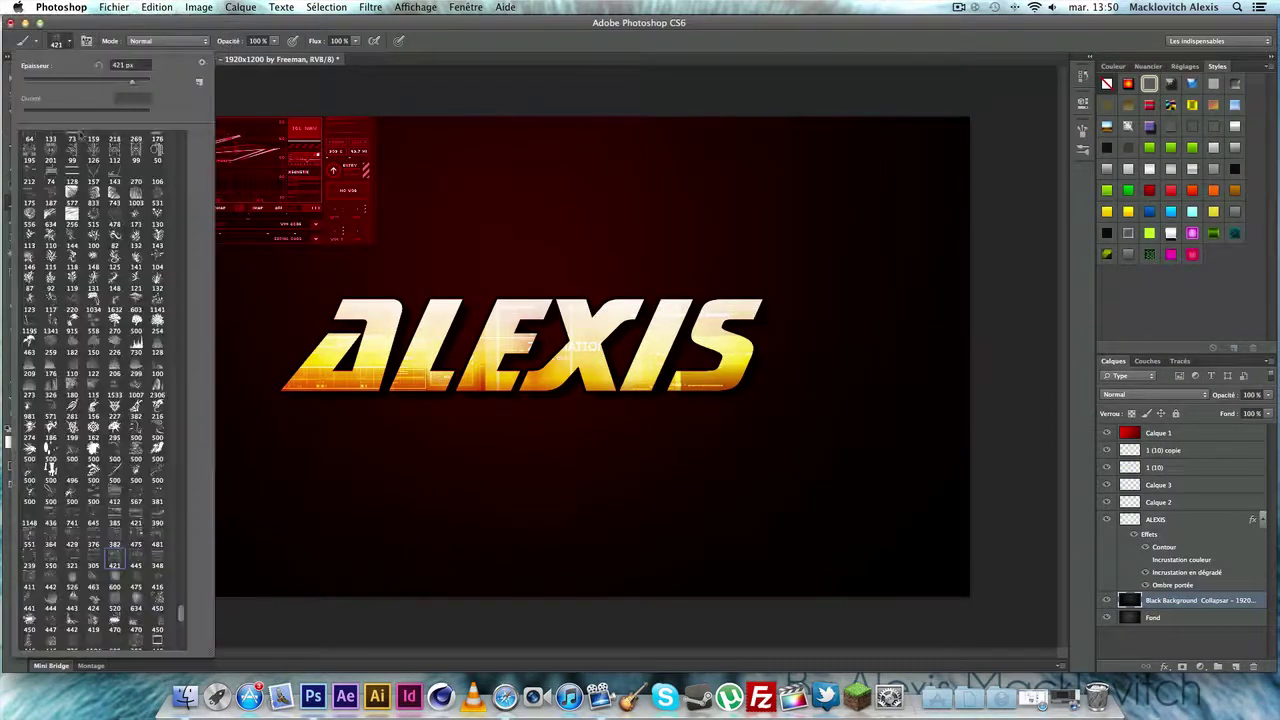
pyautogui.click(157, 565)
pyautogui.click(860, 475)
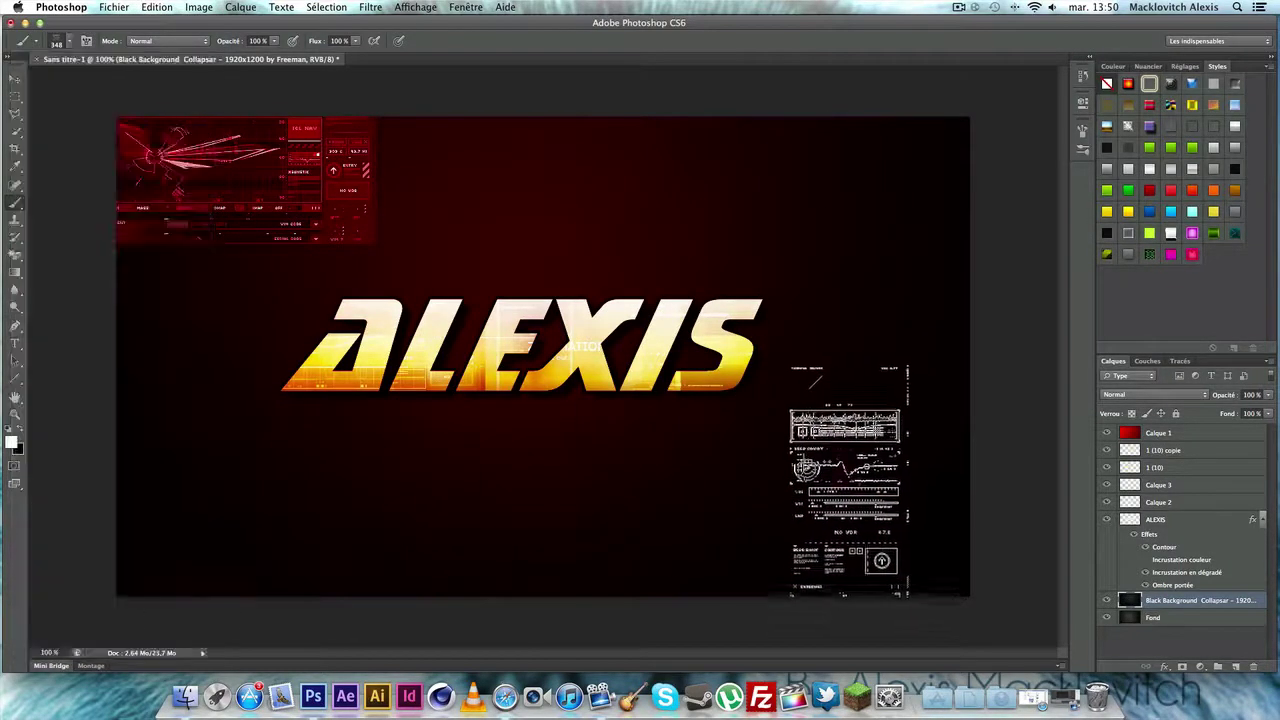
pyautogui.click(70, 42)
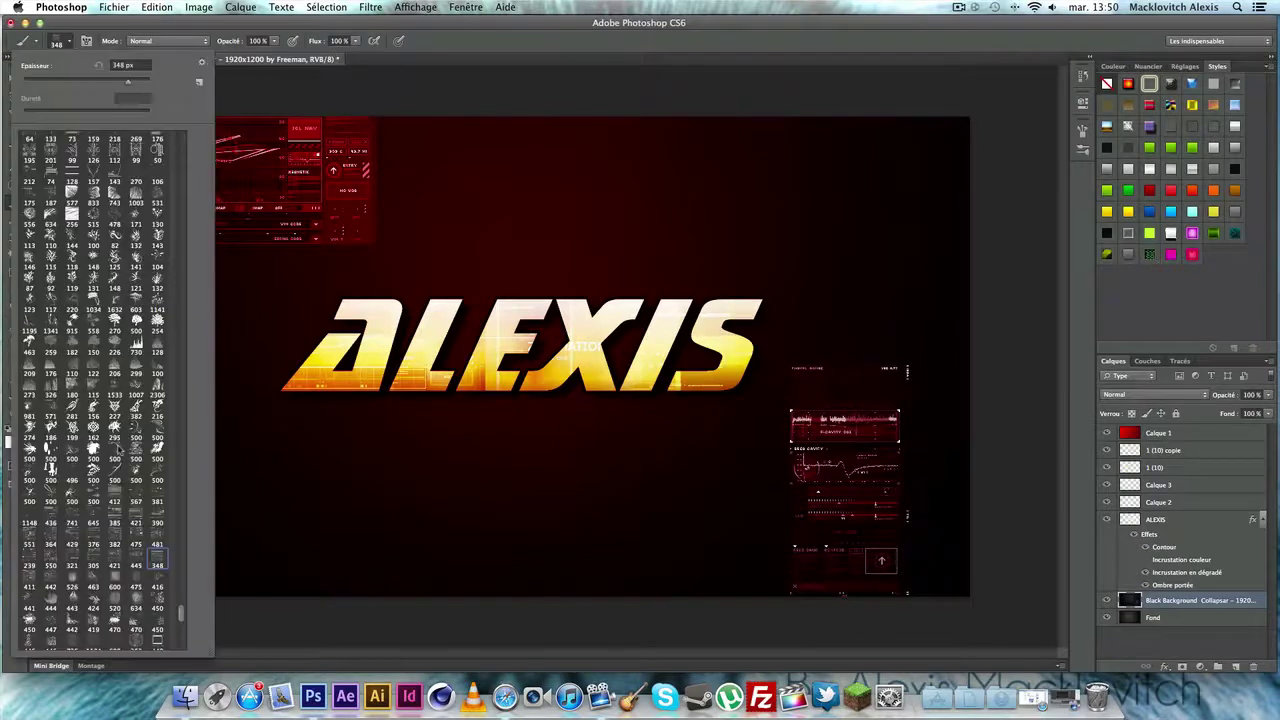
pyautogui.scroll(-1, 121, 450)
pyautogui.click(763, 190)
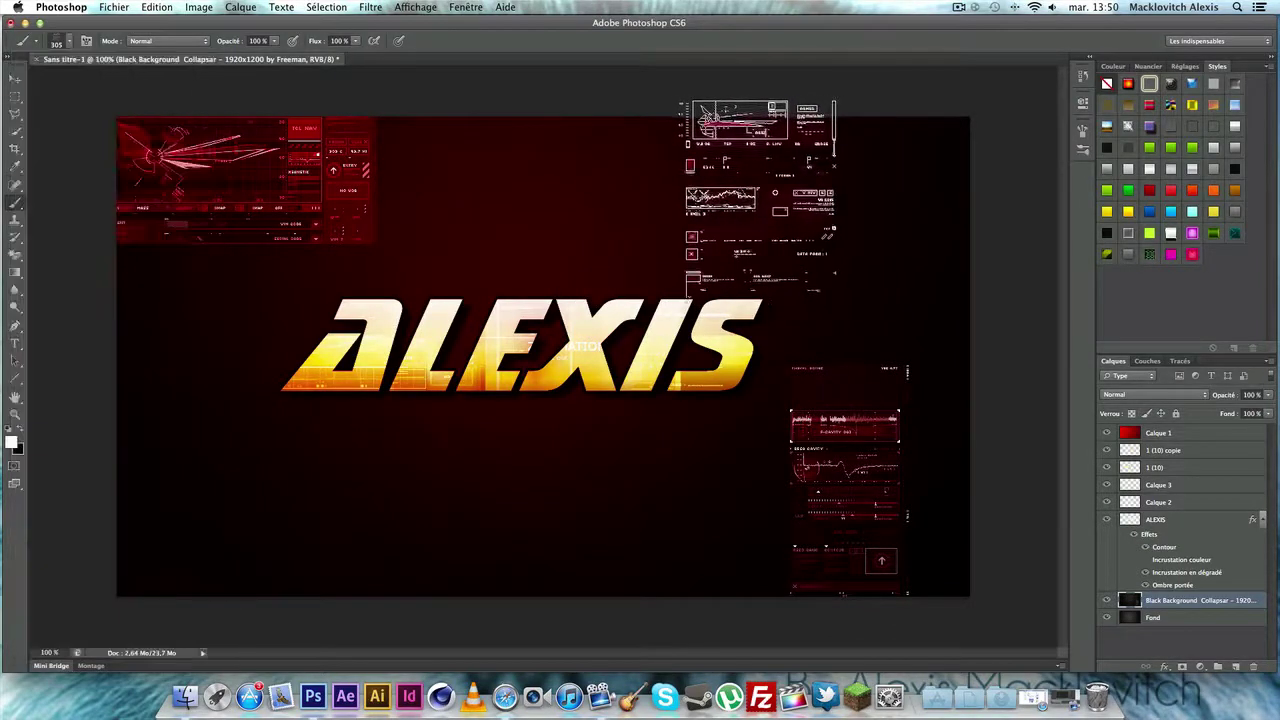
pyautogui.click(268, 541)
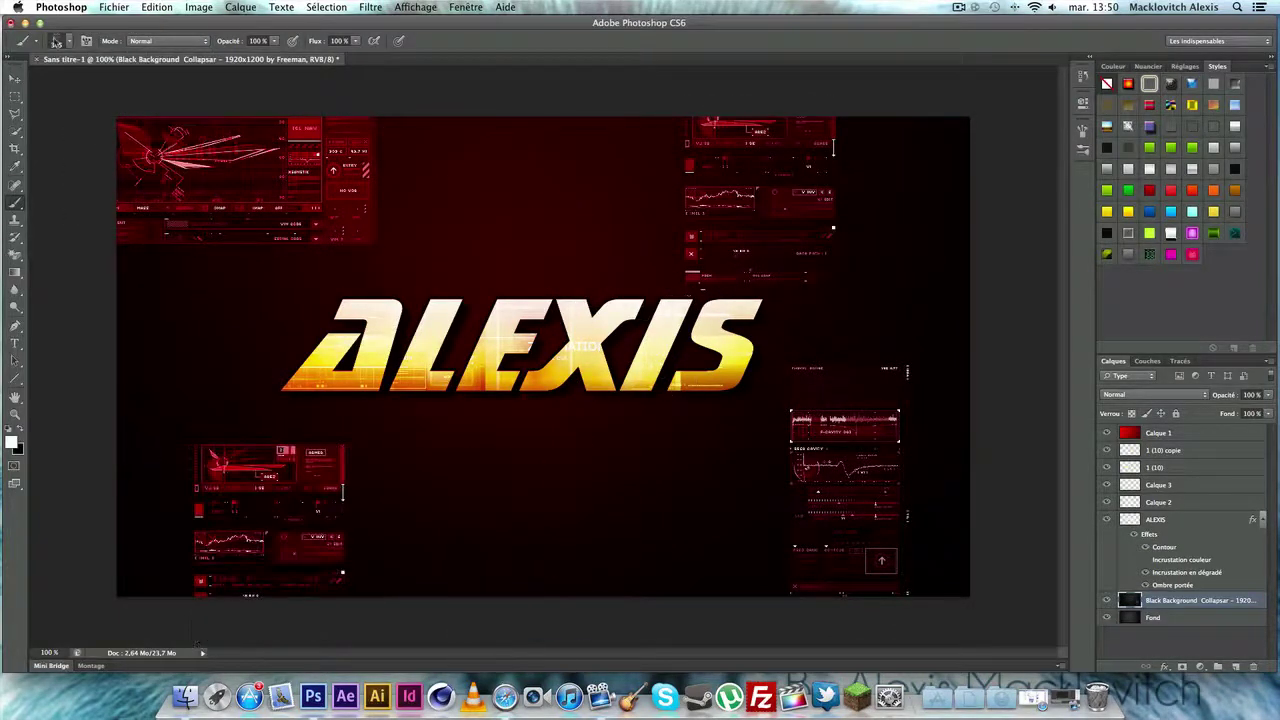
# Step: Stamp the 429 px brush below the name and at the upper left, and the 364 px brush above the name and at the lower right
pyautogui.click(60, 42)
pyautogui.click(71, 522)
pyautogui.click(505, 475)
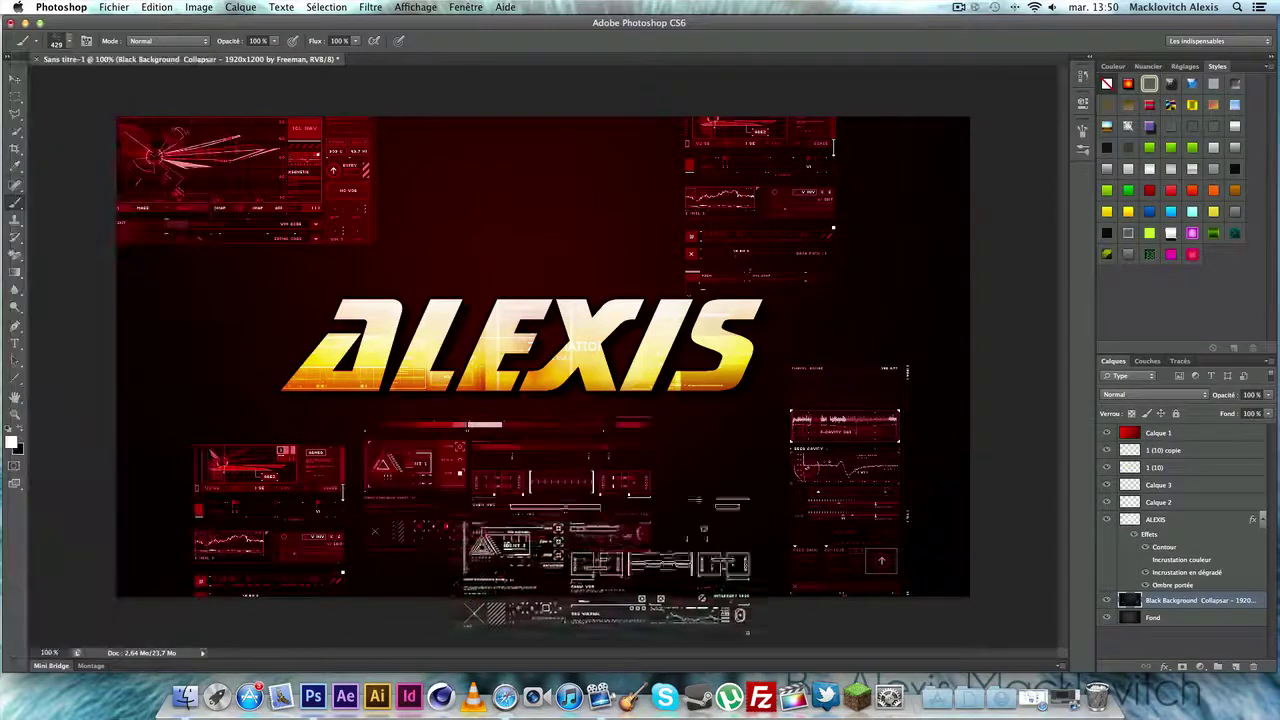
pyautogui.click(300, 230)
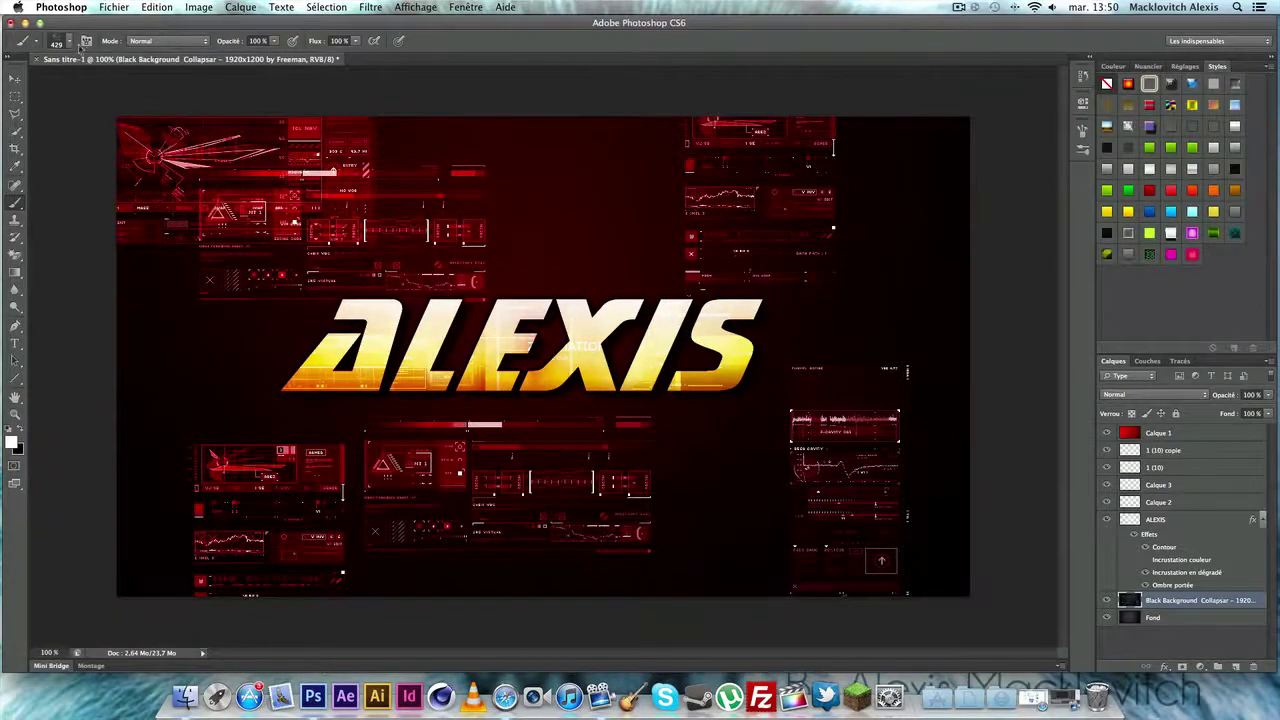
pyautogui.click(70, 43)
pyautogui.click(50, 522)
pyautogui.click(590, 210)
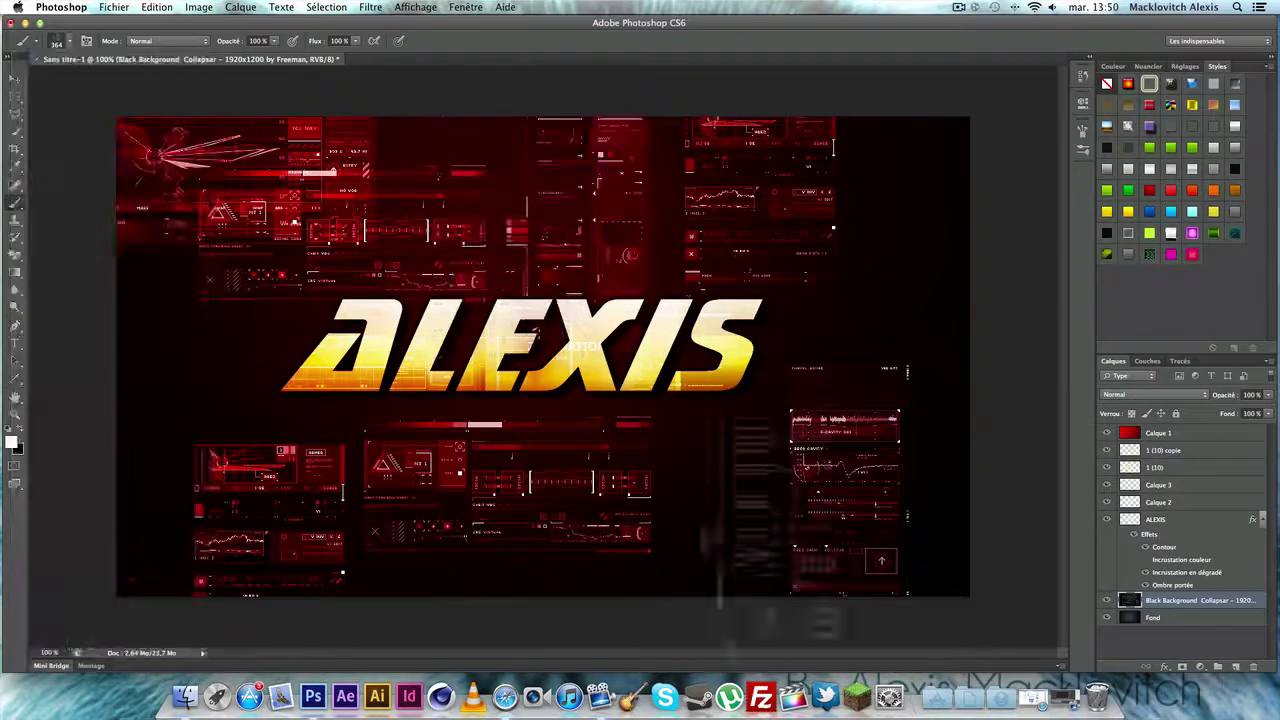
pyautogui.click(815, 520)
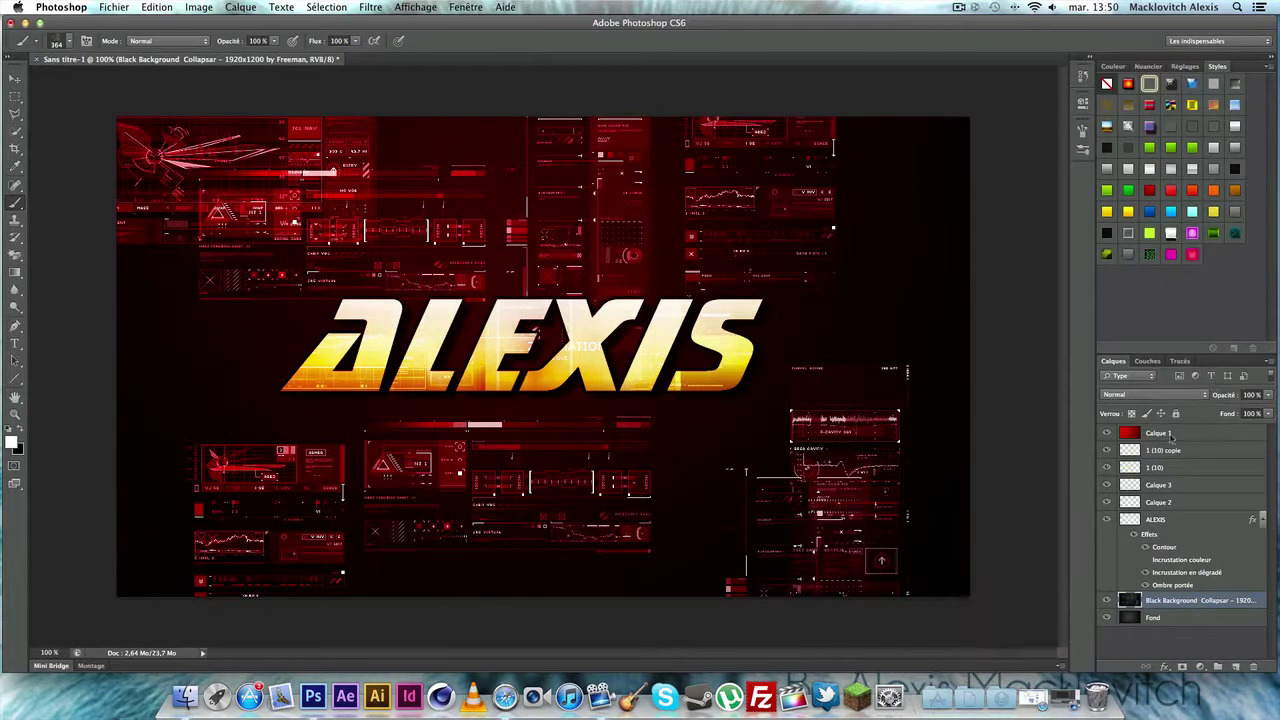
# Step: Try the Incrustation blend mode on the Black Background Collapsar layer, and undo it
pyautogui.click(1179, 398)
pyautogui.click(1140, 523)
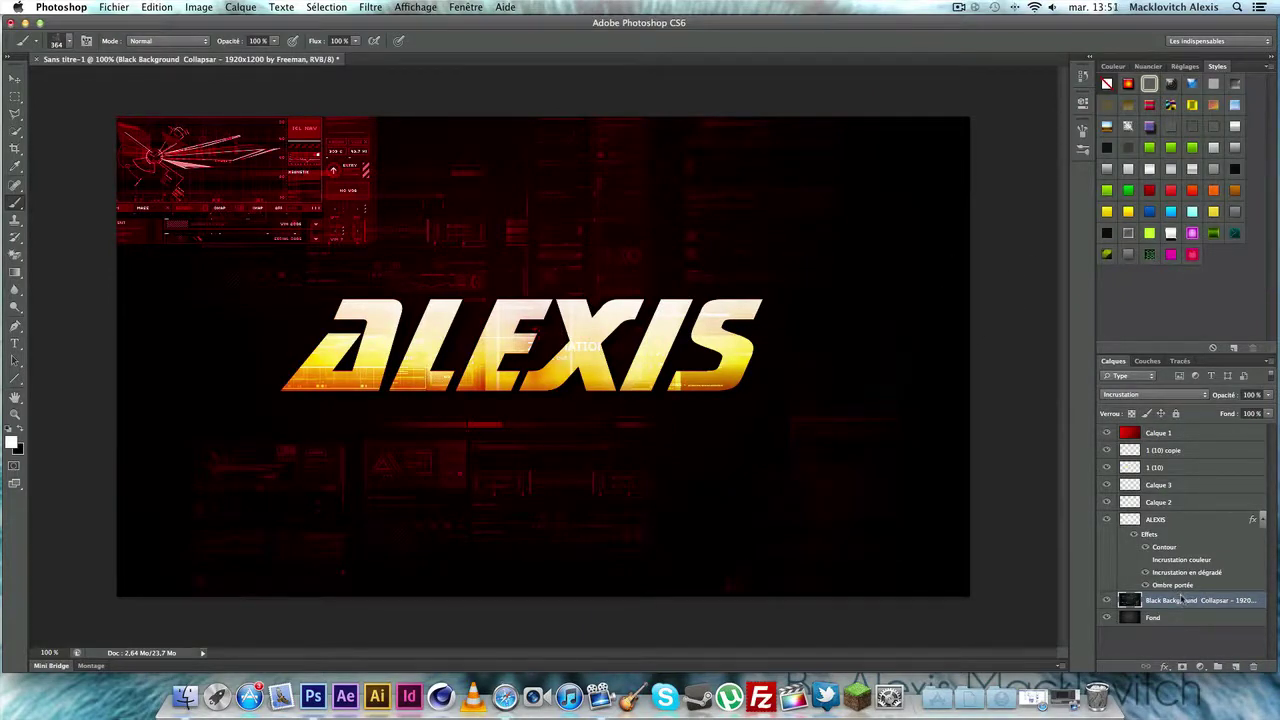
pyautogui.press('super+z')
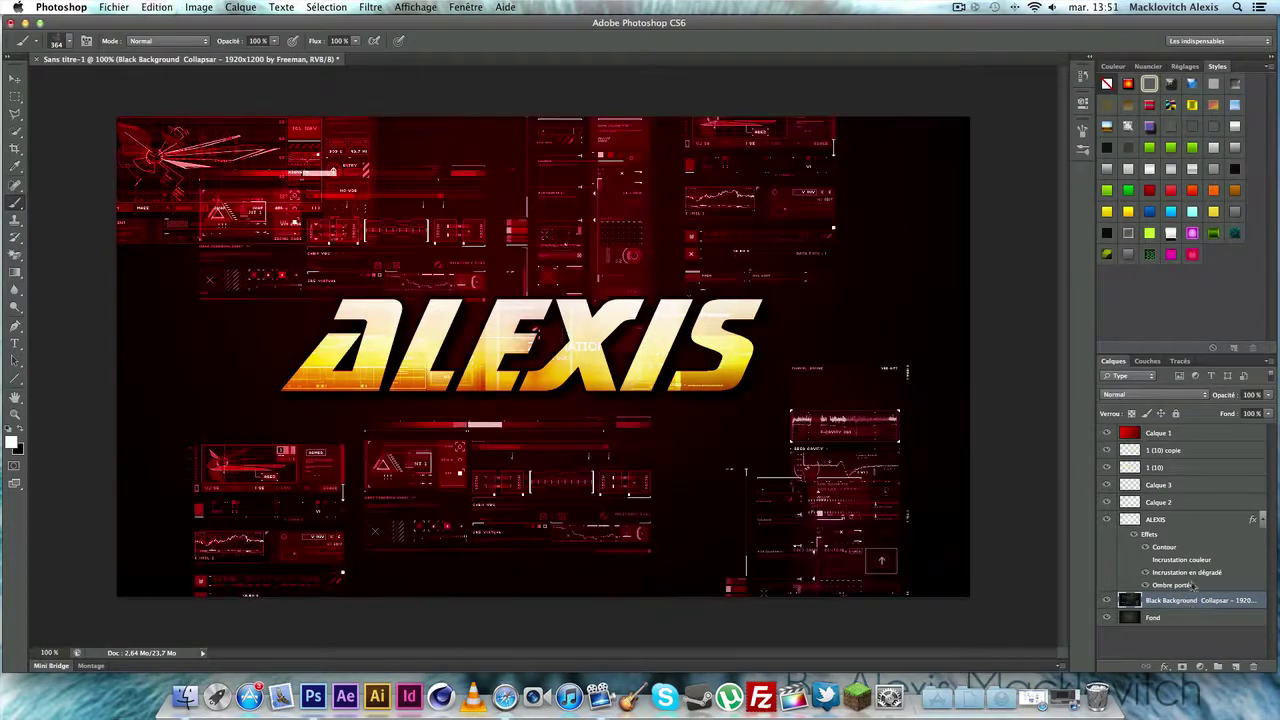
# Step: Toggle the visibility of Calque 3 and Calque 2 to examine what each layer adds to the artwork
pyautogui.click(1176, 485)
pyautogui.click(1105, 485)
pyautogui.click(1105, 485)
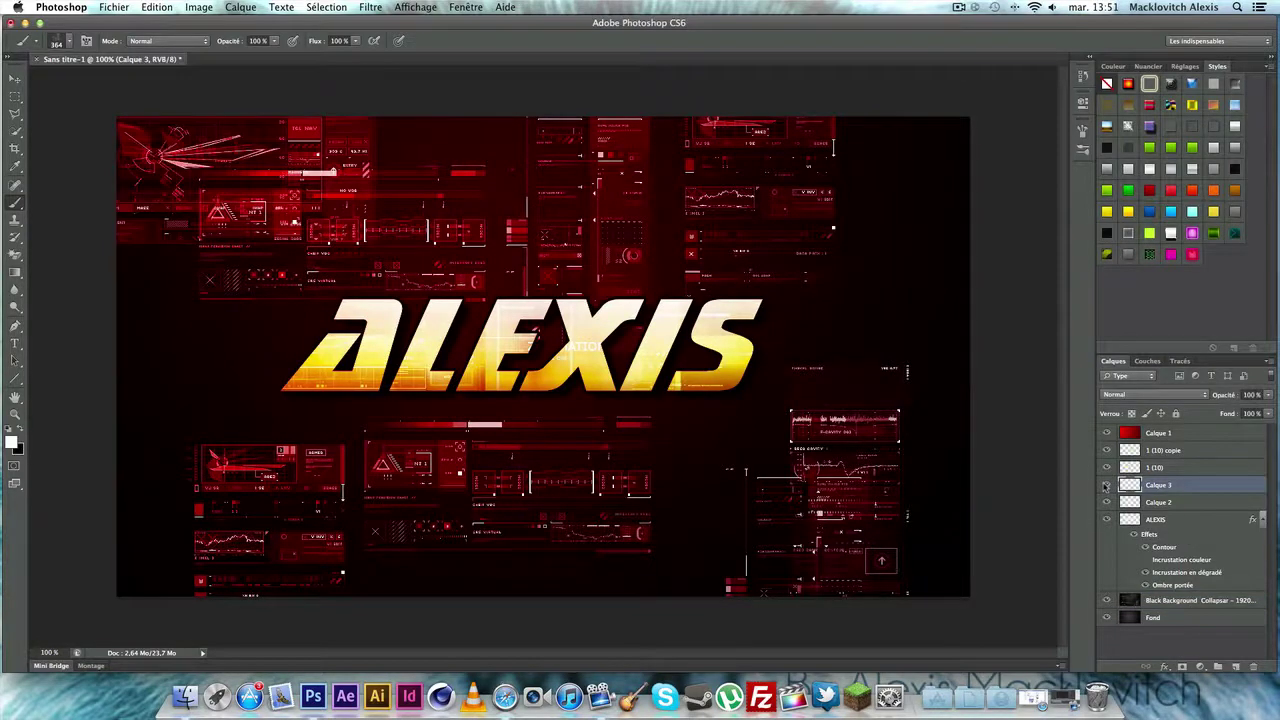
pyautogui.click(1105, 485)
pyautogui.click(1105, 485)
pyautogui.click(1105, 485)
pyautogui.click(1105, 485)
pyautogui.click(1105, 485)
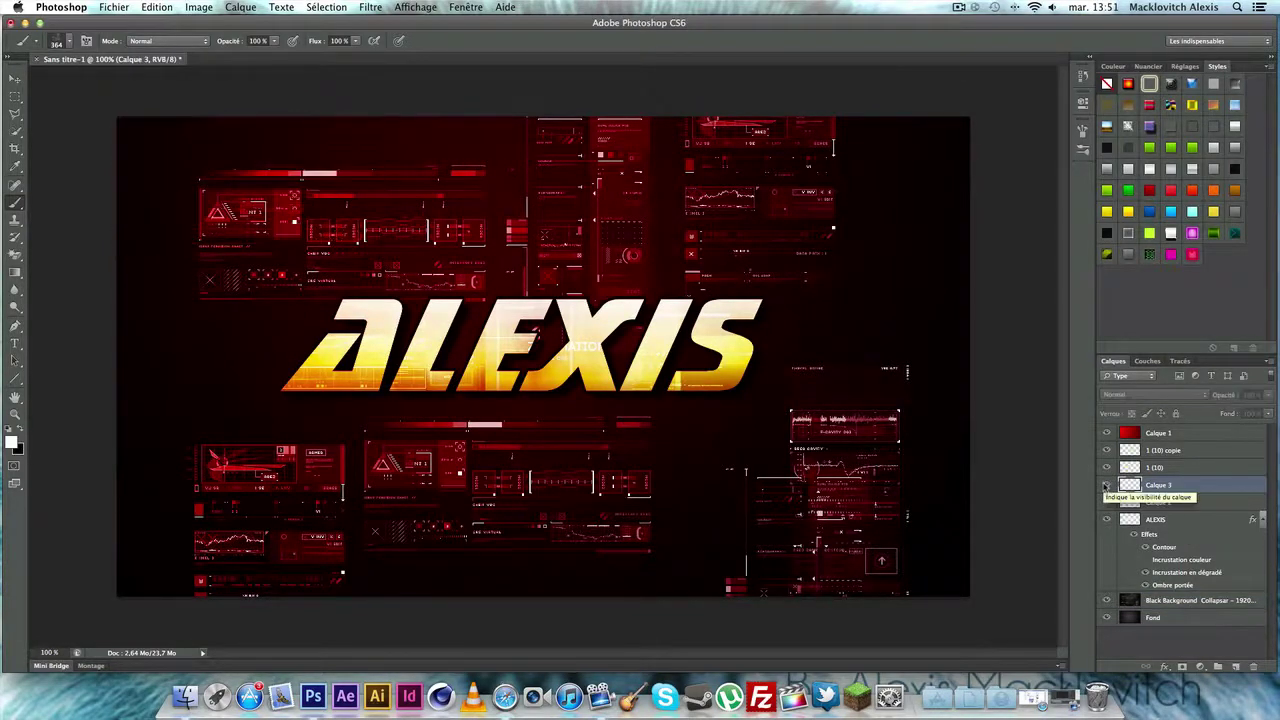
pyautogui.click(1105, 485)
pyautogui.click(1105, 502)
pyautogui.click(1105, 502)
pyautogui.click(1105, 485)
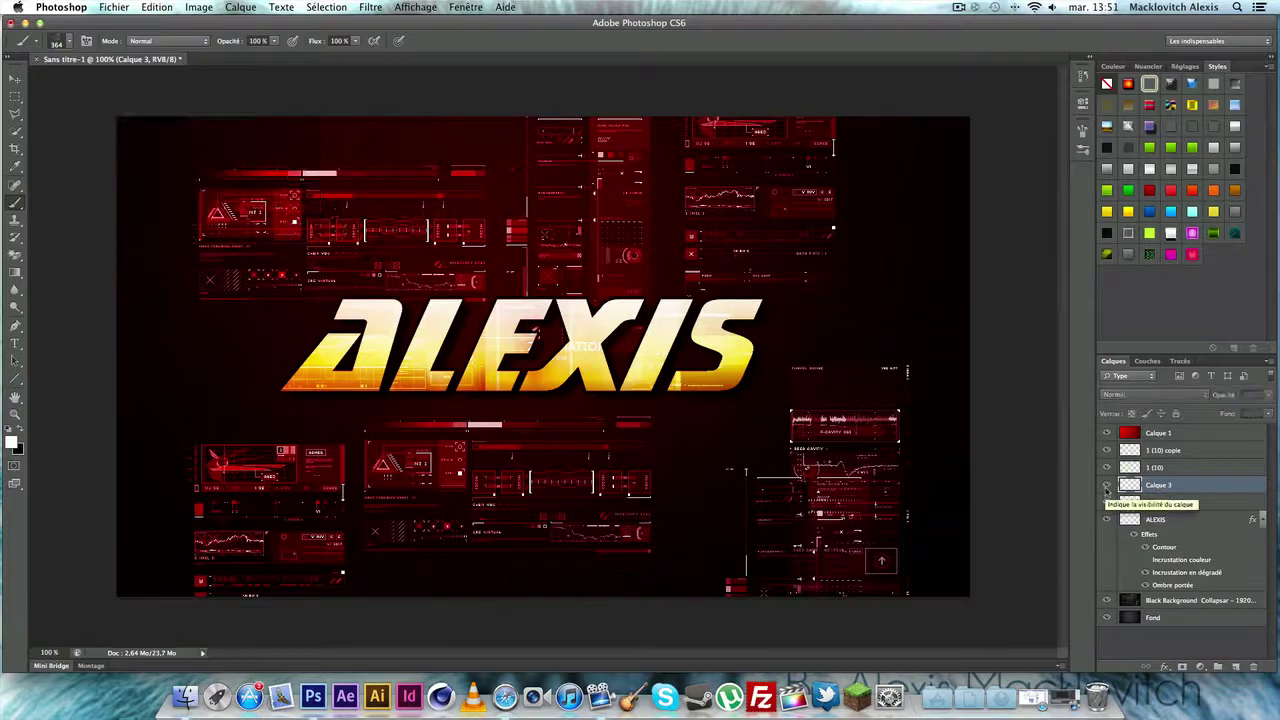
pyautogui.click(1105, 485)
# Step: Undo all the brush stamps made on the Black Background Collapsar layer
pyautogui.click(1199, 600)
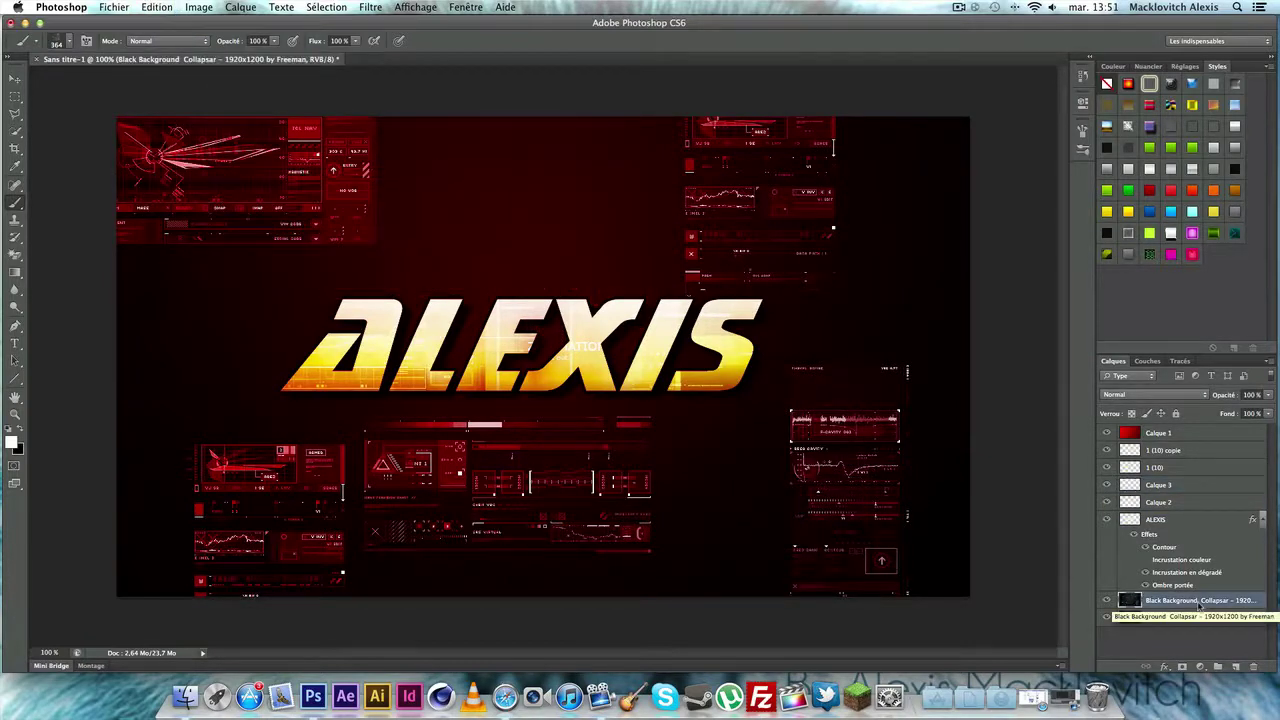
pyautogui.press('super+z')
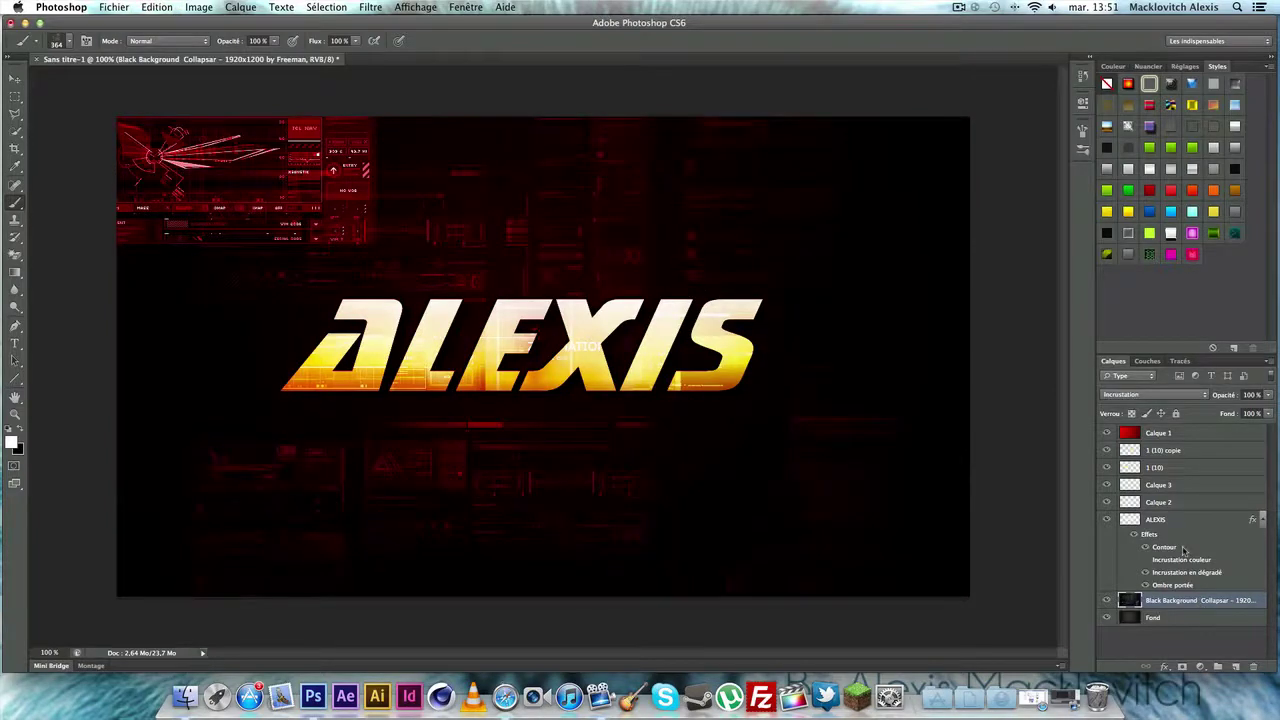
pyautogui.press('super+z')
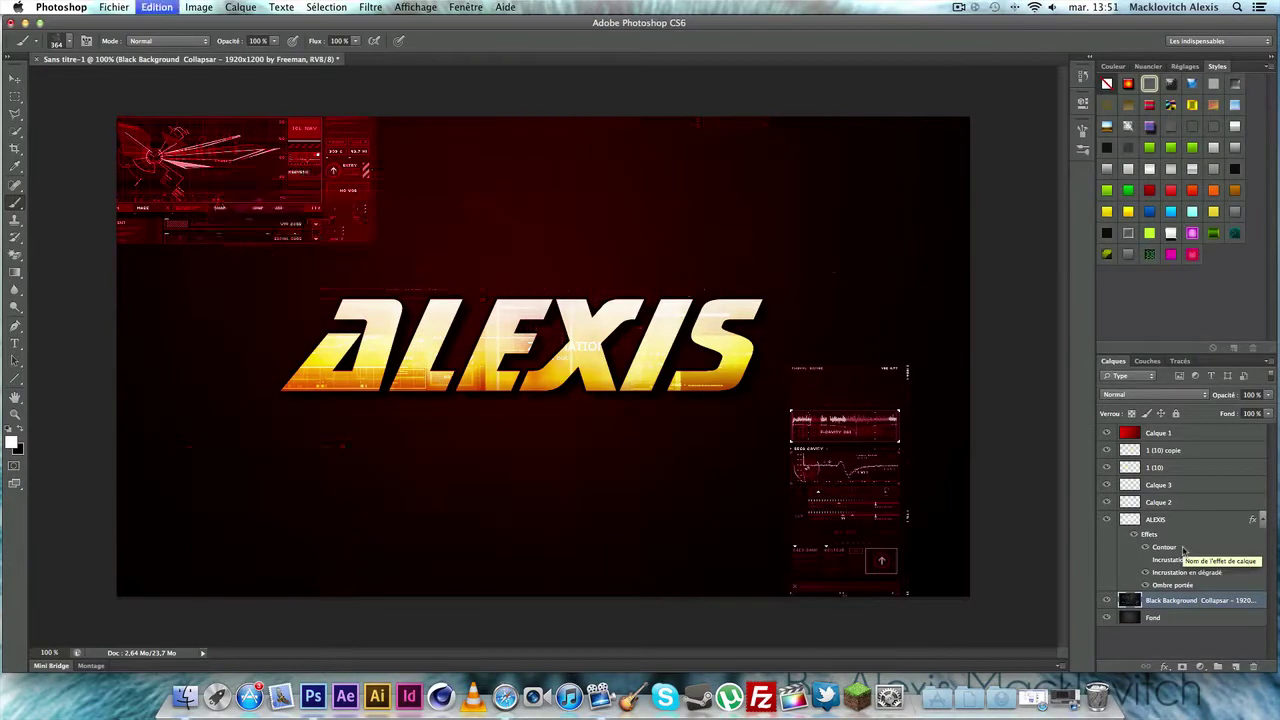
# Step: Stamp the 364 px brush repeatedly around and over the name on Calque 3
pyautogui.click(14, 78)
pyautogui.click(1162, 486)
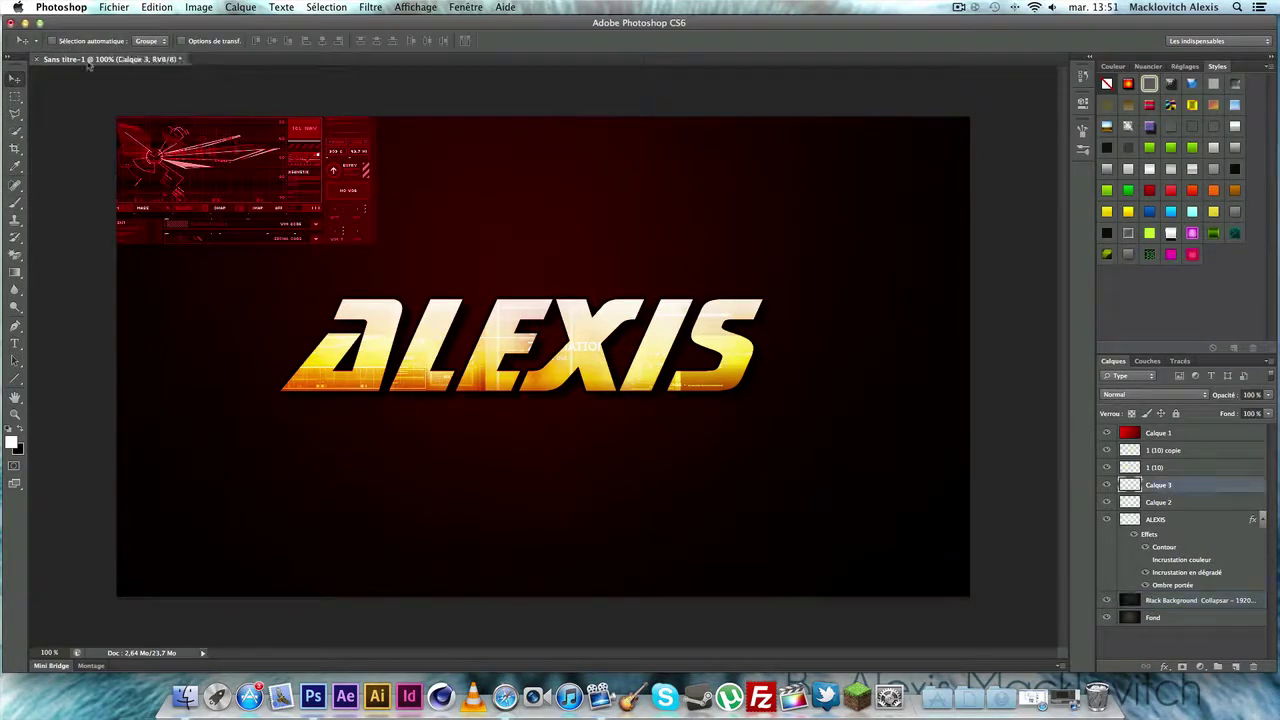
pyautogui.click(15, 202)
pyautogui.moveTo(730, 210)
pyautogui.mouseDown()
pyautogui.moveTo(840, 300)
pyautogui.moveTo(820, 430)
pyautogui.mouseUp()
pyautogui.moveTo(550, 460)
pyautogui.mouseDown()
pyautogui.moveTo(330, 320)
pyautogui.moveTo(680, 380)
pyautogui.moveTo(640, 470)
pyautogui.moveTo(240, 470)
pyautogui.mouseUp()
# Step: Try Lumière tamisée on Calque 3, then set its blend mode to Incrustation and switch to the Move tool
pyautogui.click(1165, 394)
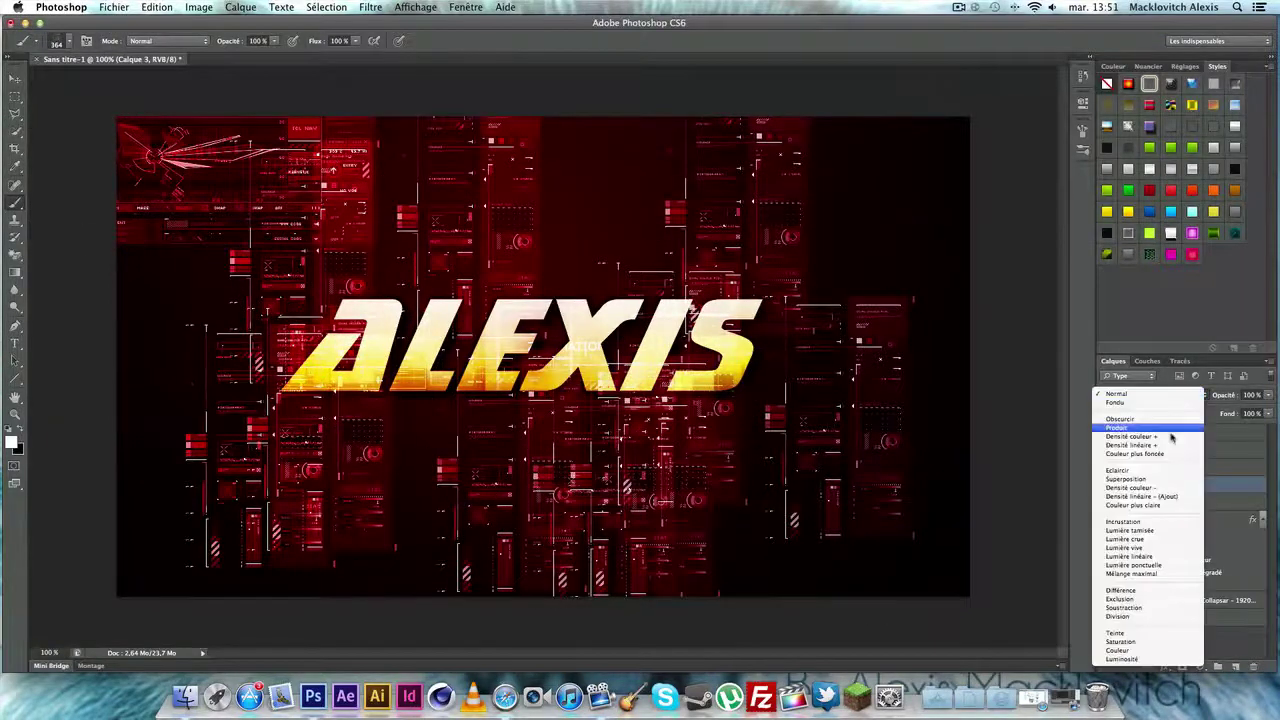
pyautogui.click(1160, 534)
pyautogui.click(1176, 400)
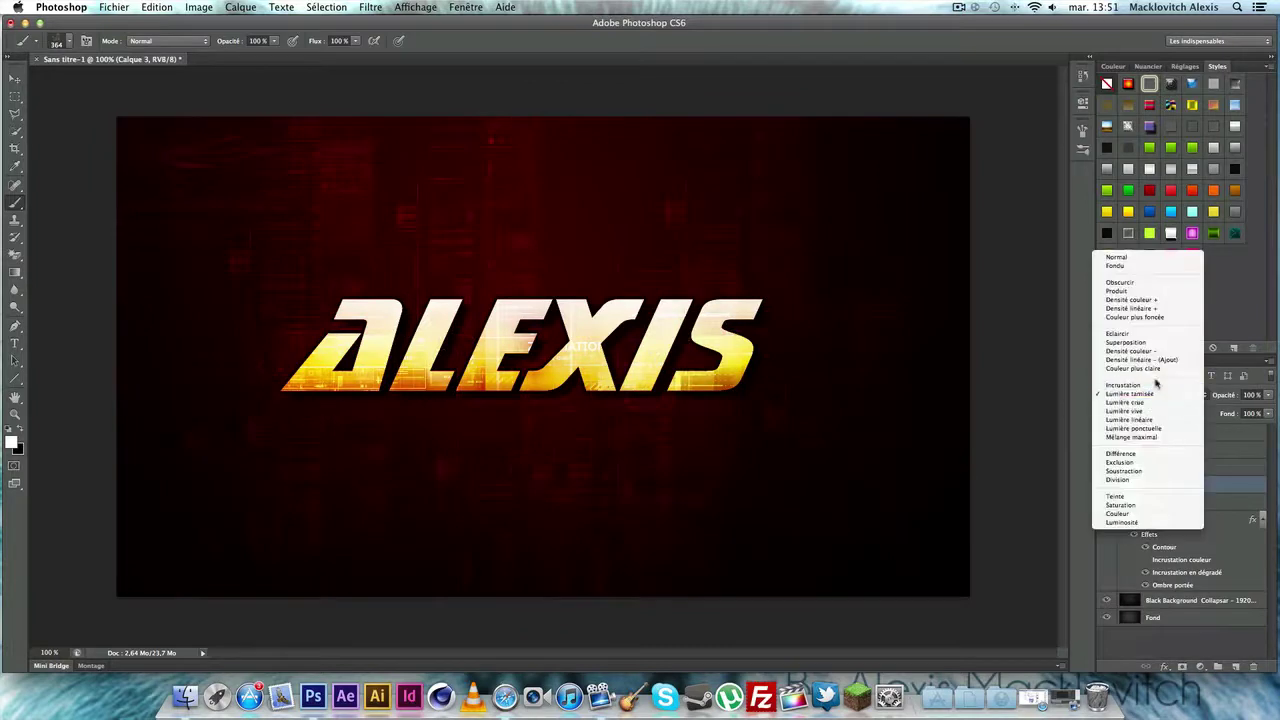
pyautogui.click(1155, 387)
pyautogui.moveTo(1068, 505); pyautogui.dragTo(290, 565)
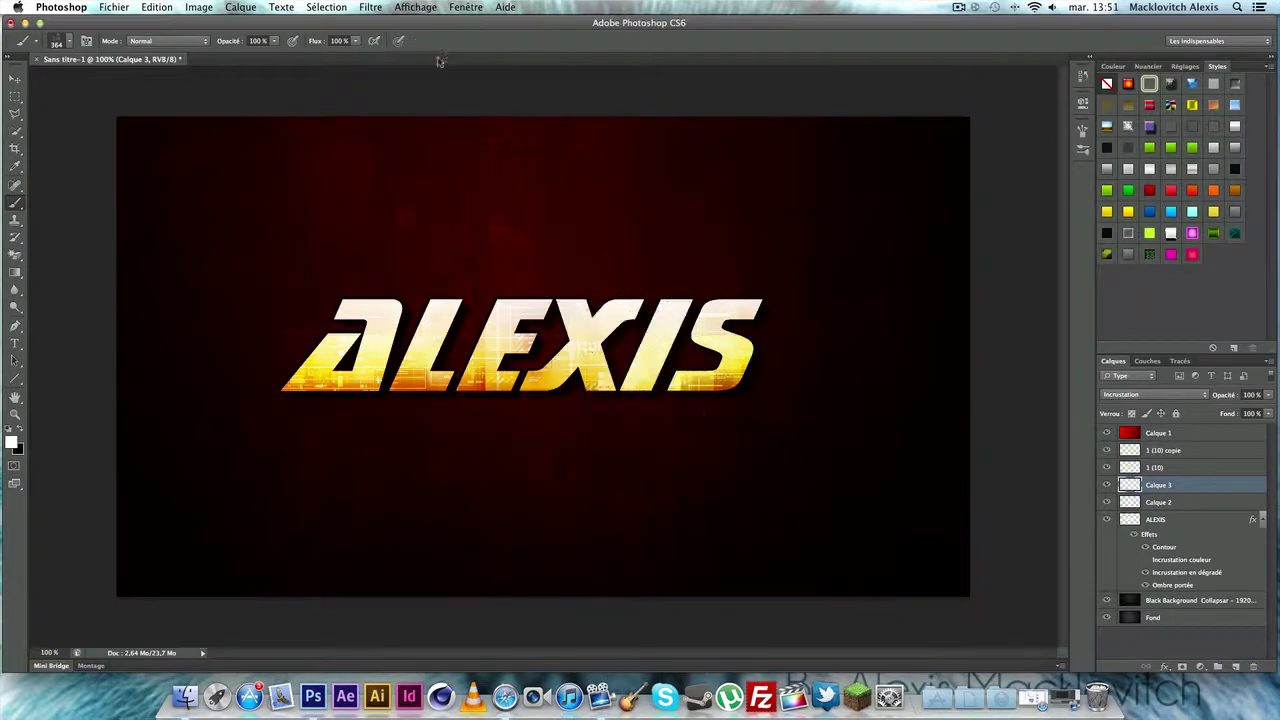
pyautogui.moveTo(467, 42); pyautogui.dragTo(437, 63)
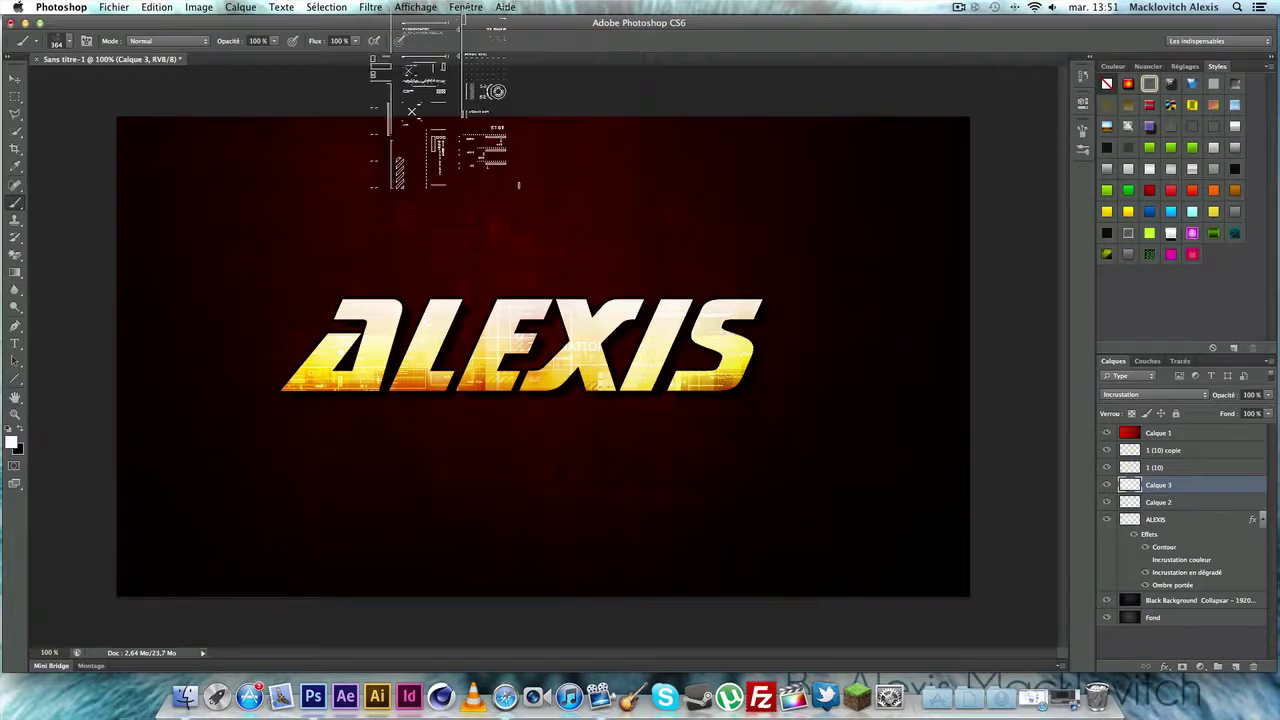
pyautogui.click(16, 79)
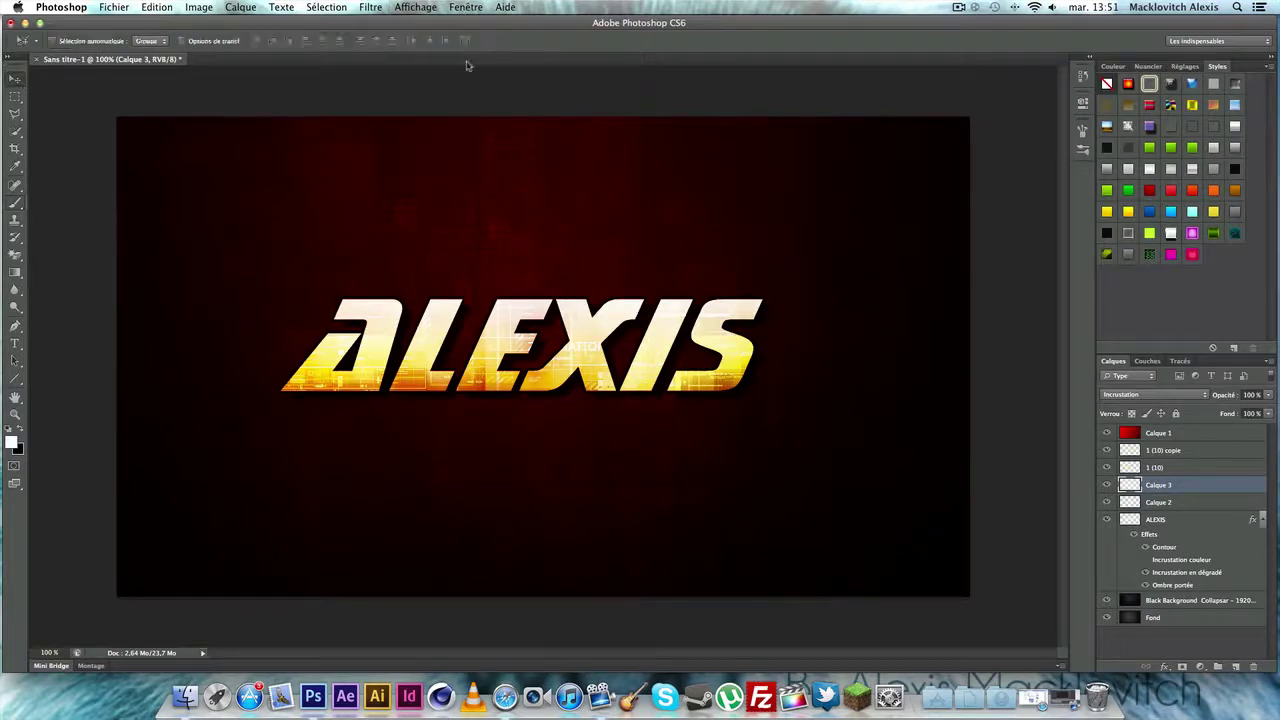